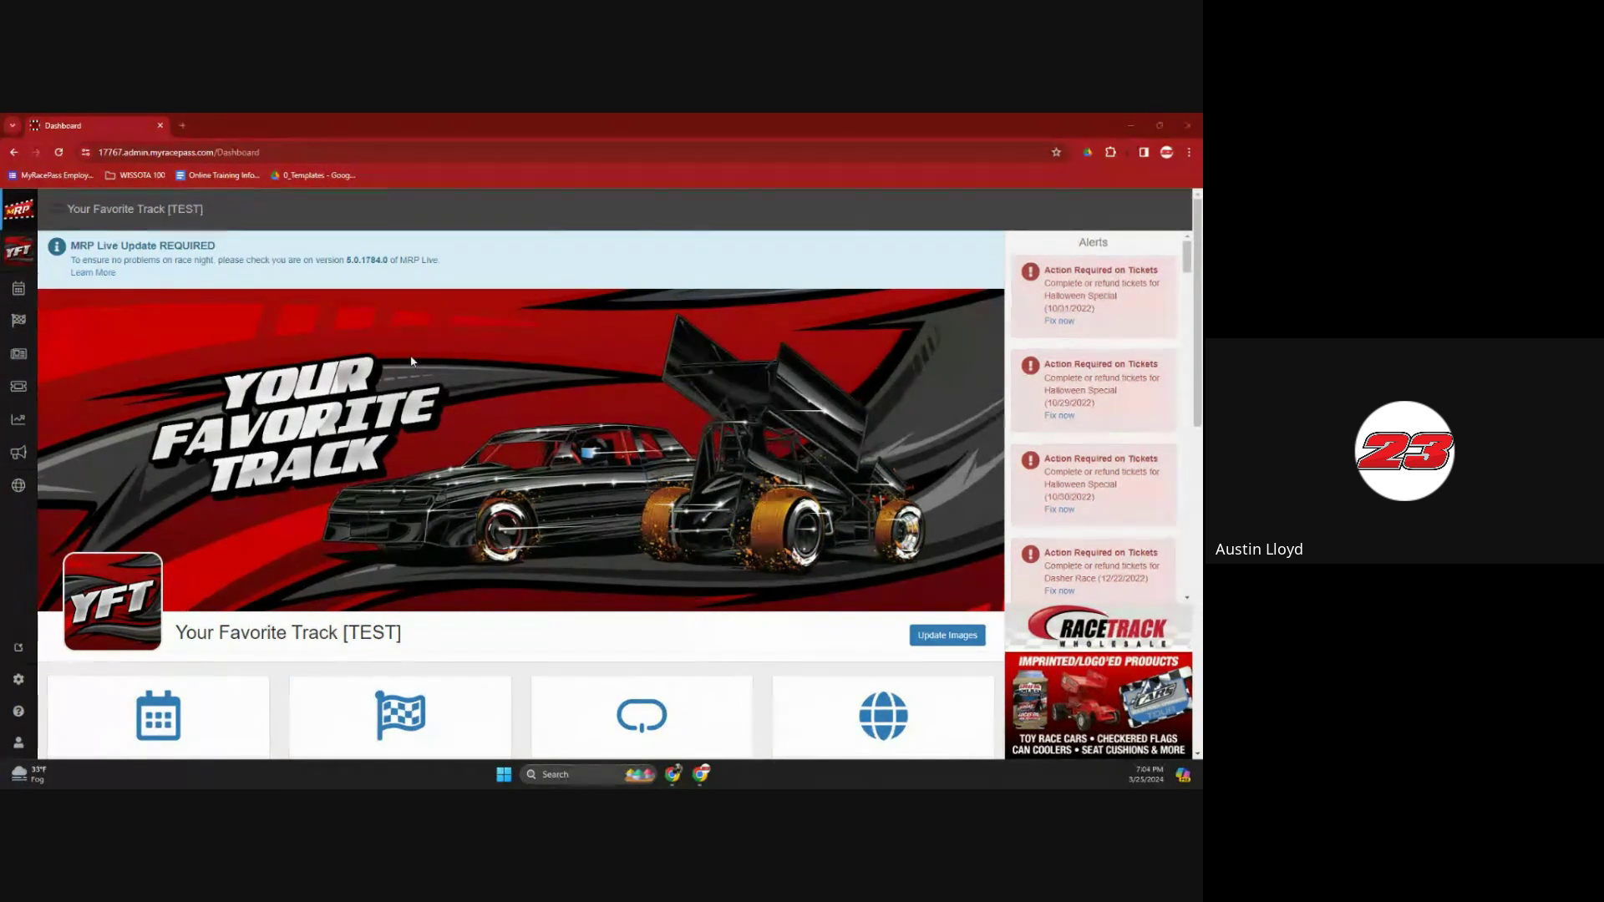
- Review the dashboard's app favorites chart, current subscription, rewards progress, sandbox and help sections
scroll(411, 361, down, 2)
scroll(411, 361, down, 5)
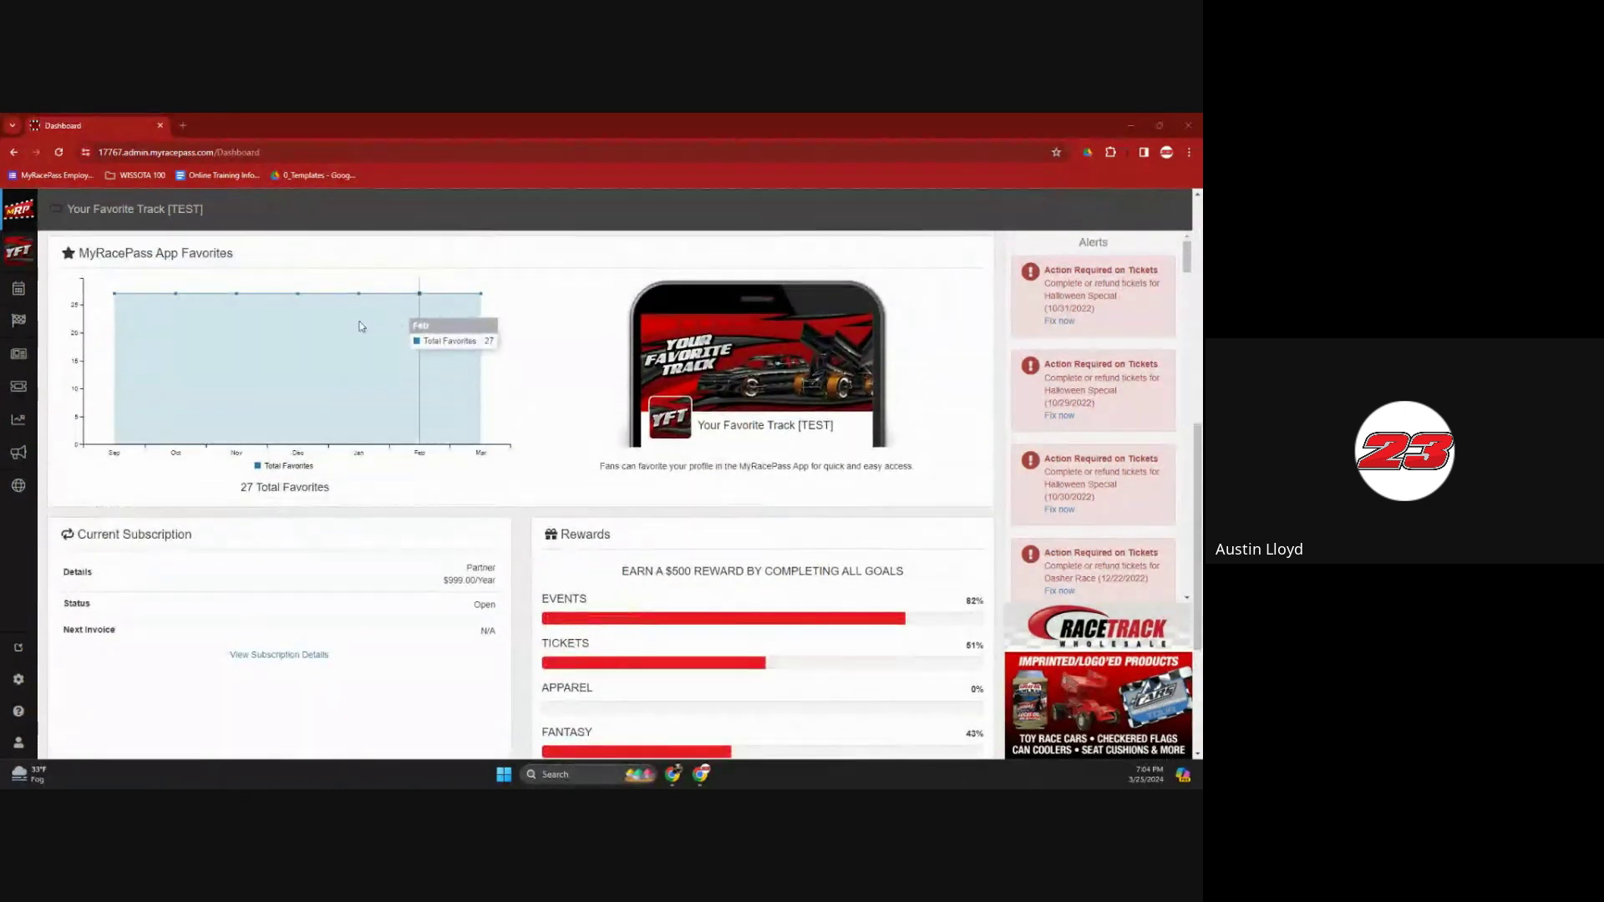
mouse_move(442, 336)
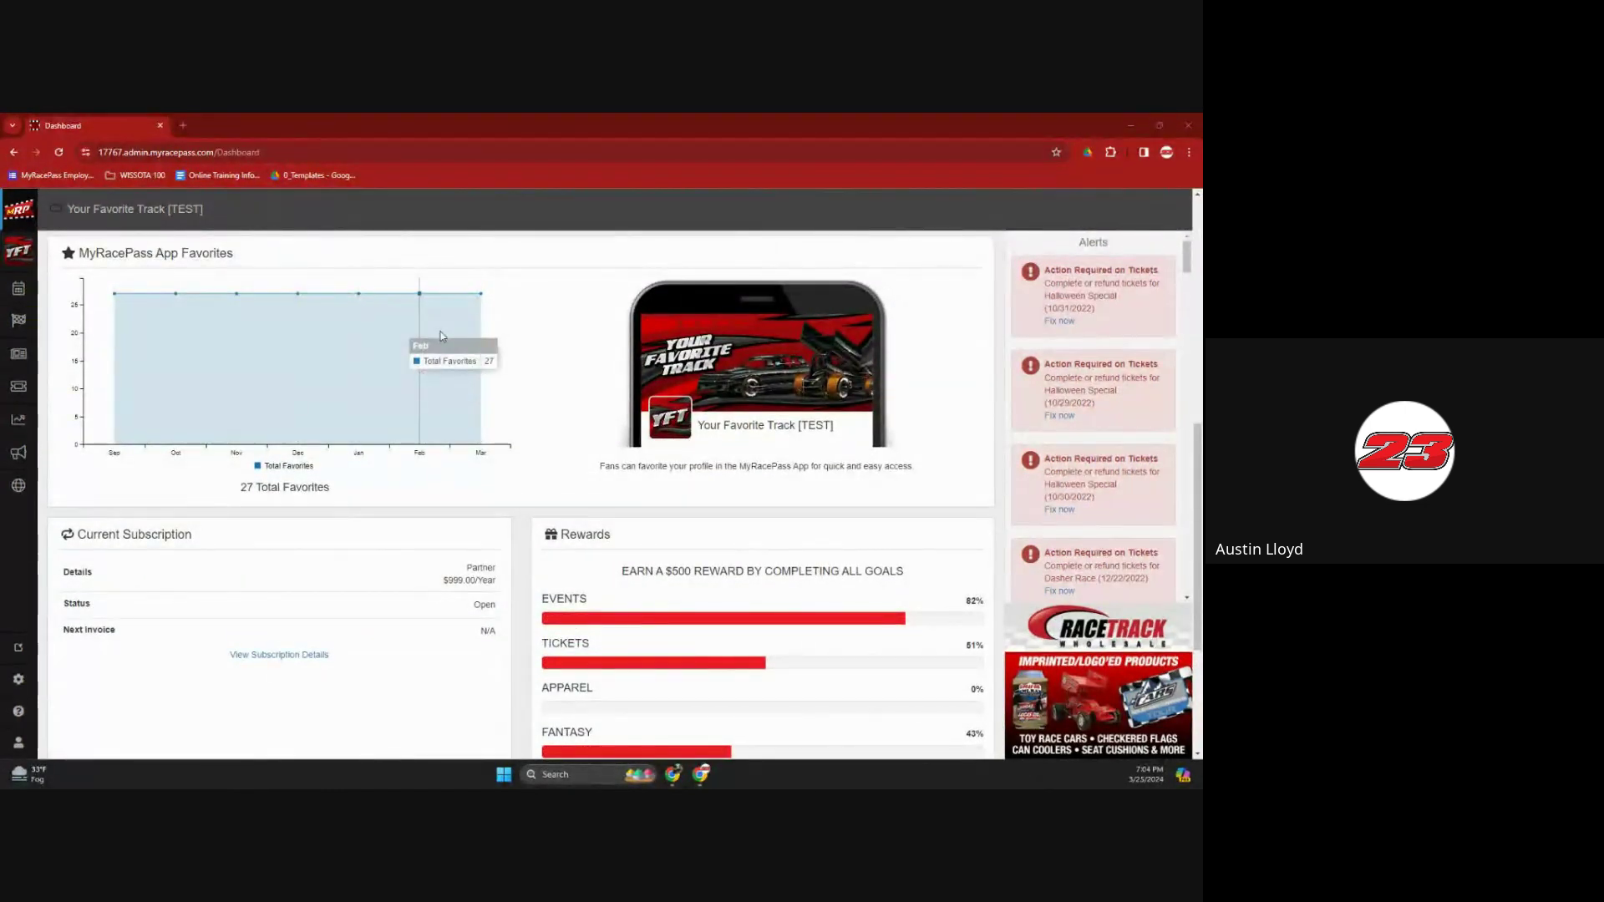
mouse_move(490, 334)
scroll(512, 386, down, 3)
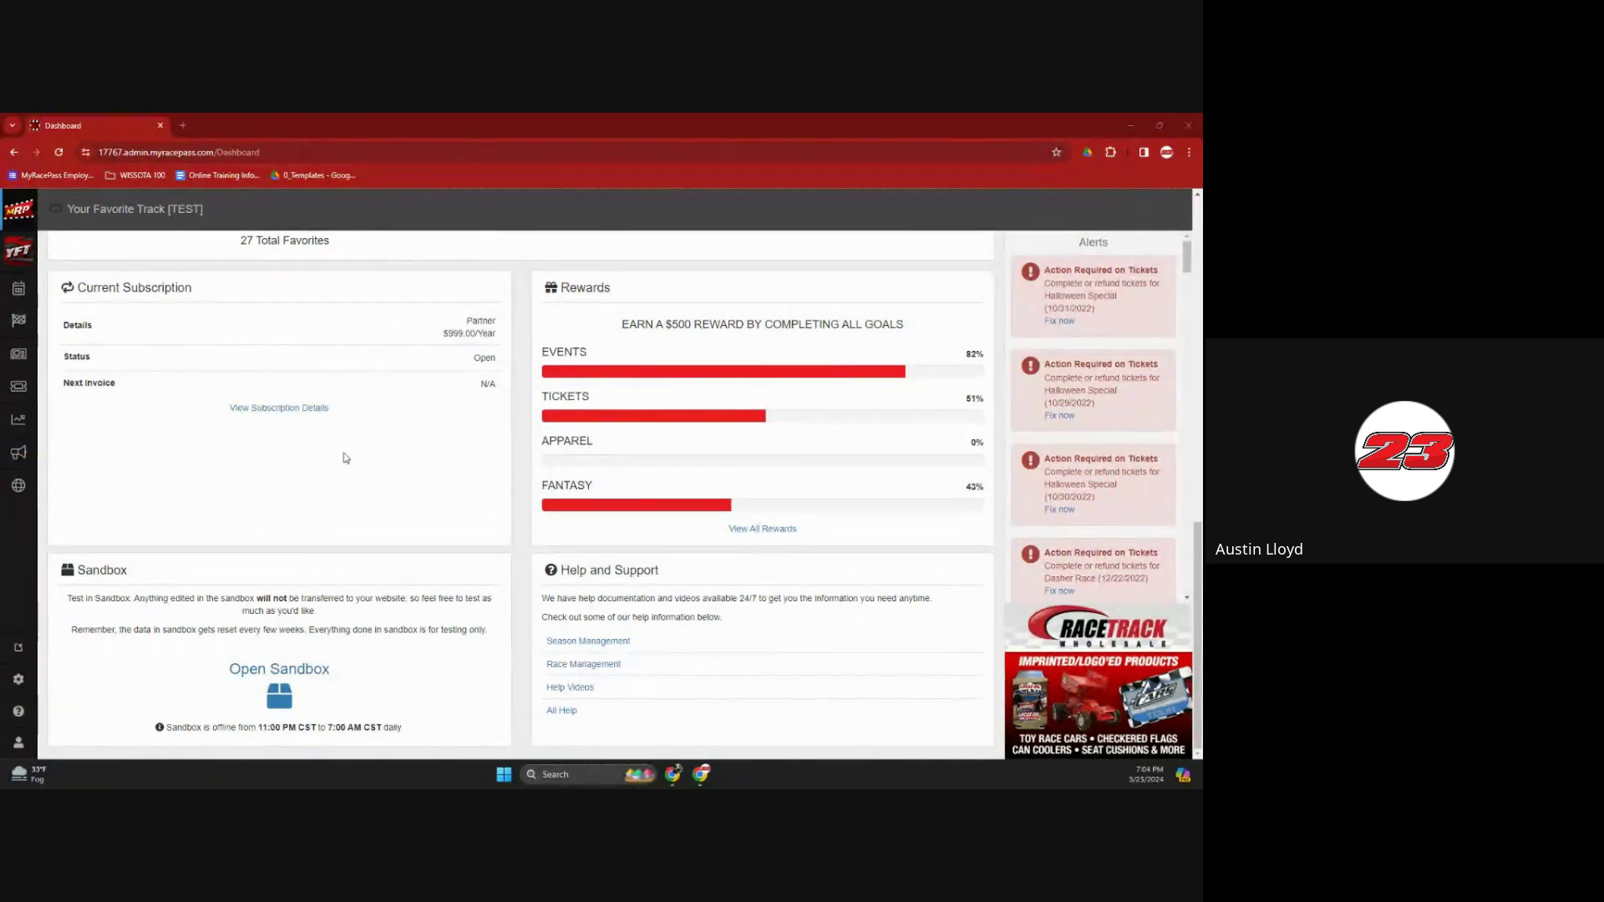
scroll(232, 417, up, 10)
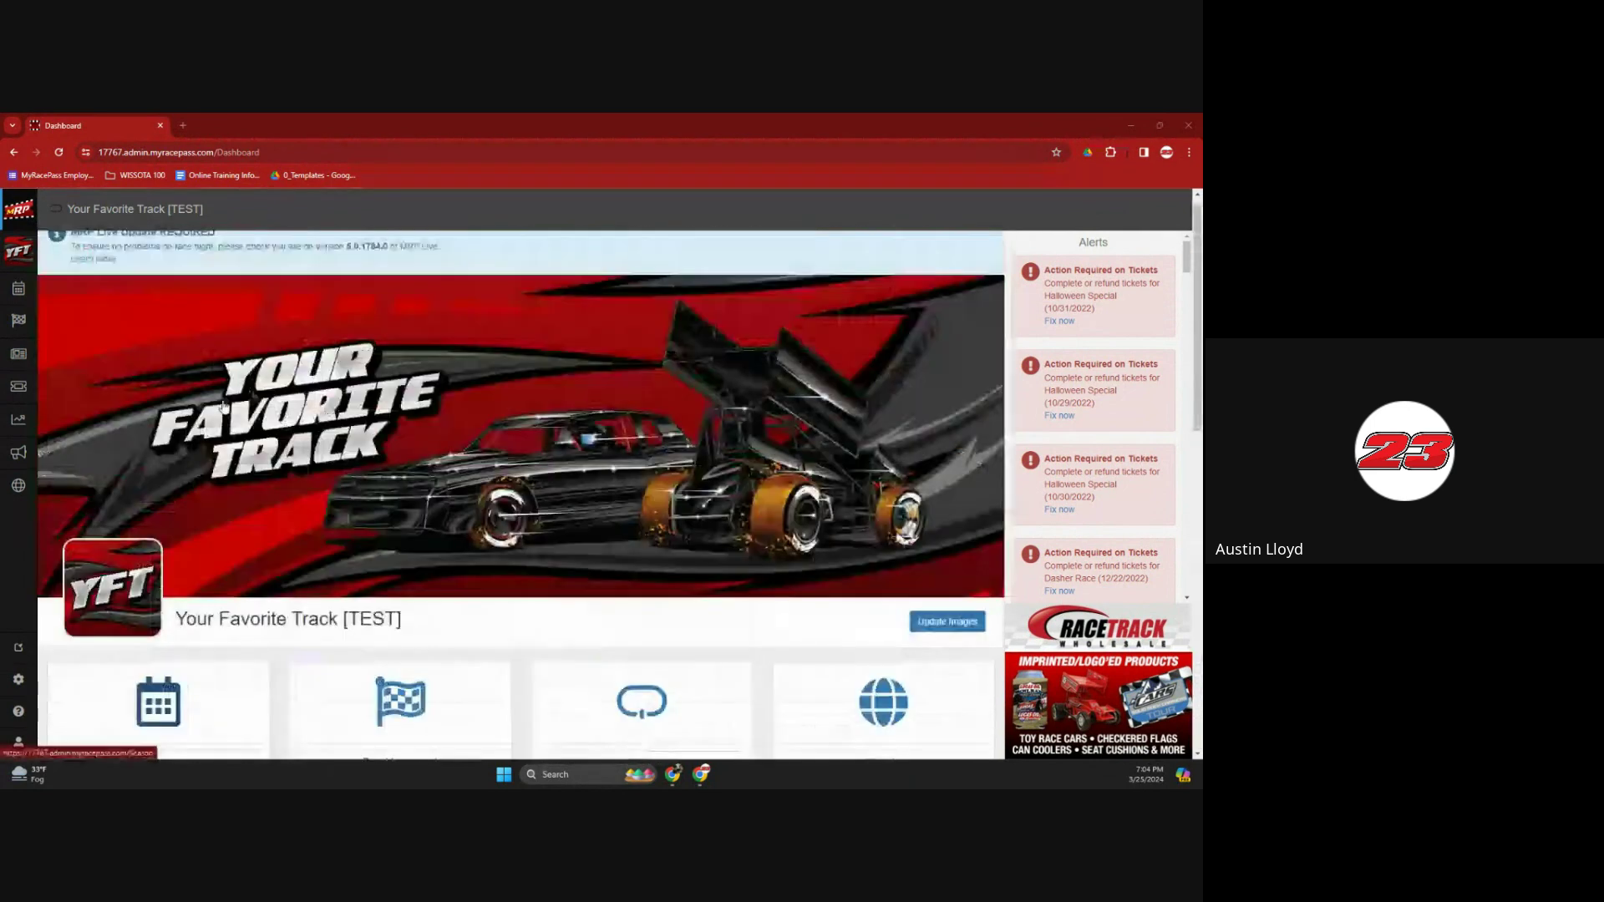
- Open the track's profile for editing from the account overview and review its basics, address, location, features and aliases
click(18, 250)
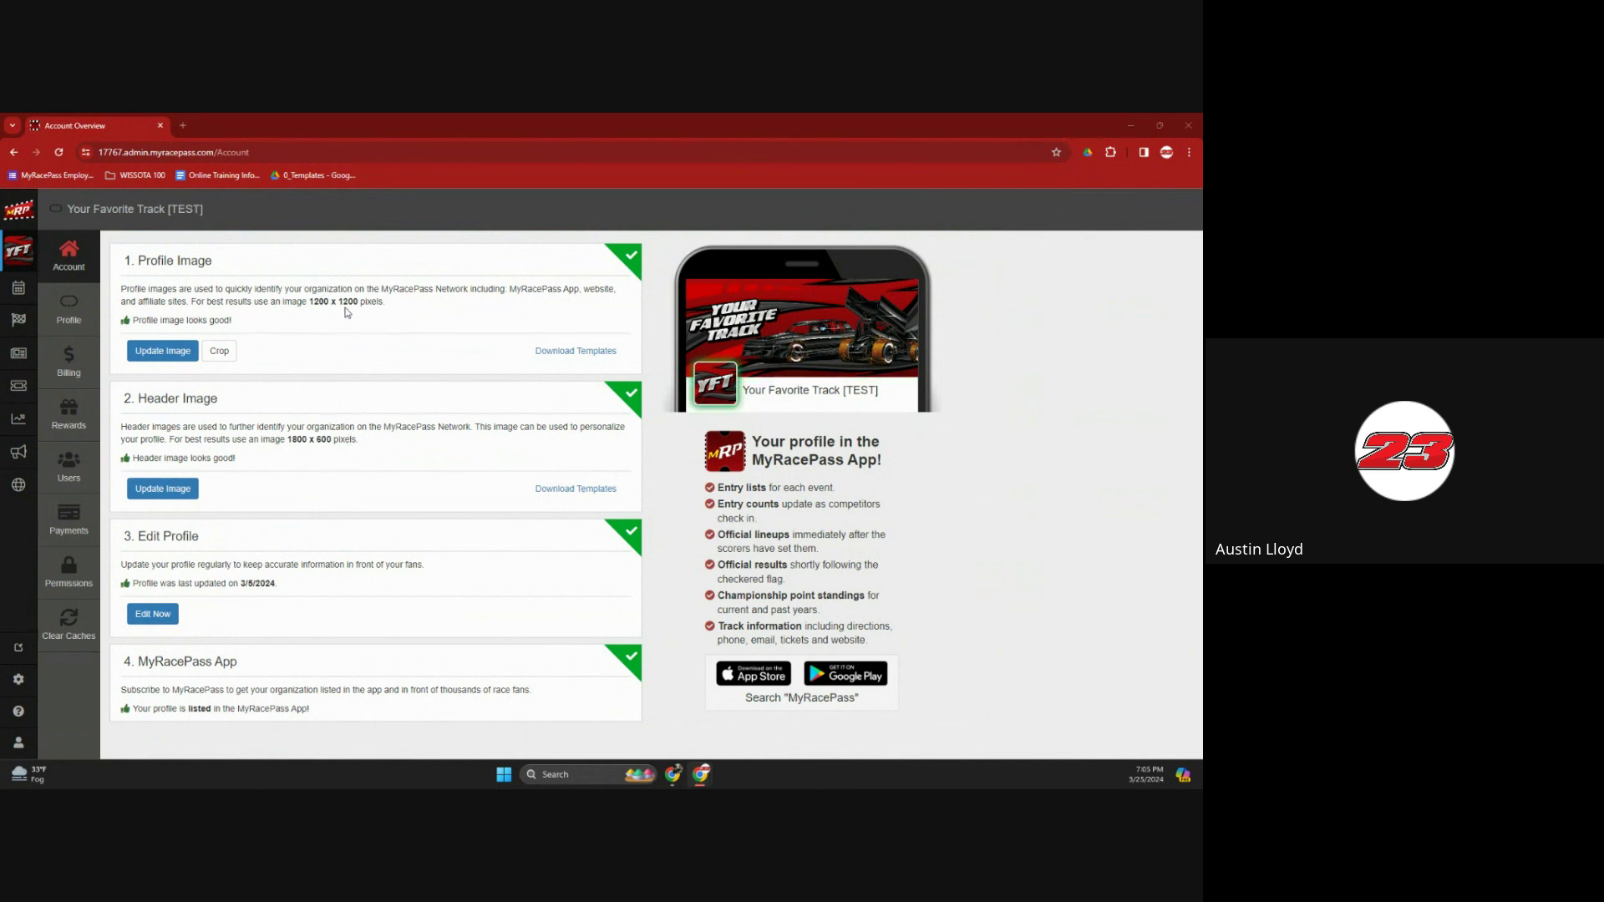
click(167, 615)
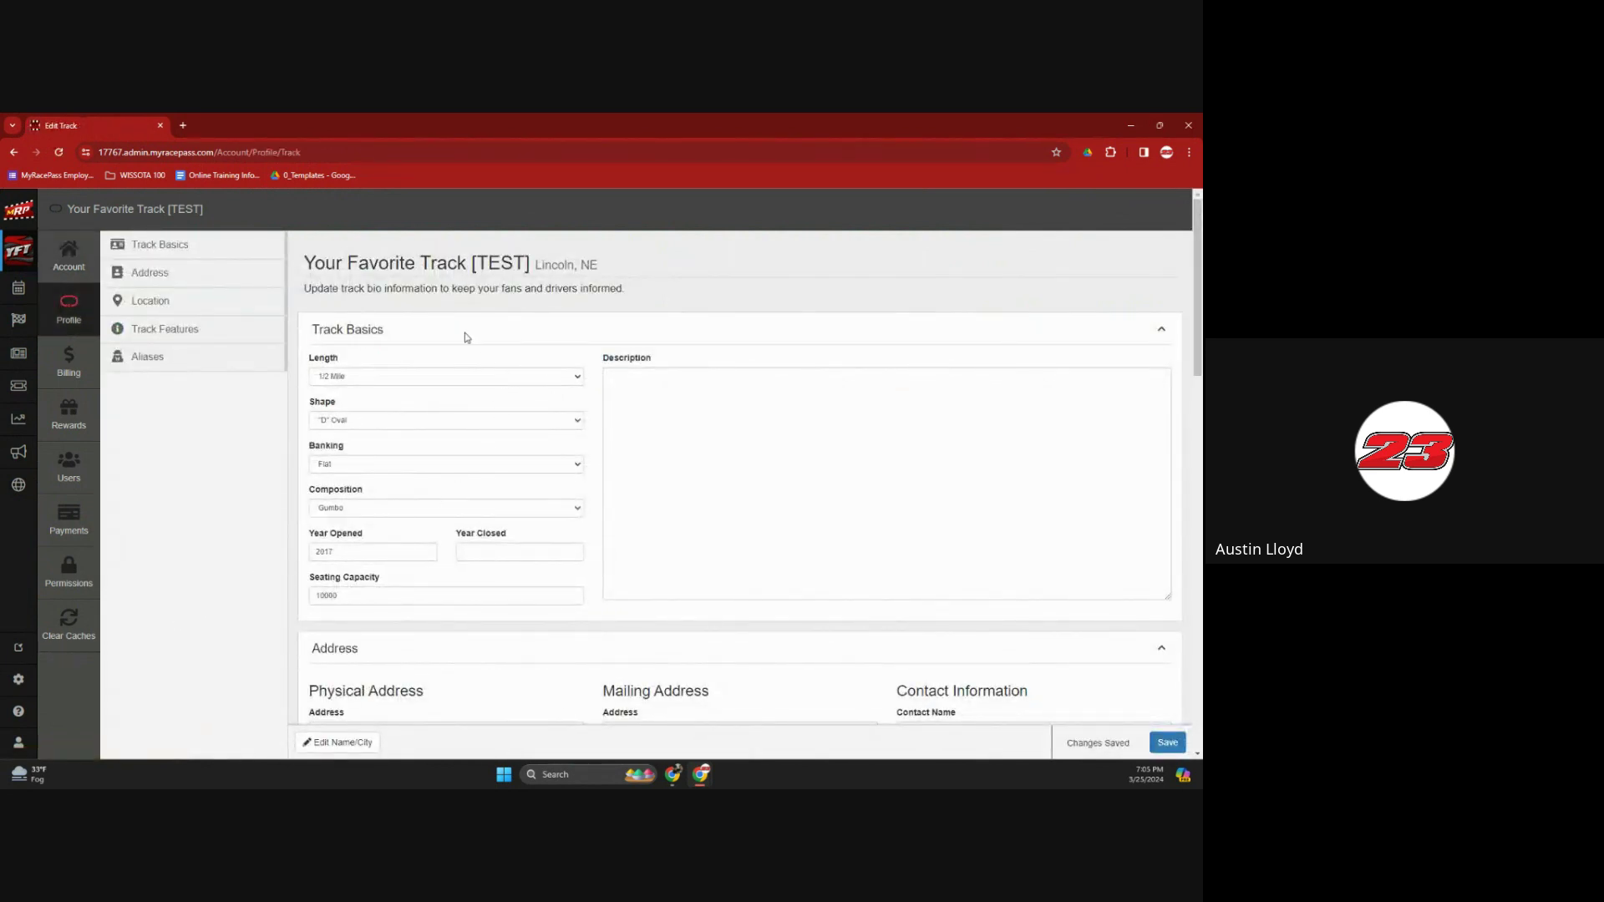
scroll(483, 573, down, 5)
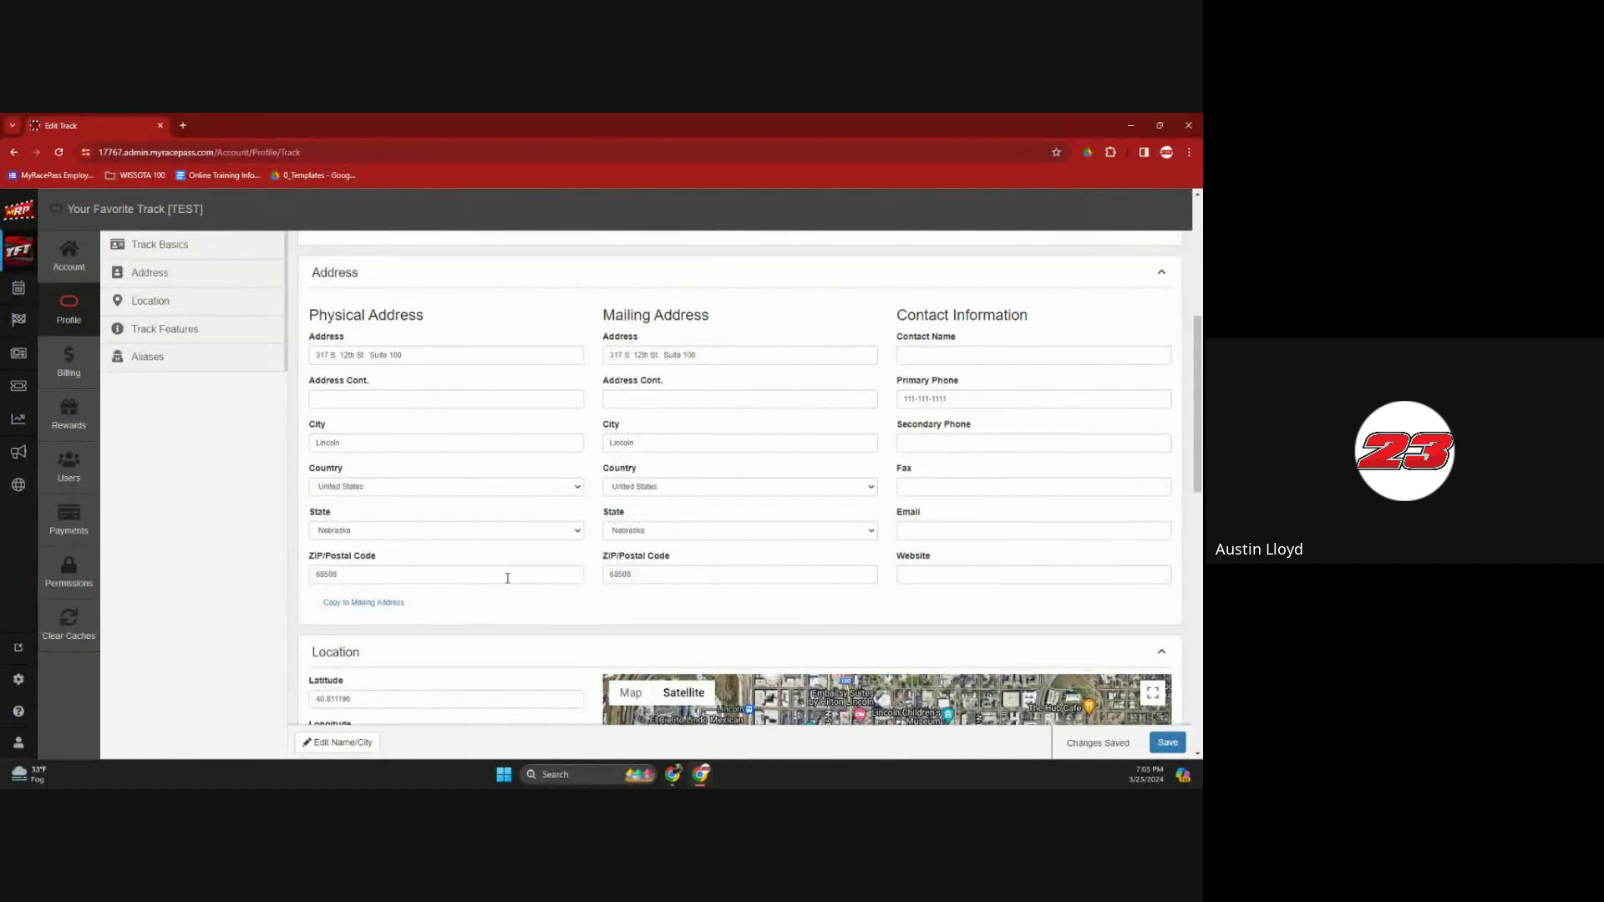
scroll(507, 578, down, 2)
scroll(507, 577, down, 2)
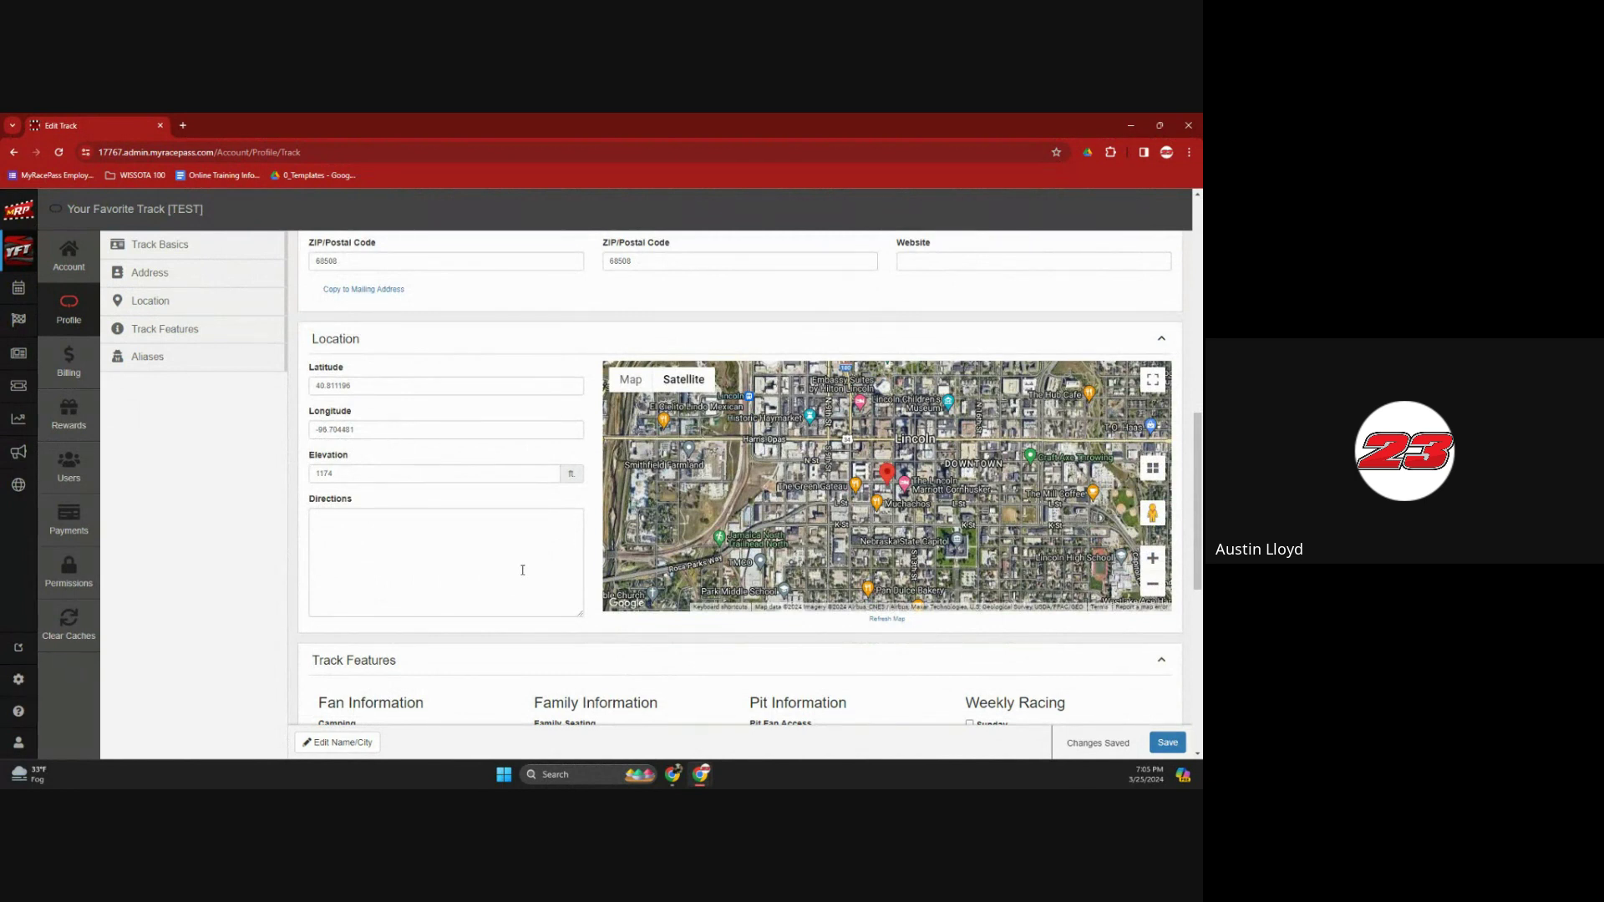
scroll(518, 572, down, 4)
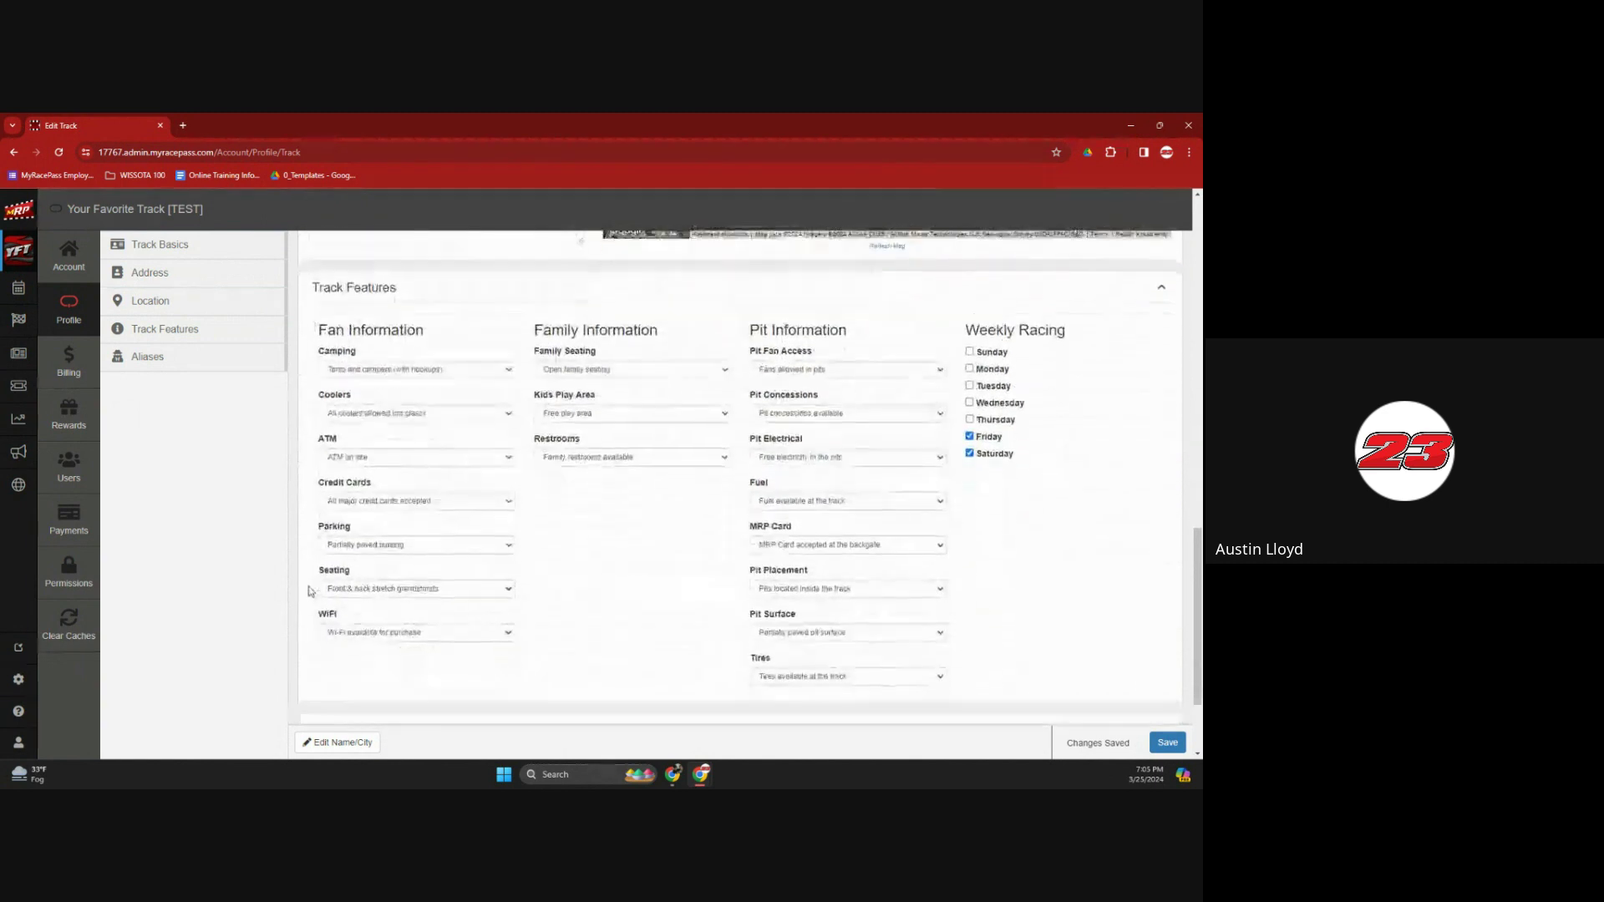
scroll(311, 588, up, 6)
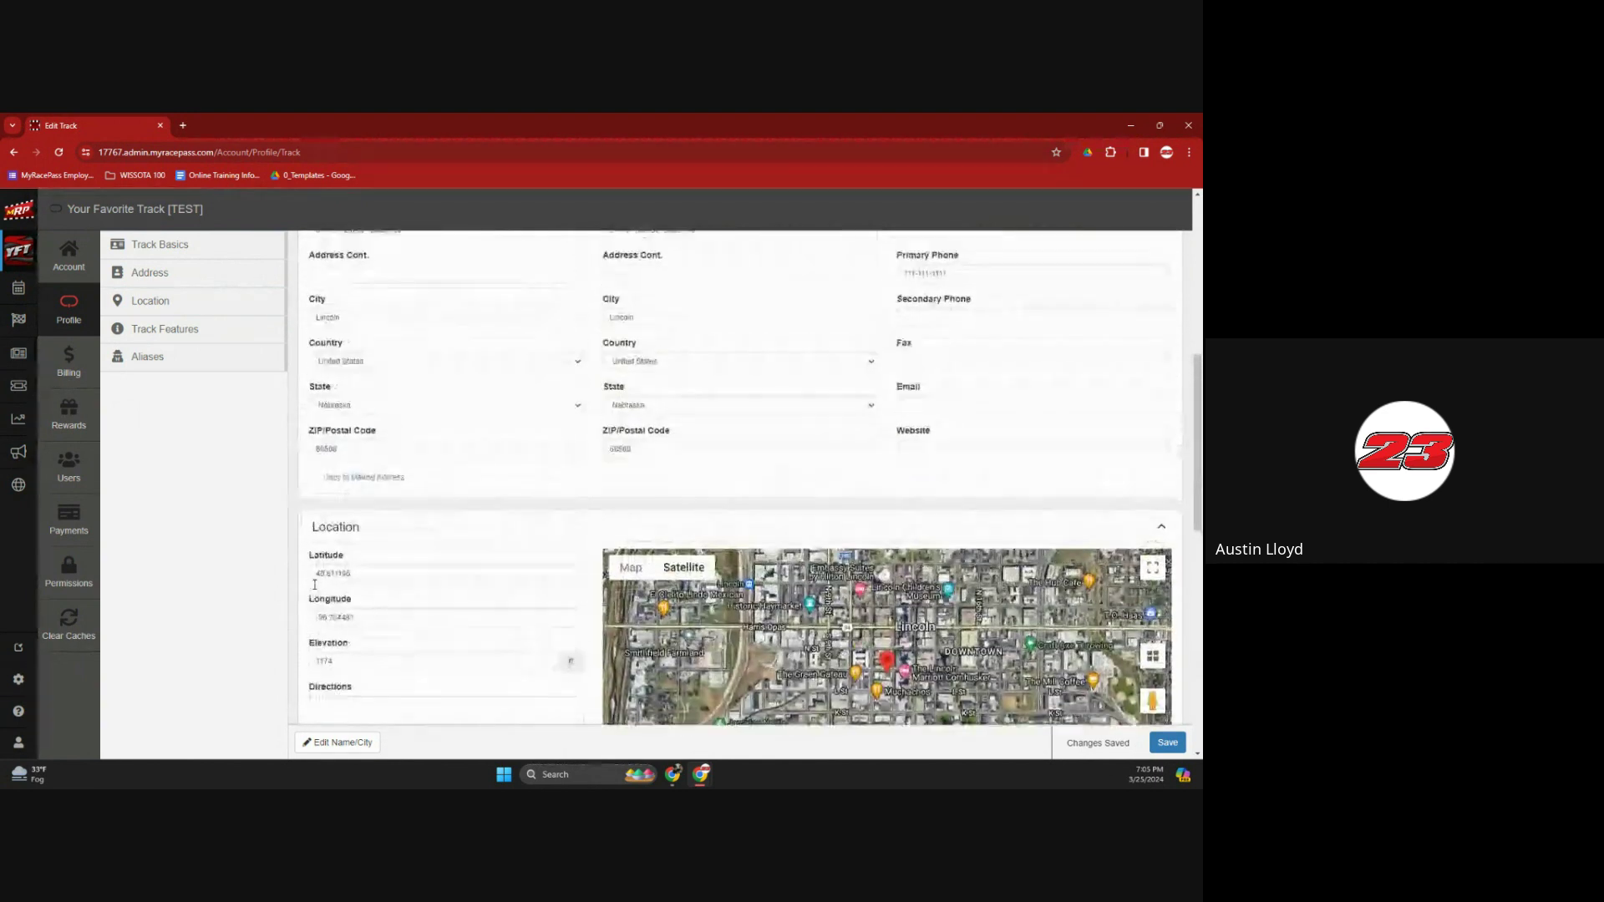
scroll(314, 584, down, 3)
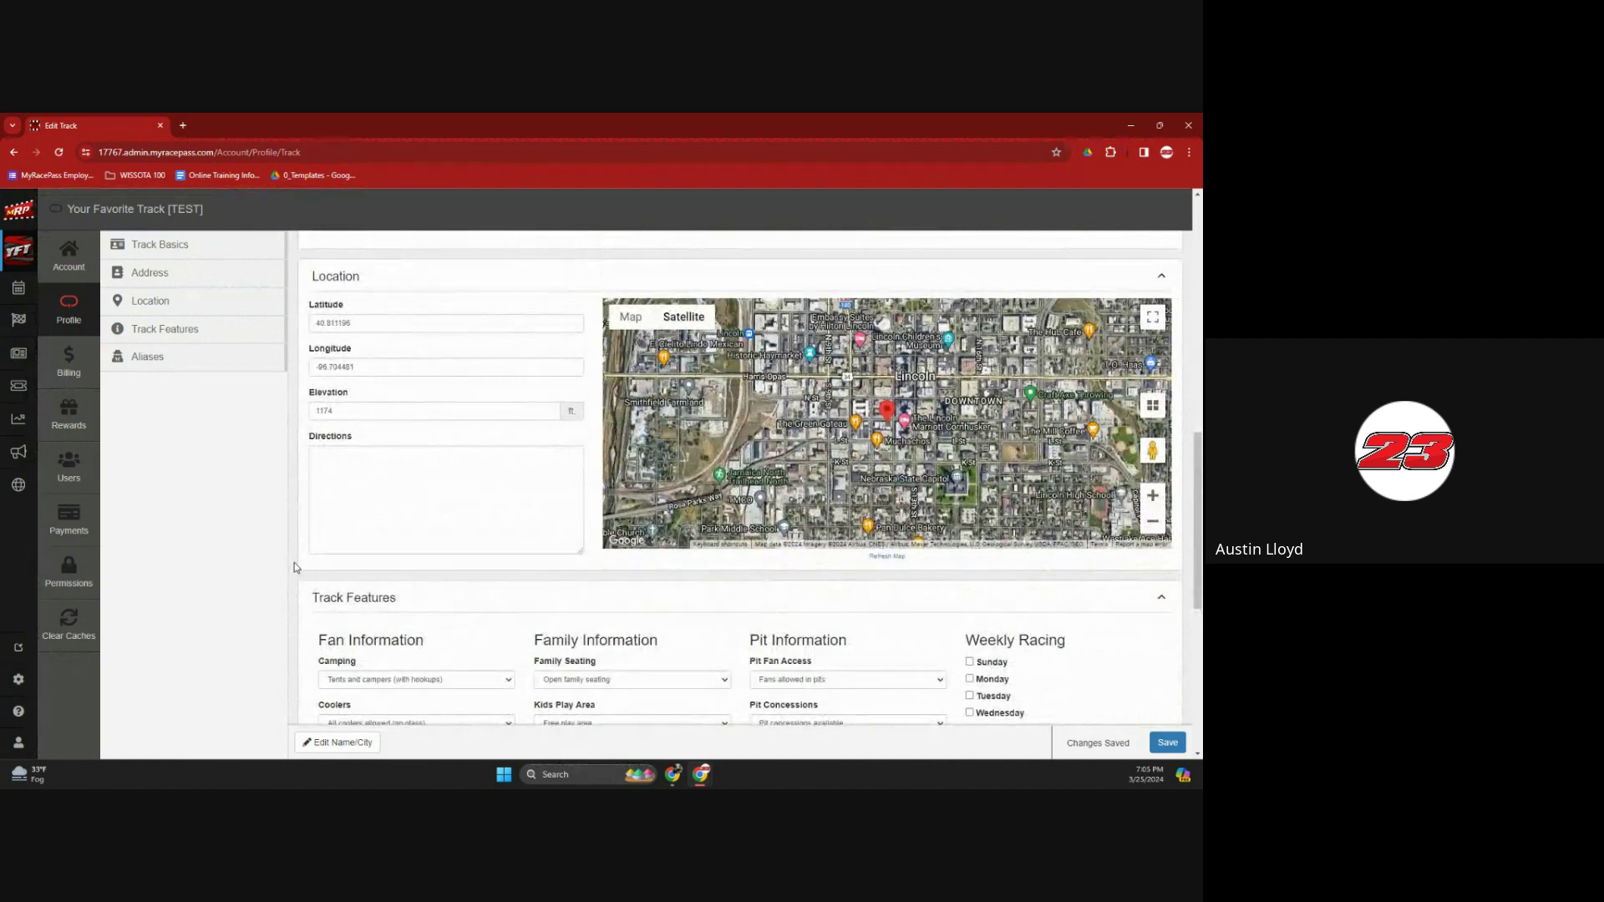
scroll(294, 567, up, 9)
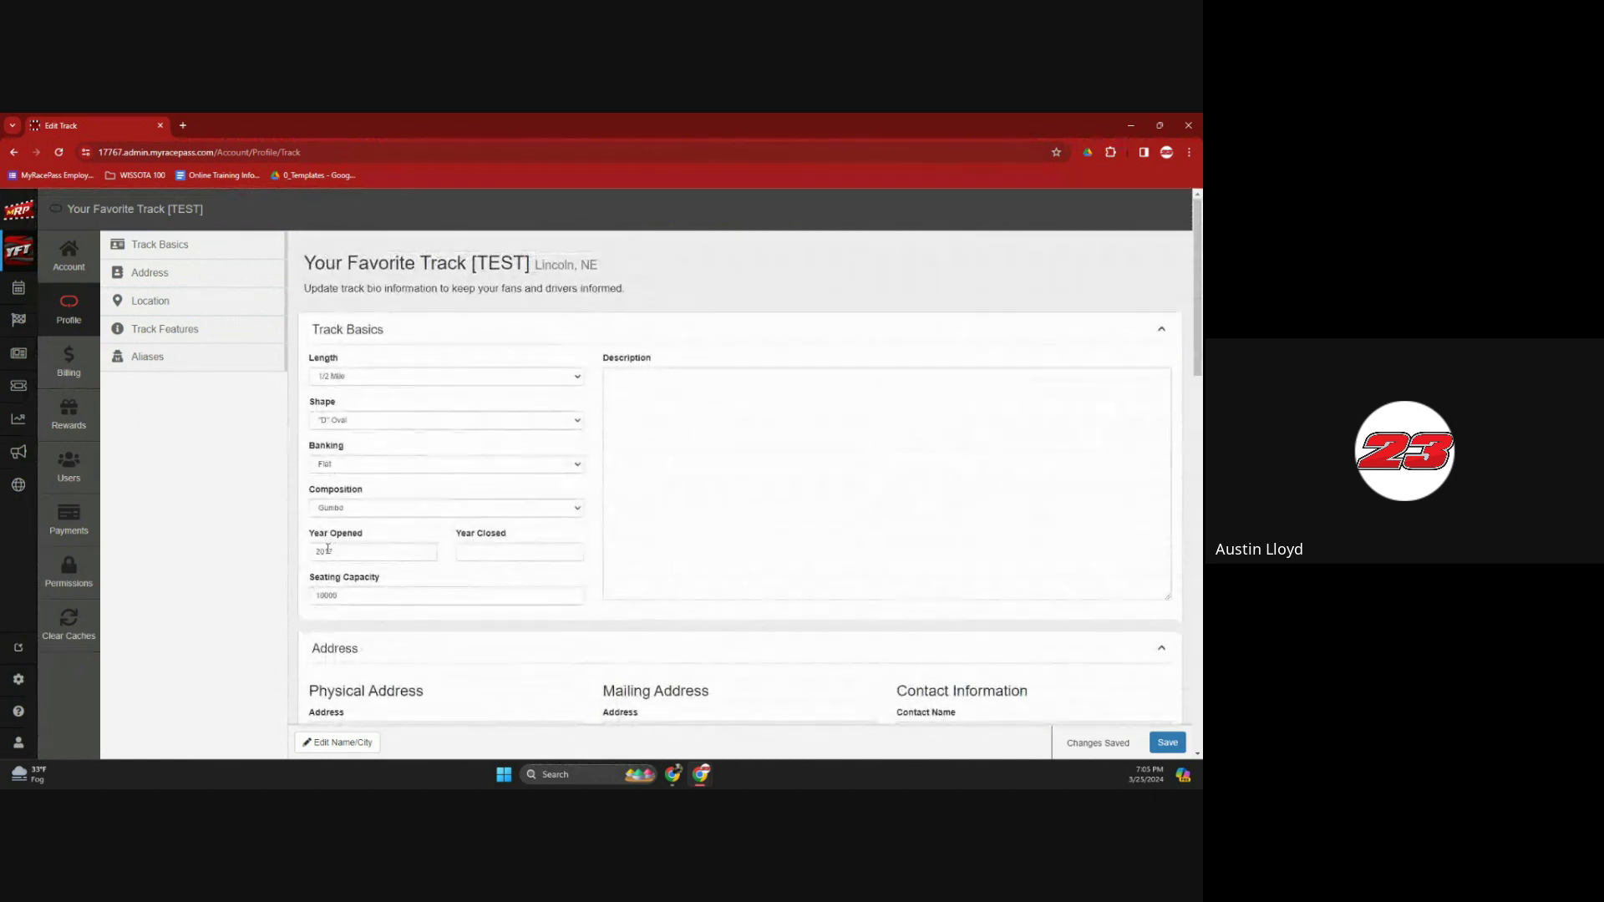
scroll(328, 549, down, 10)
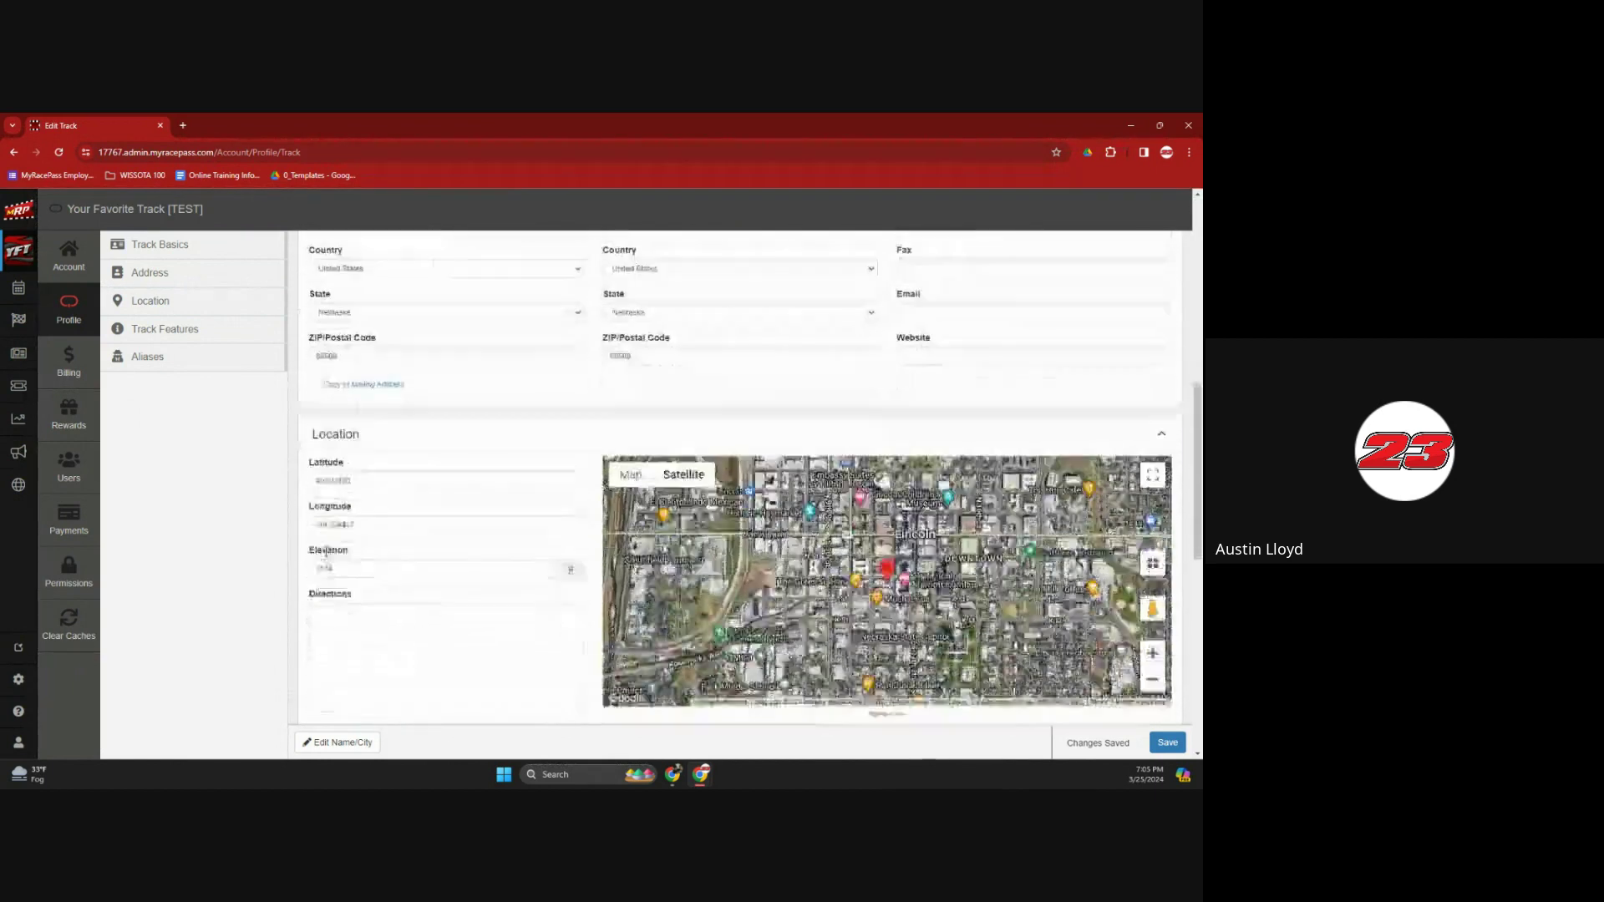
scroll(325, 552, up, 1)
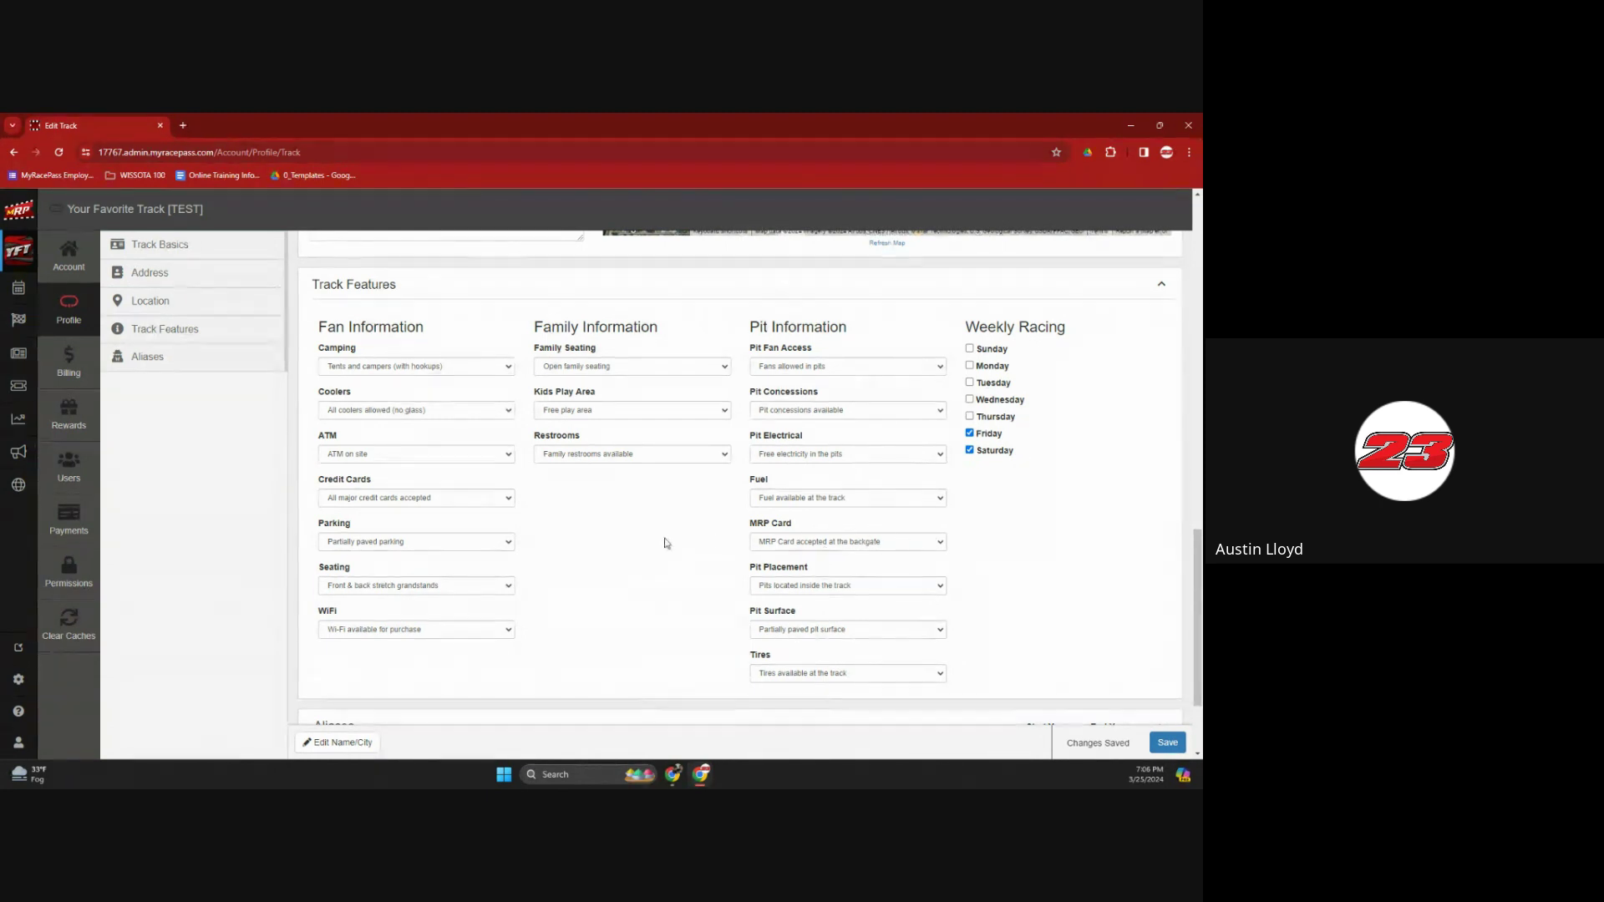
scroll(666, 543, down, 2)
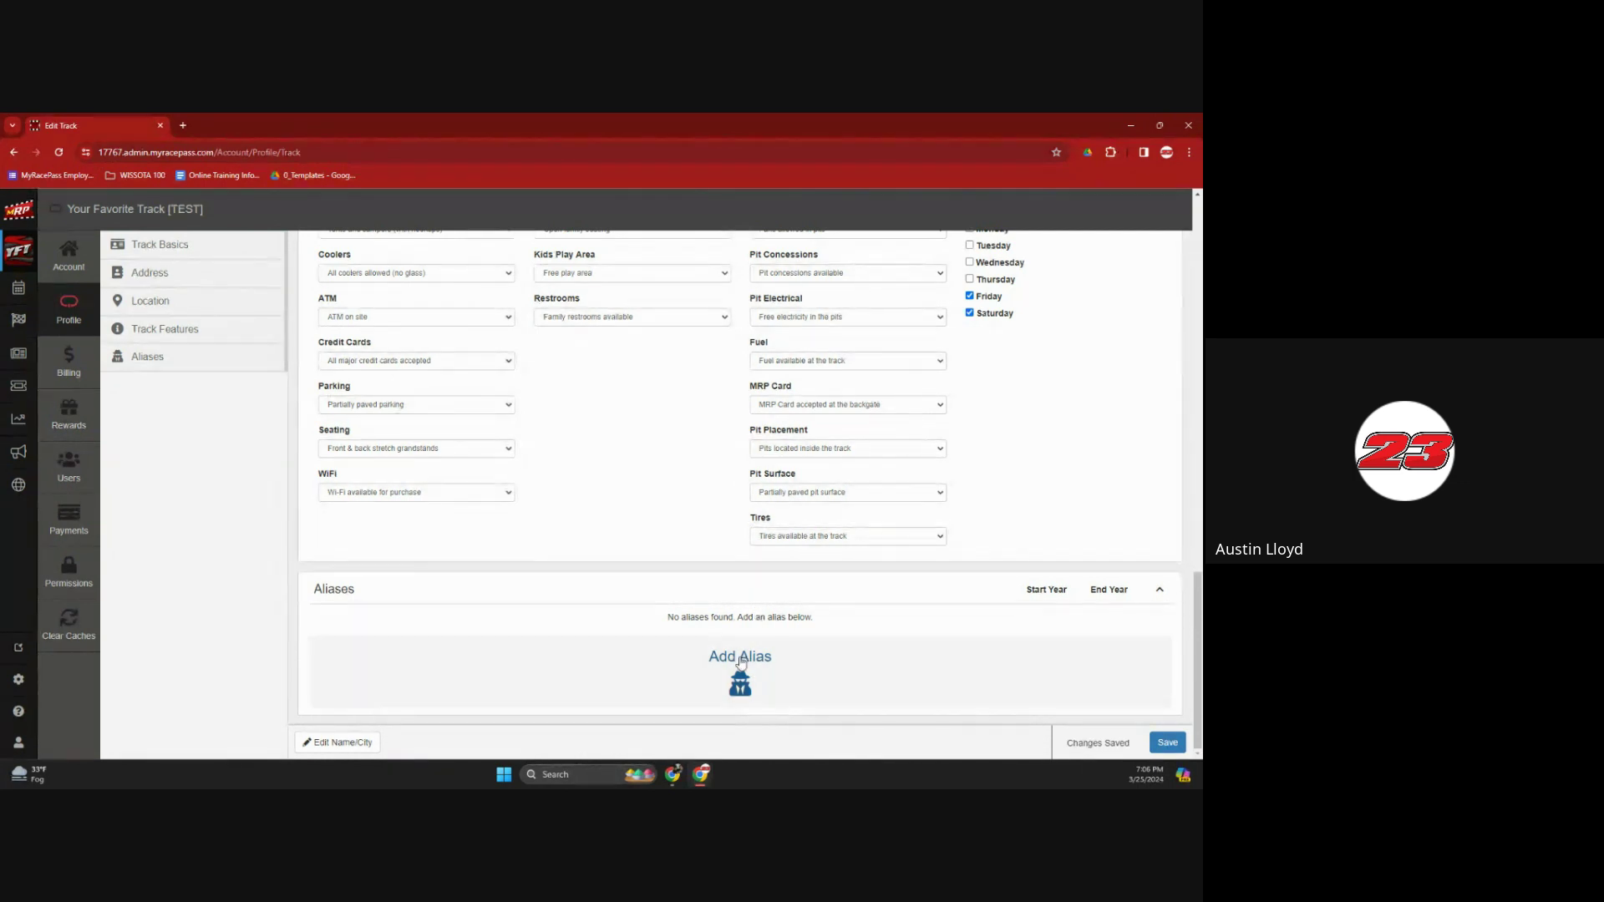
- Open the account's billing page and review the subscription, billing information, invoices, subscription history and MRP All Access accounts
click(92, 389)
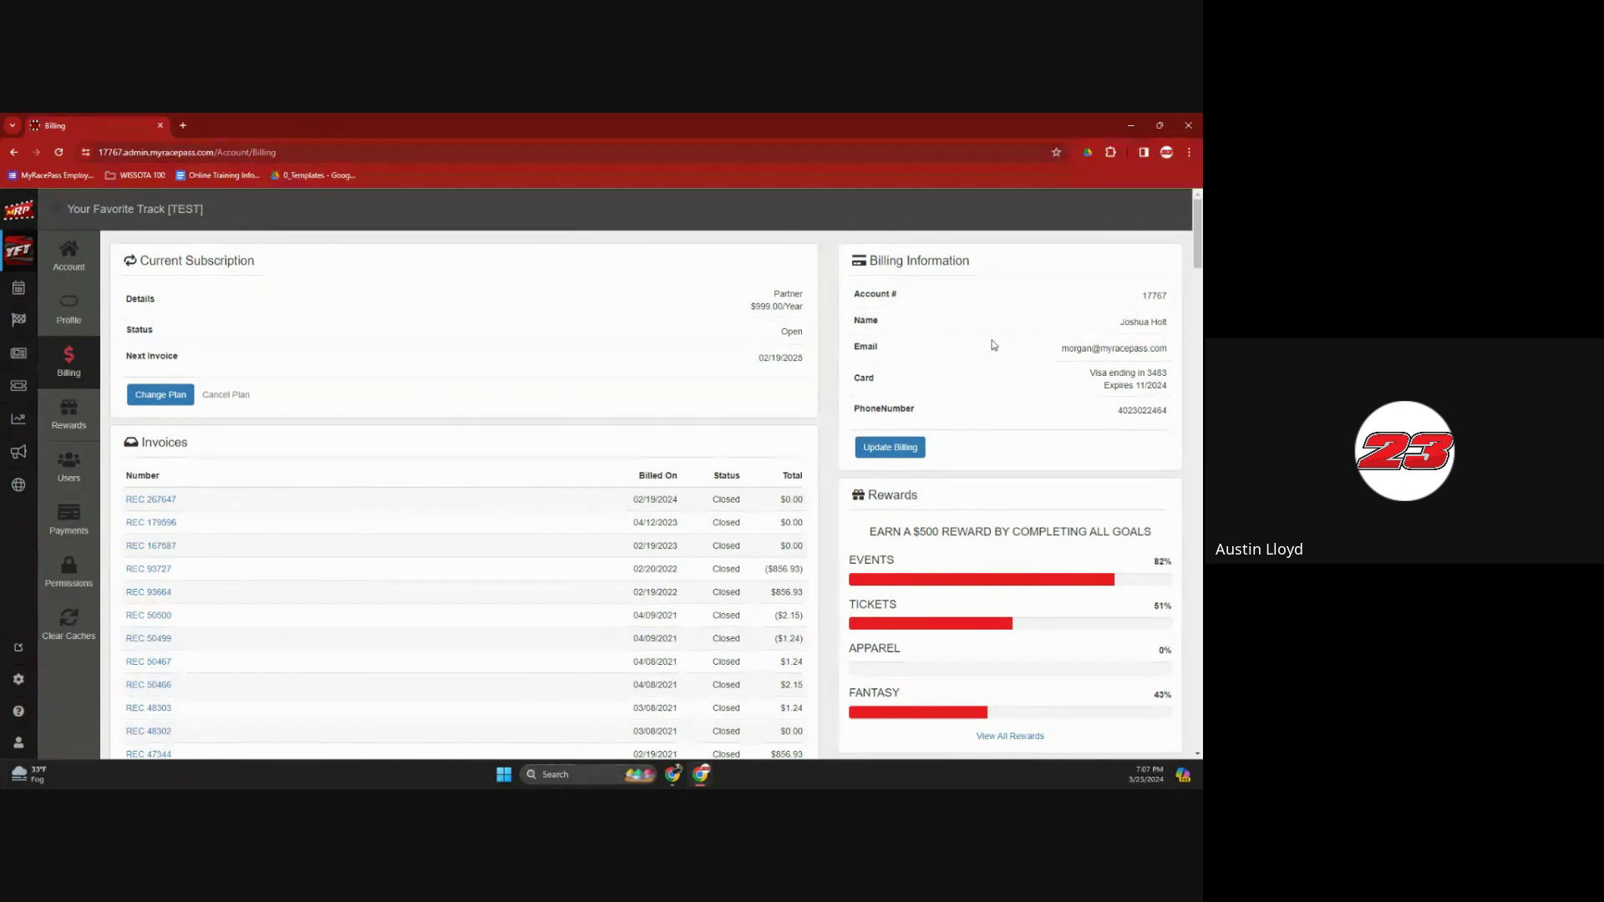
scroll(994, 345, down, 3)
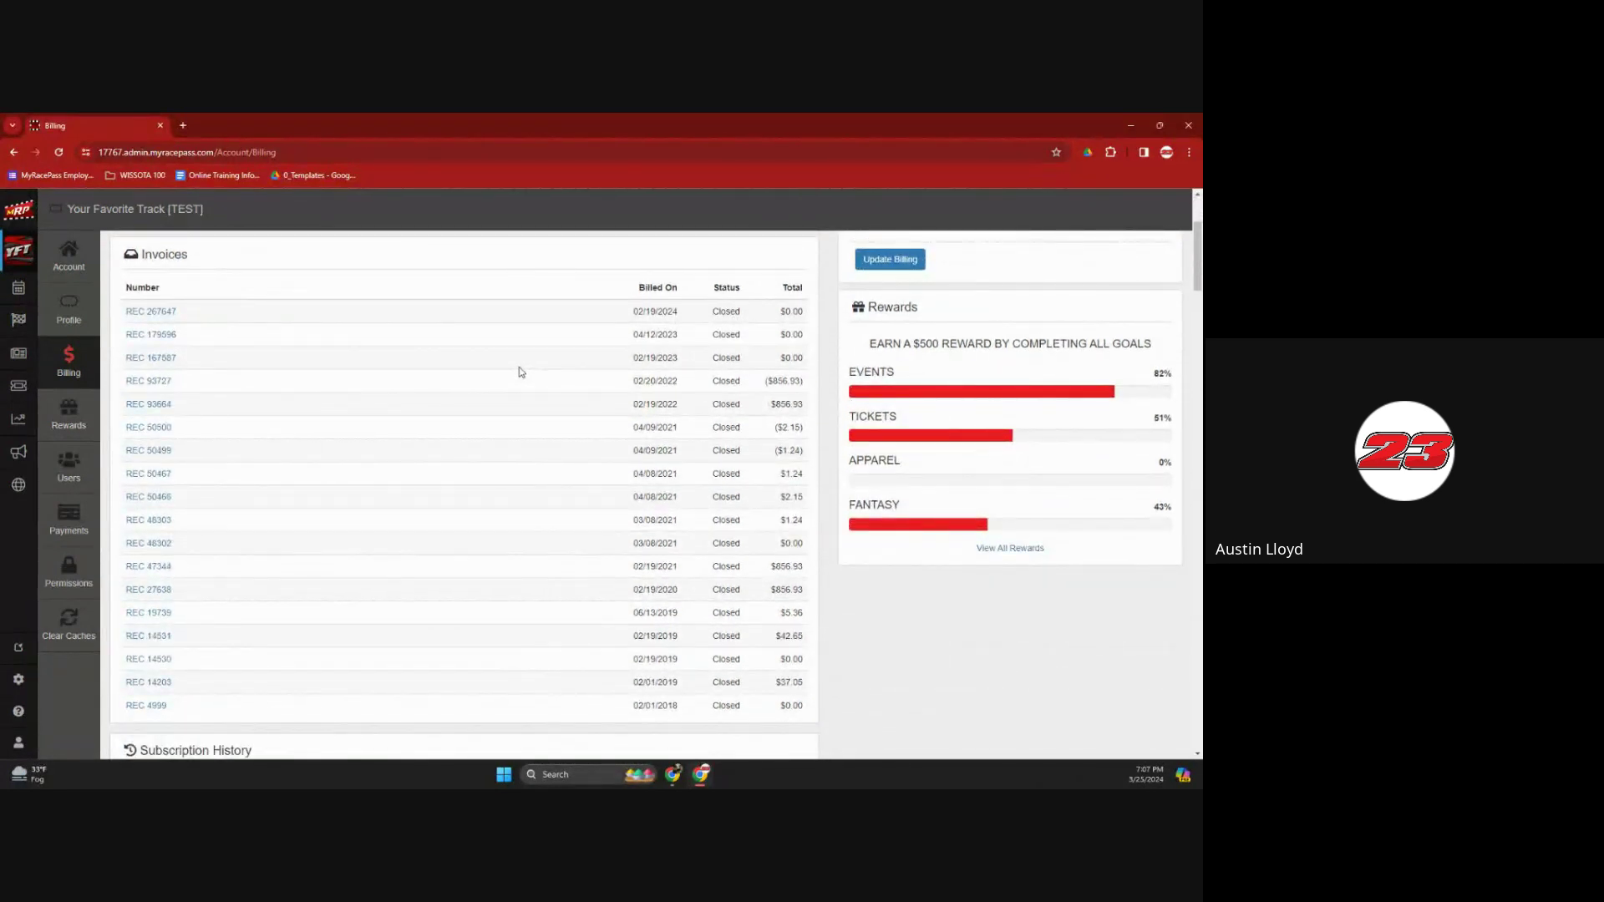
scroll(522, 372, down, 4)
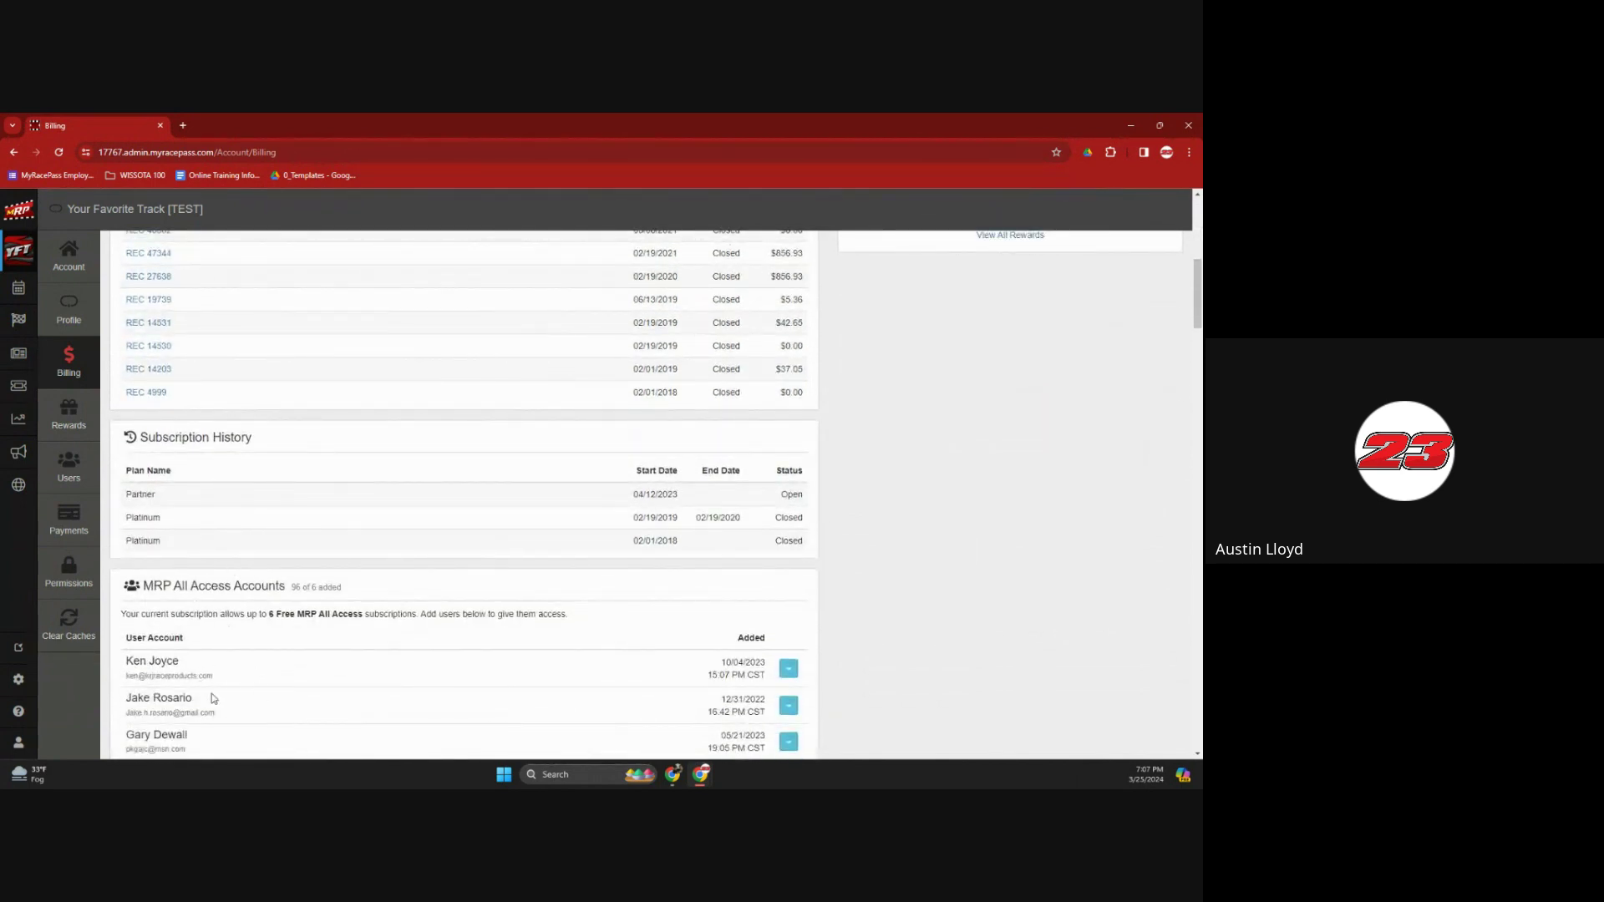
scroll(323, 639, up, 2)
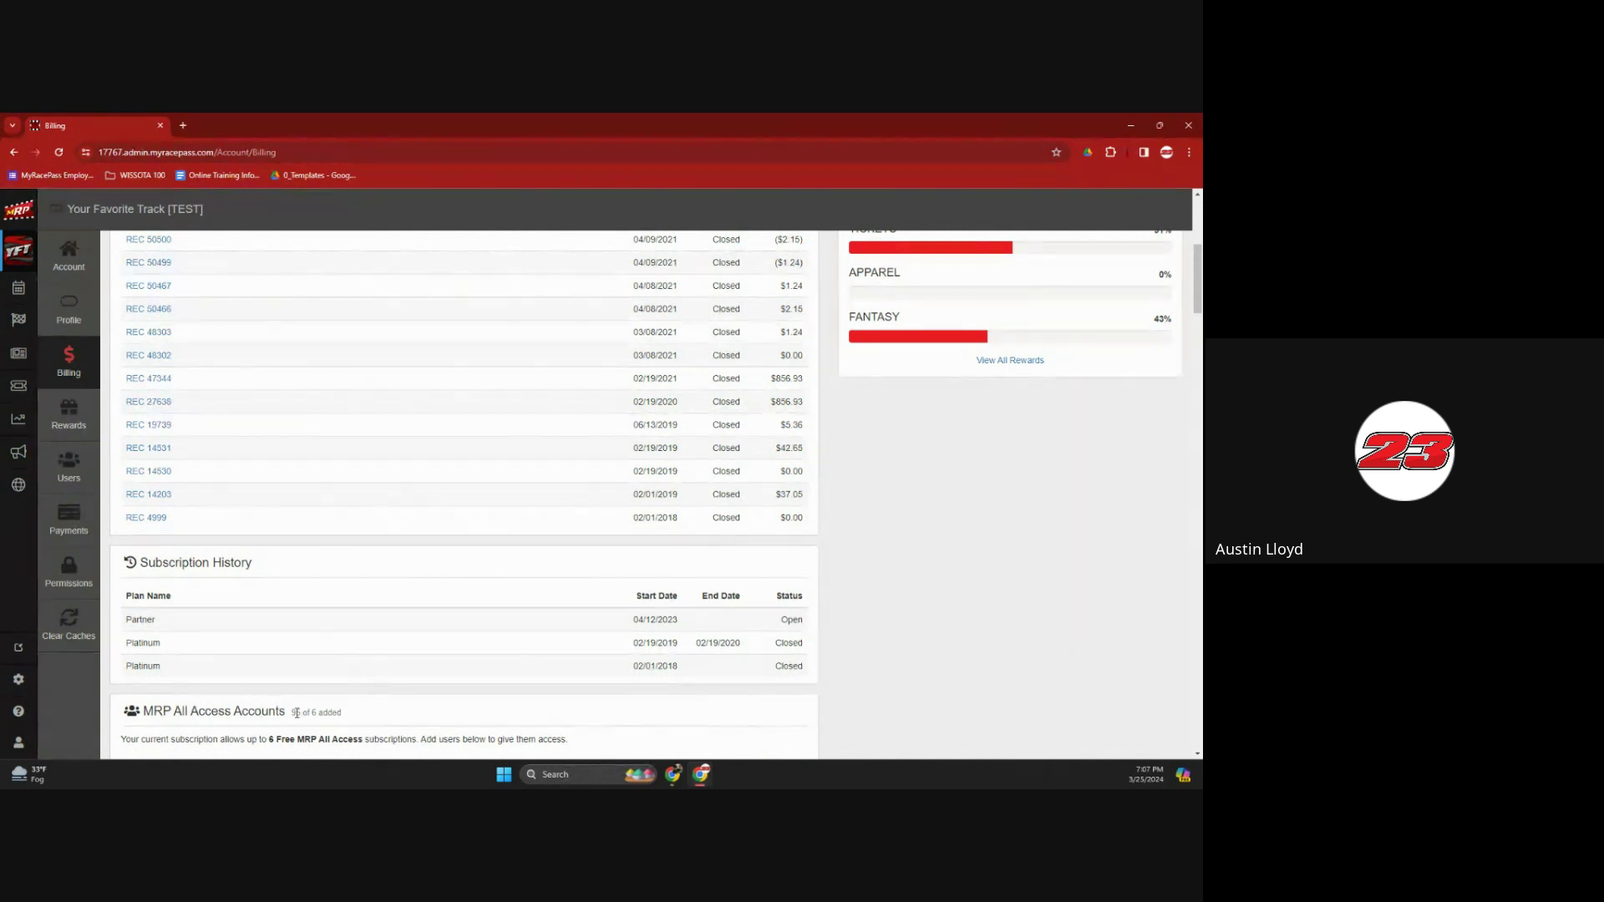
scroll(325, 645, down, 5)
scroll(301, 661, down, 8)
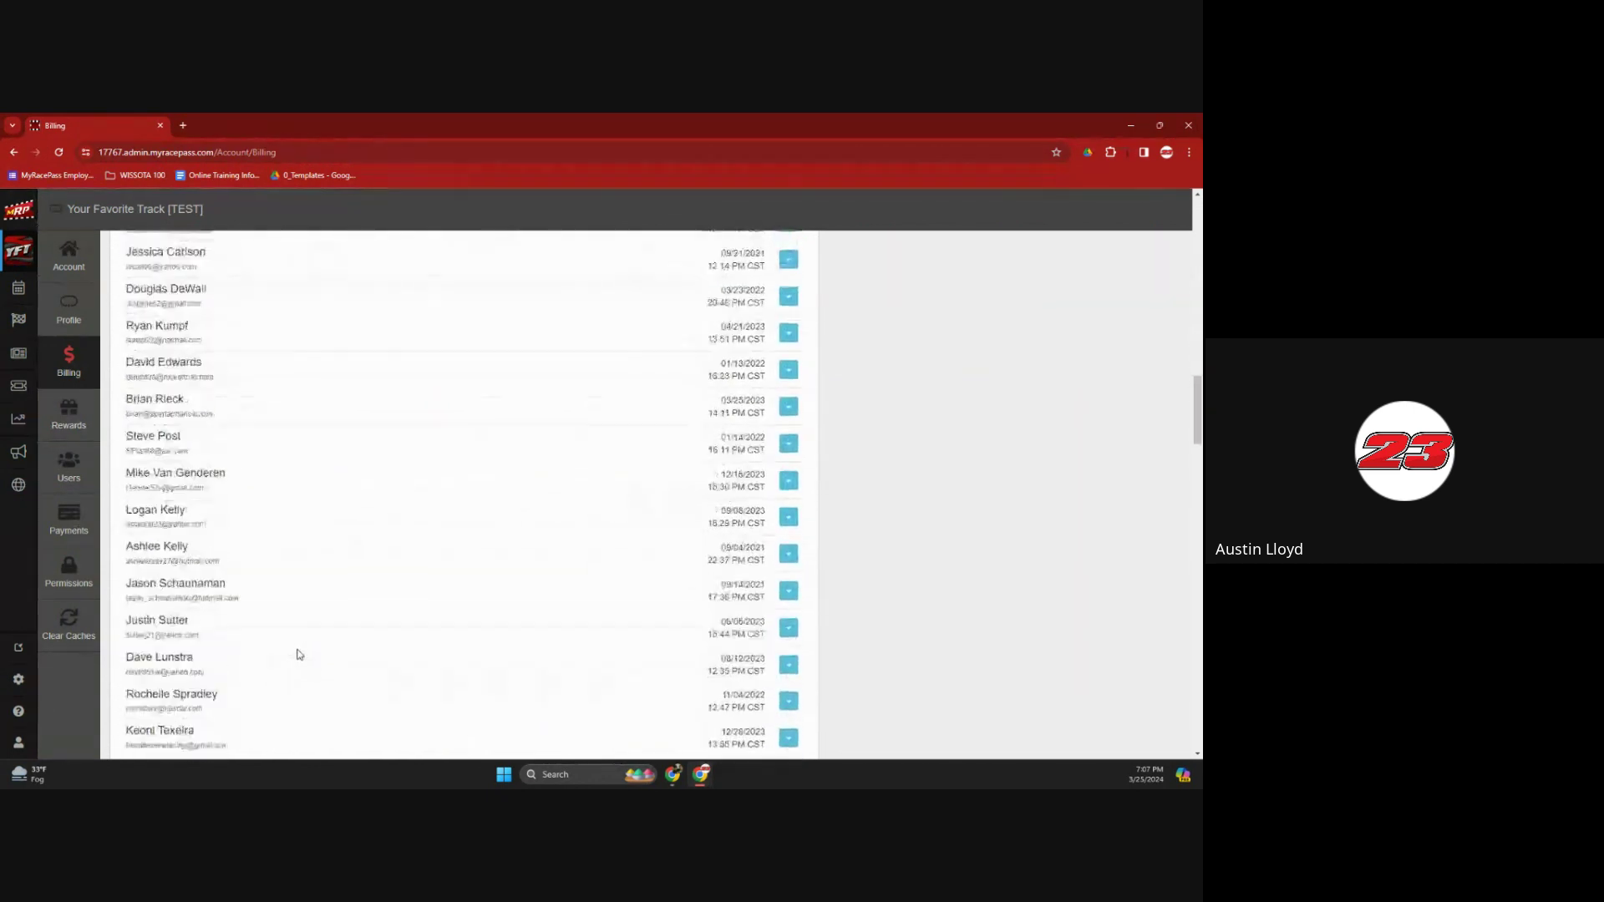
scroll(300, 656, up, 13)
scroll(300, 654, up, 4)
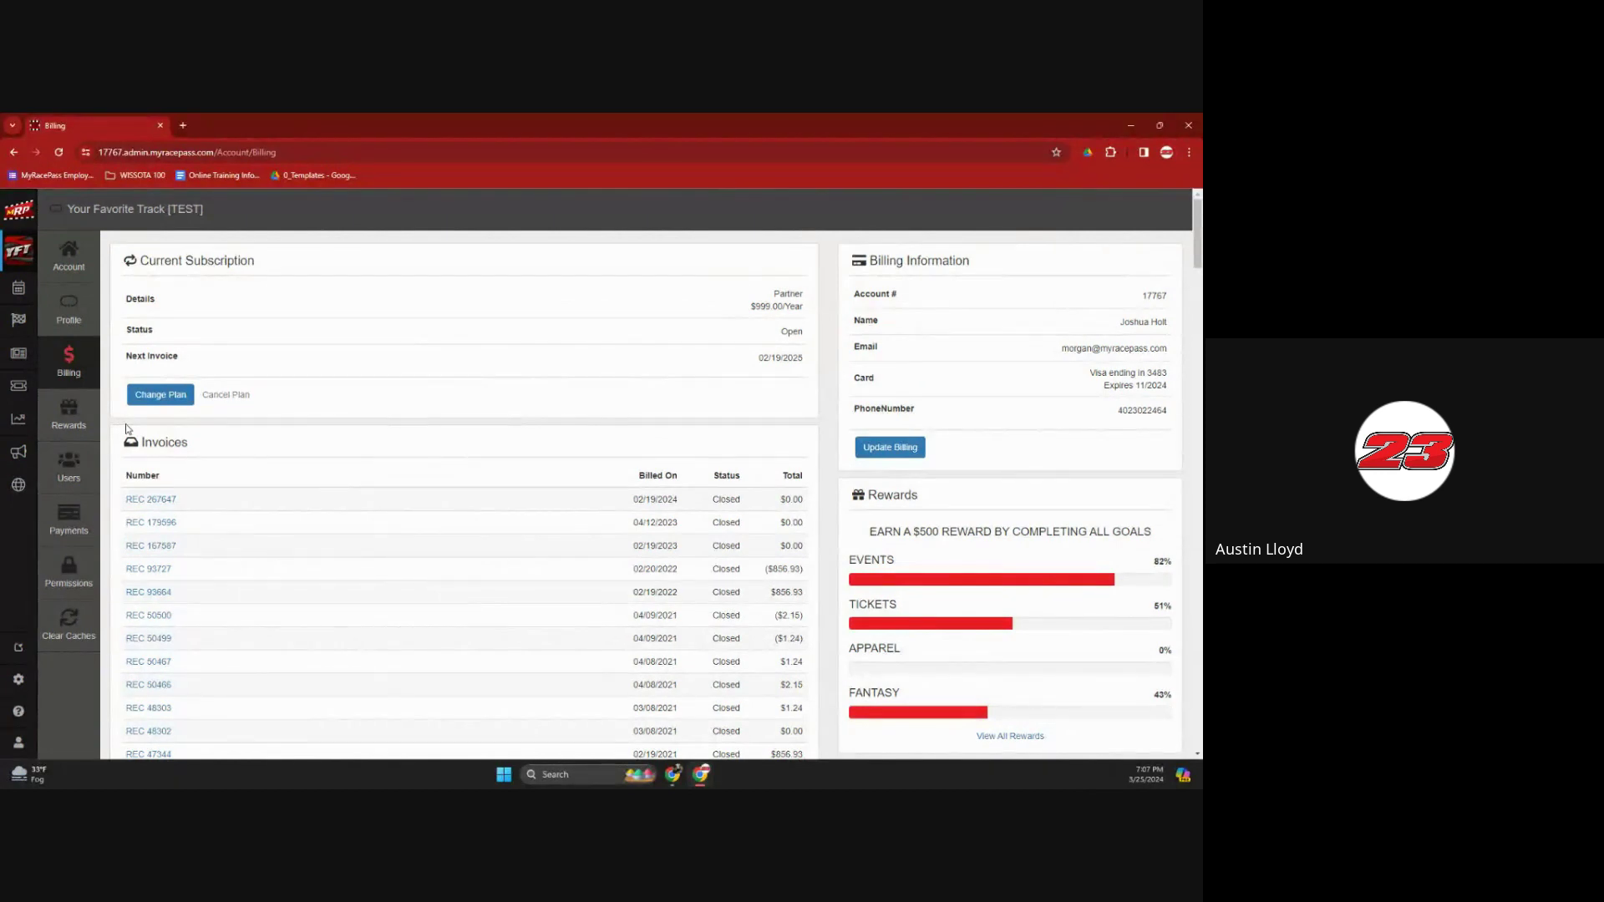
- Open the account's rewards goals, read the promoter rewards program page on the MyRacePass site, and return to the admin rewards page
click(92, 420)
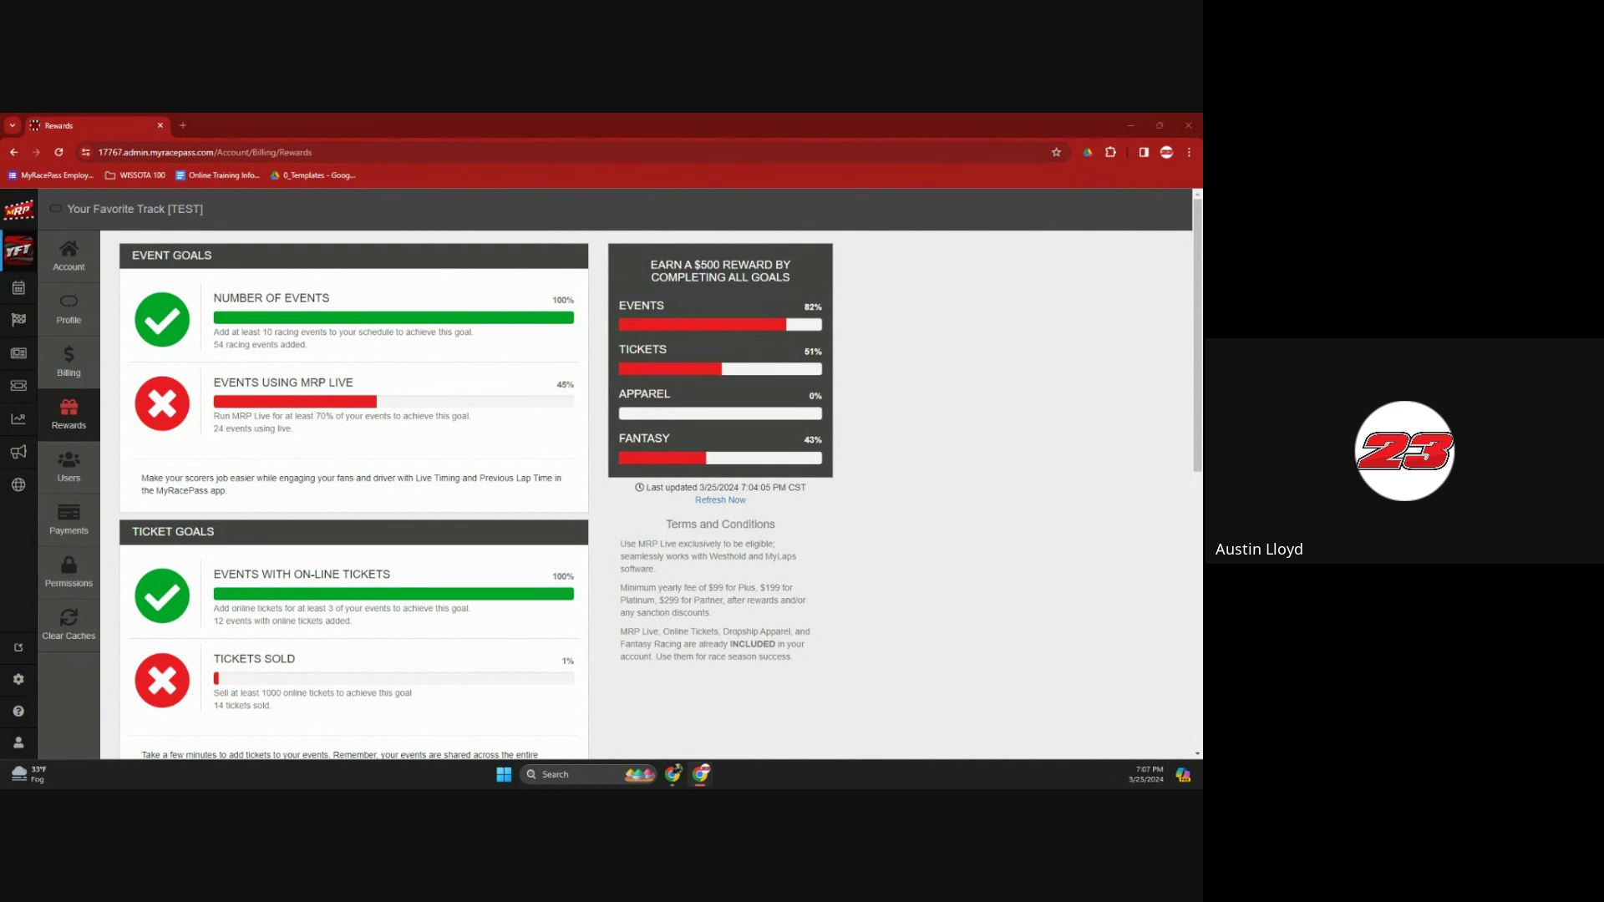
click(259, 351)
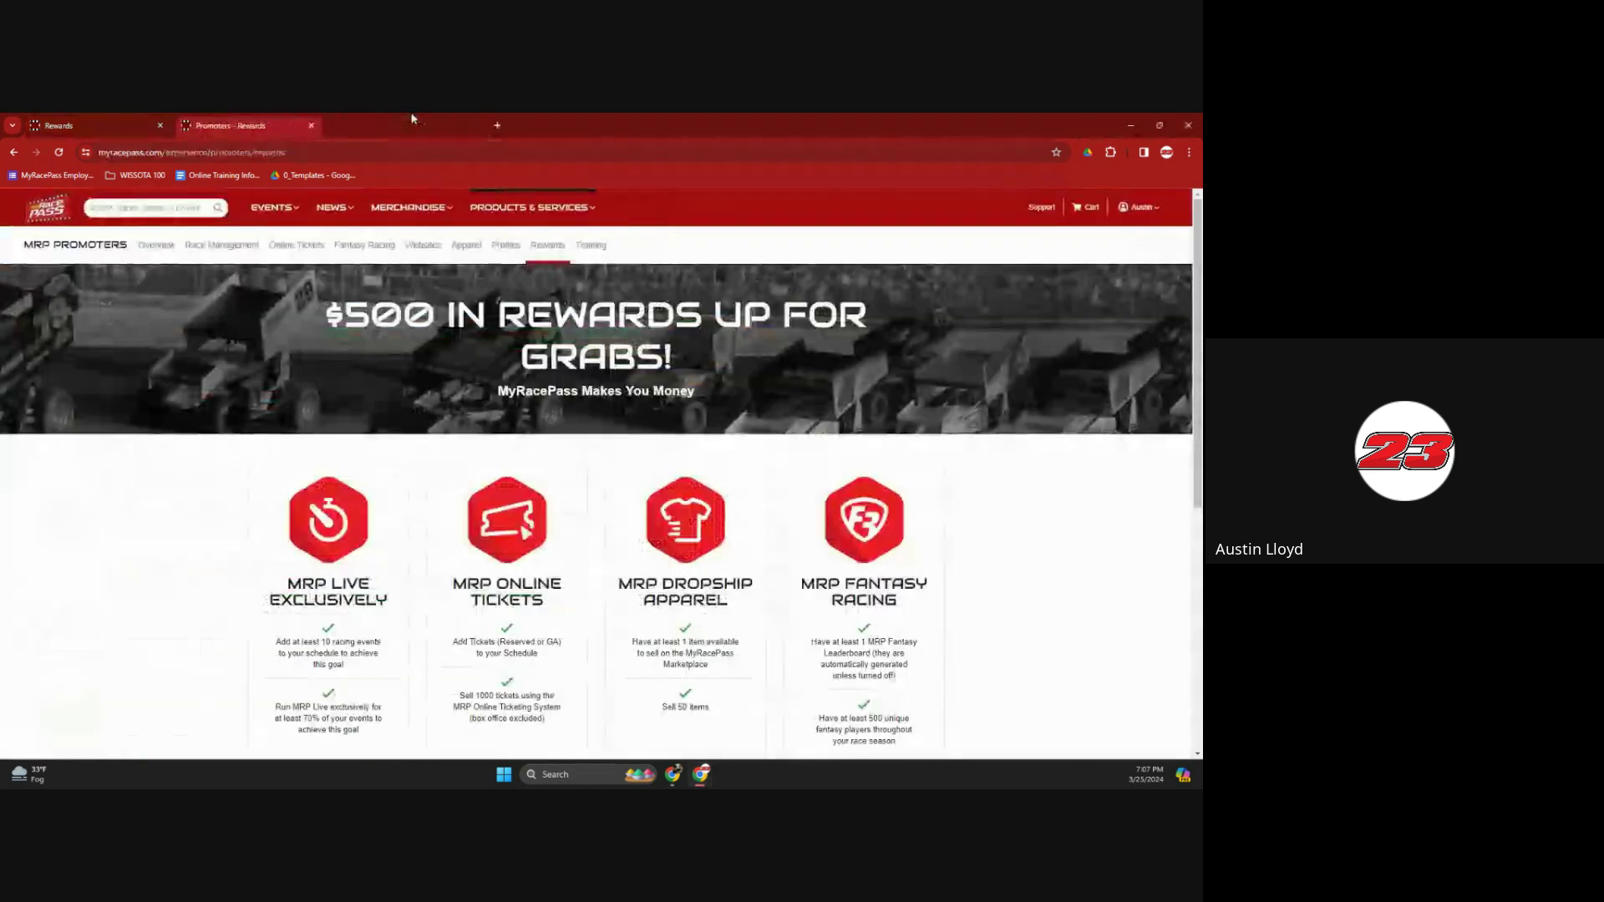
scroll(268, 572, down, 1)
scroll(268, 572, down, 2)
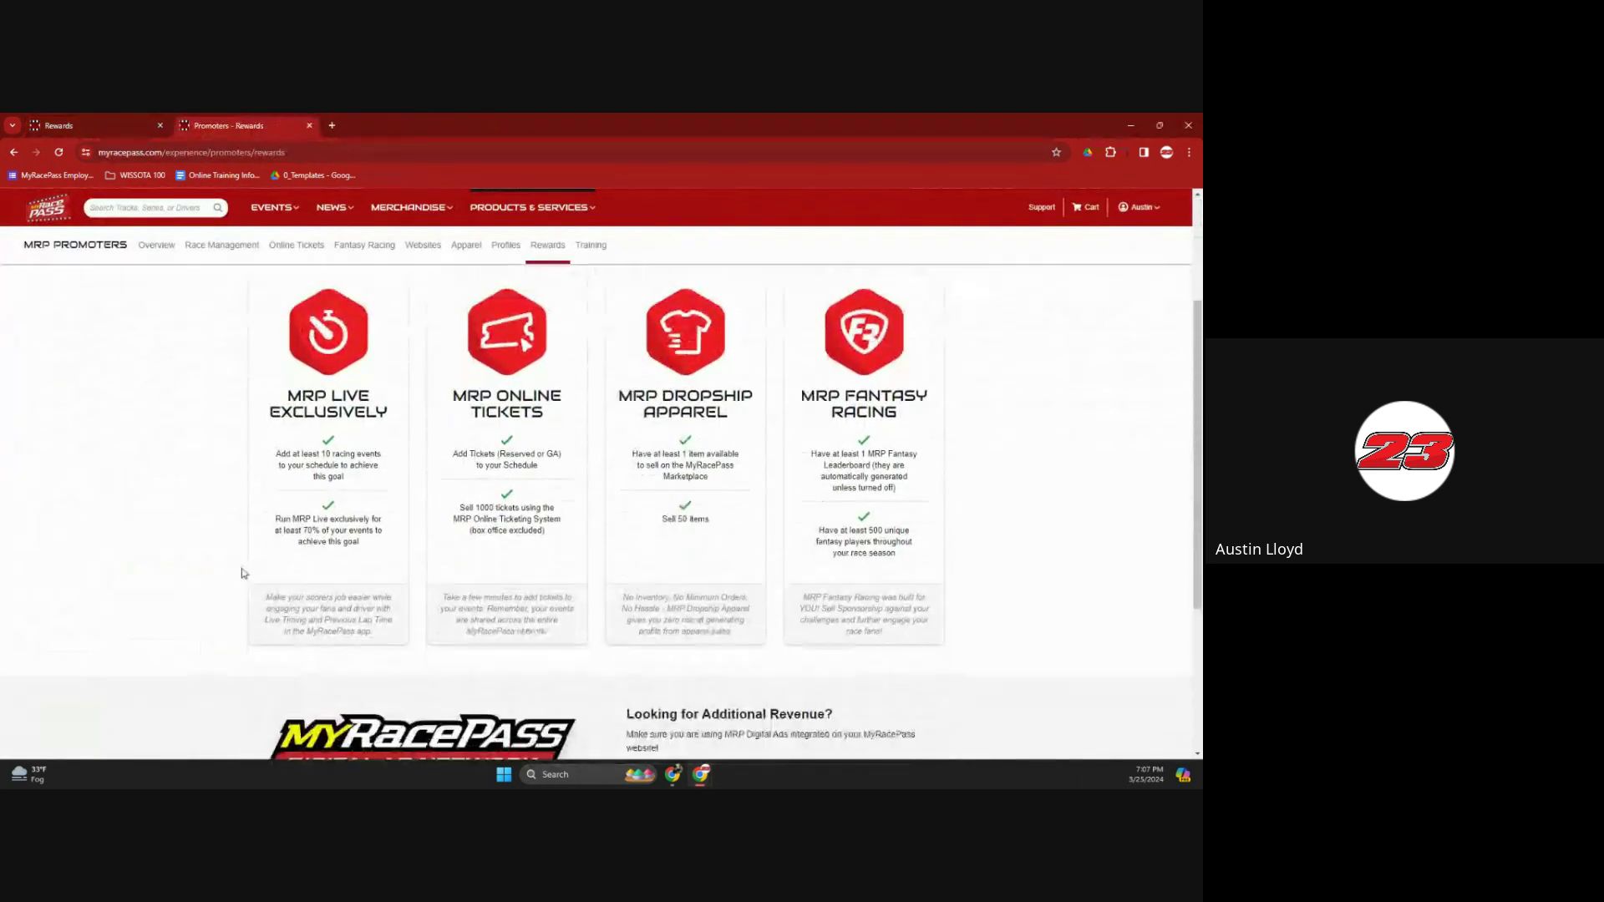
scroll(308, 422, up, 1)
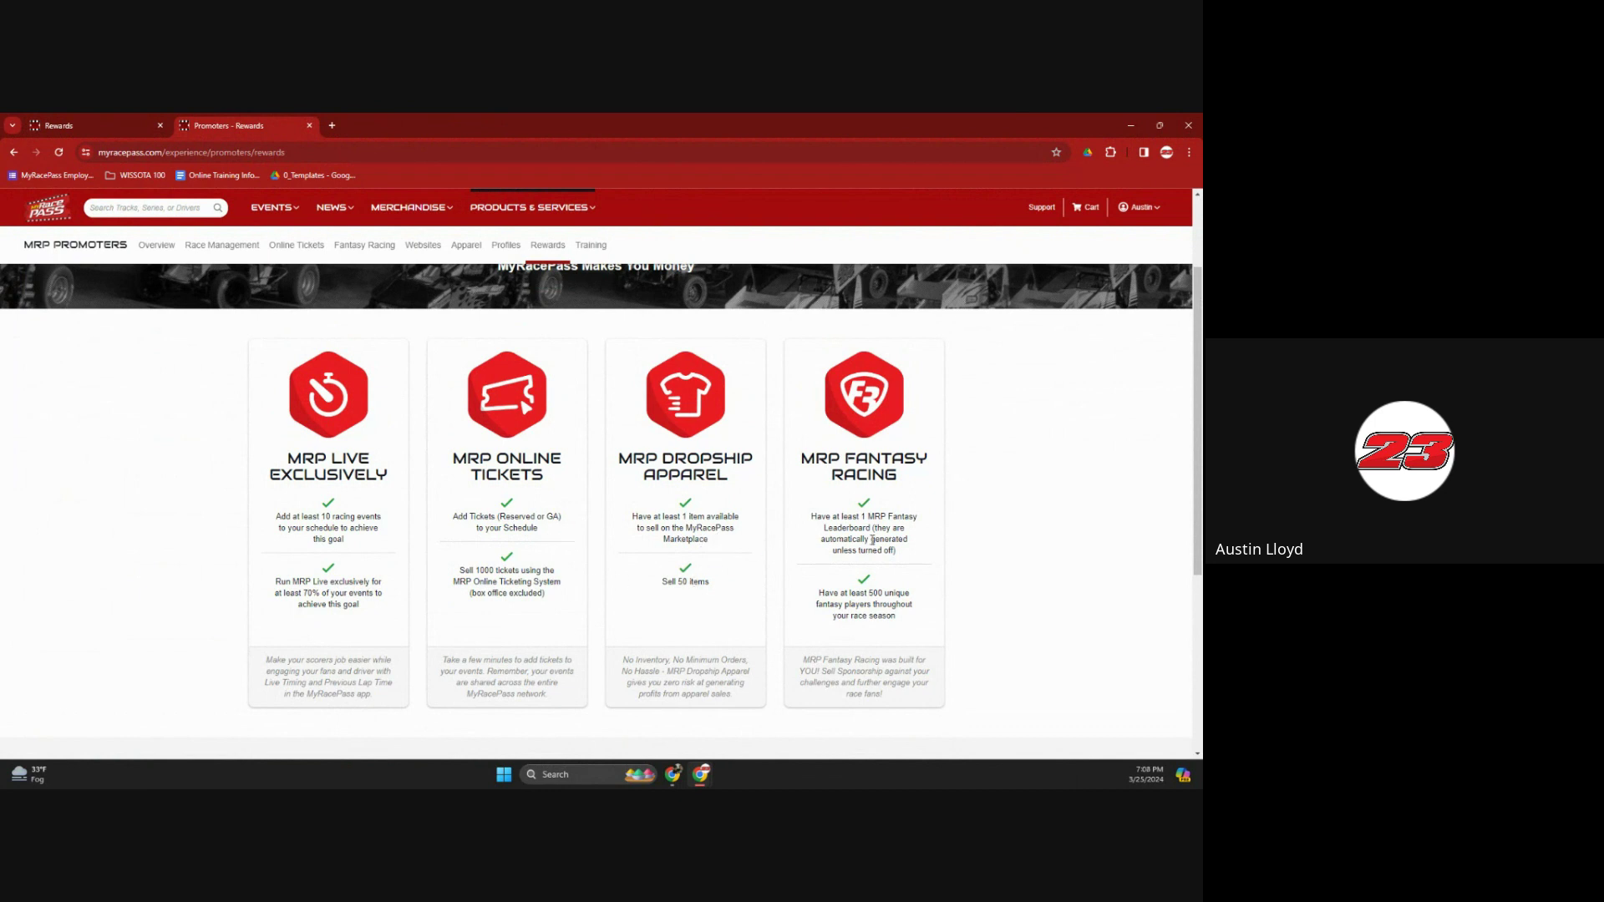
scroll(969, 552, down, 5)
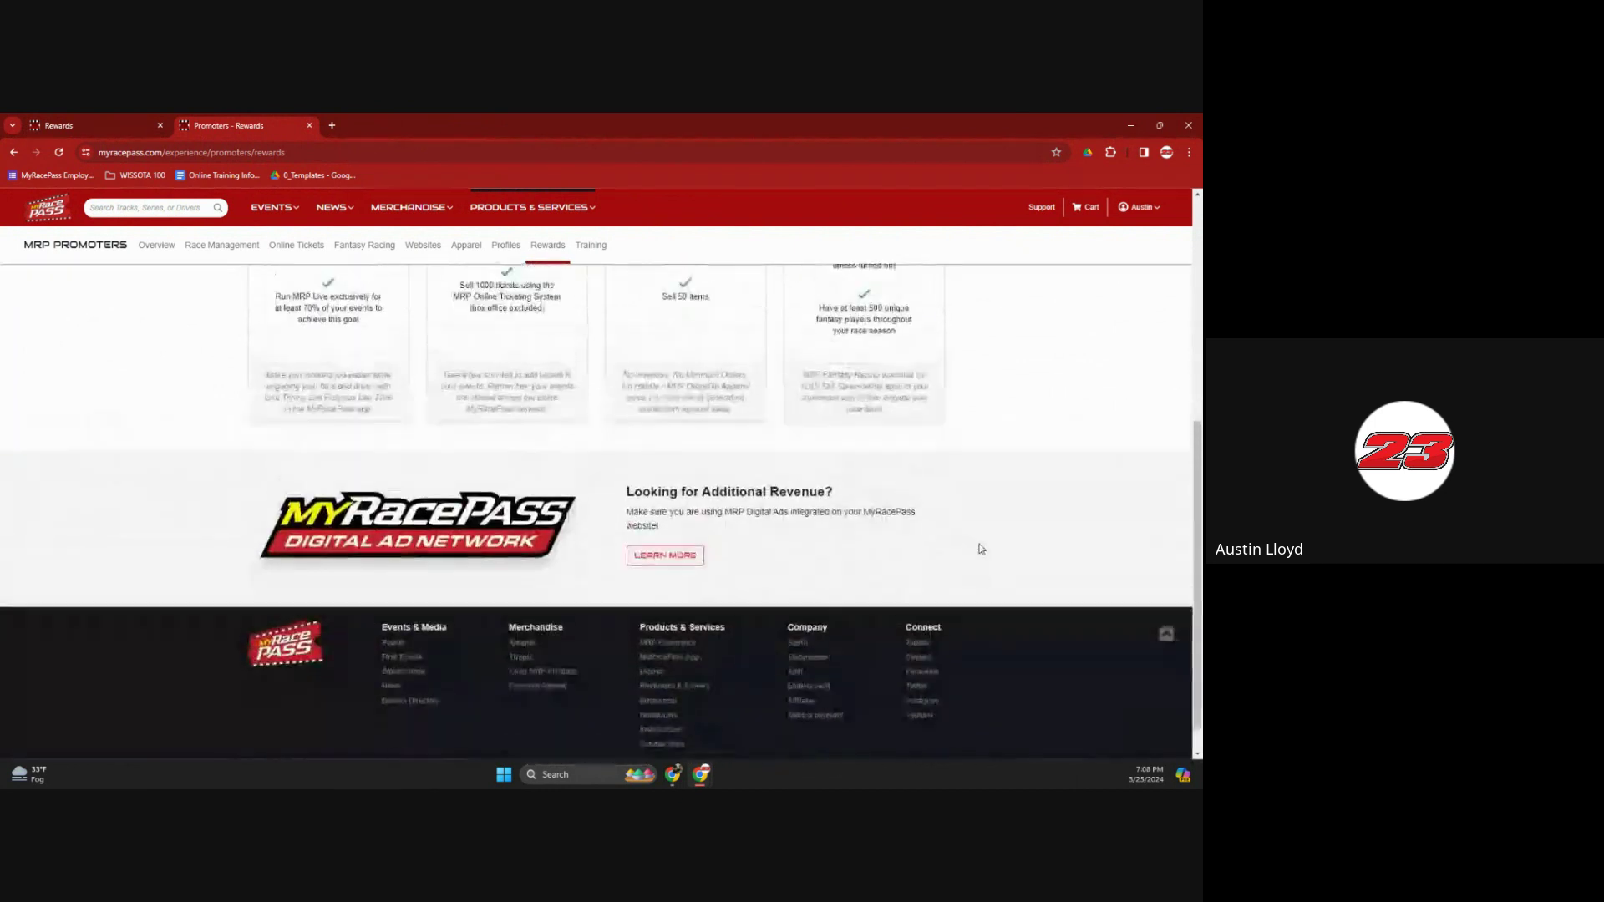
scroll(977, 550, up, 7)
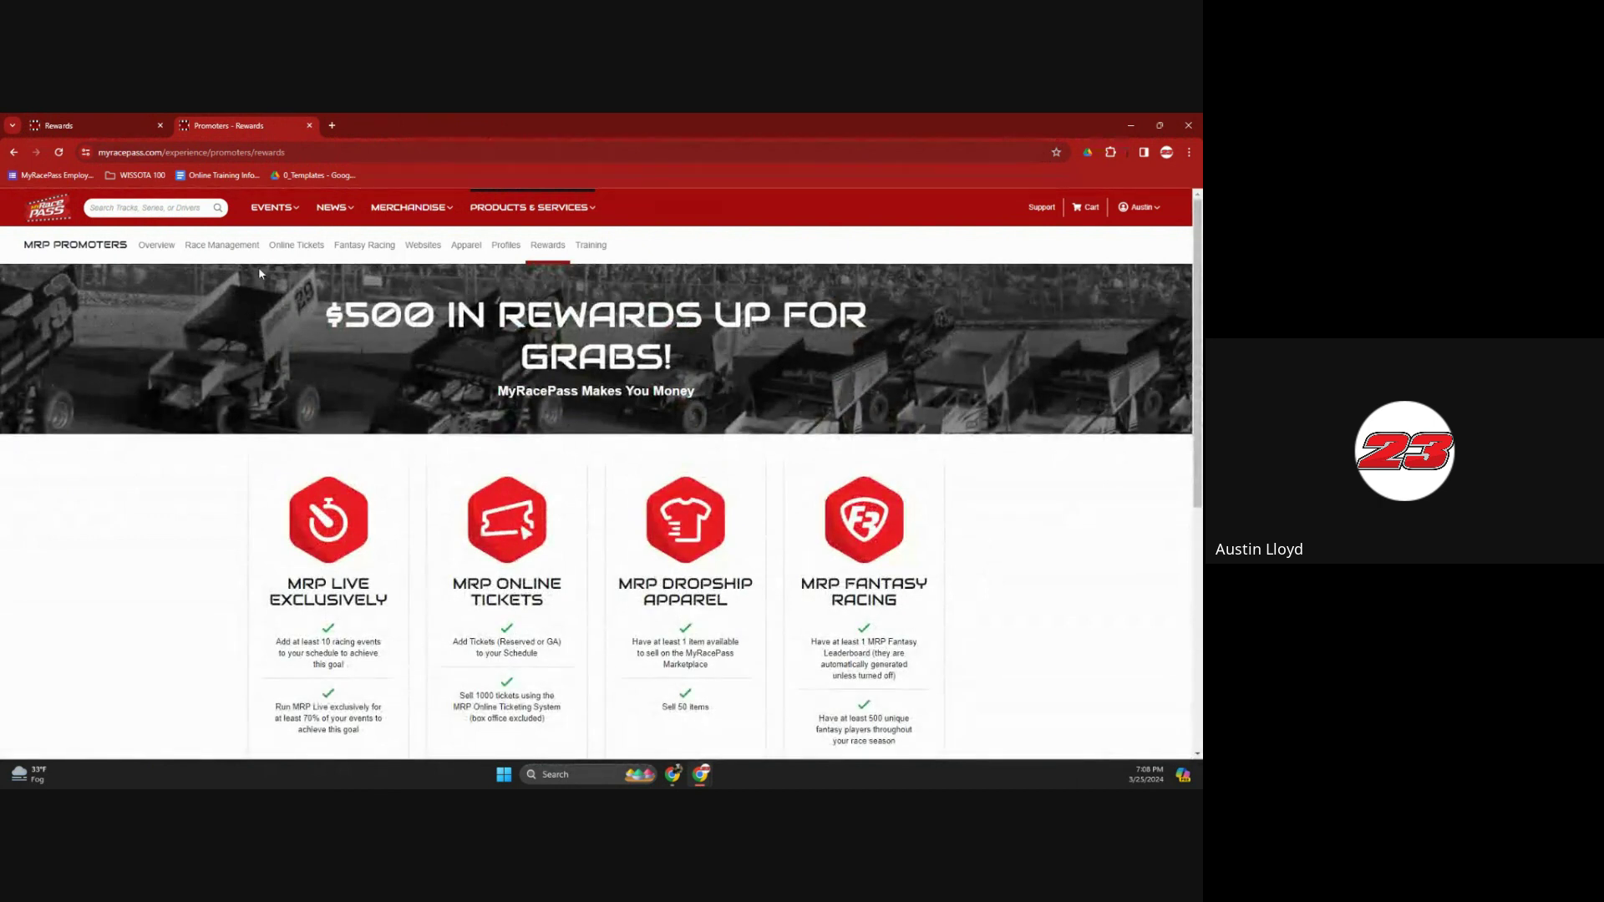
click(111, 124)
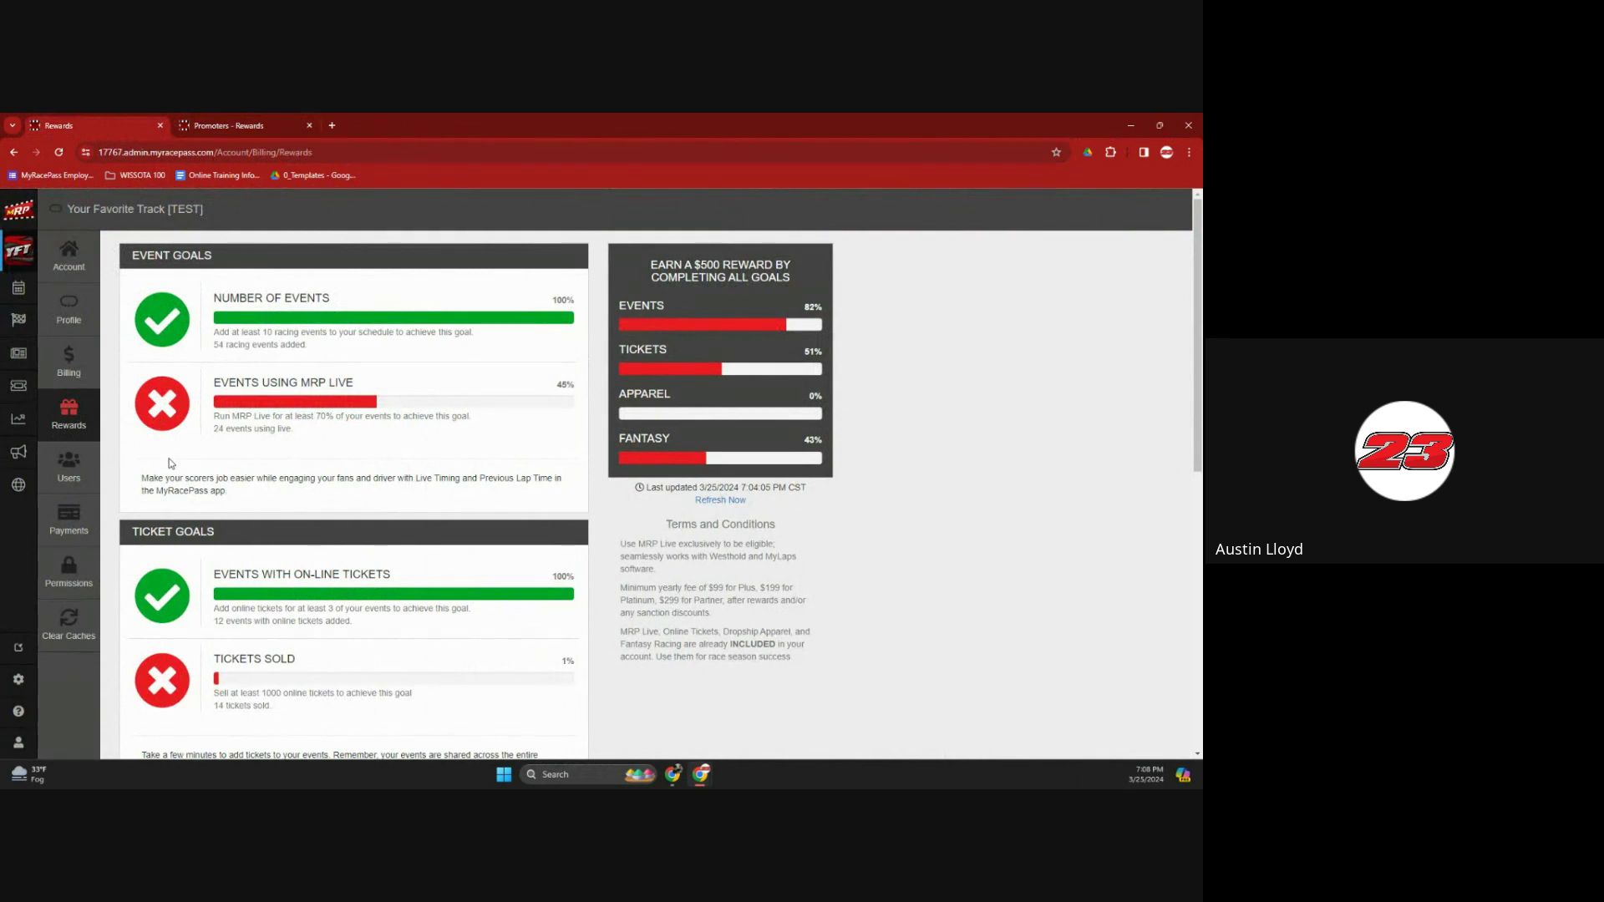
- Open the account's user permissions page and examine the fields and permission options for adding a user
click(80, 469)
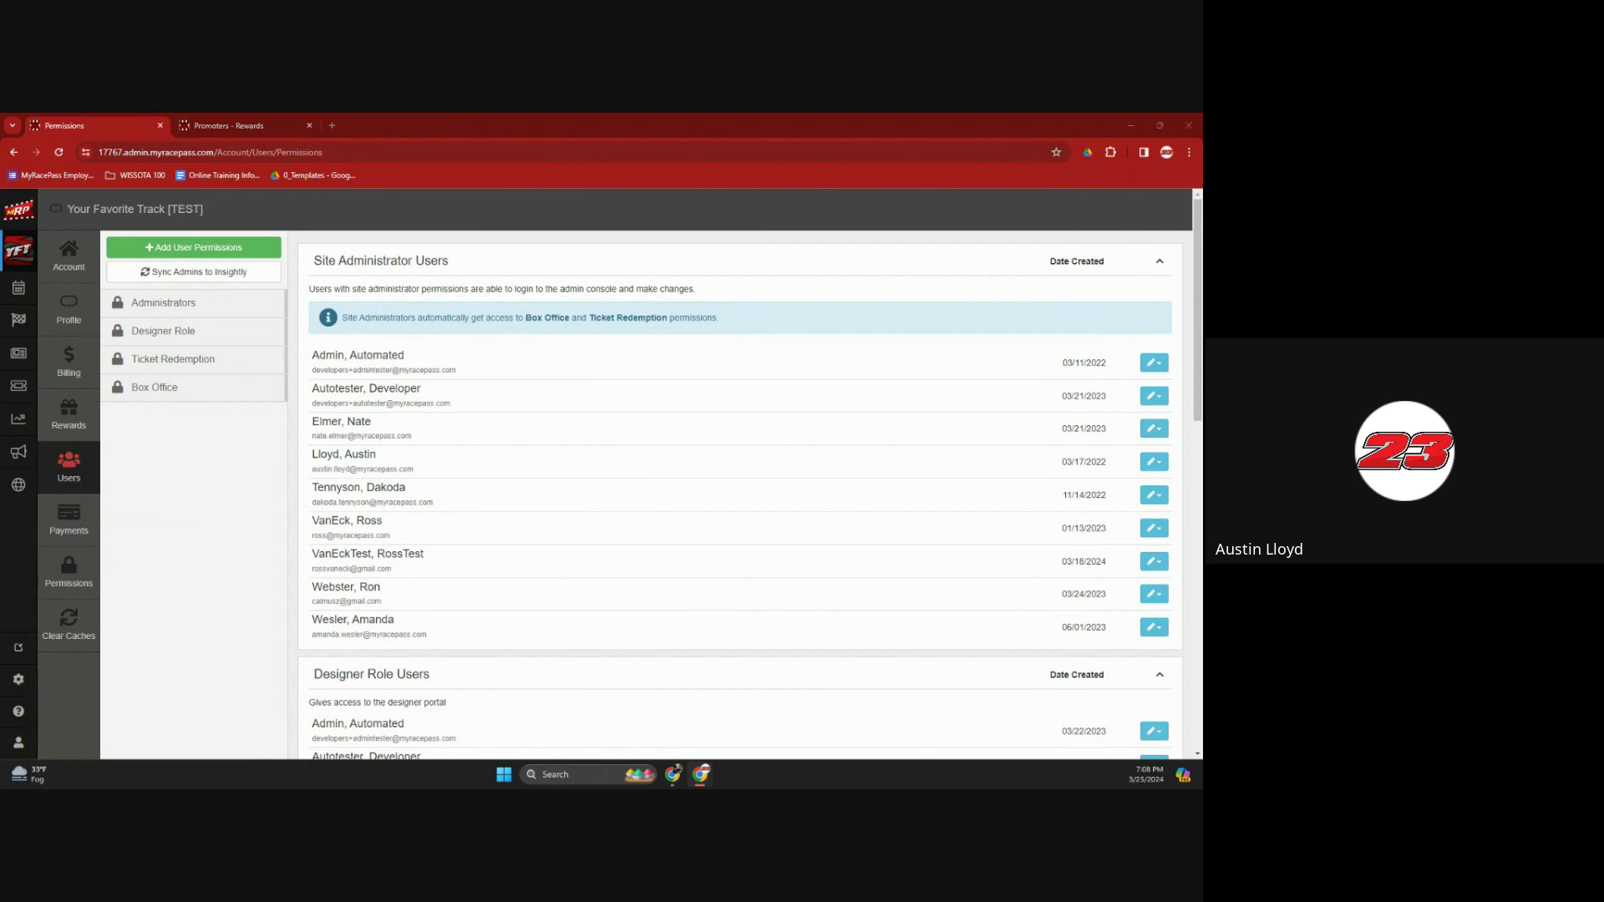
click(254, 251)
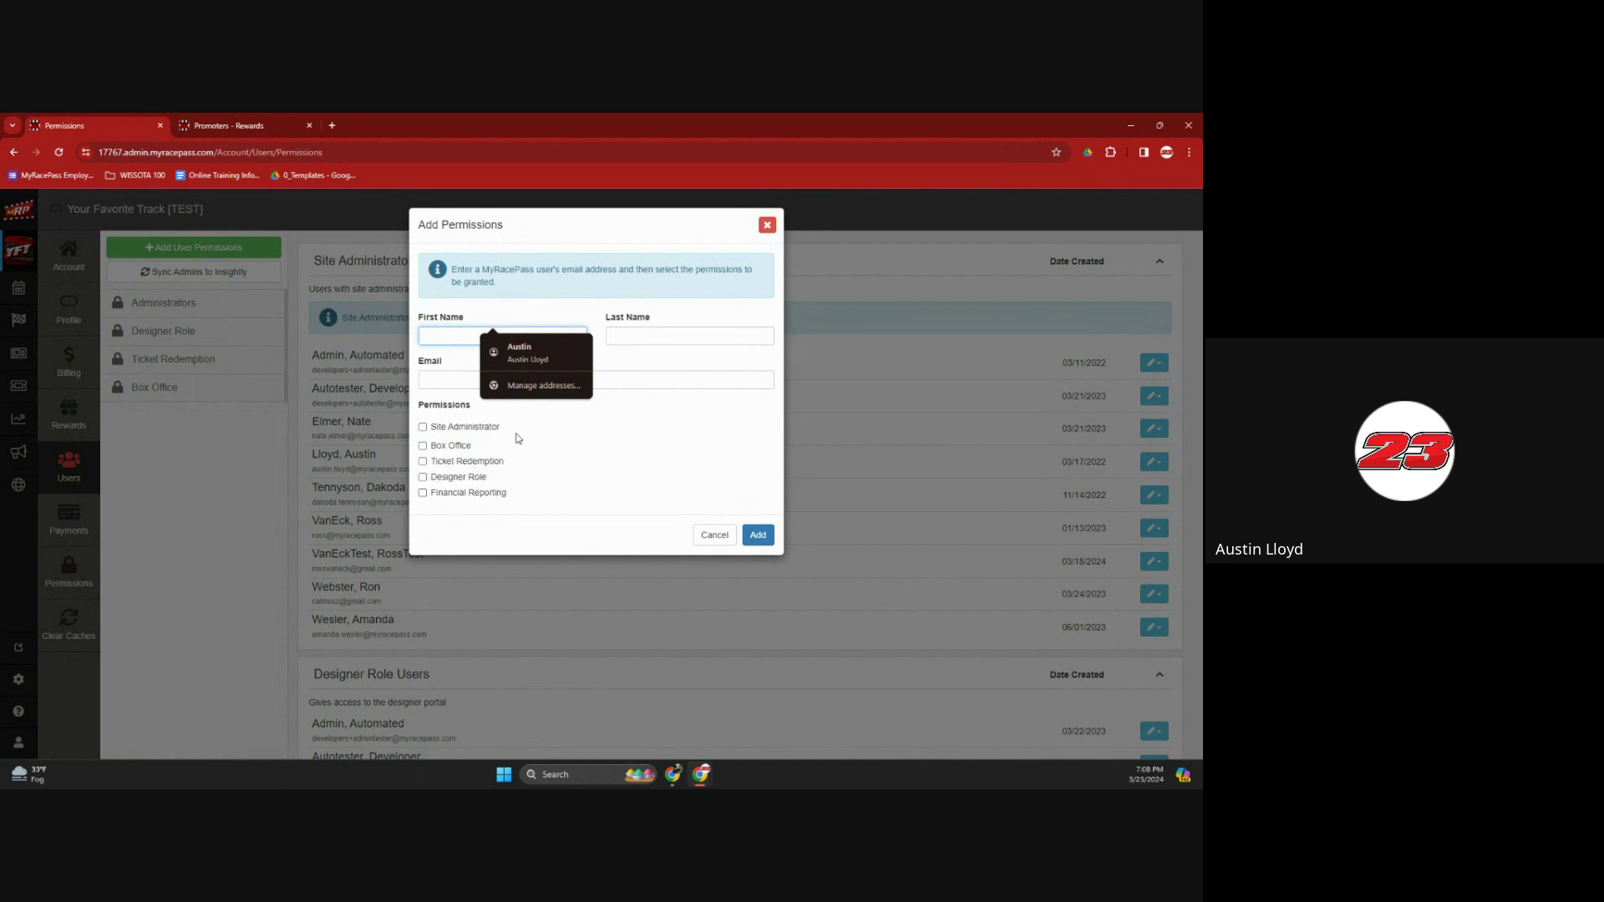
click(767, 224)
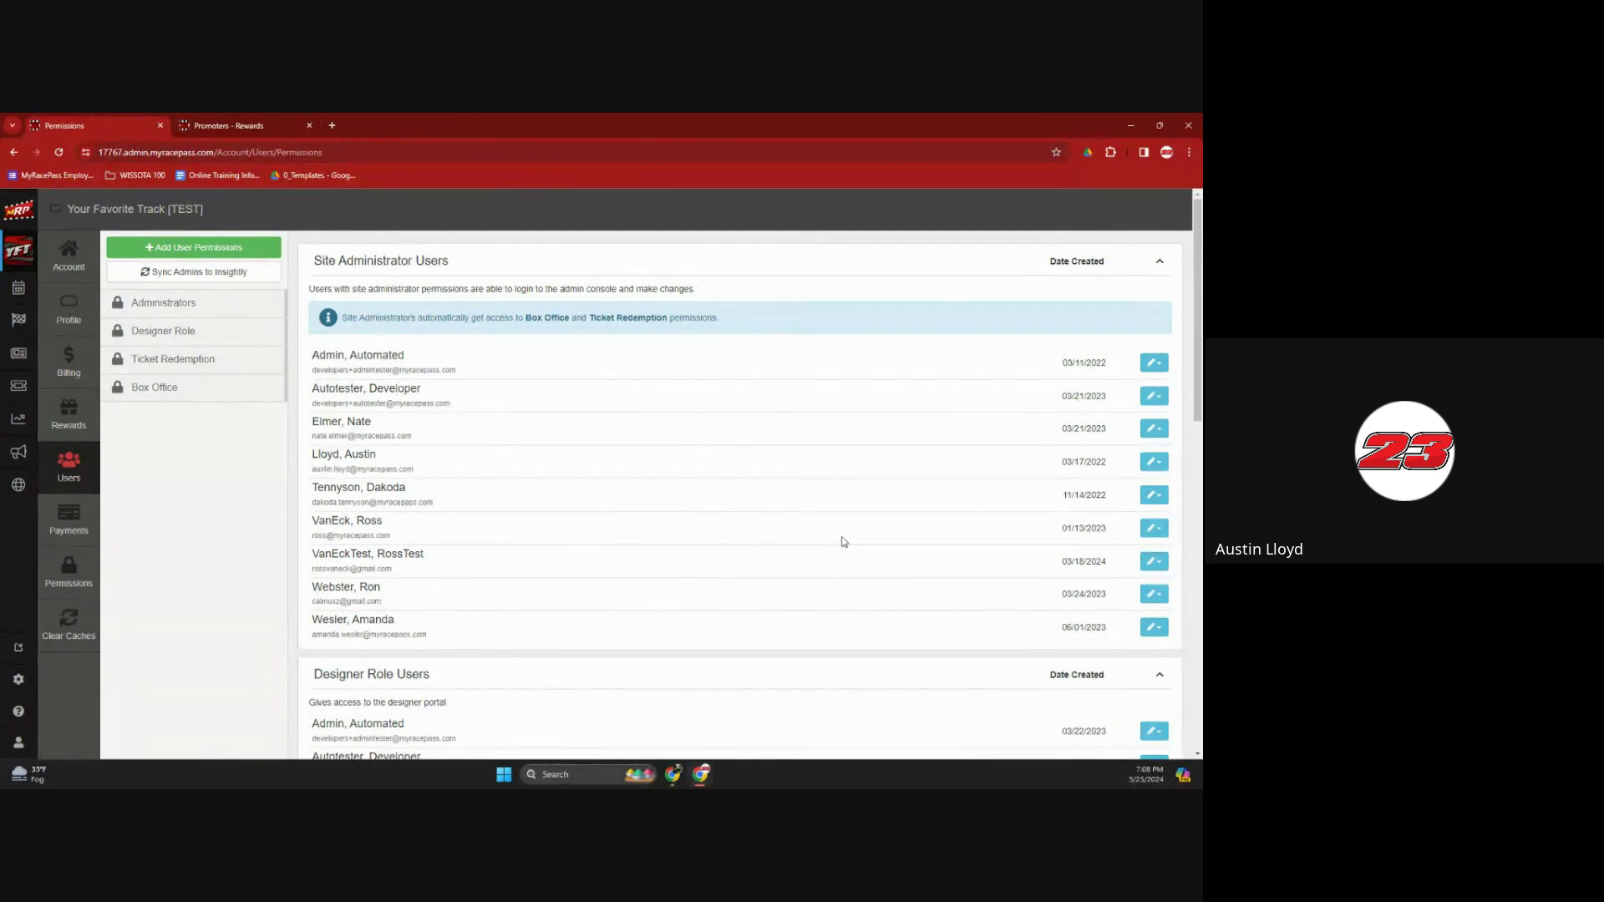
- Remove administrator permissions from the site administrator test user created on 03/18/2024
click(1146, 568)
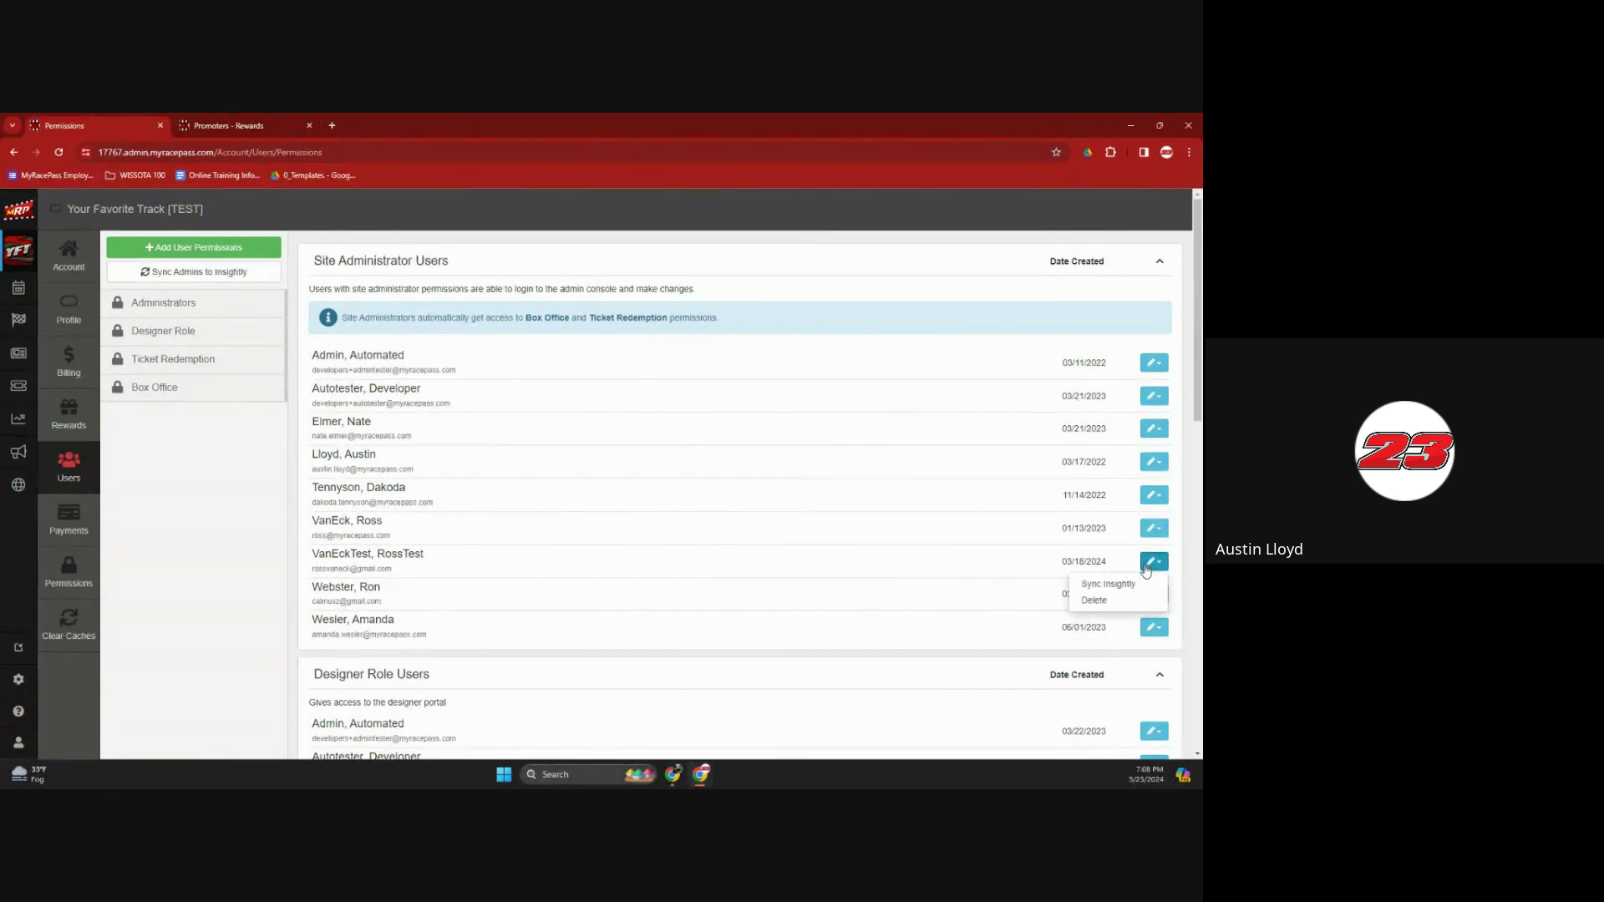
click(1094, 599)
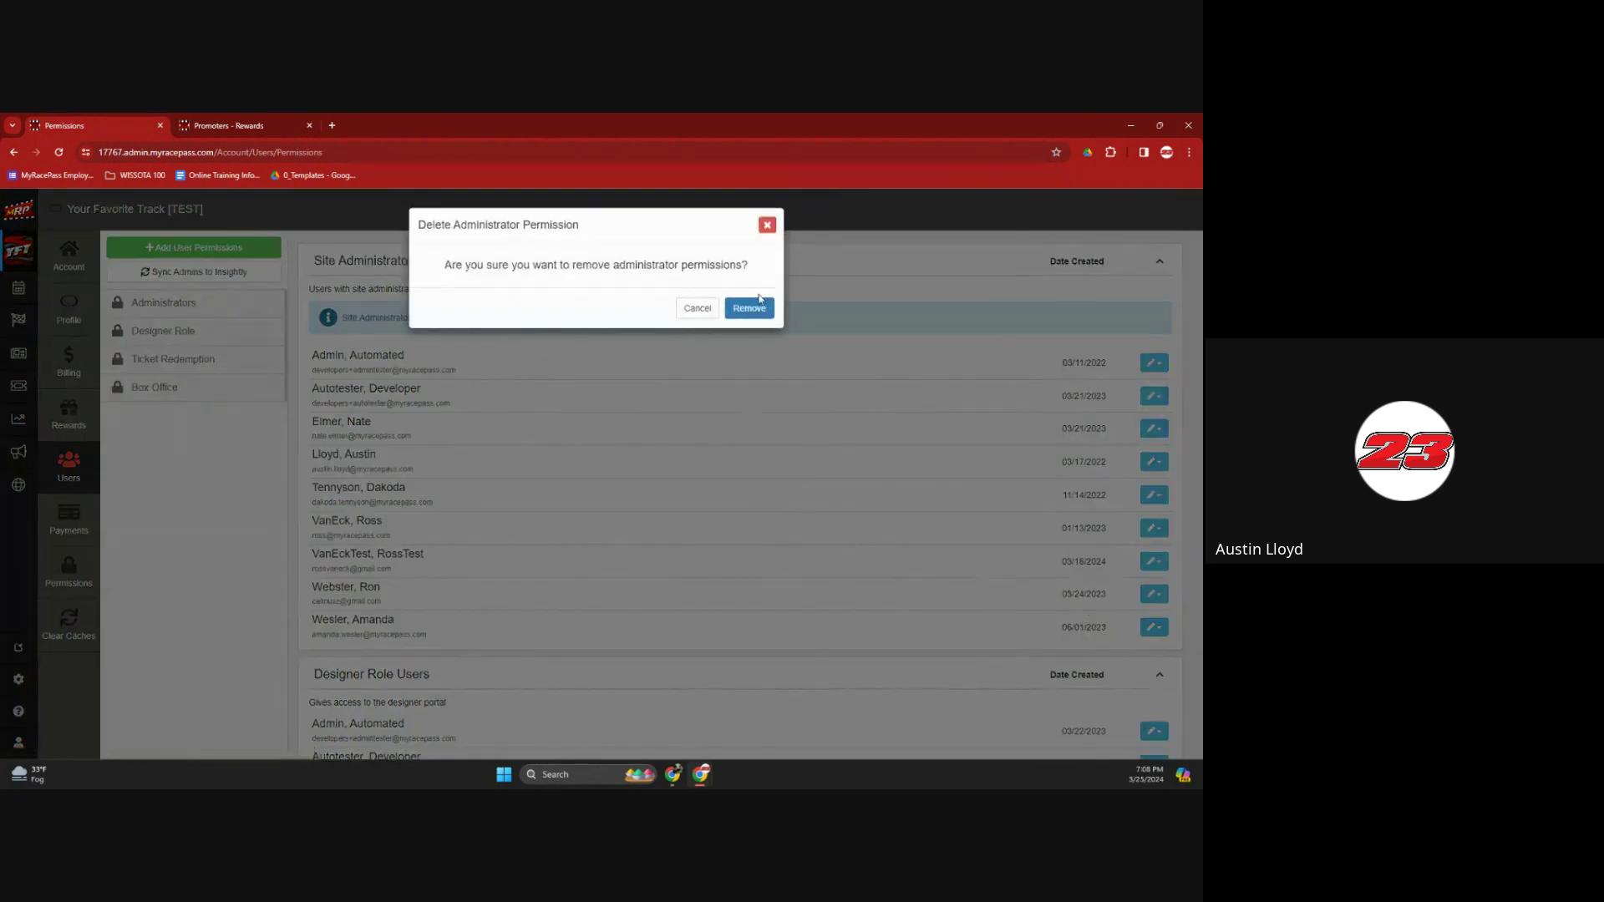
click(758, 310)
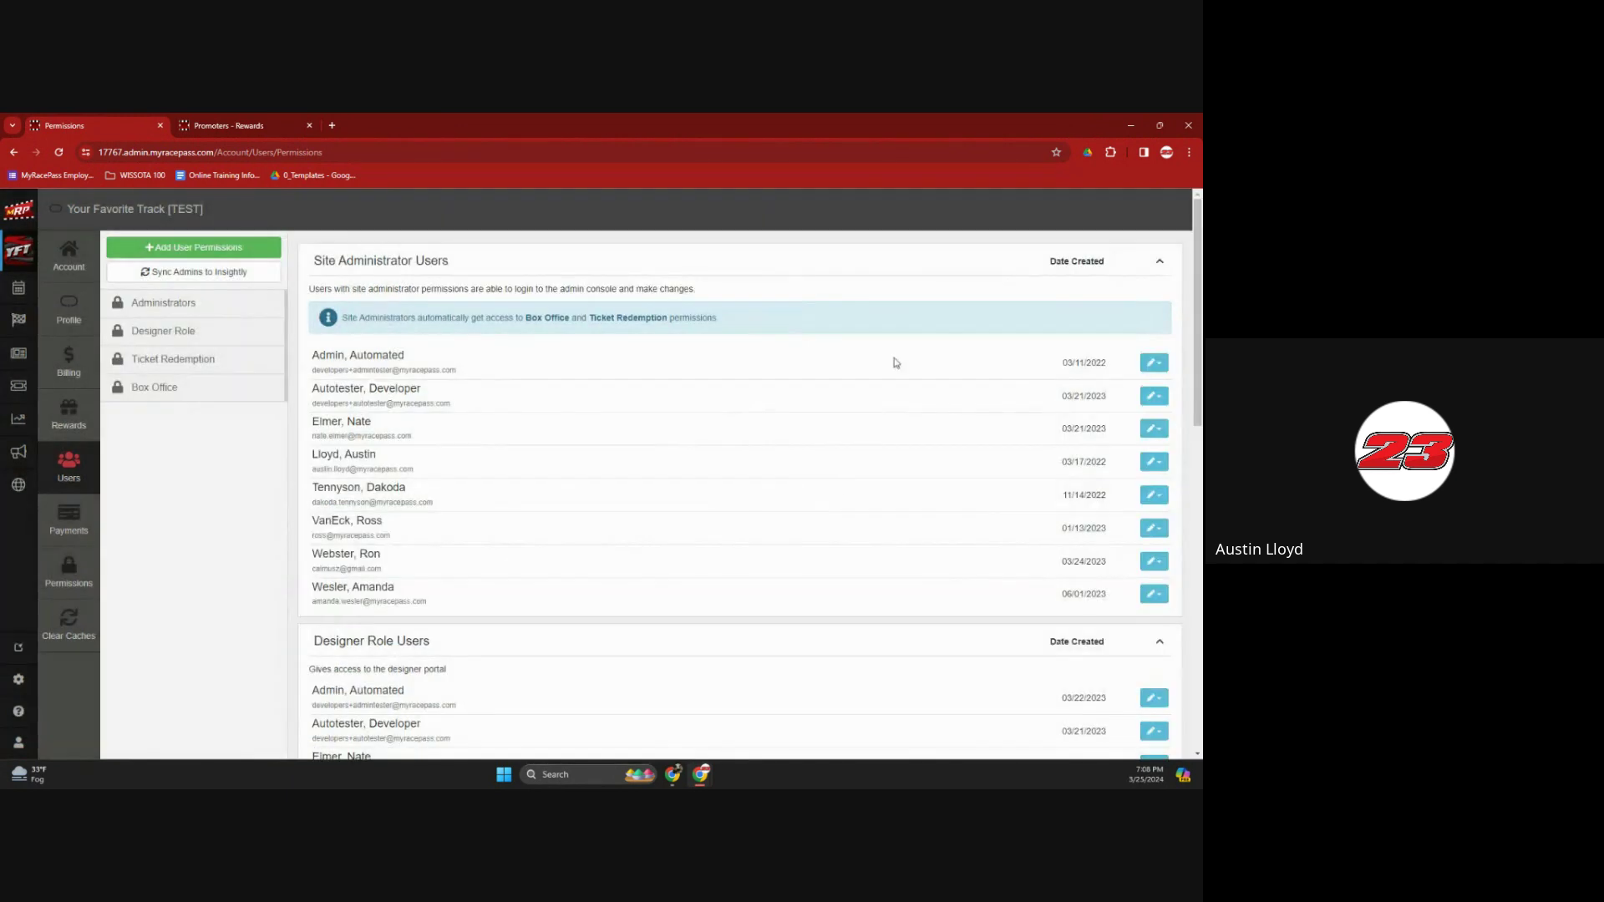
- Bring up the form for adding user permissions, examine its fields and permission options, and close it without adding anyone
click(216, 250)
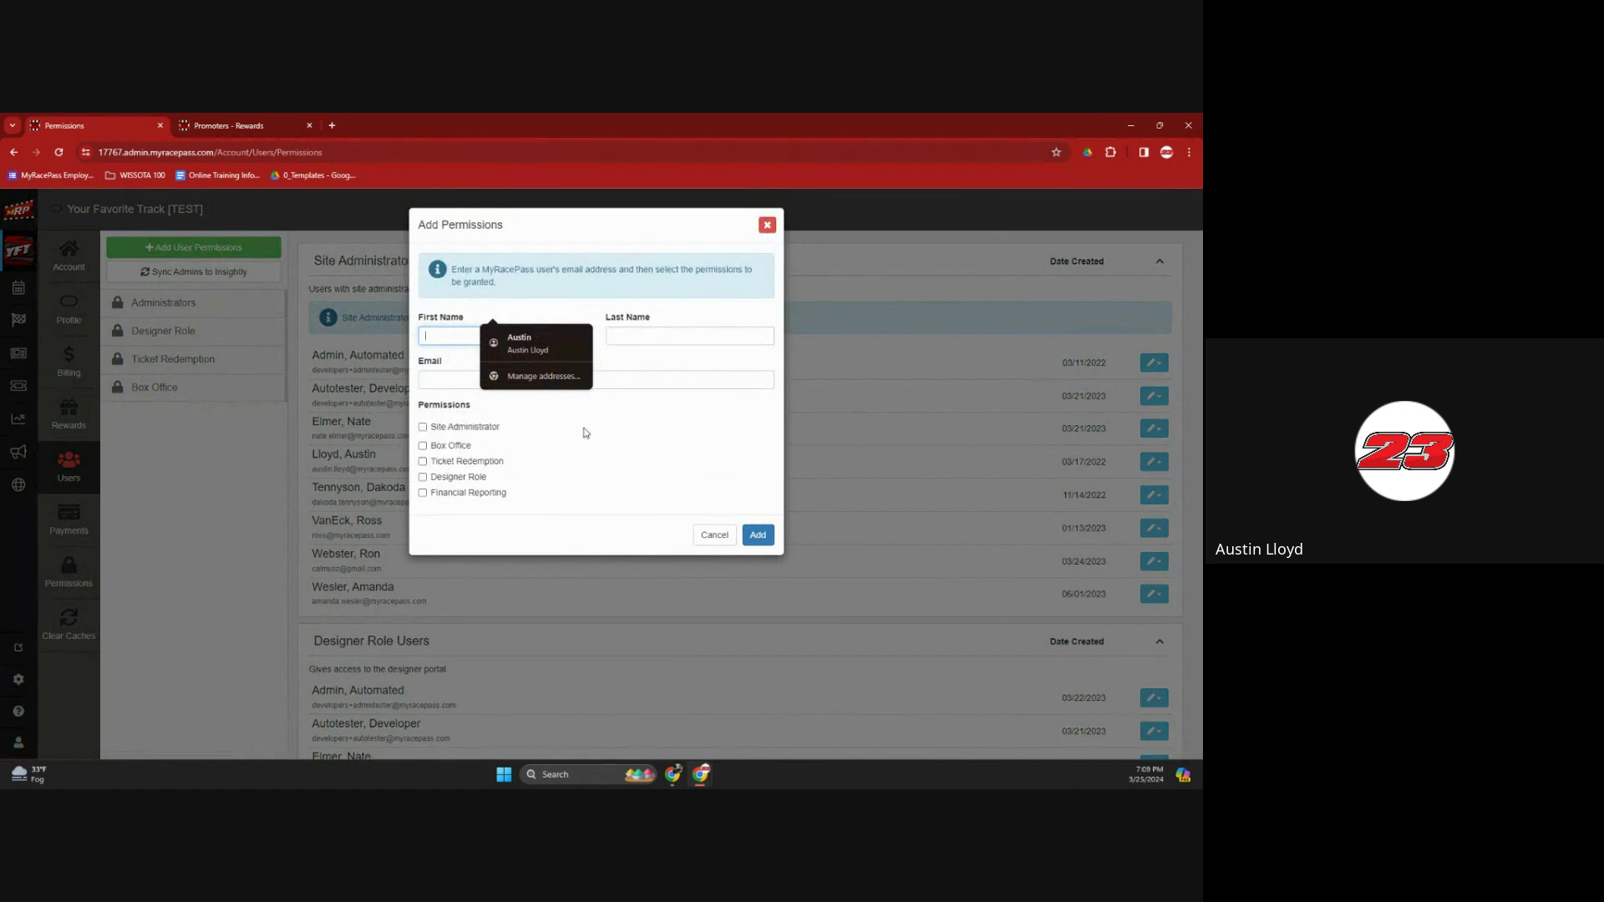
click(609, 408)
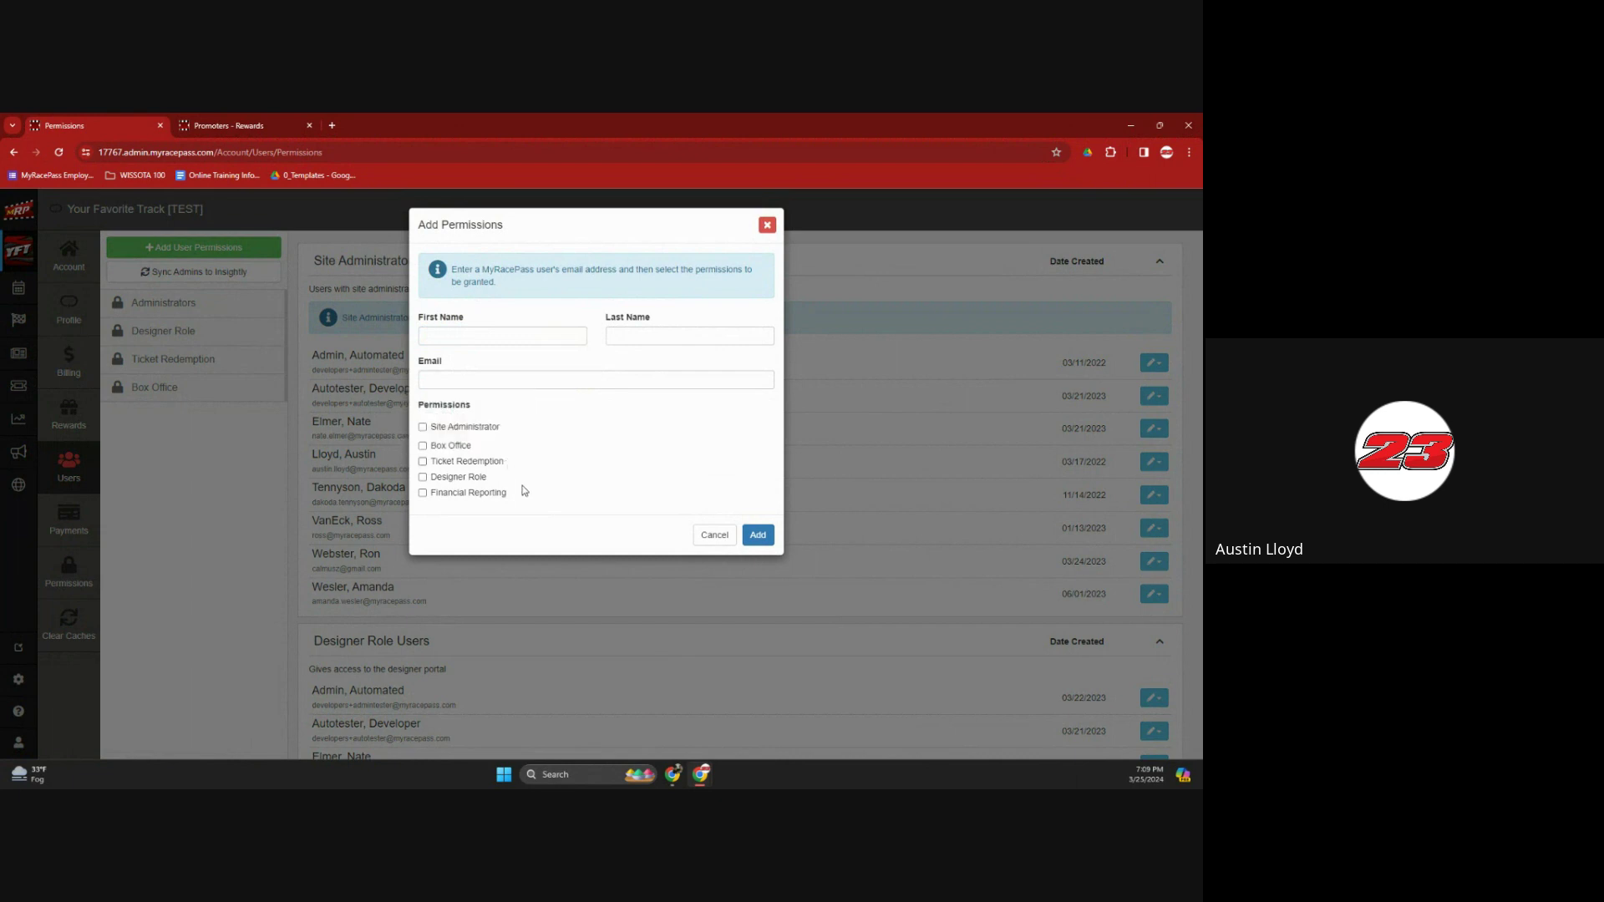
mouse_move(493, 453)
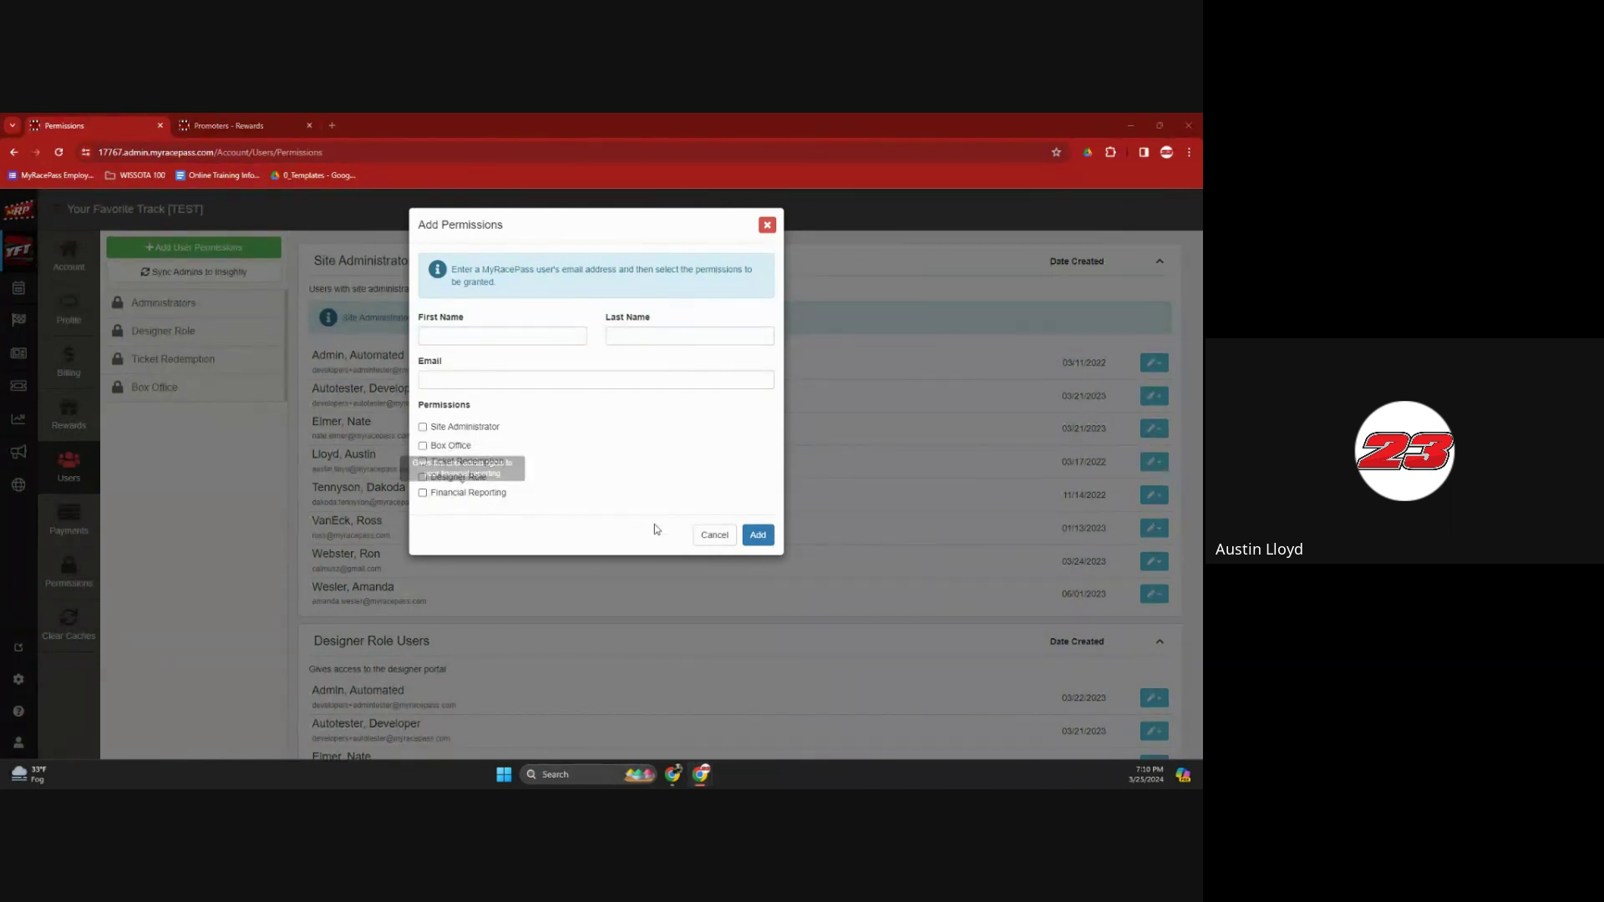
click(712, 534)
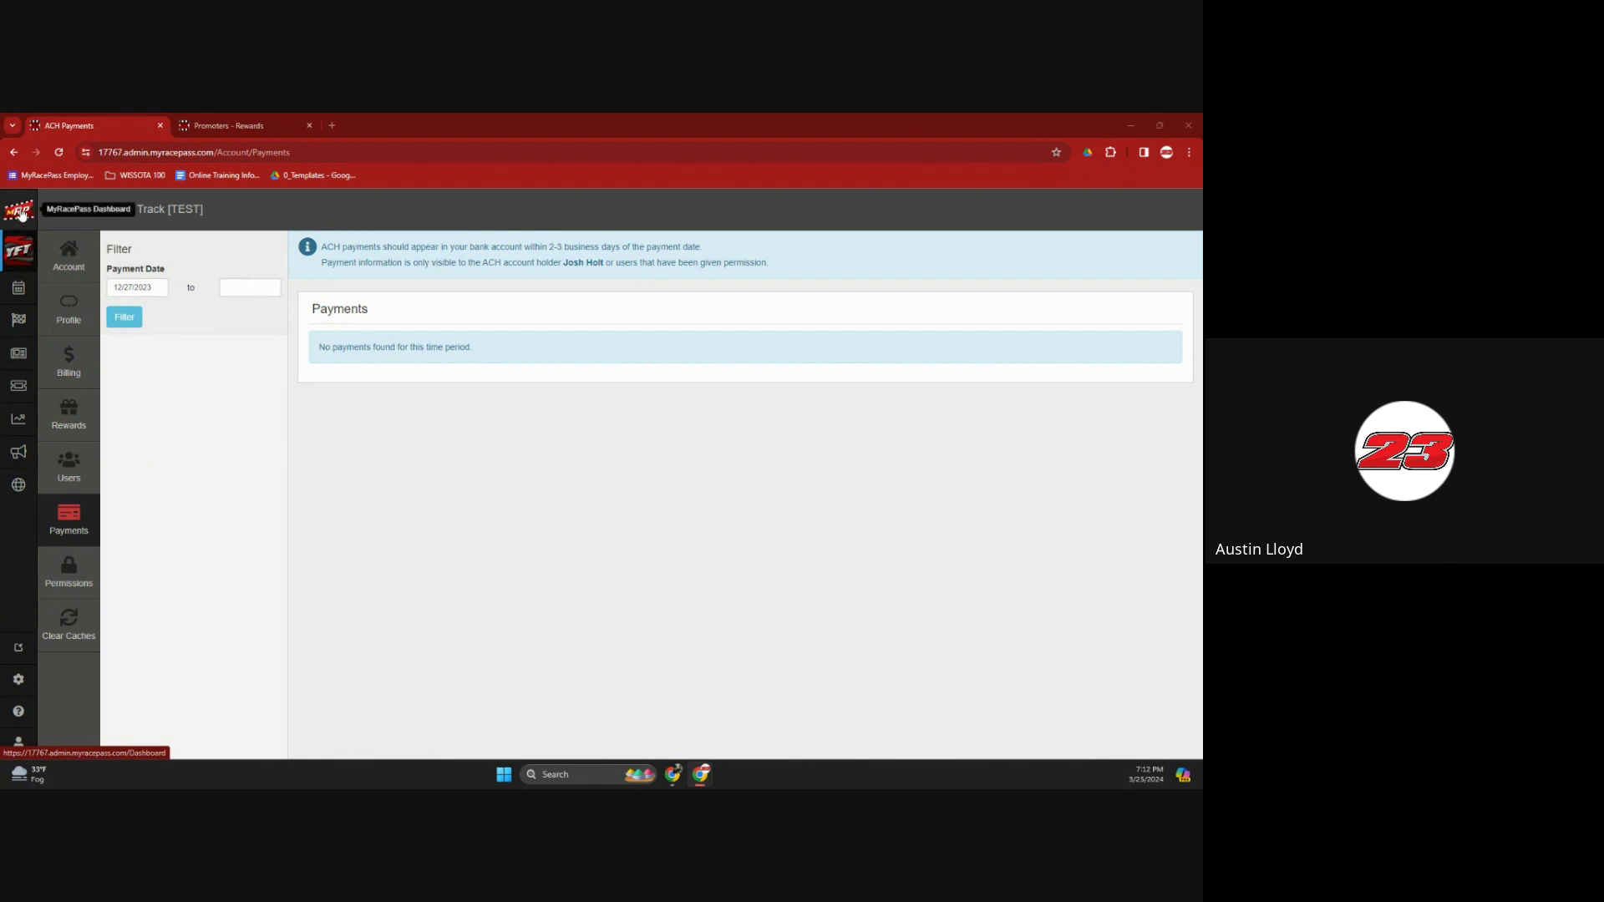
- Open the 2024 season's configuration and review its season information, tracks, touring series and classes
click(18, 287)
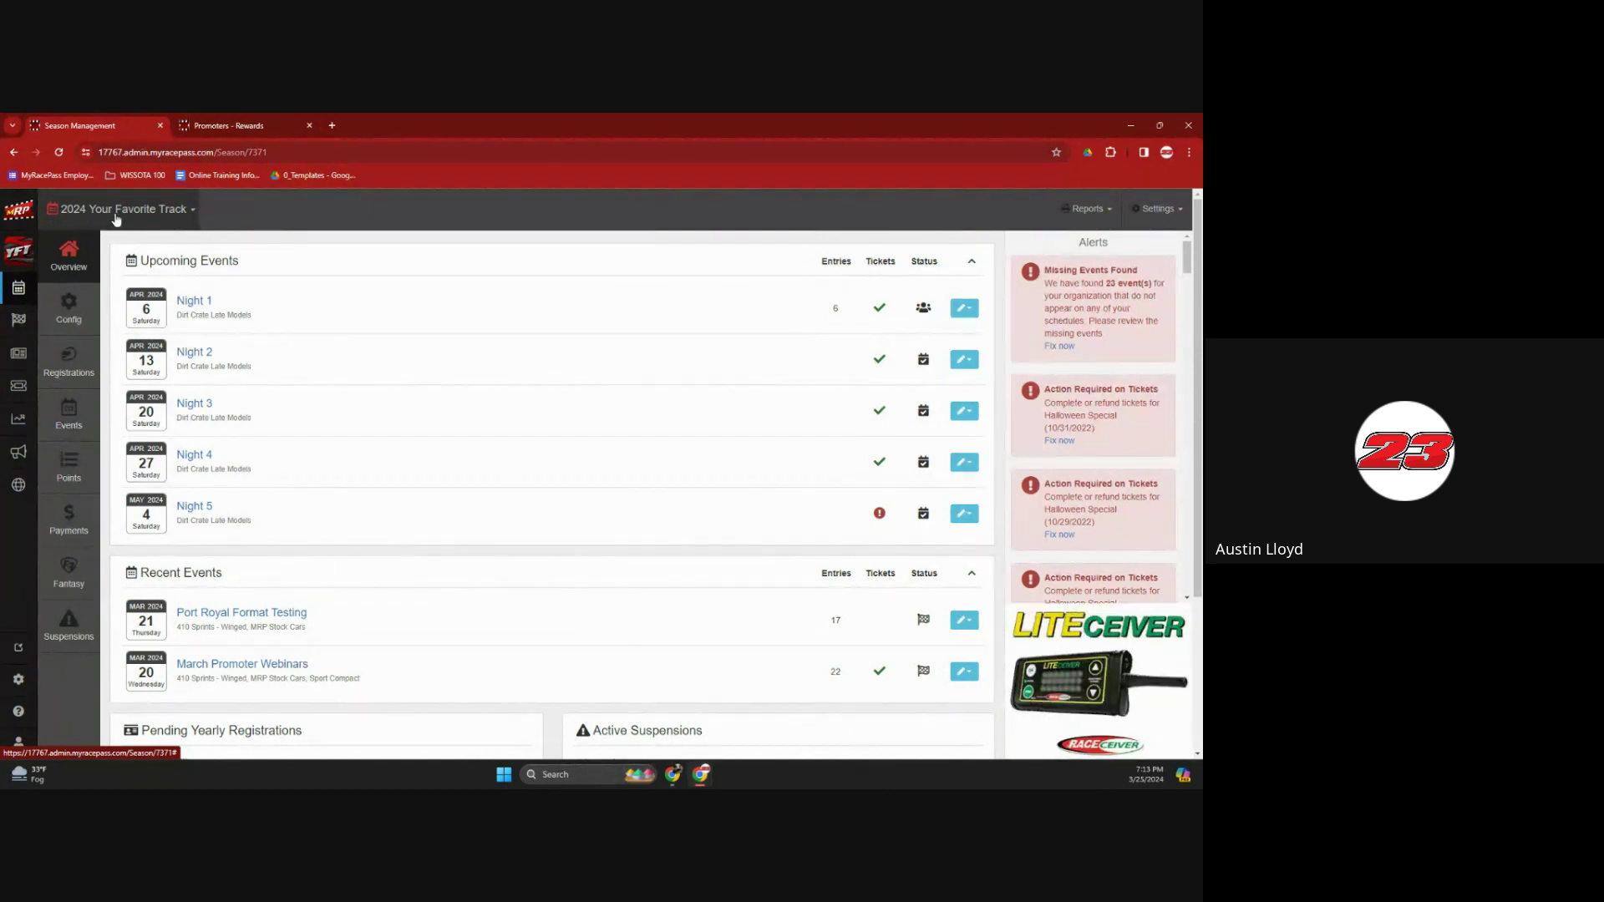
click(70, 307)
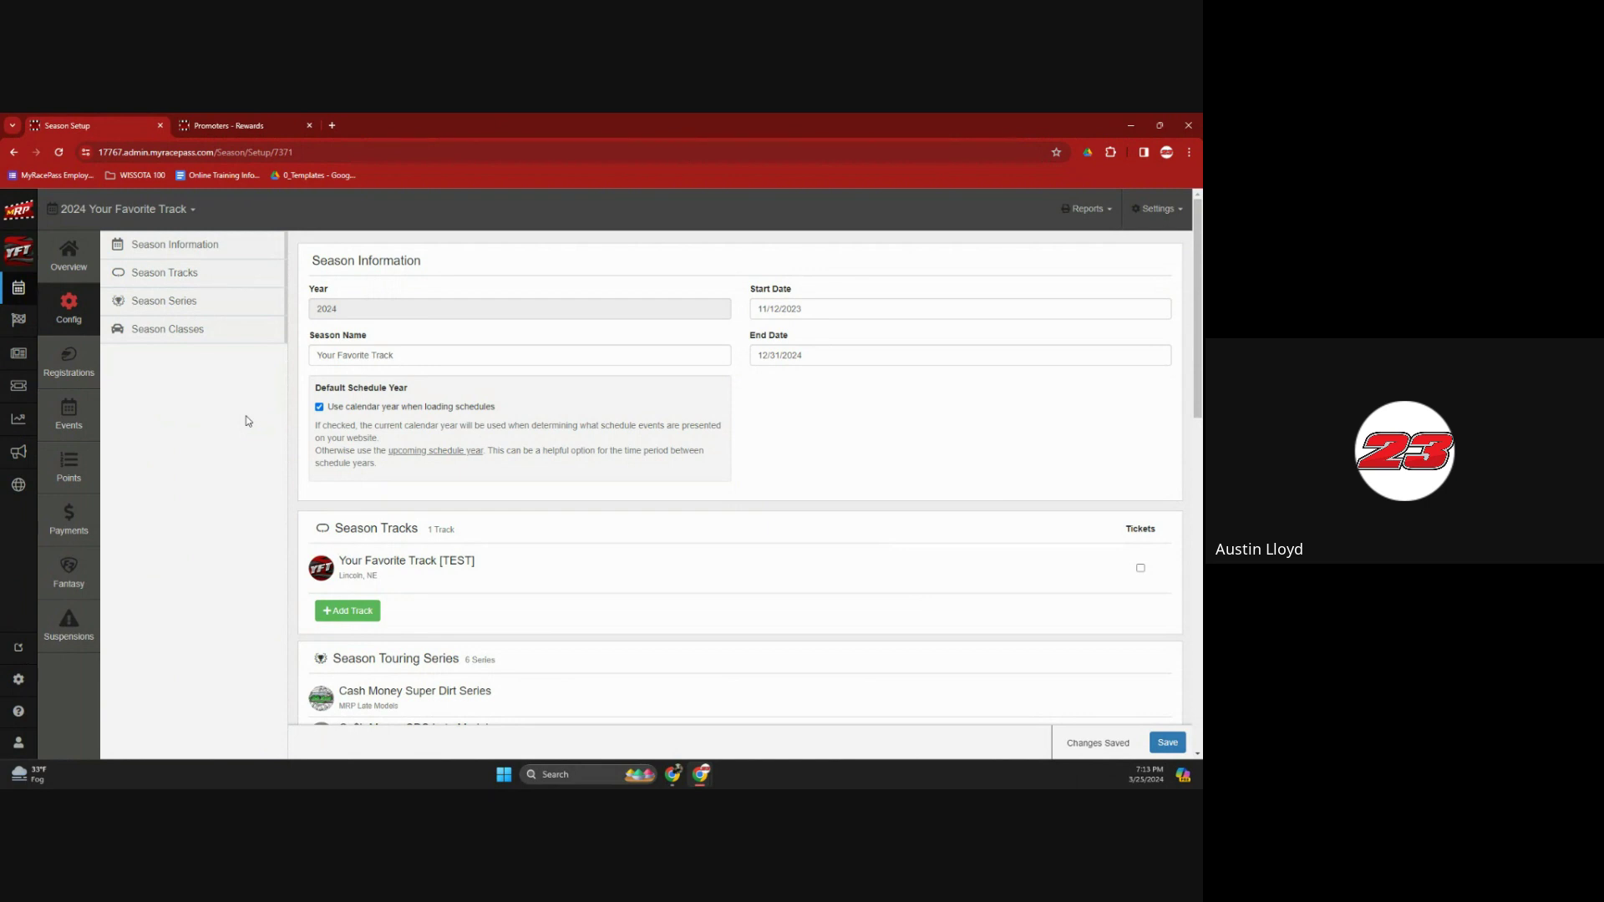
scroll(247, 420, down, 4)
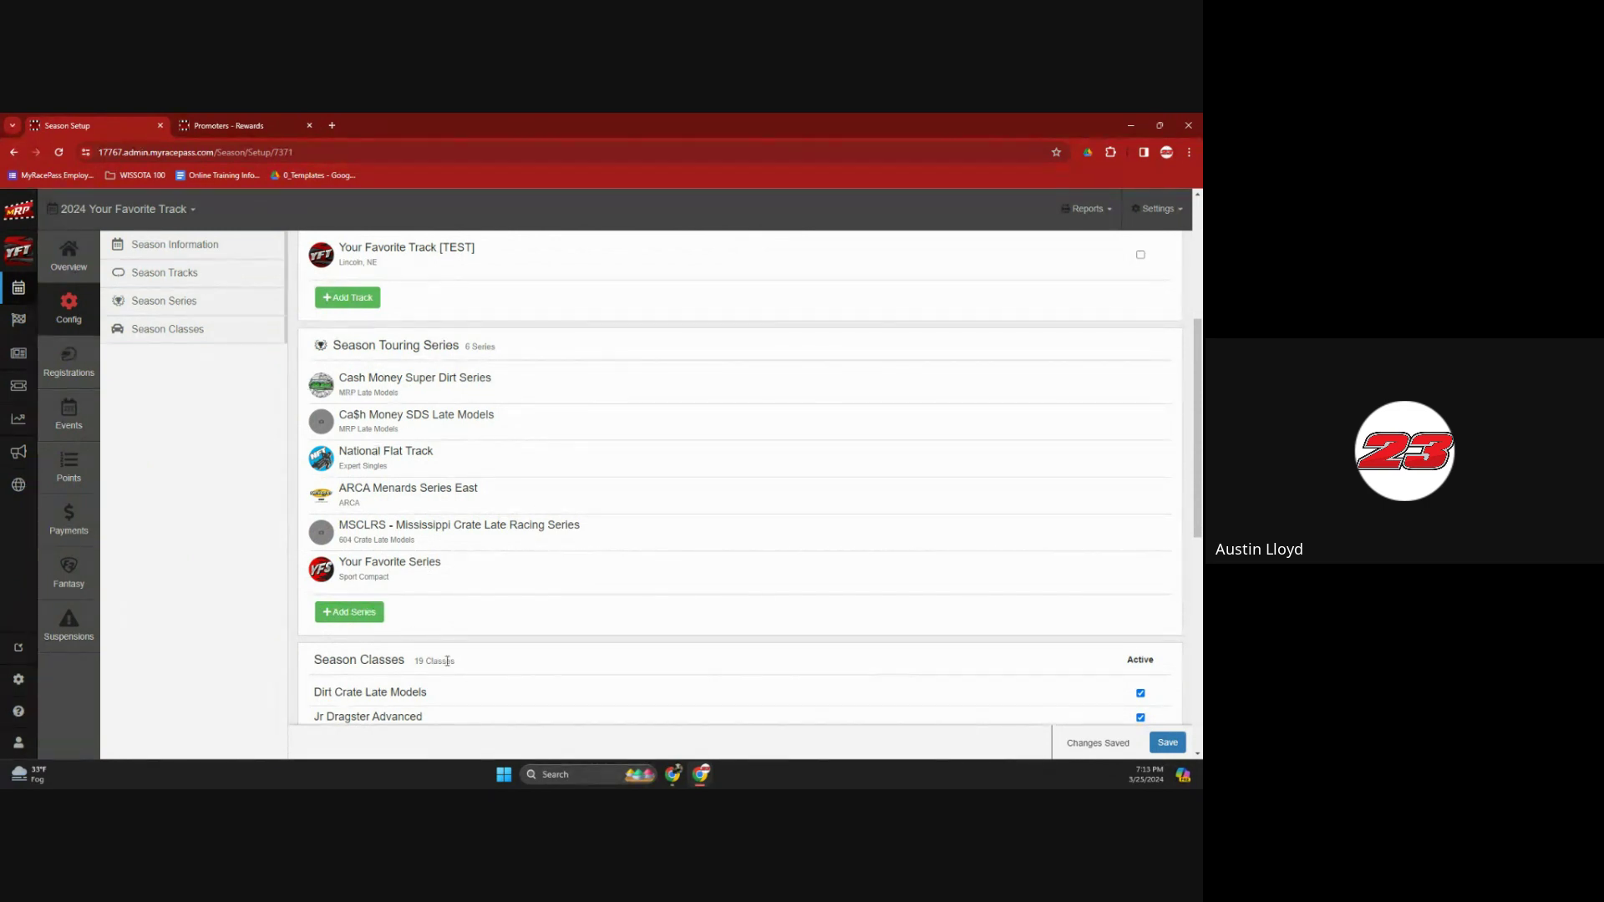
scroll(447, 661, down, 3)
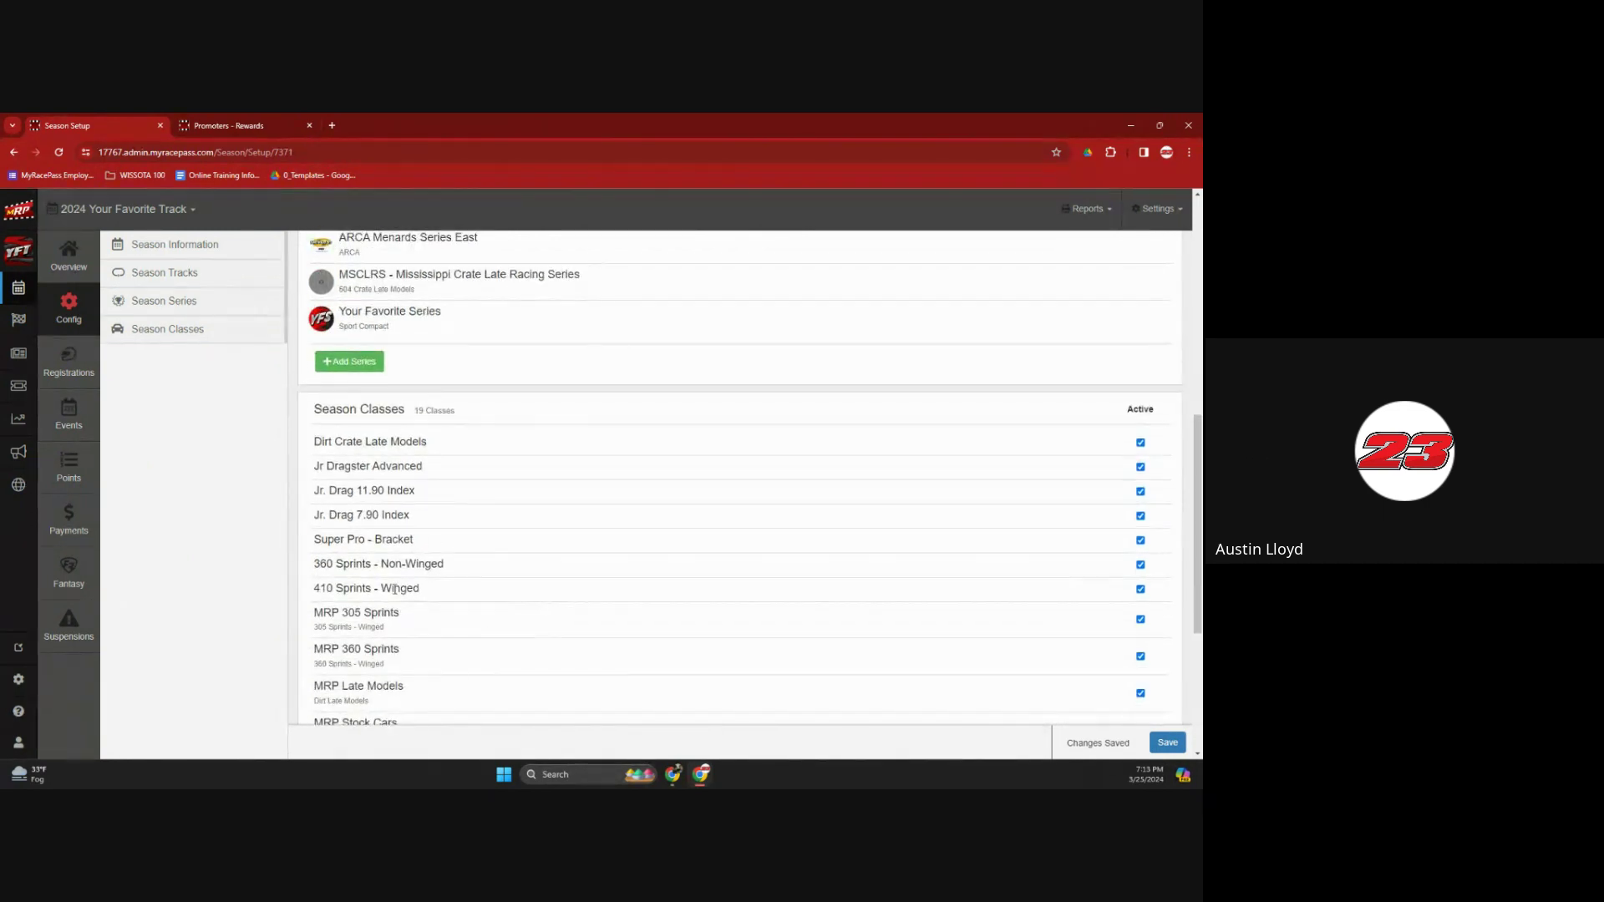
scroll(395, 588, up, 4)
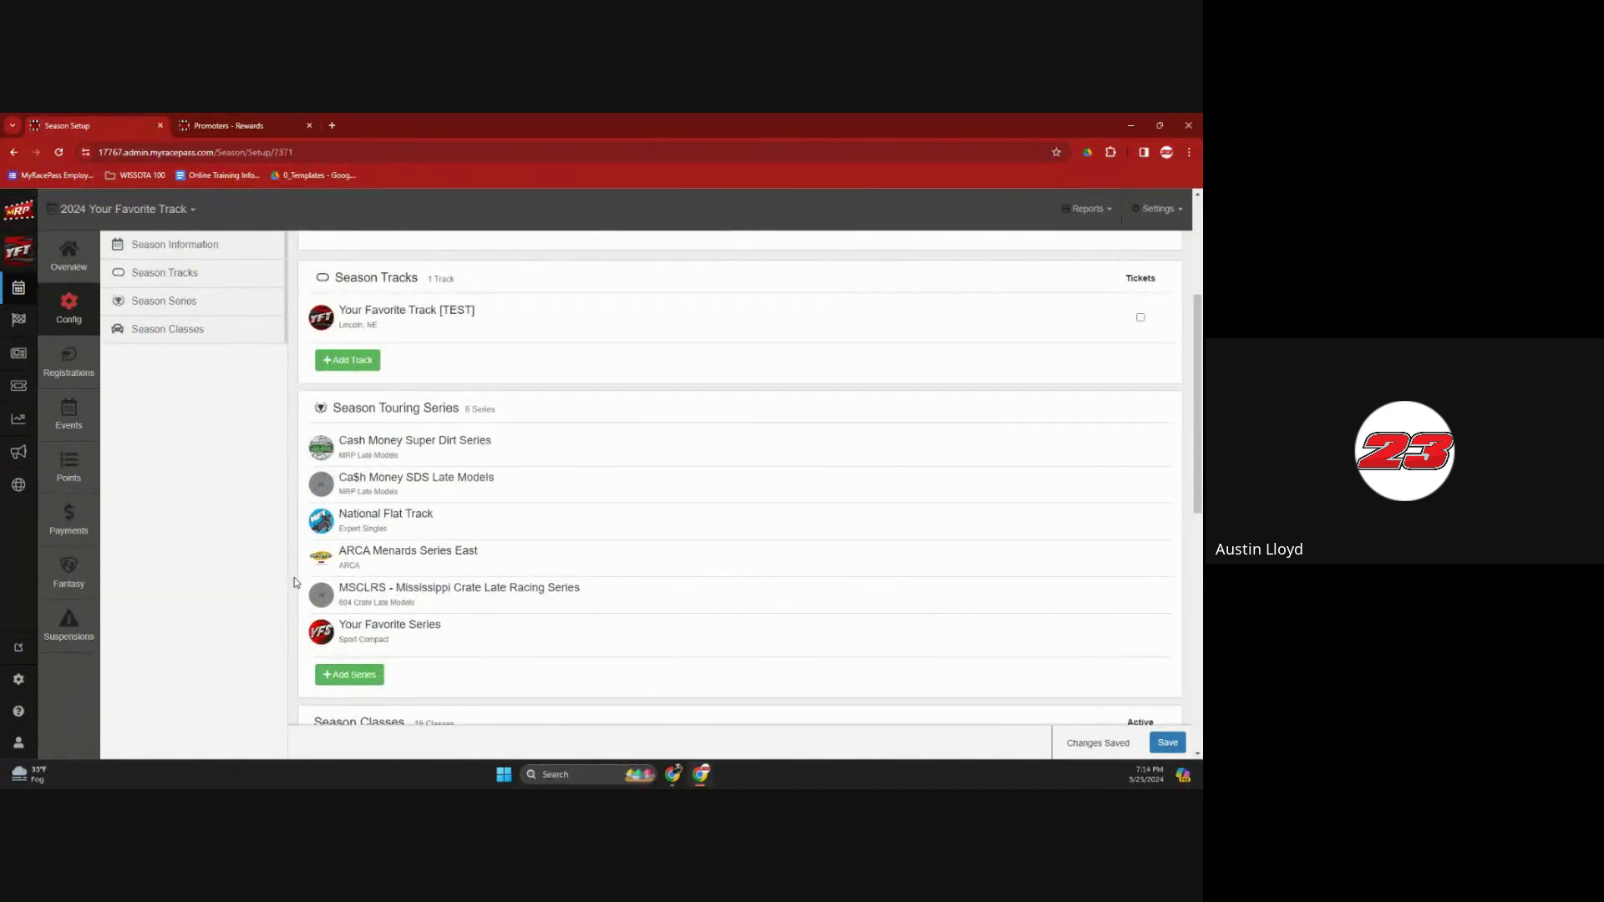
- Try to add the World of Outlaws - Late Models series from all series to the season, cancelling at the required class
click(375, 674)
click(462, 489)
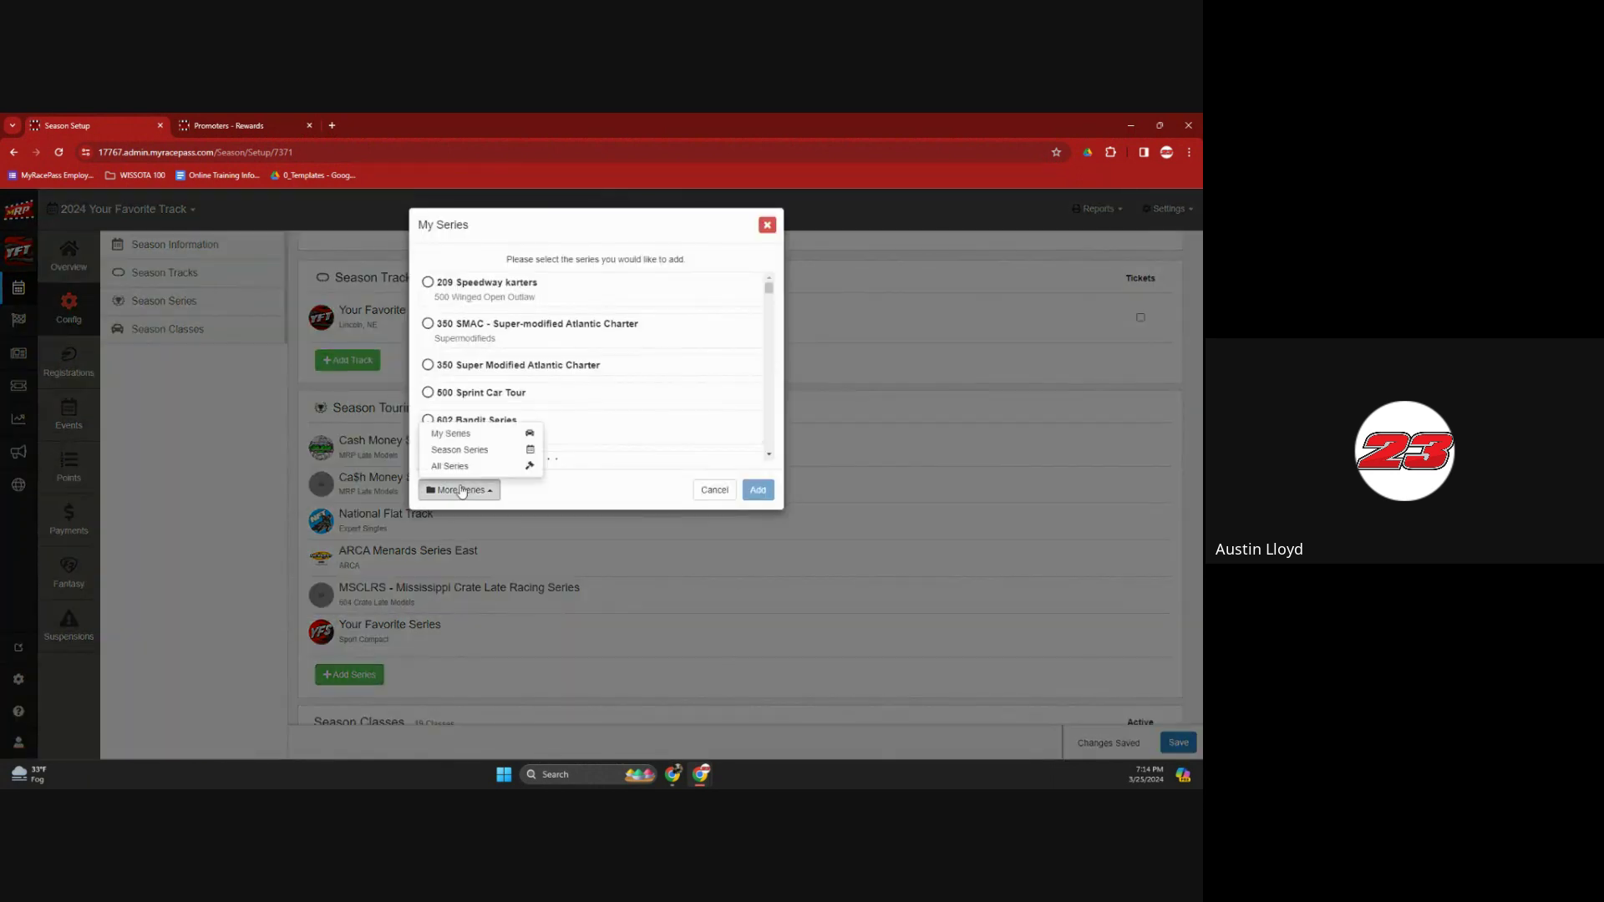
click(474, 462)
text(wo)
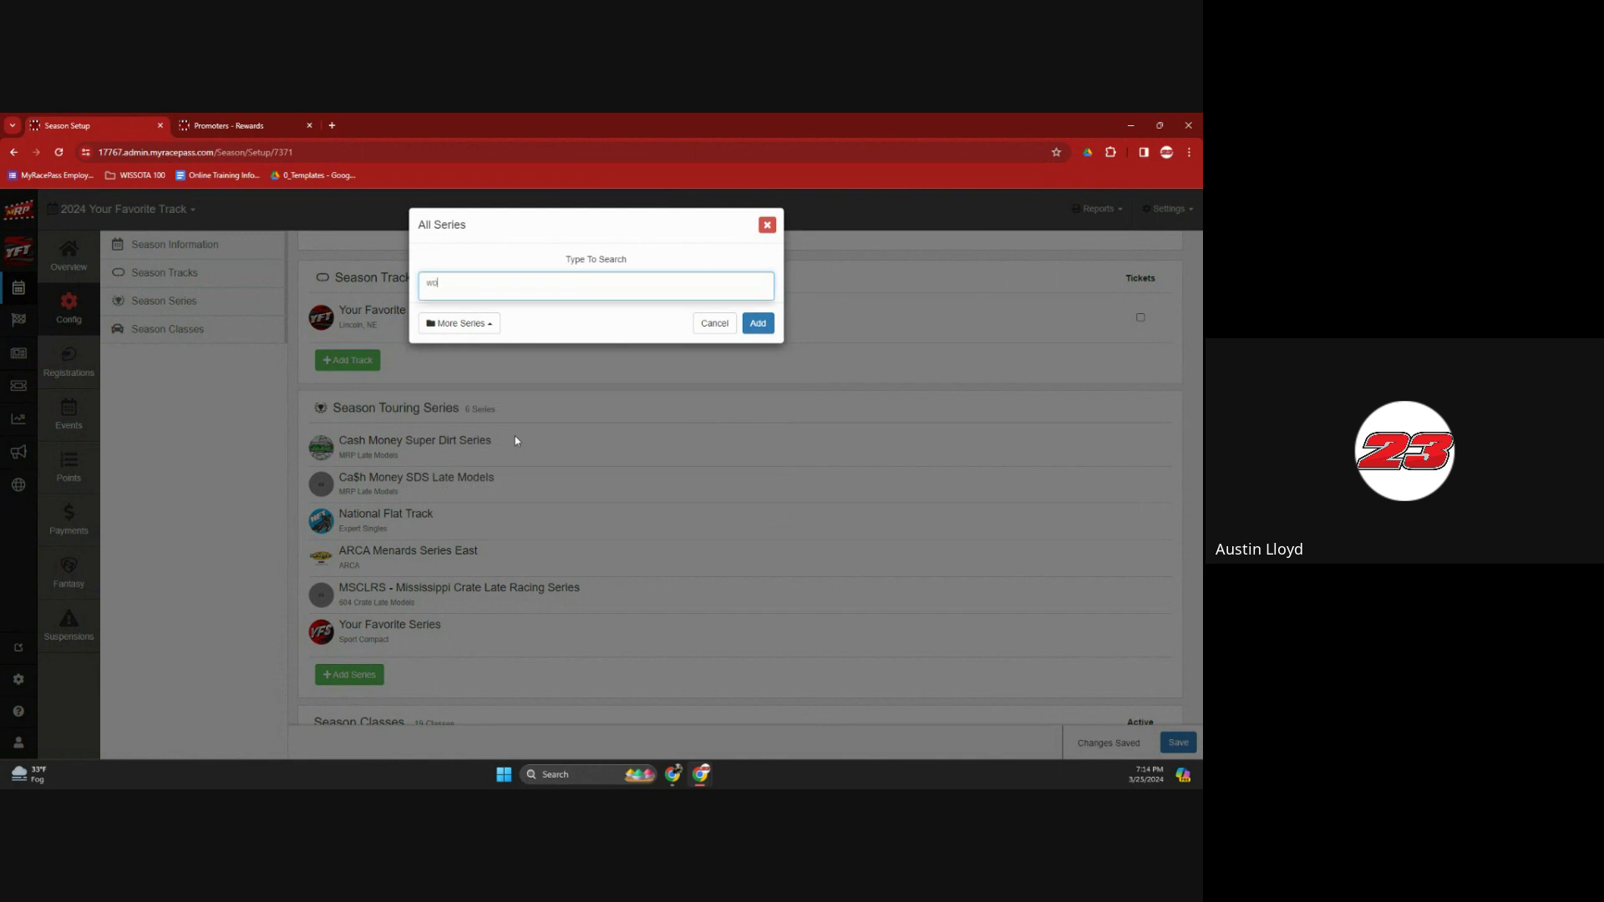
text(rld of outlaws)
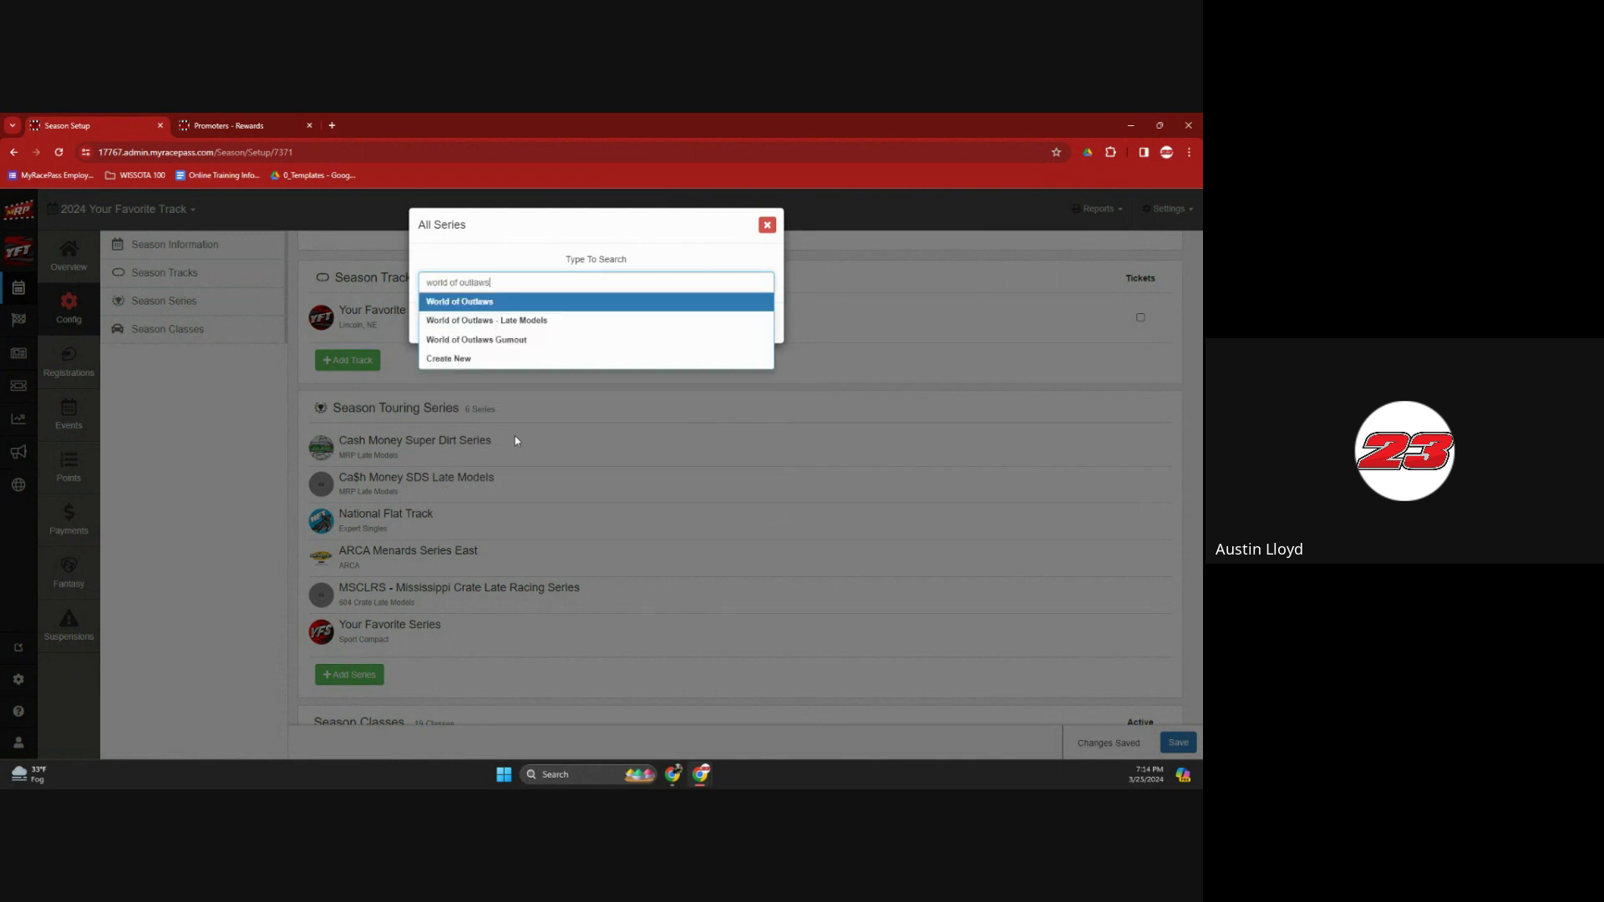
click(511, 319)
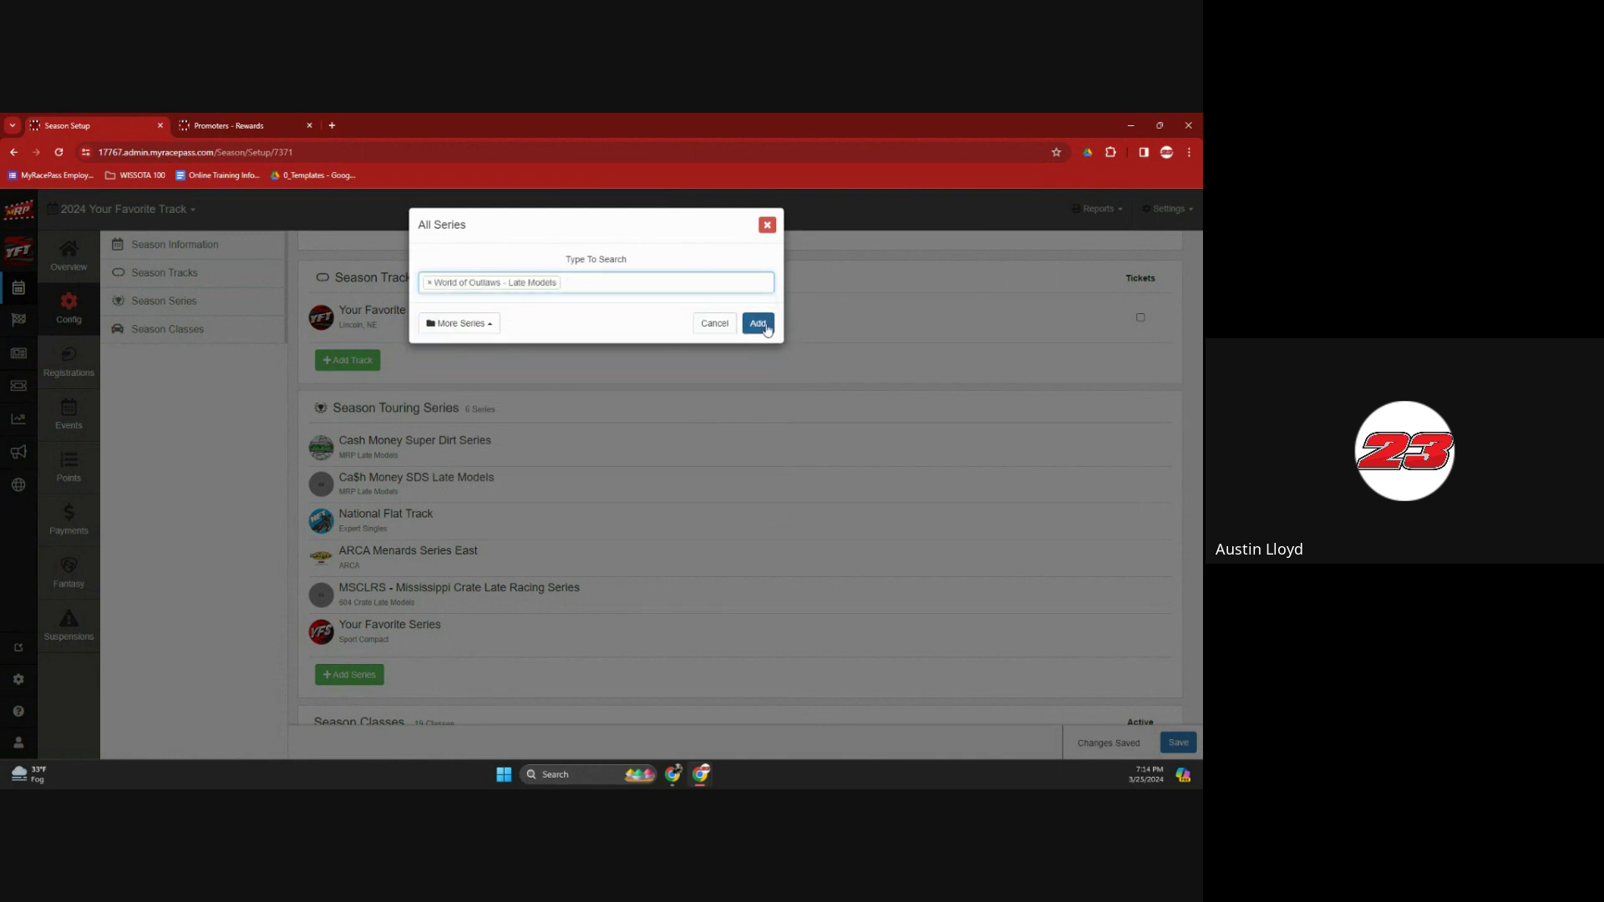
click(758, 324)
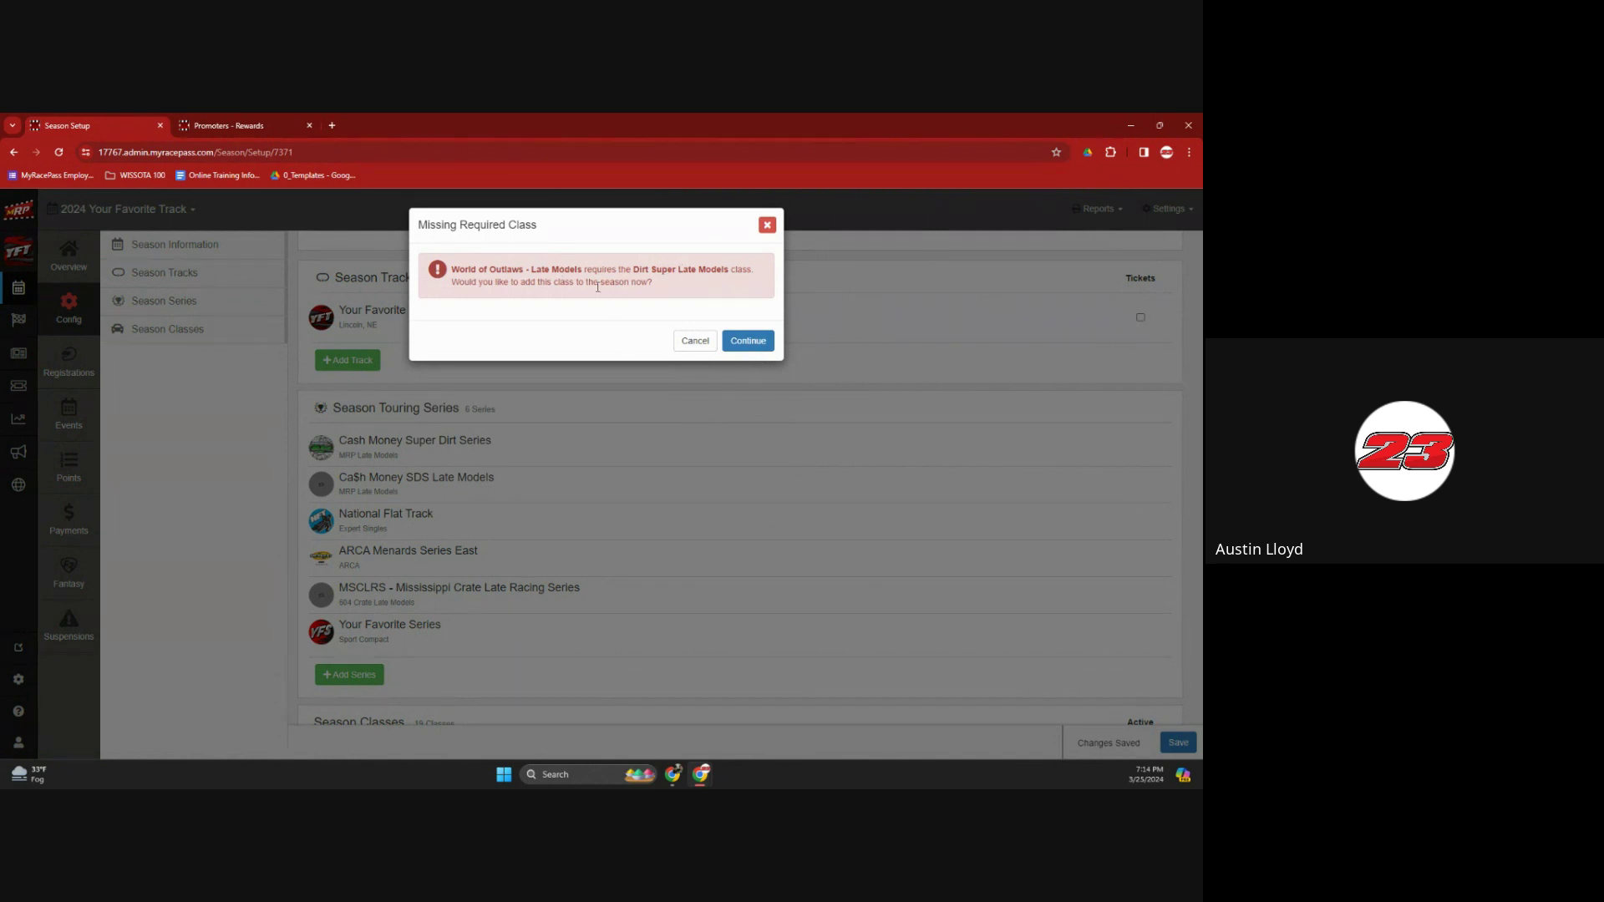
click(695, 341)
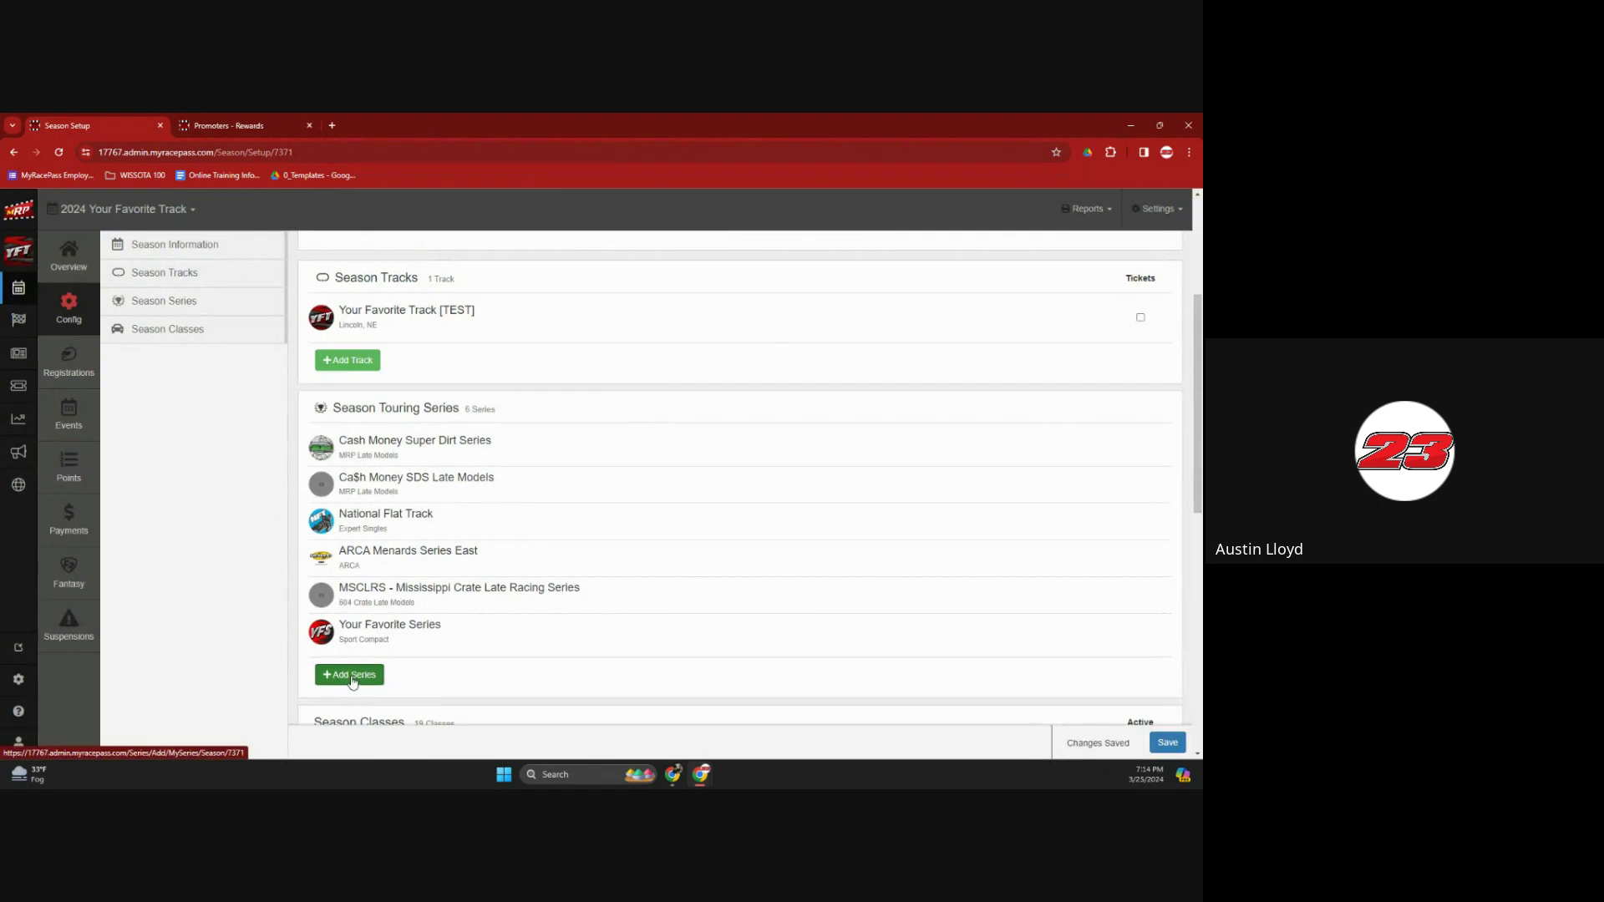
- Start adding another touring series to the season and search all series for "wissota chall"
click(353, 675)
click(455, 478)
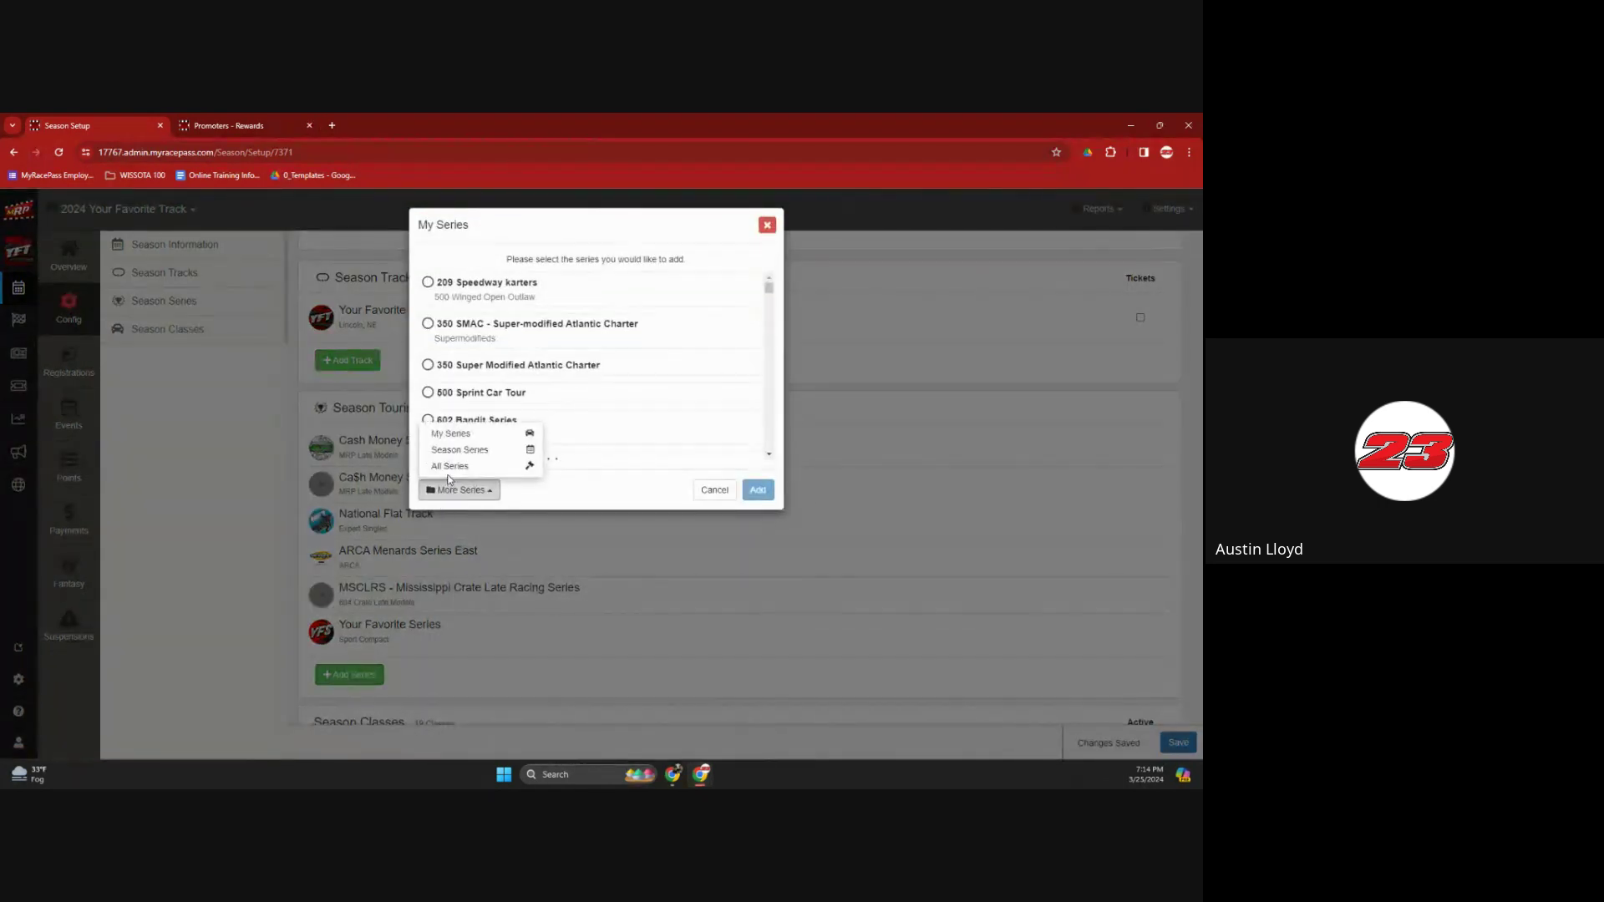
click(447, 482)
text(wissota chall)
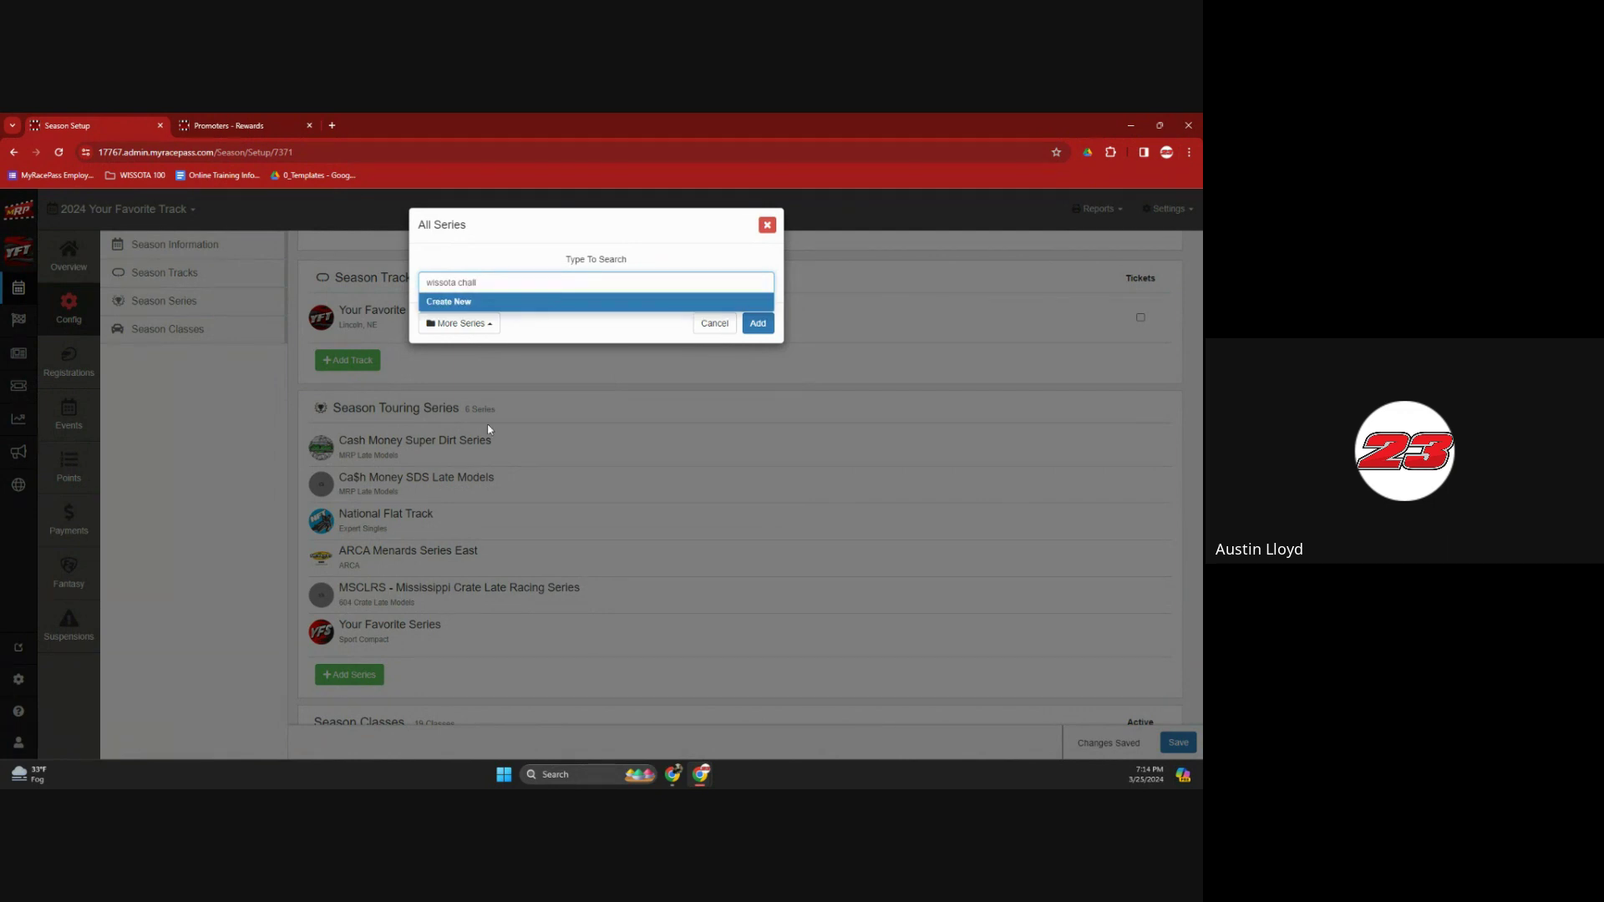
- Search for "challenge" instead and try to add the Wissota Late Model Challenge Series, cancelling at the required class
key(BackSpace)
key(BackSpace)
key(BackSpace)
key(BackSpace)
key(BackSpace)
key(BackSpace)
key(BackSpace)
key(BackSpace)
key(BackSpace)
key(BackSpace)
key(BackSpace)
key(BackSpace)
text(cha)
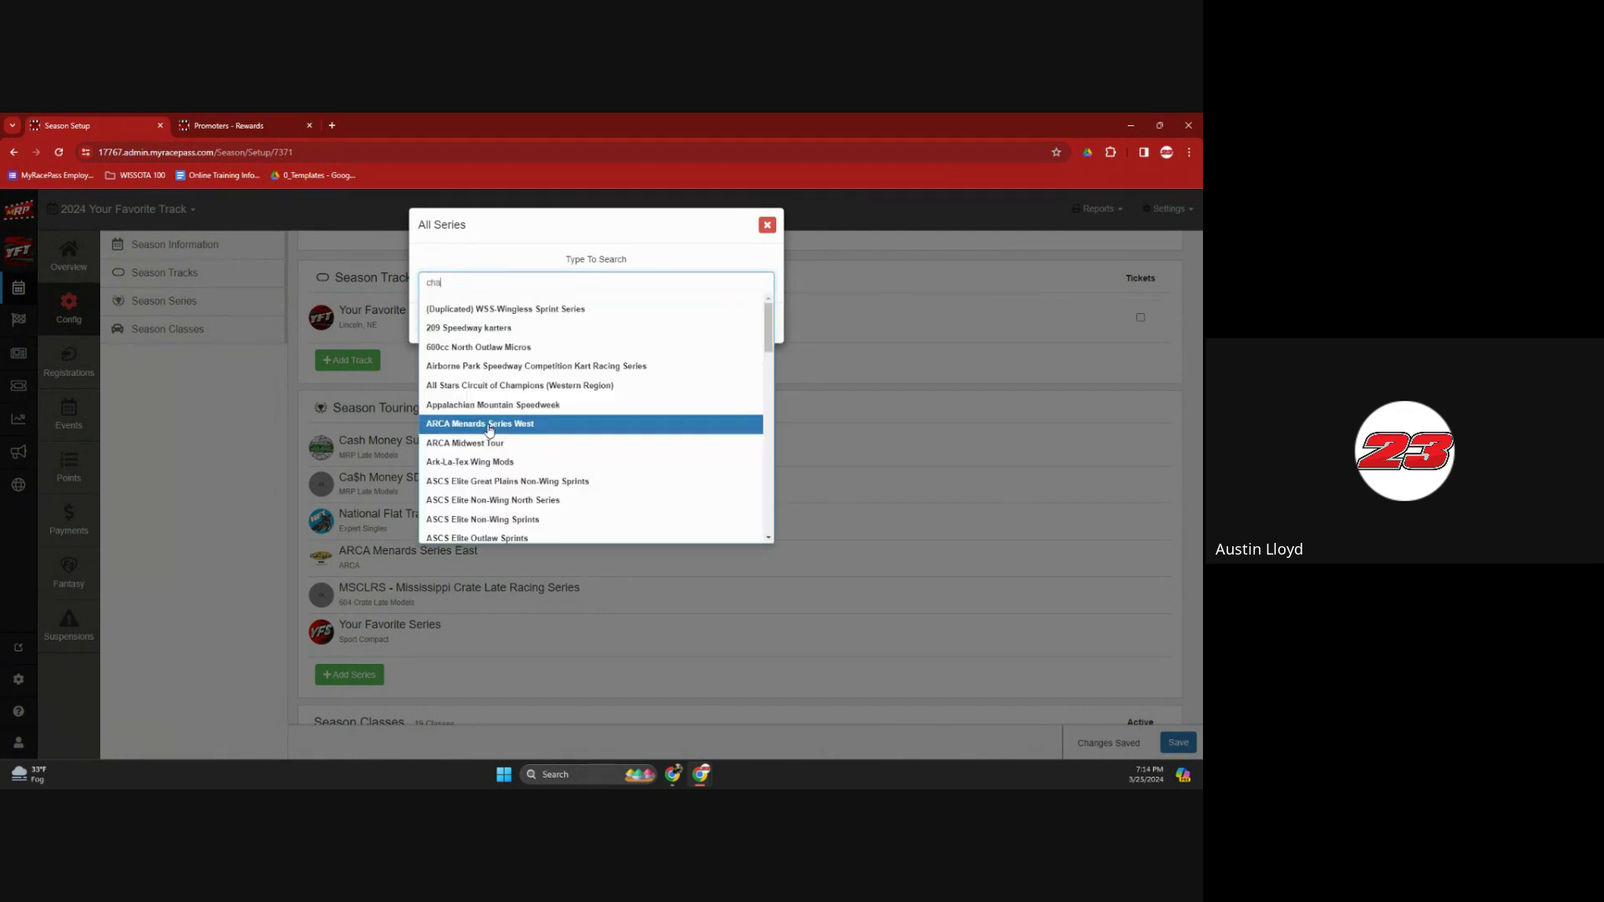
text(llenge)
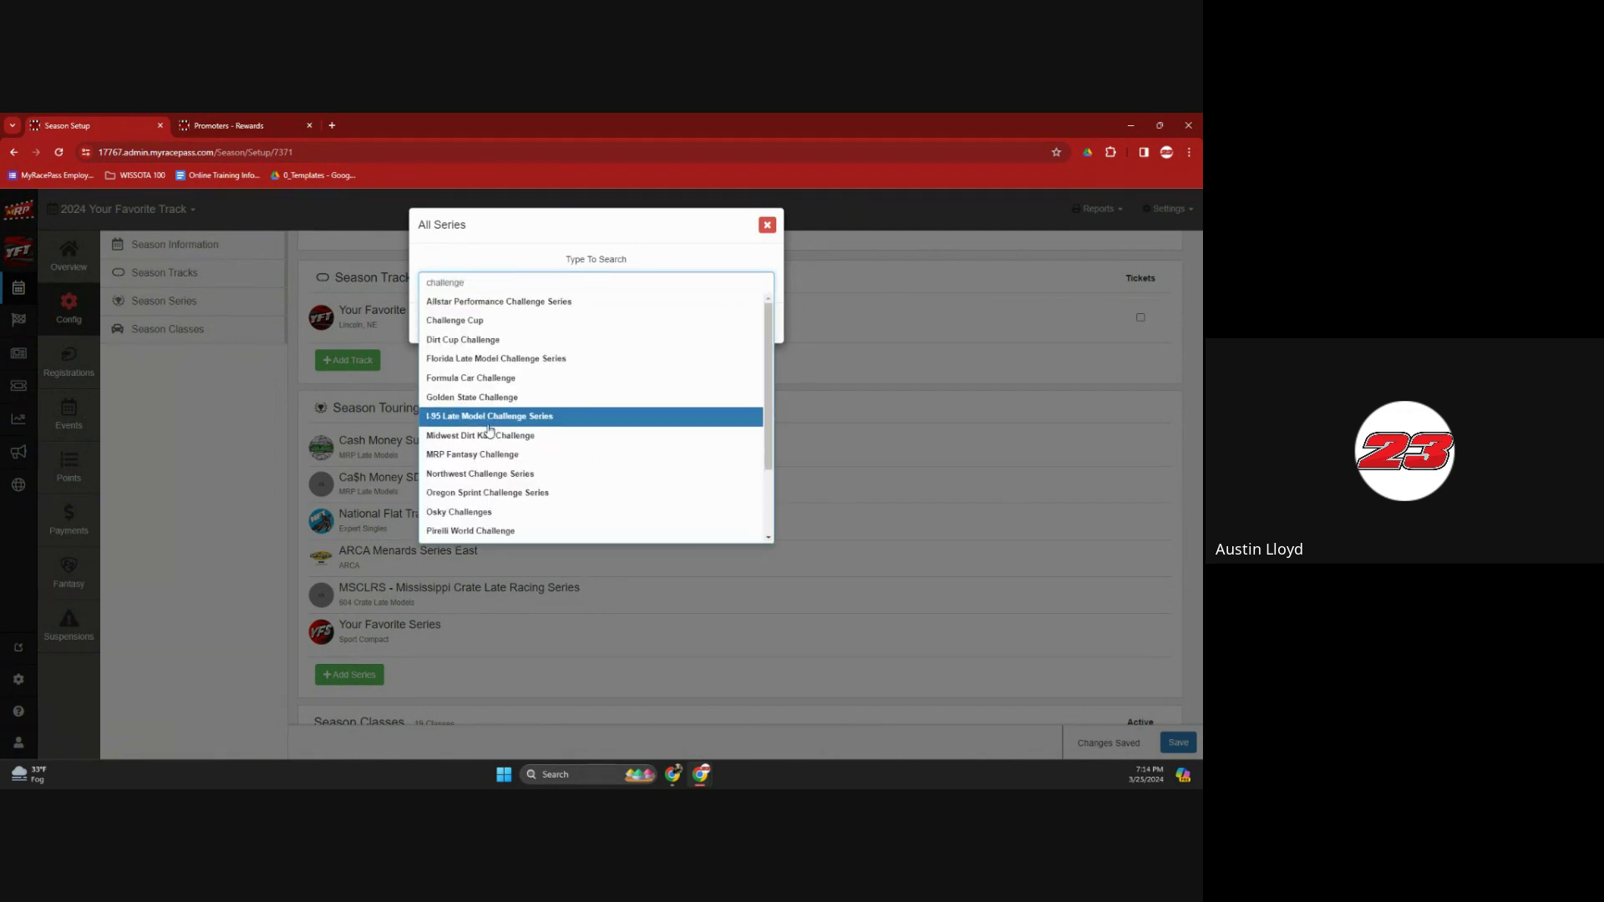
scroll(556, 462, down, 3)
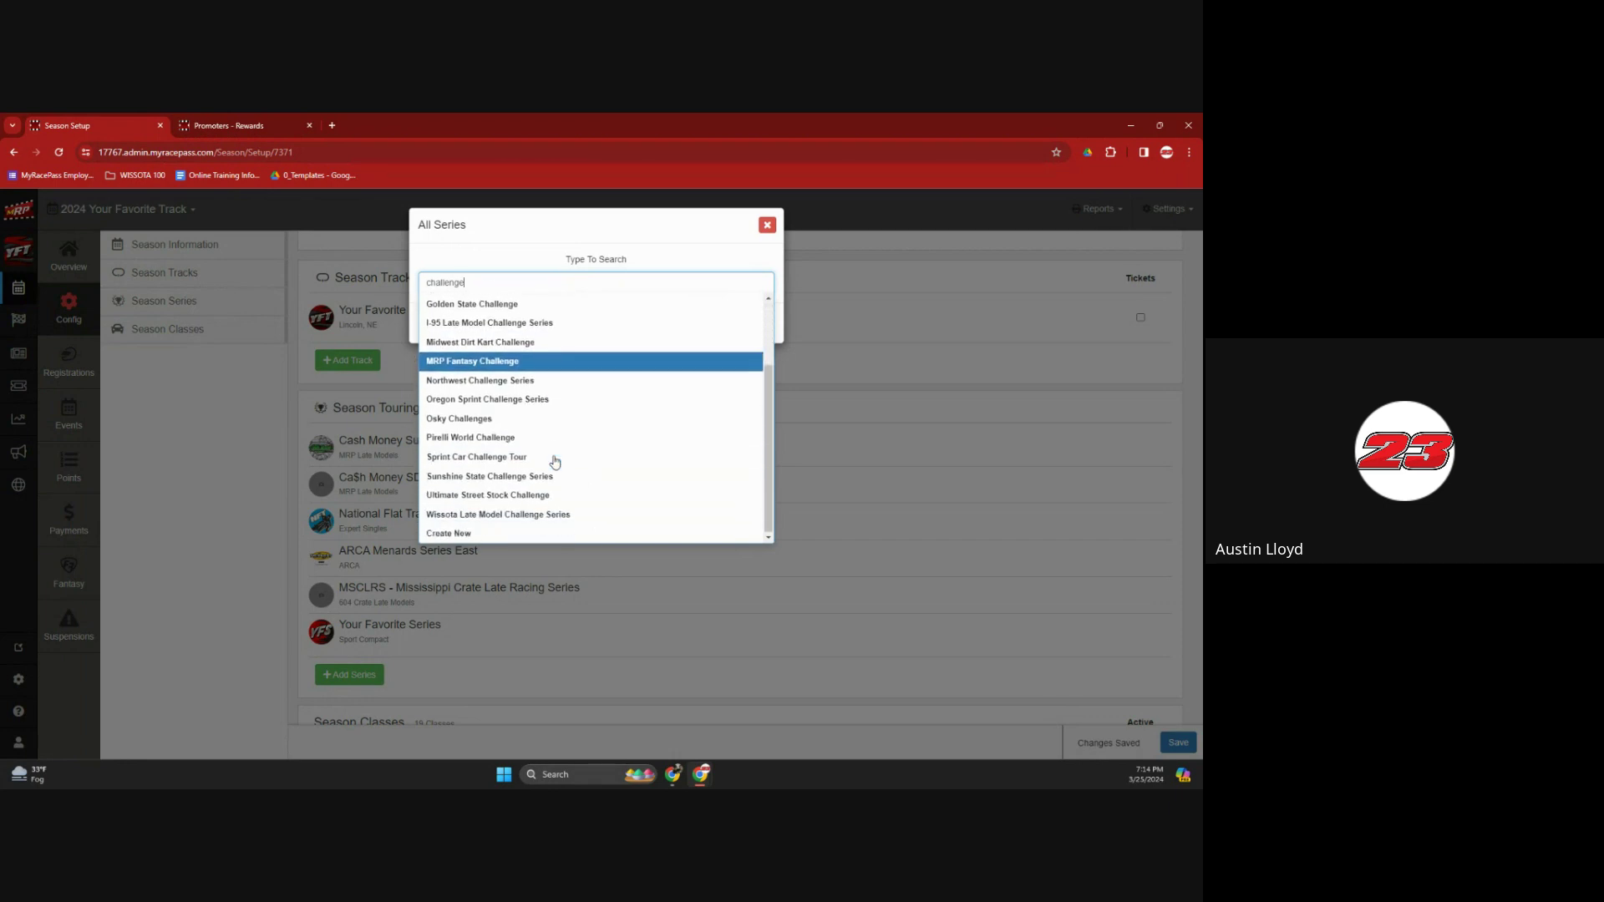
click(555, 515)
click(756, 324)
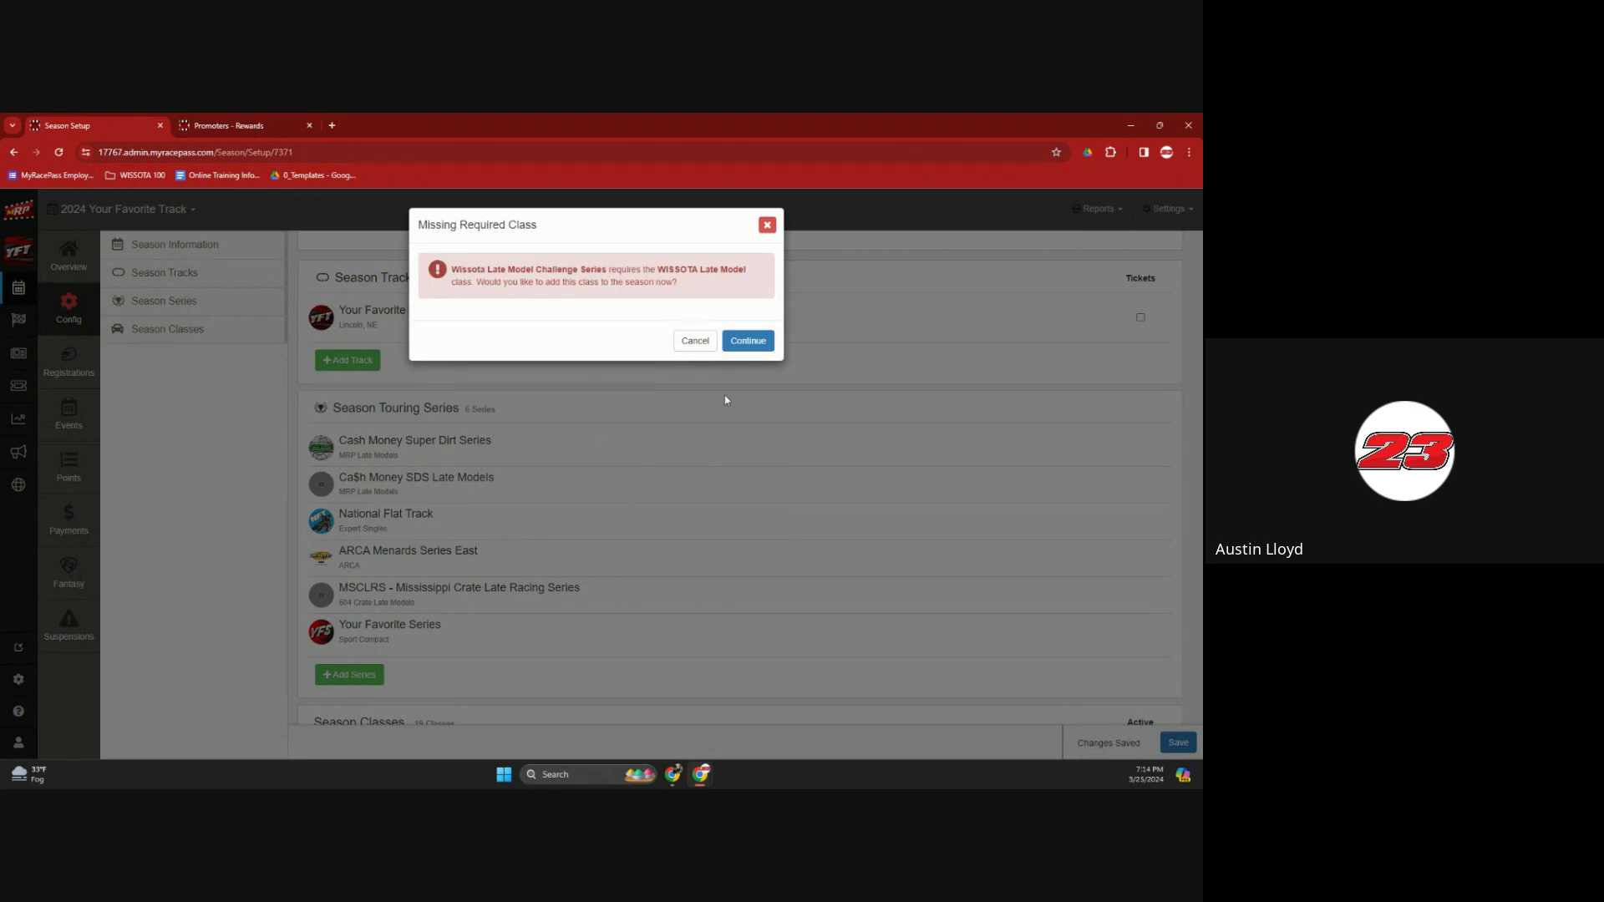
click(696, 342)
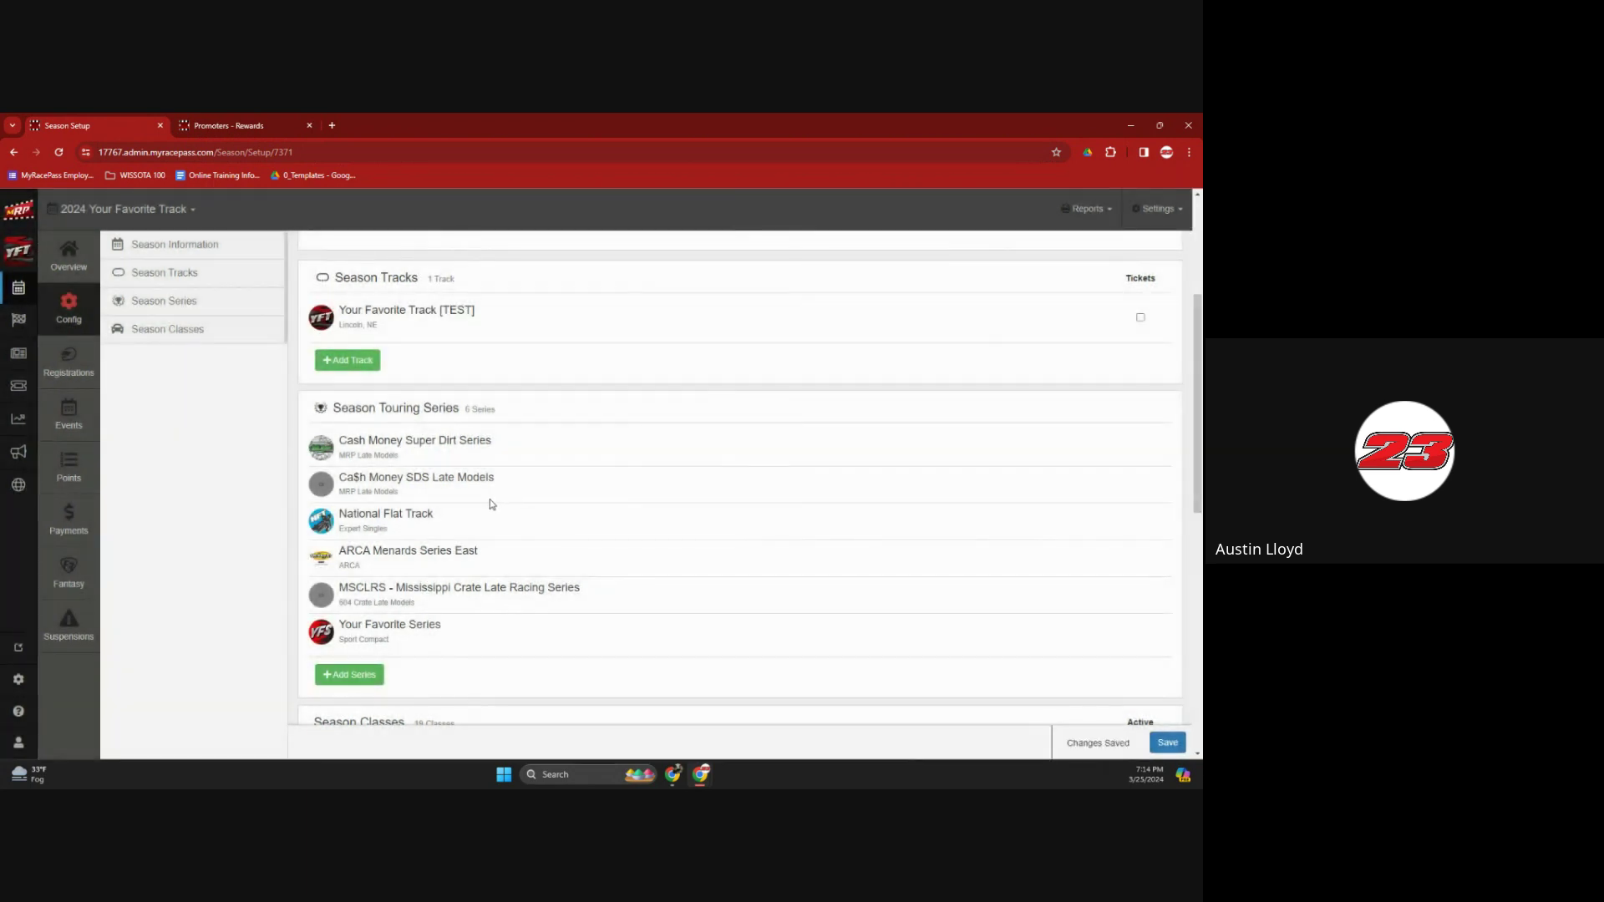
- Review the season classes, start adding classes, and look over the available class sources
scroll(491, 504, down, 8)
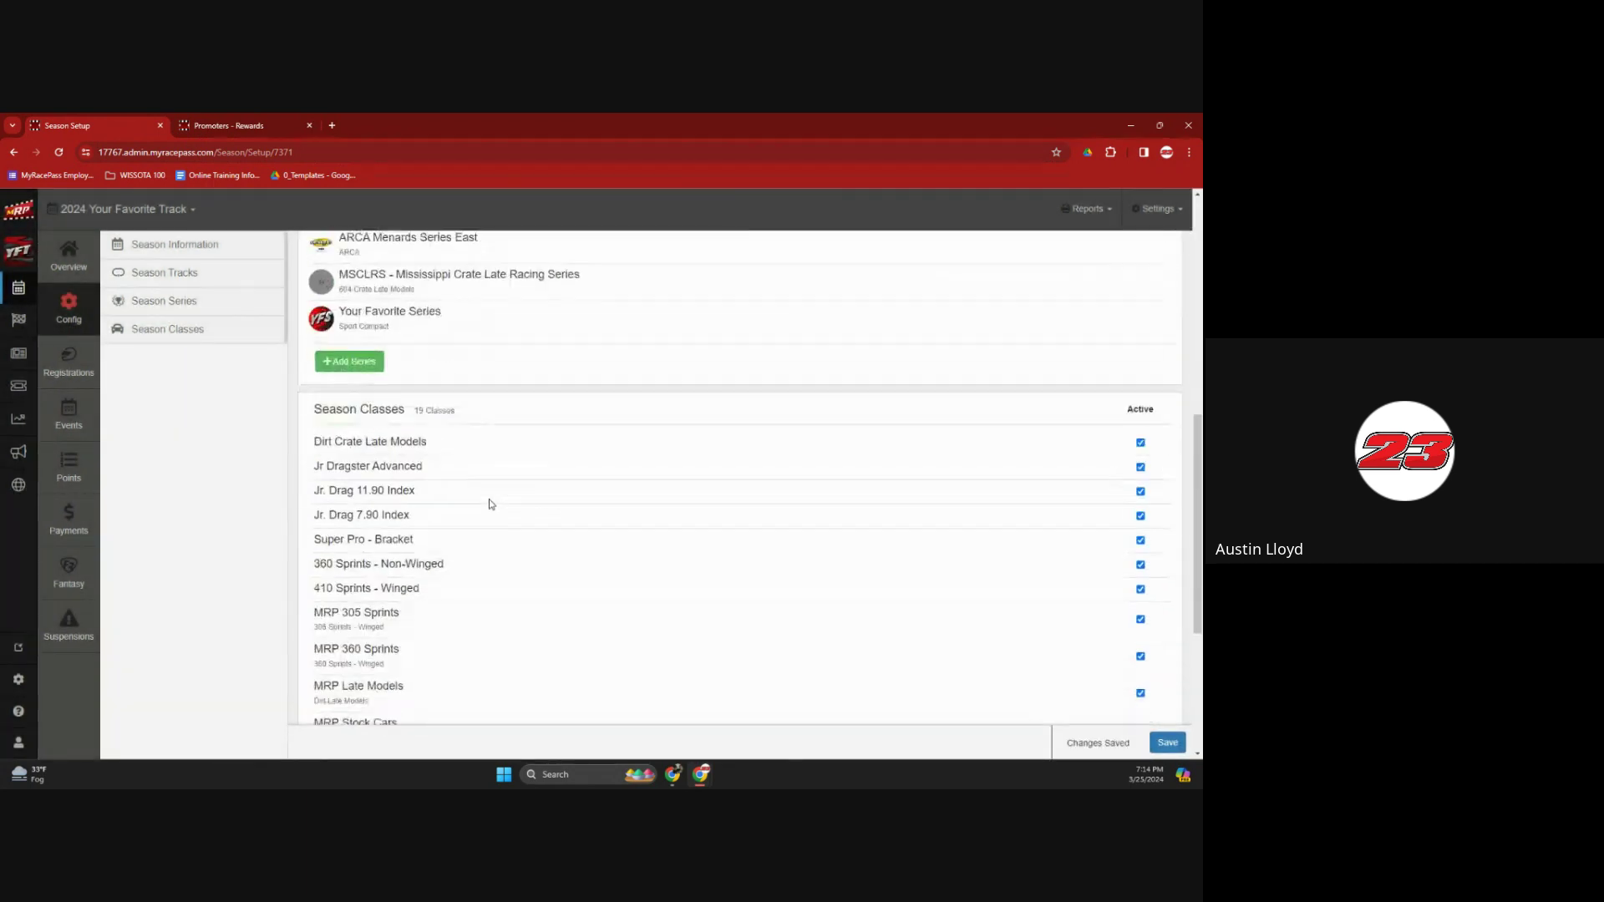
scroll(491, 503, up, 3)
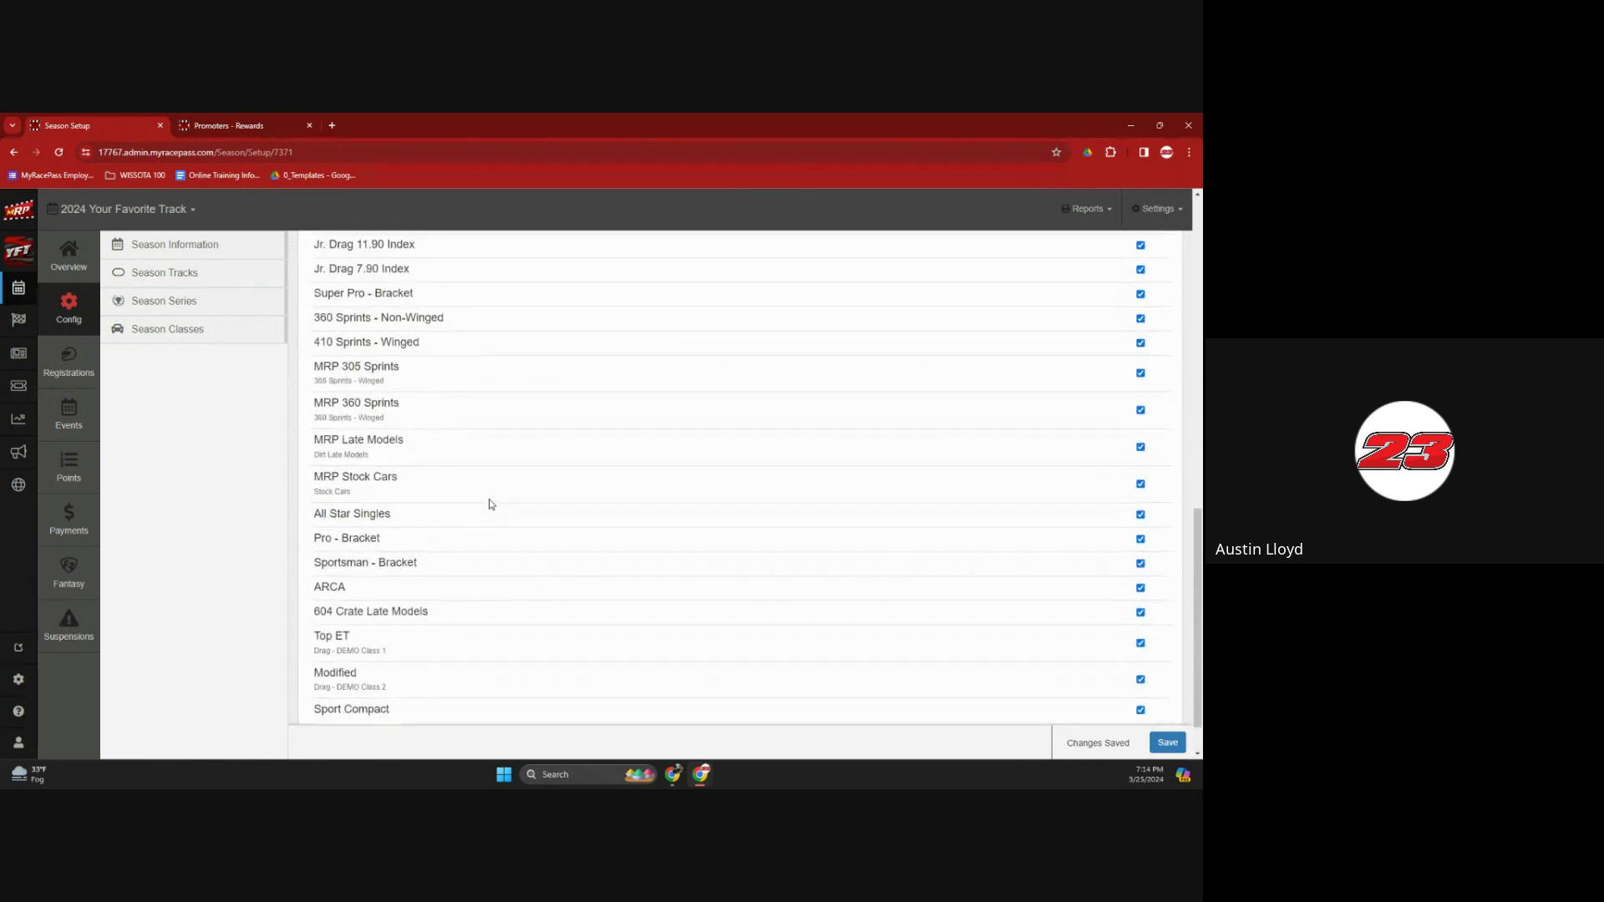
scroll(491, 504, down, 3)
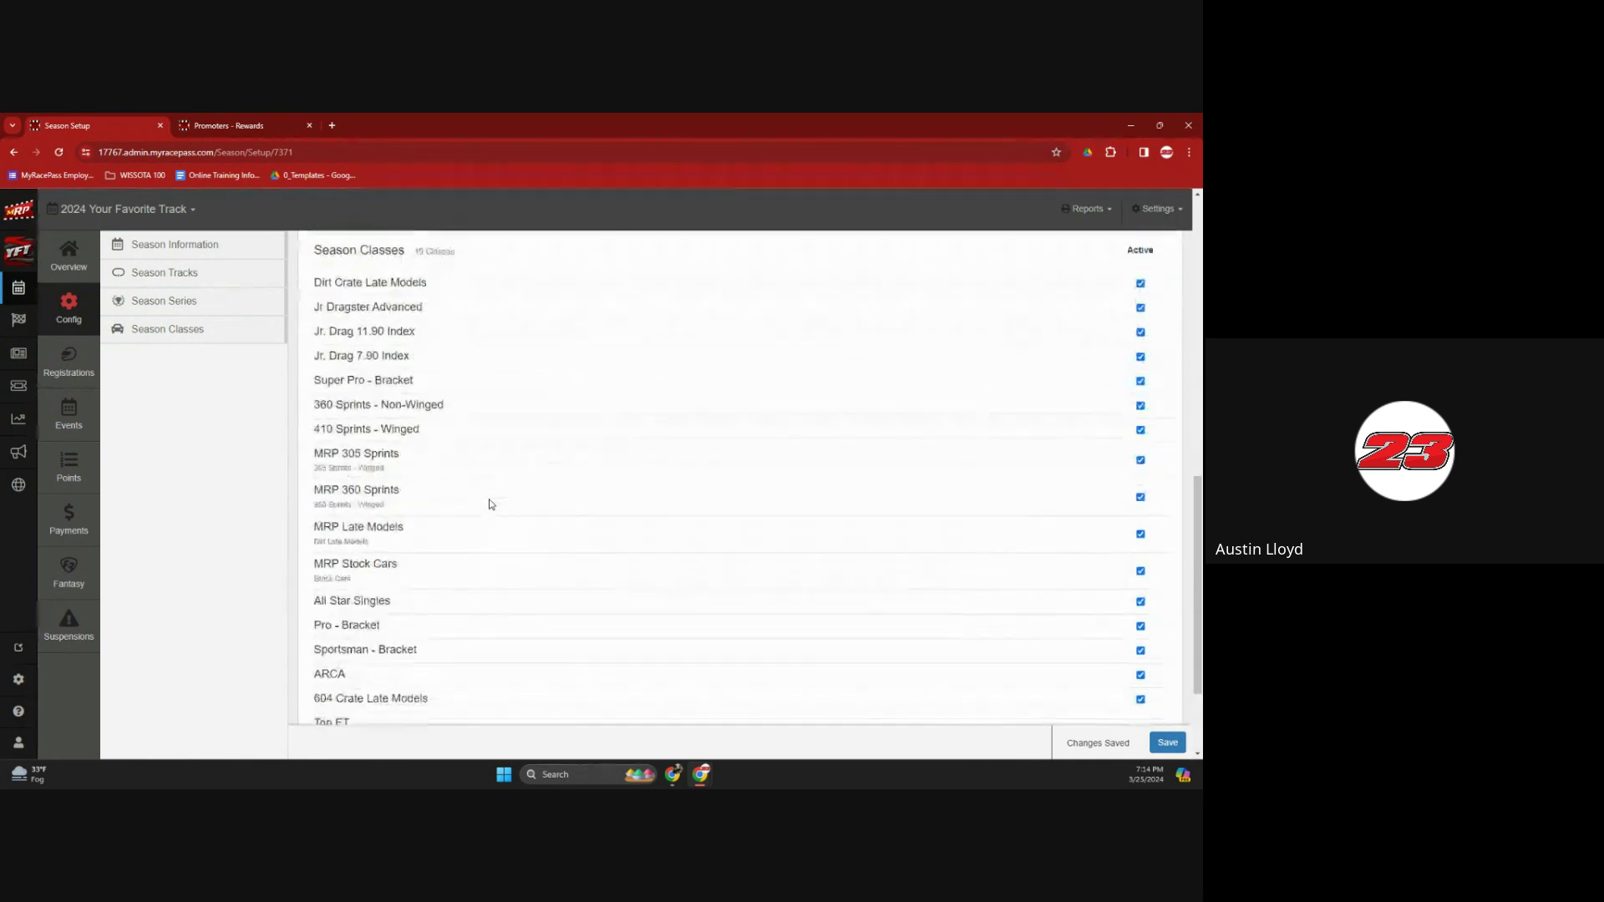
scroll(491, 504, down, 1)
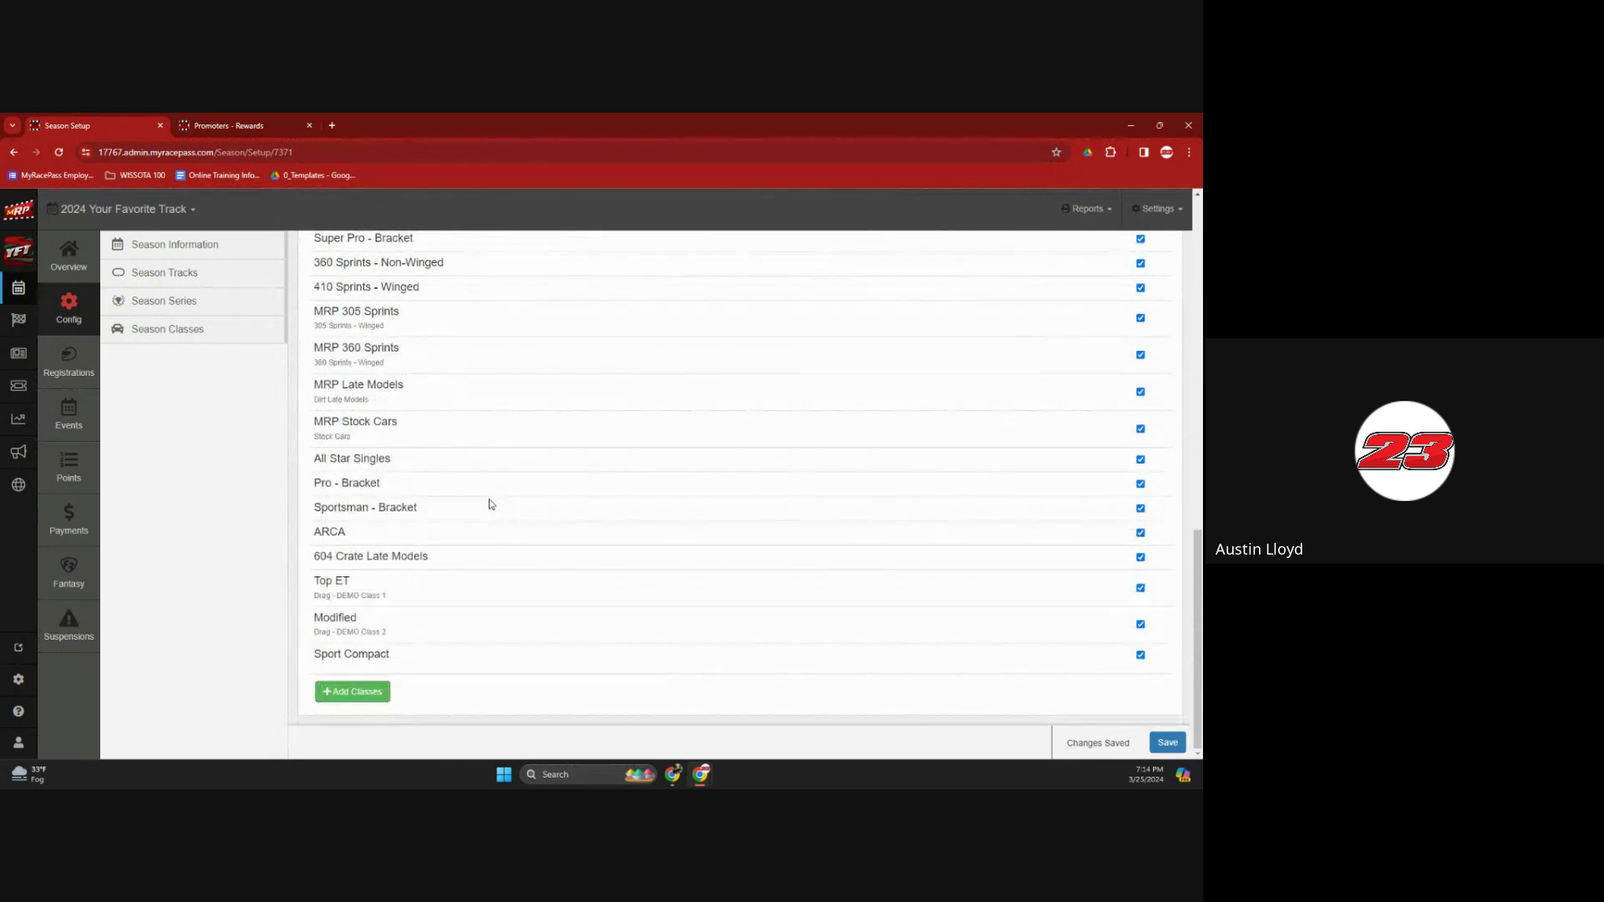
click(385, 693)
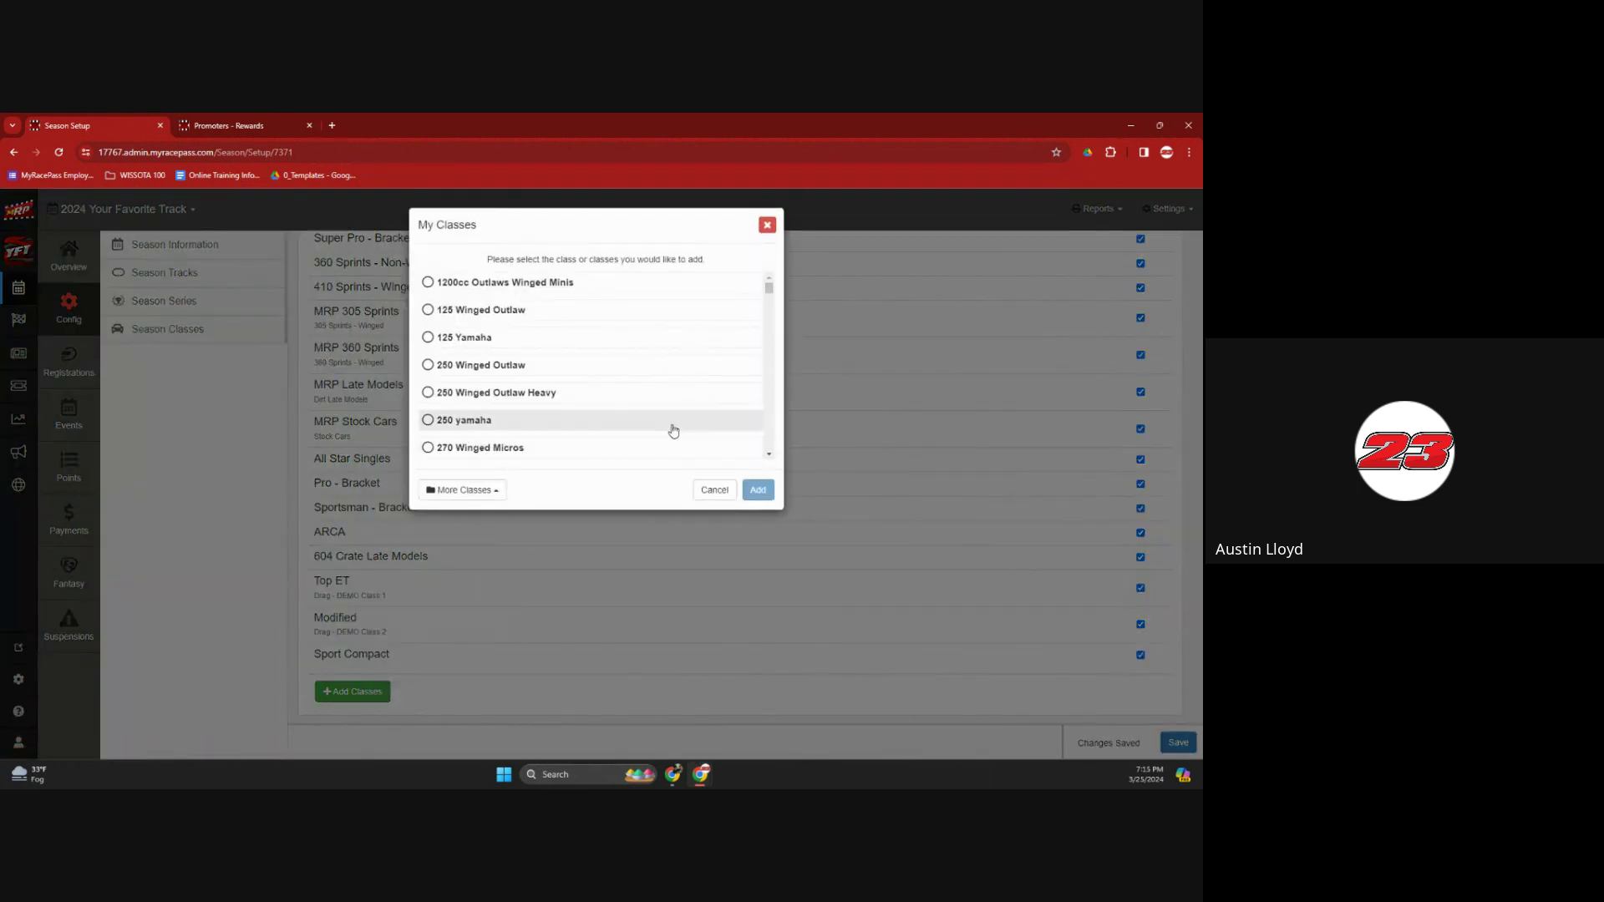
click(485, 492)
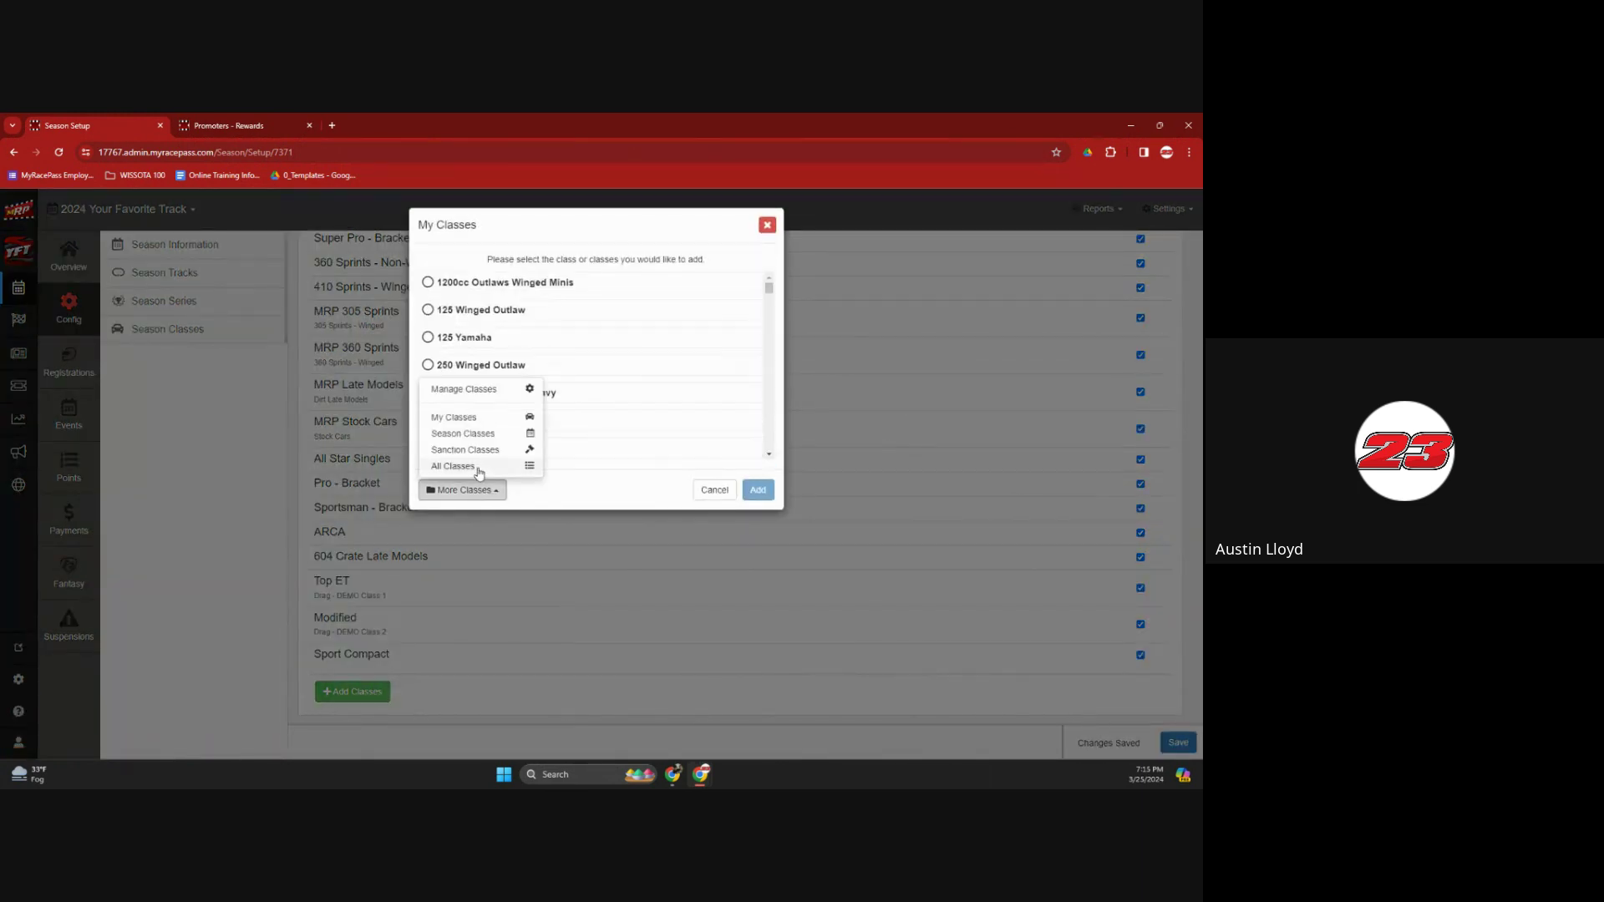
click(638, 504)
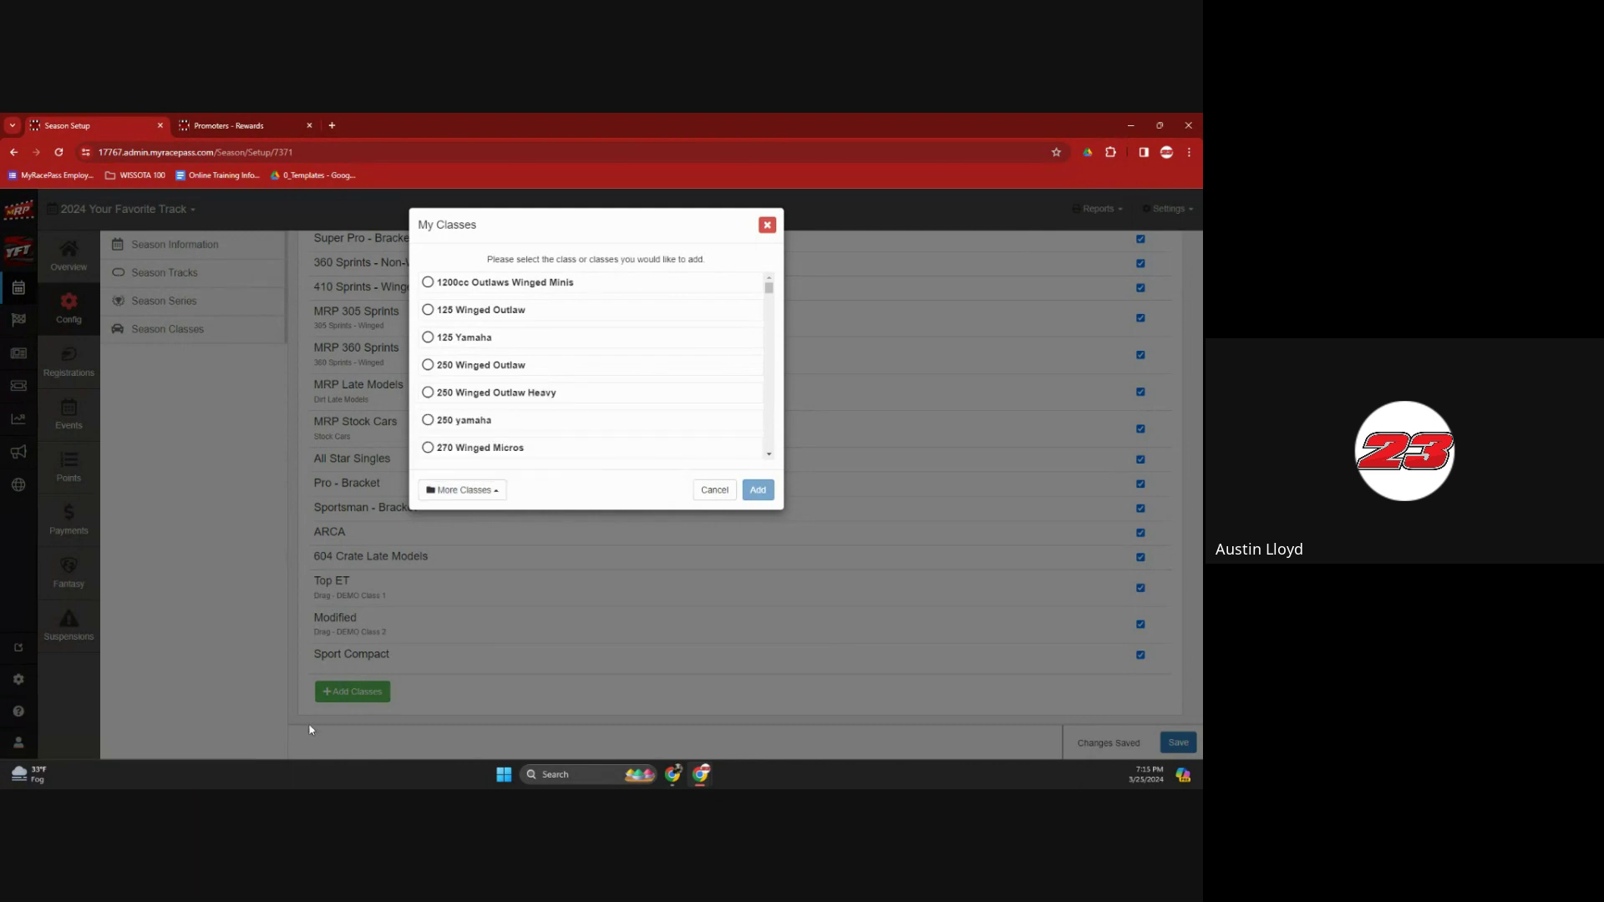
- Look through the My Classes list down to the WISSOTA classes
scroll(627, 369, down, 10)
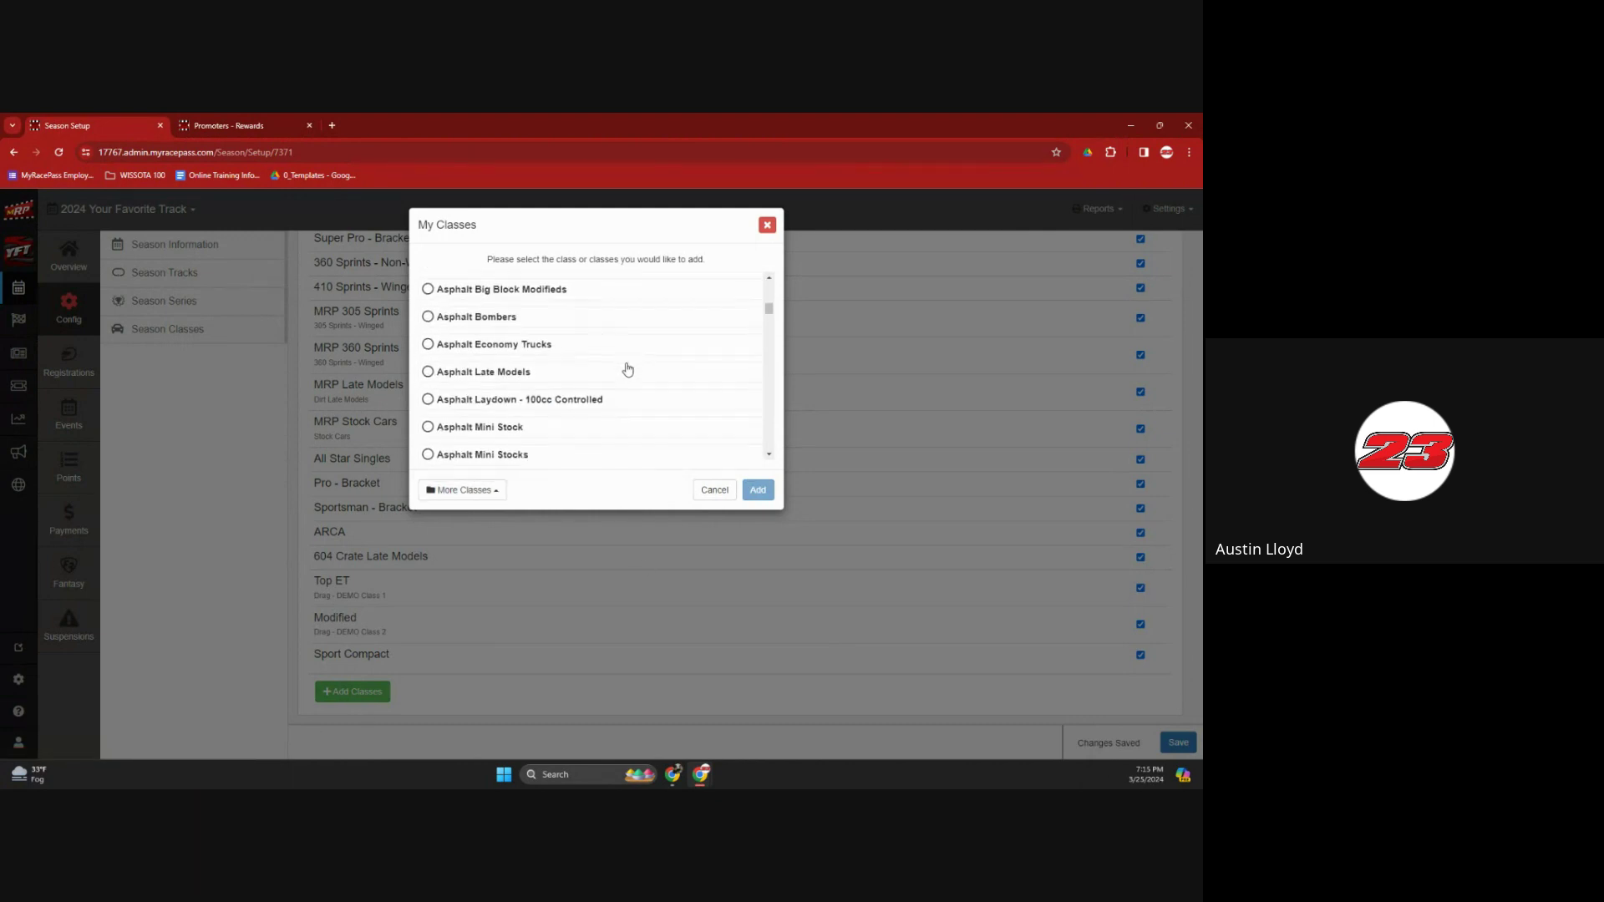
scroll(627, 369, down, 10)
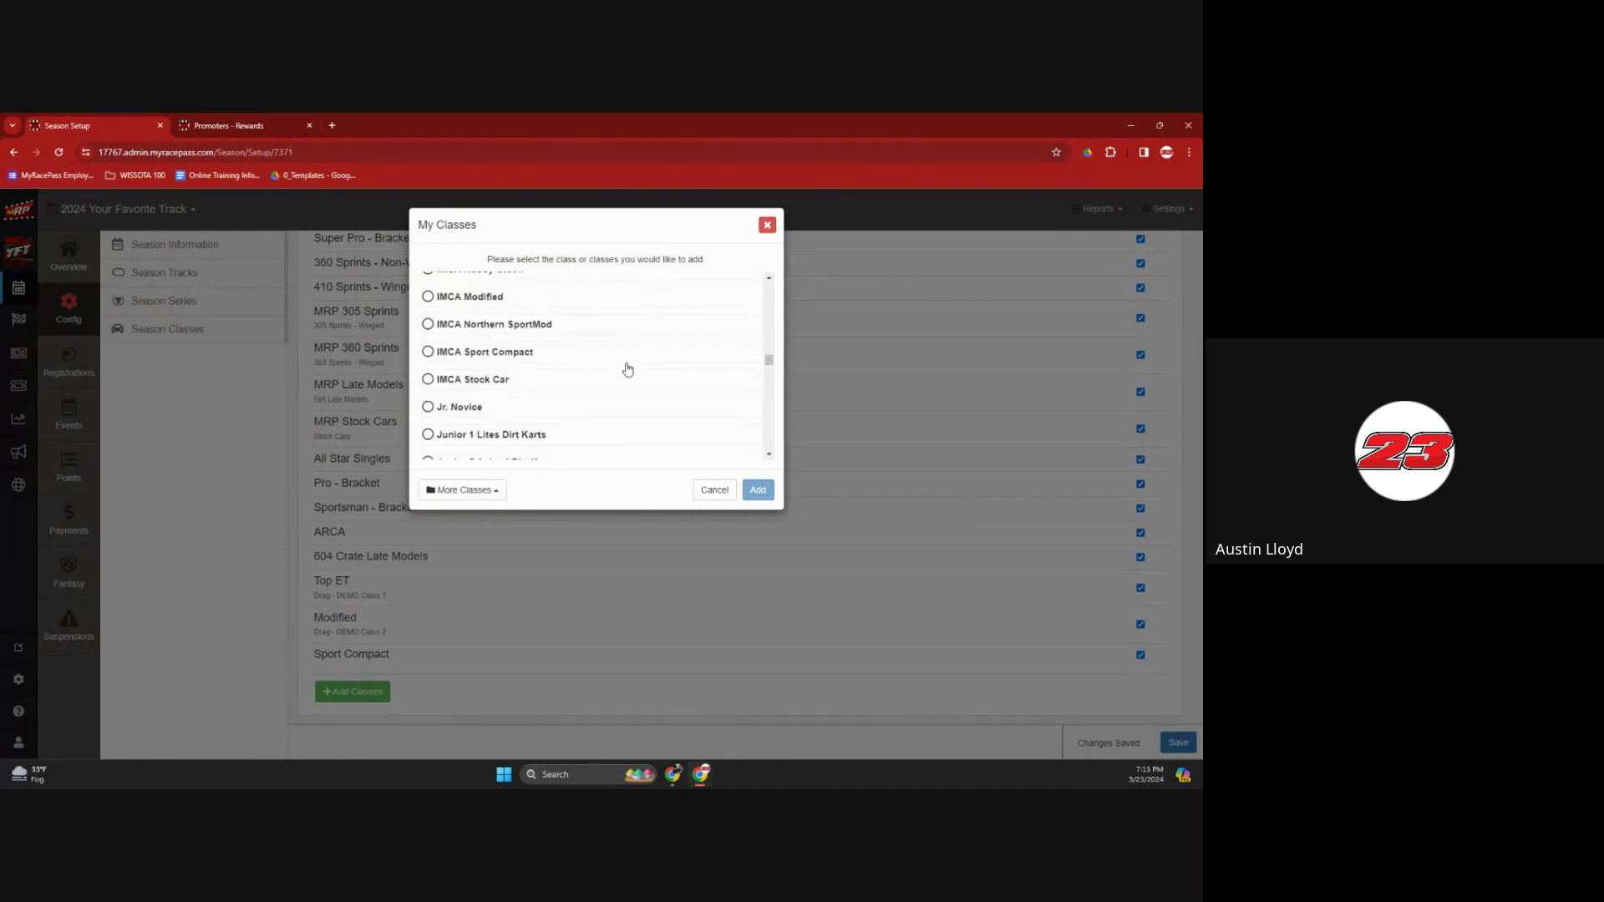
scroll(628, 370, down, 10)
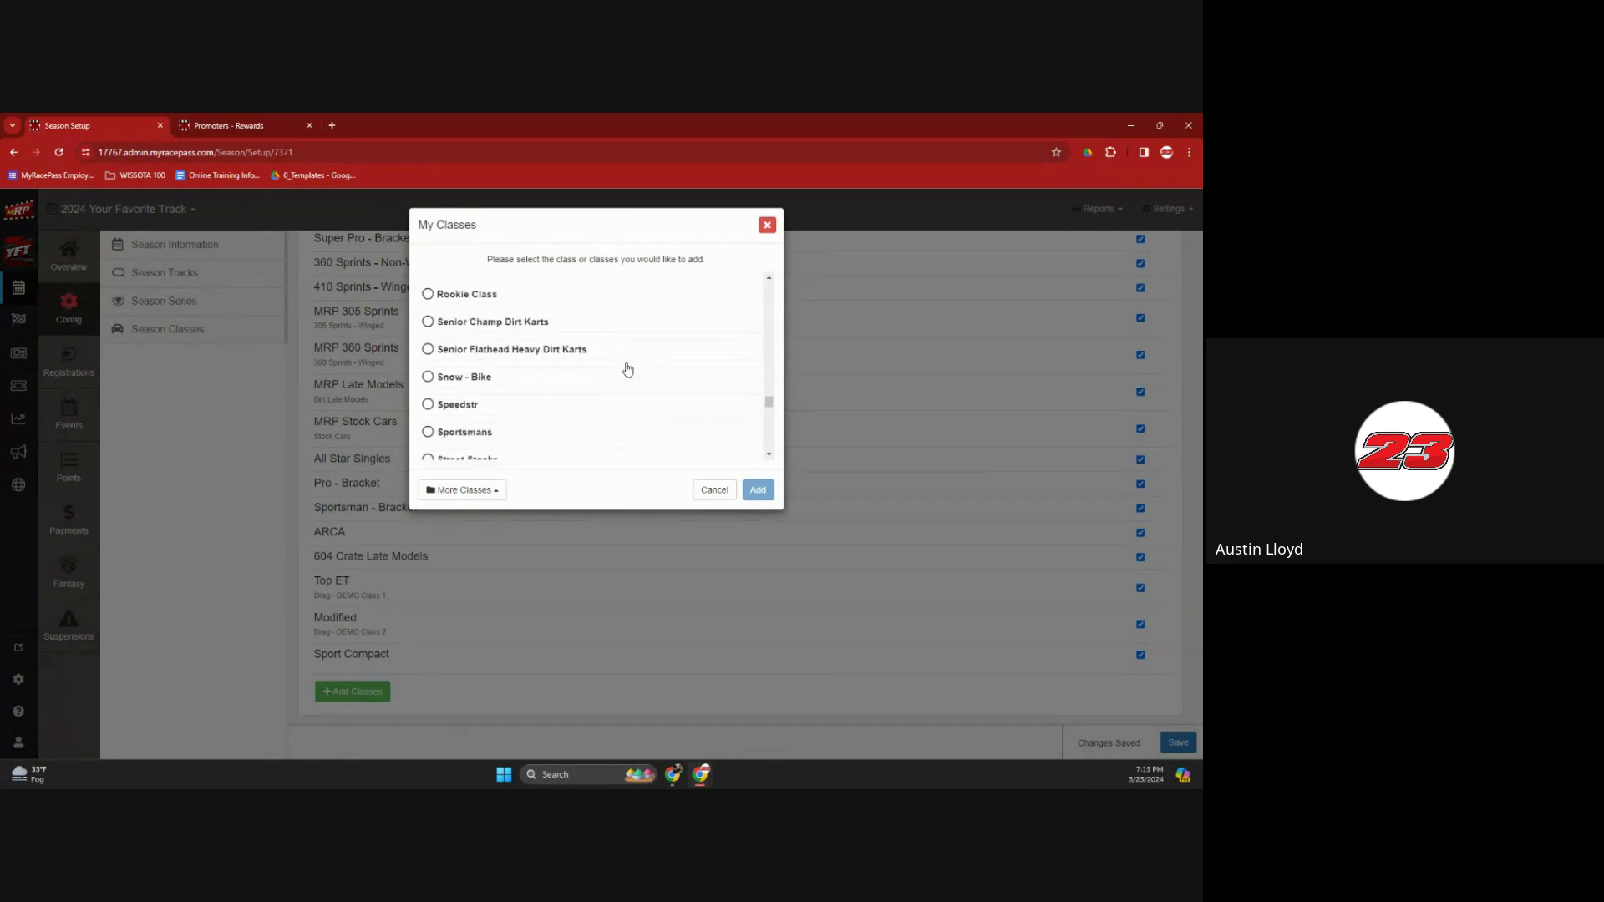
scroll(627, 369, down, 10)
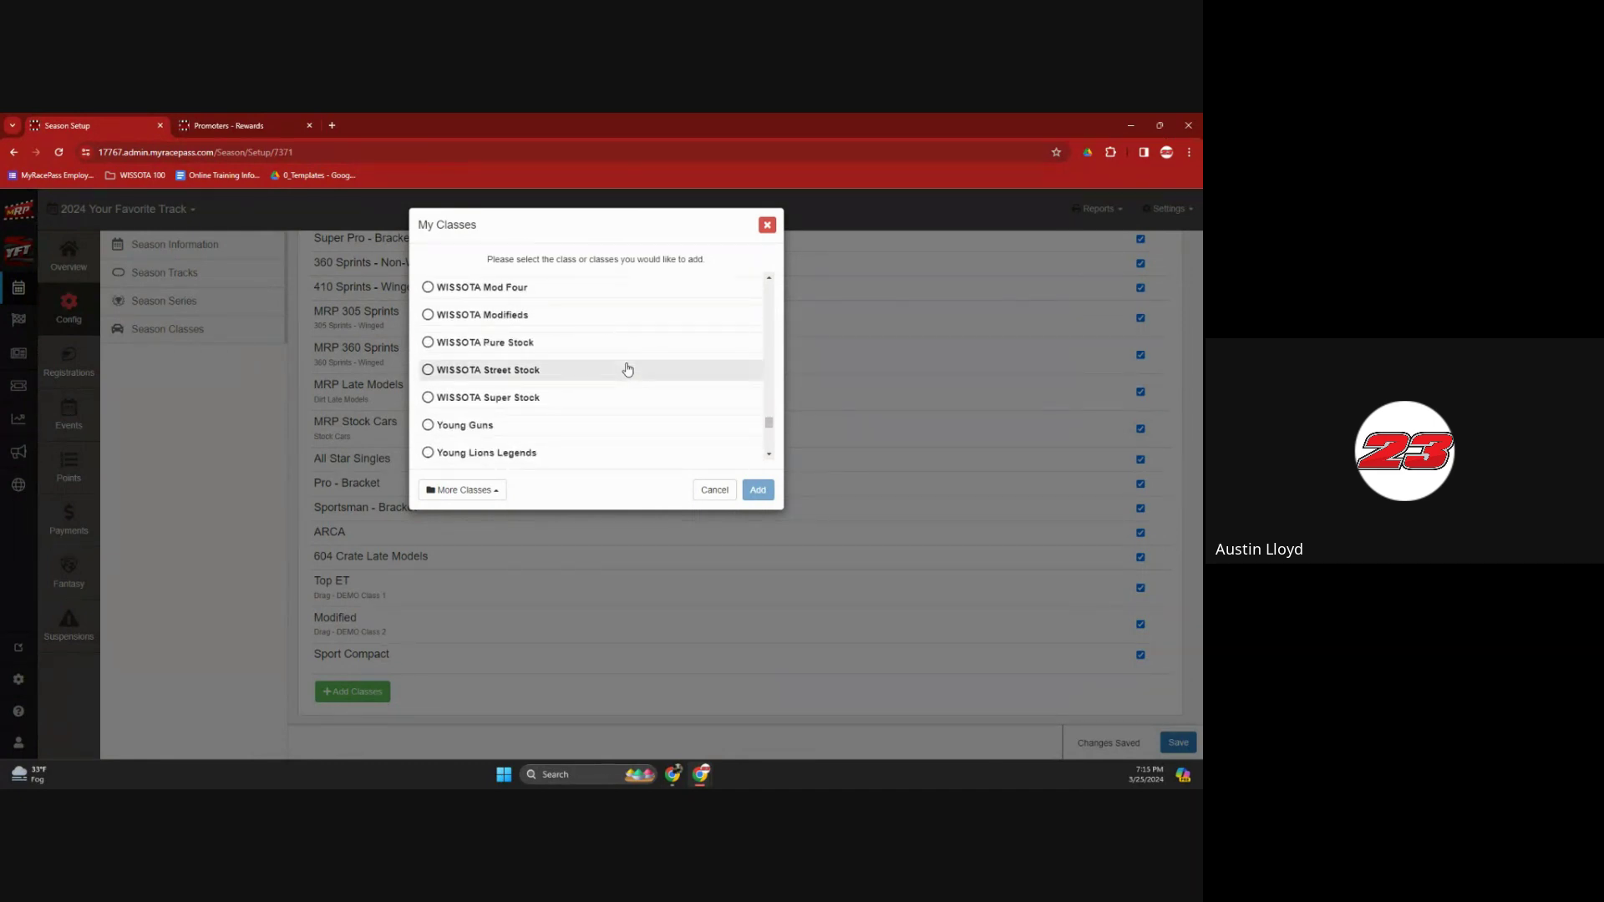
scroll(627, 369, up, 3)
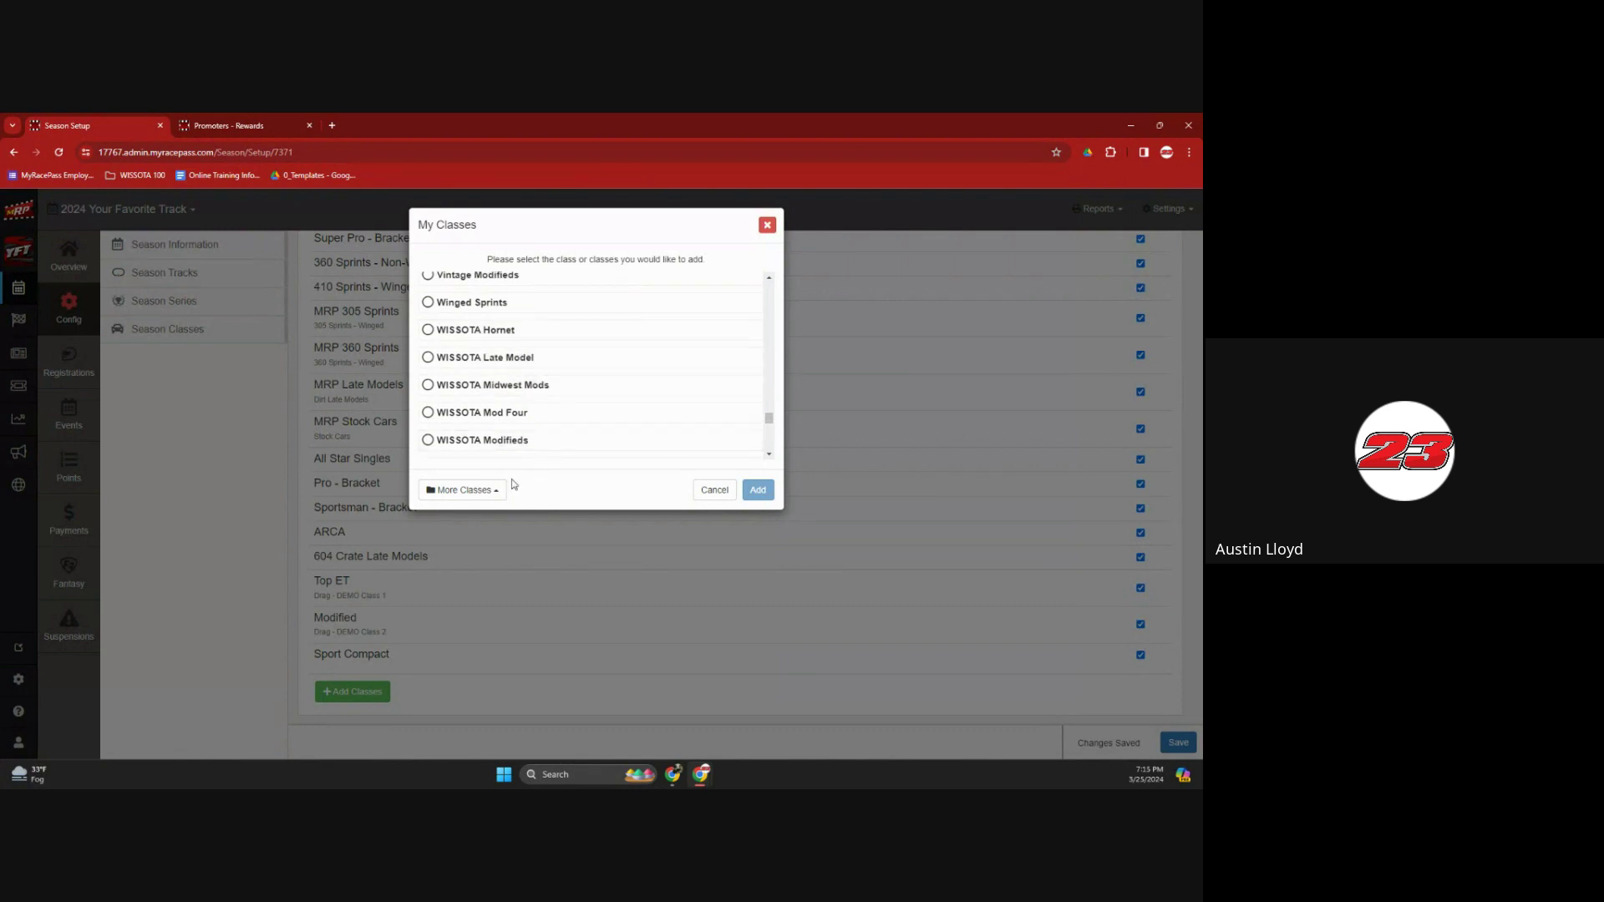
- Switch to the sanction classes, filter them by WISSOTA, look through the choices, and cancel the selection
click(485, 491)
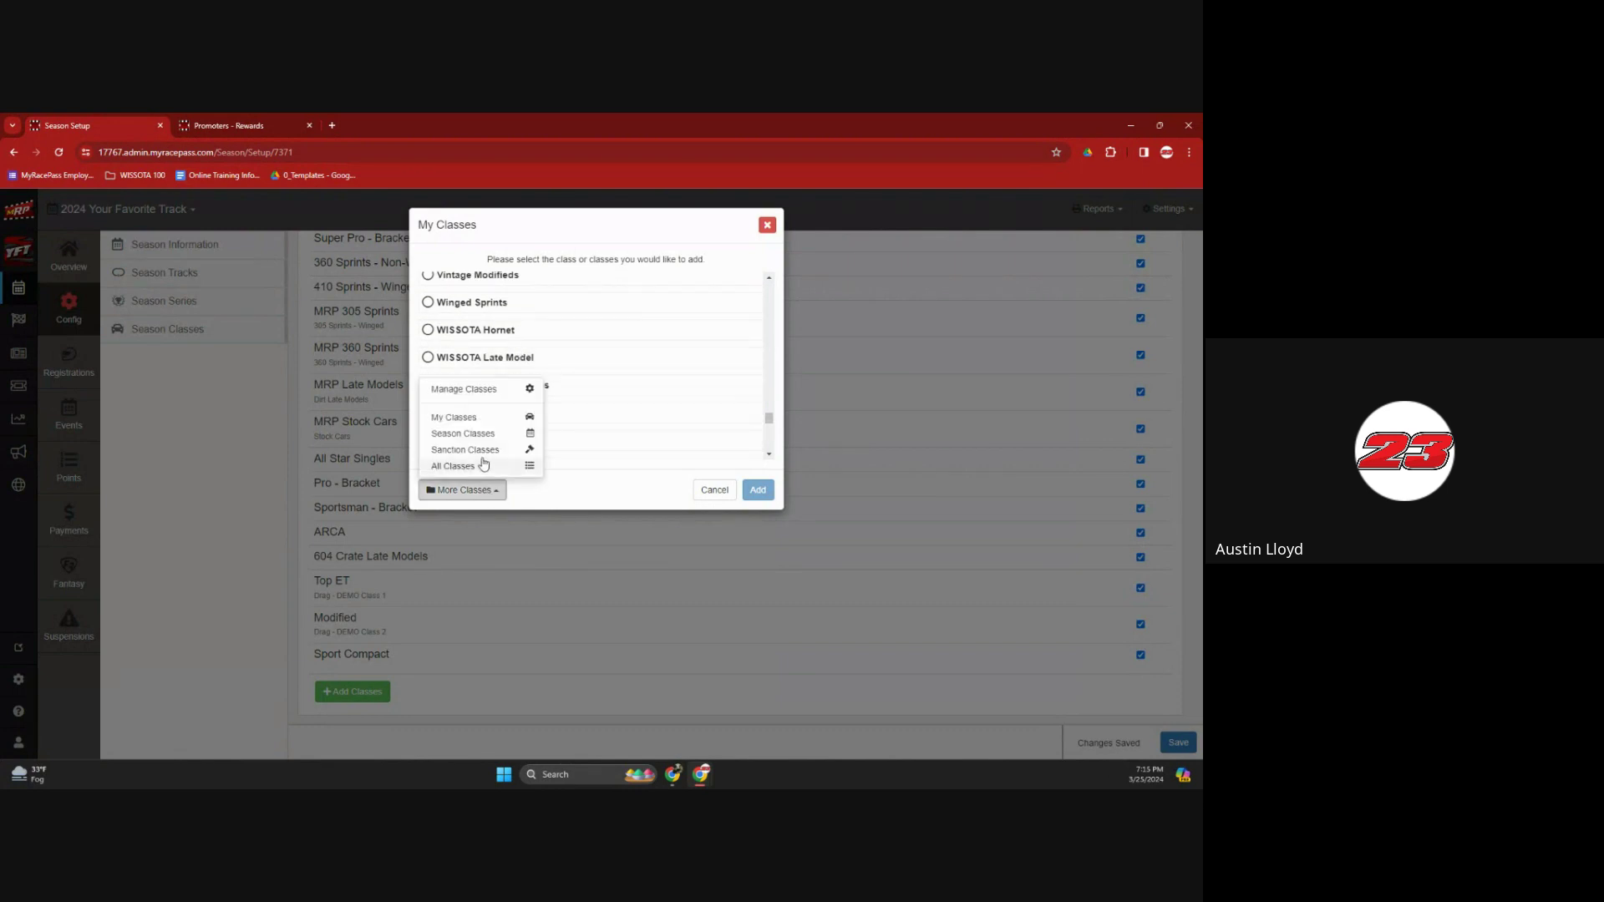
click(476, 450)
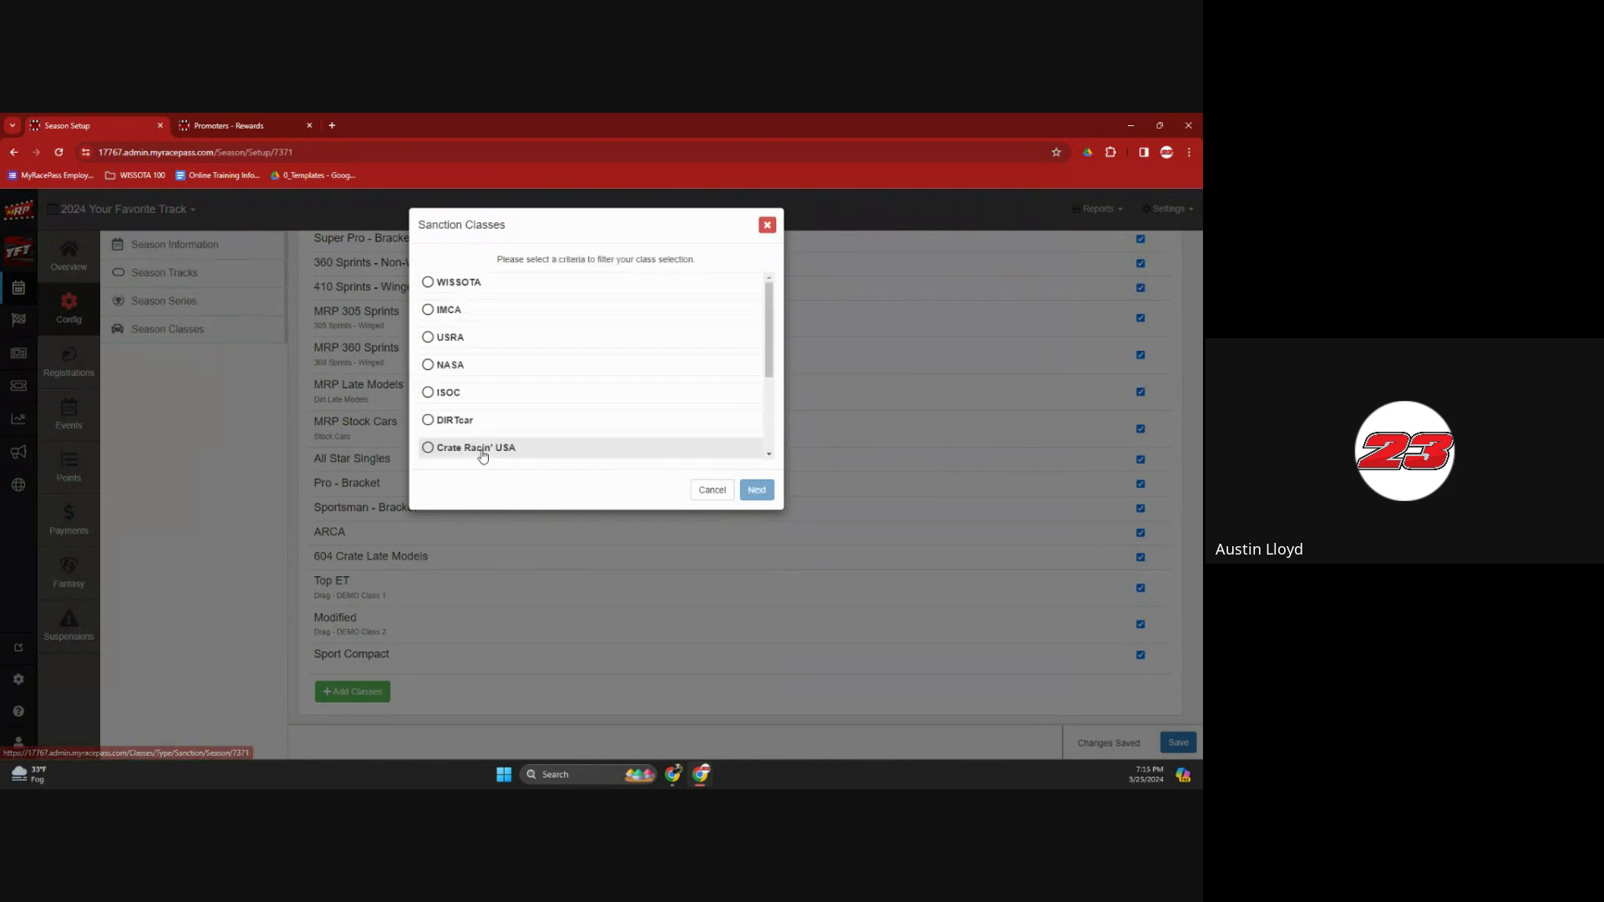
click(492, 286)
click(759, 491)
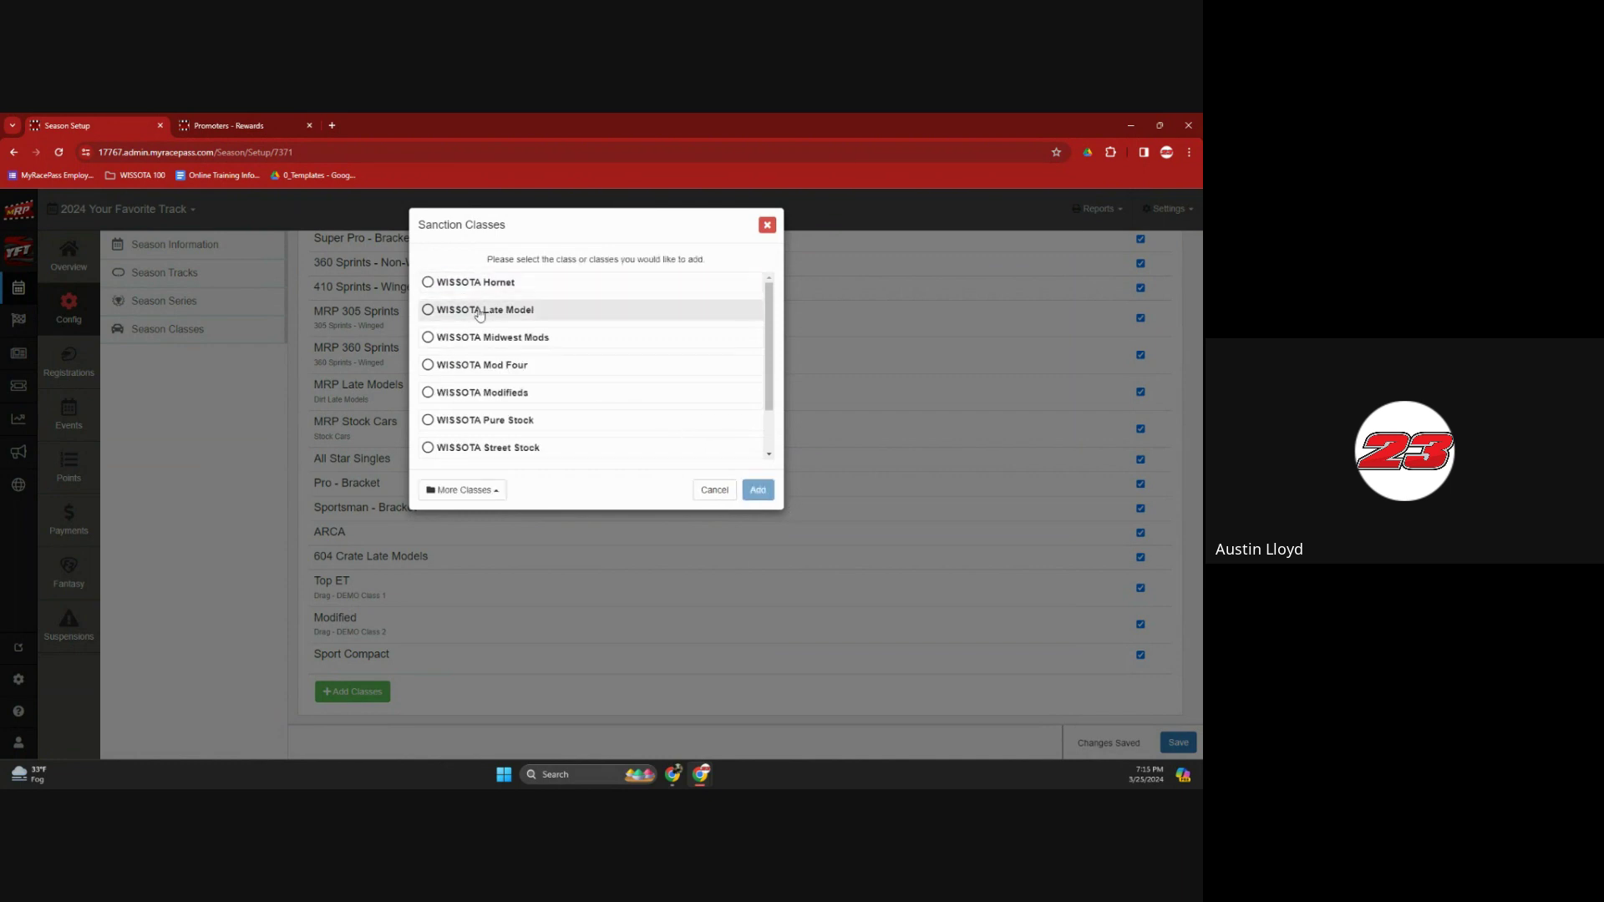
scroll(472, 325, down, 1)
scroll(489, 355, up, 1)
scroll(495, 376, down, 1)
scroll(496, 378, up, 1)
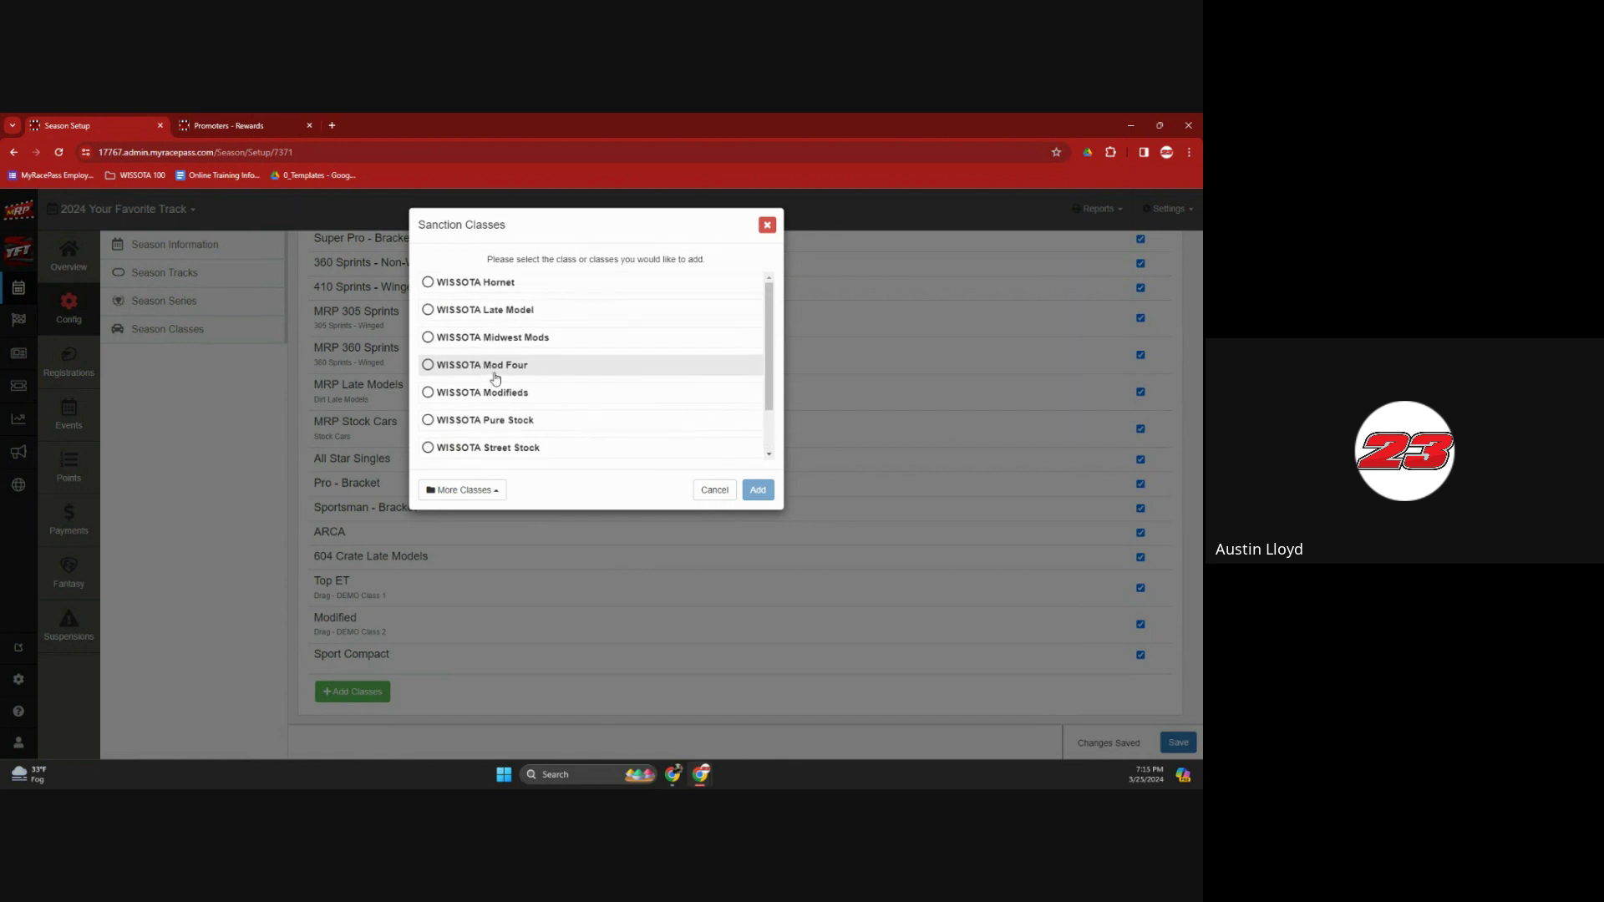
scroll(493, 367, down, 1)
scroll(490, 372, up, 1)
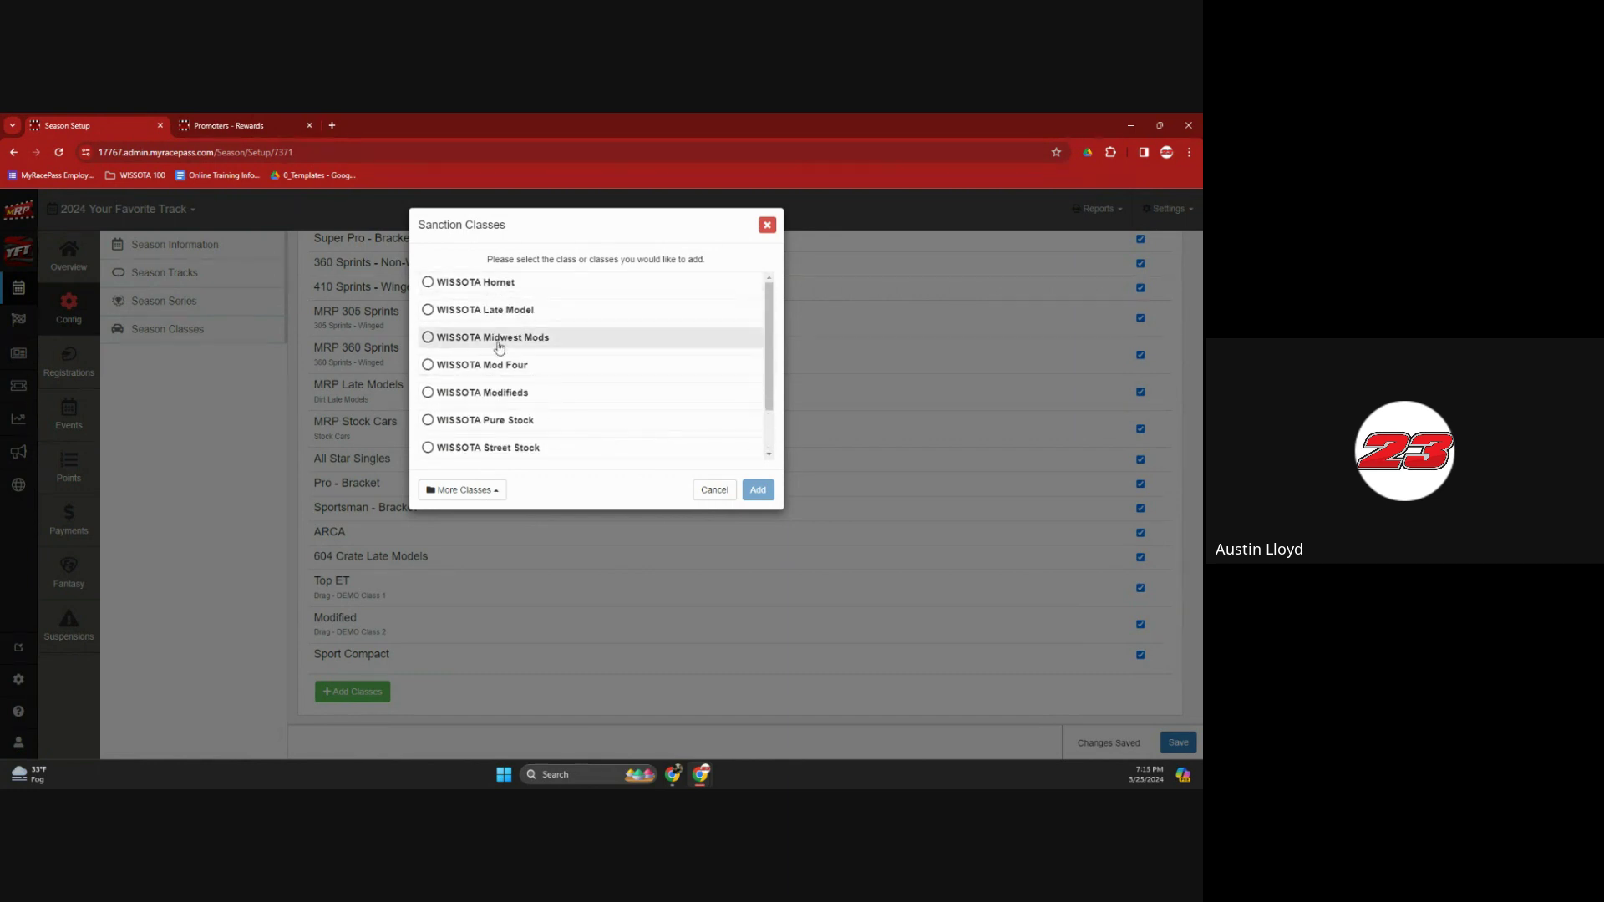
scroll(495, 342, down, 1)
scroll(497, 347, up, 1)
click(710, 490)
- Start adding season classes again and filter all classes by the Modifieds category
scroll(436, 645, up, 1)
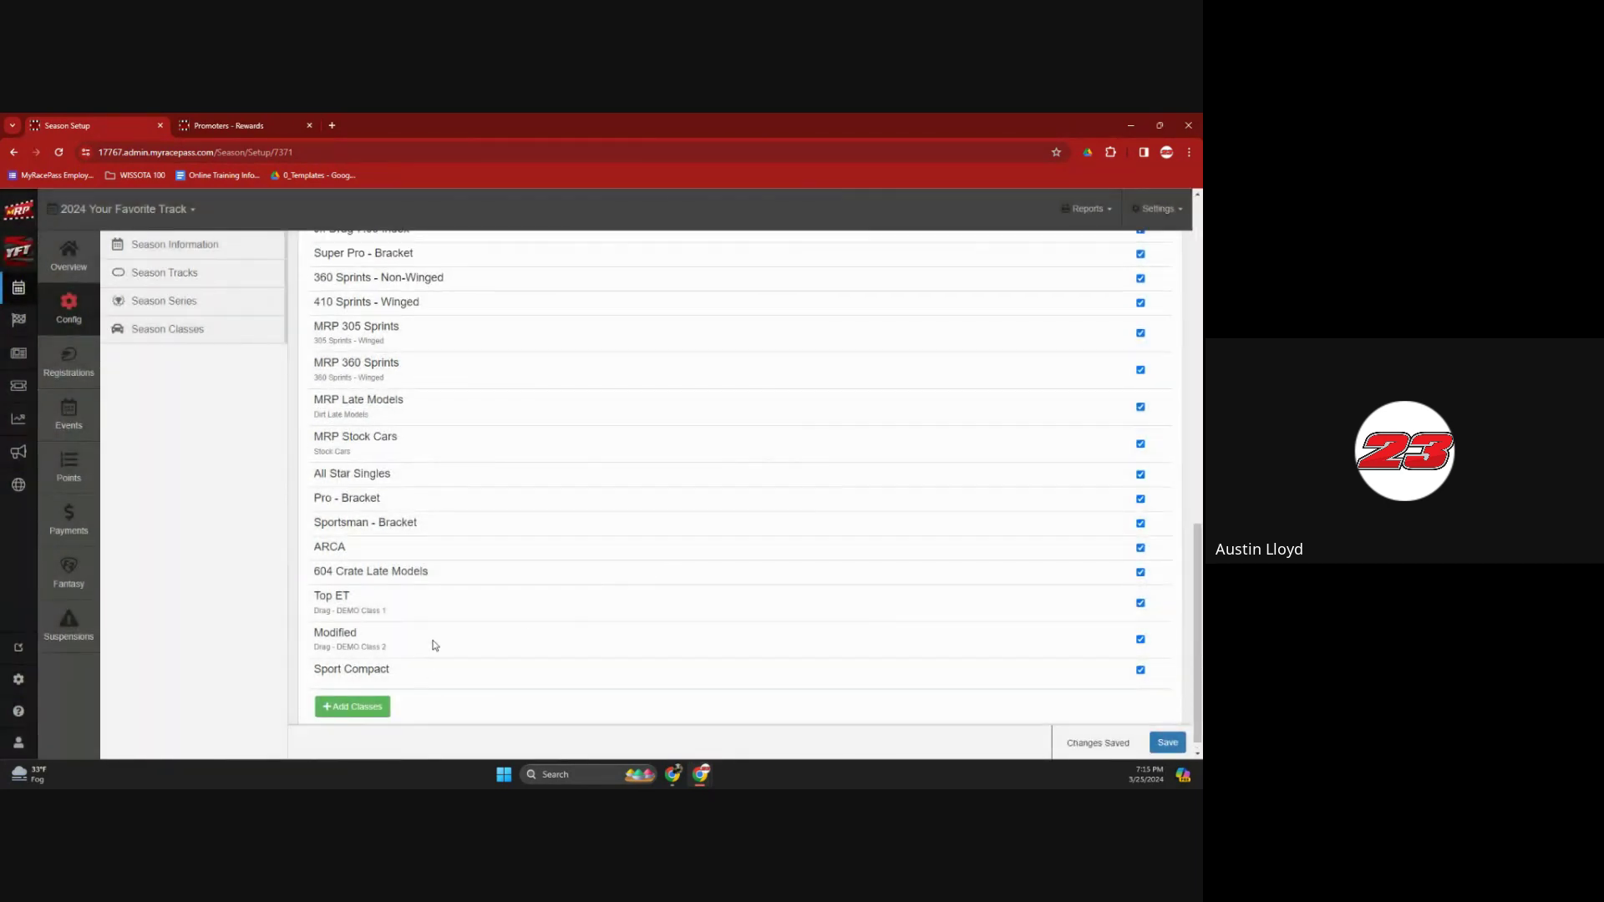
scroll(435, 644, up, 3)
scroll(435, 645, down, 2)
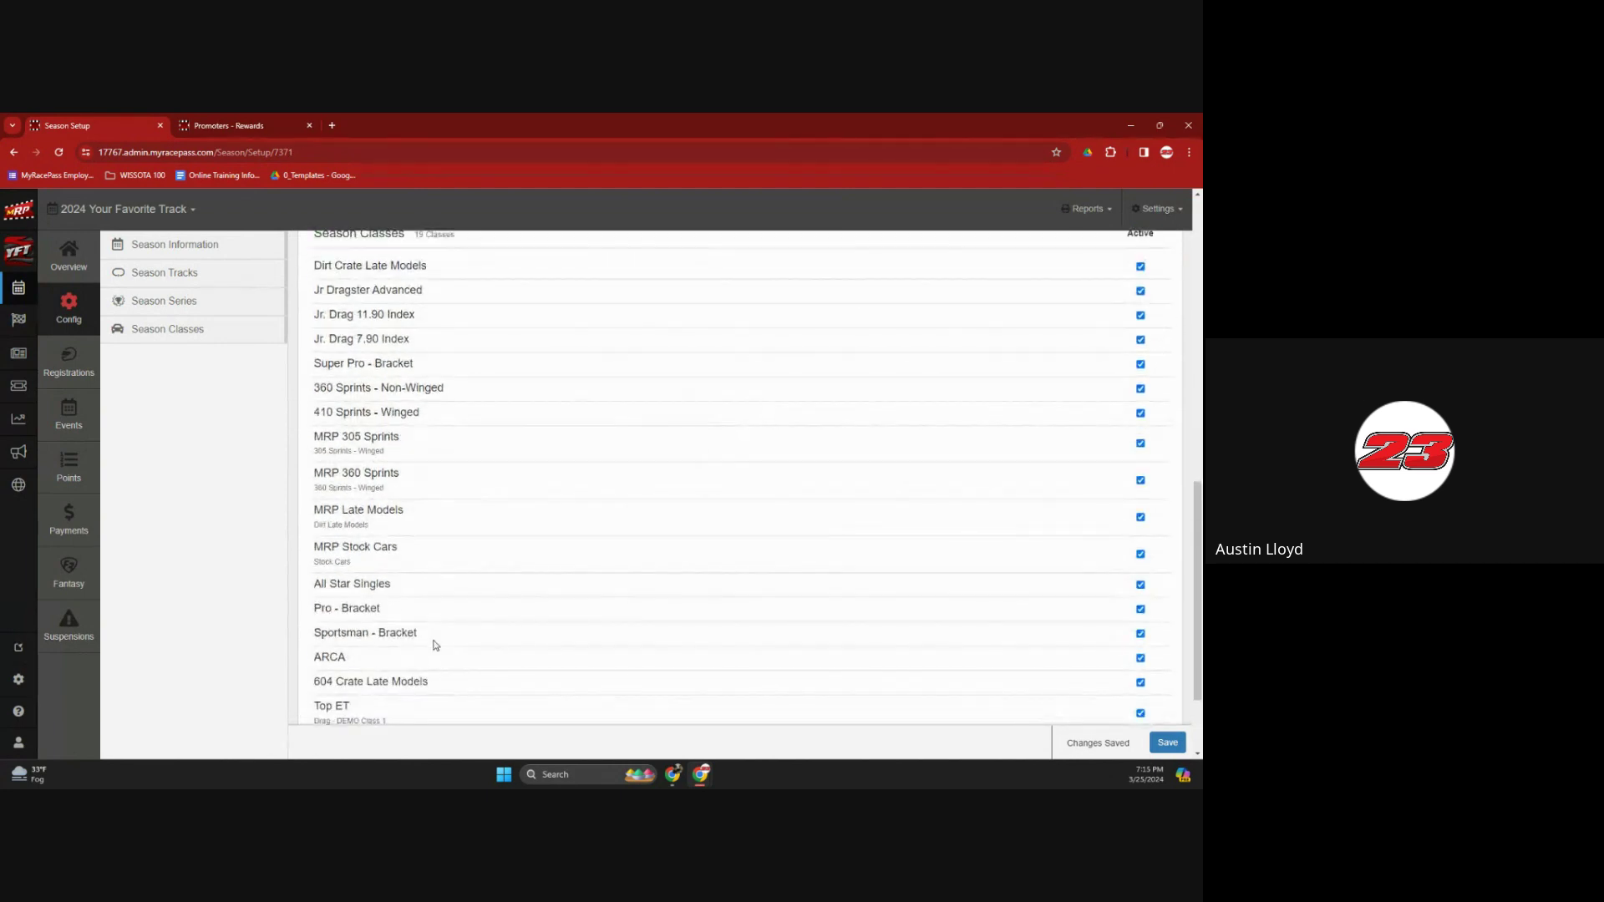
scroll(435, 645, down, 2)
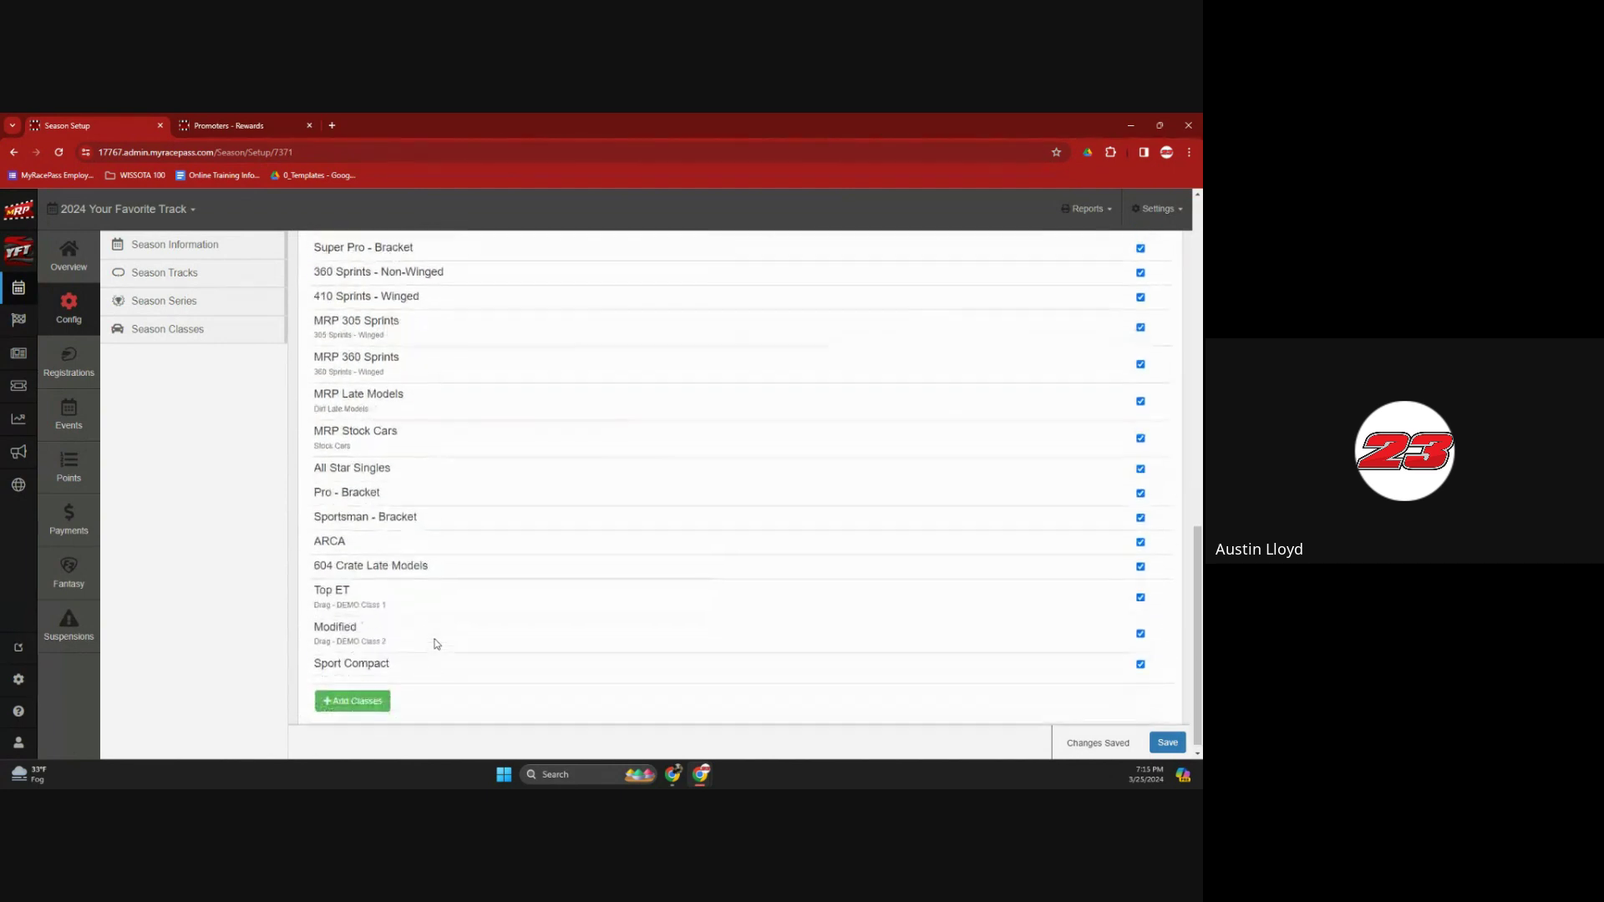
click(378, 695)
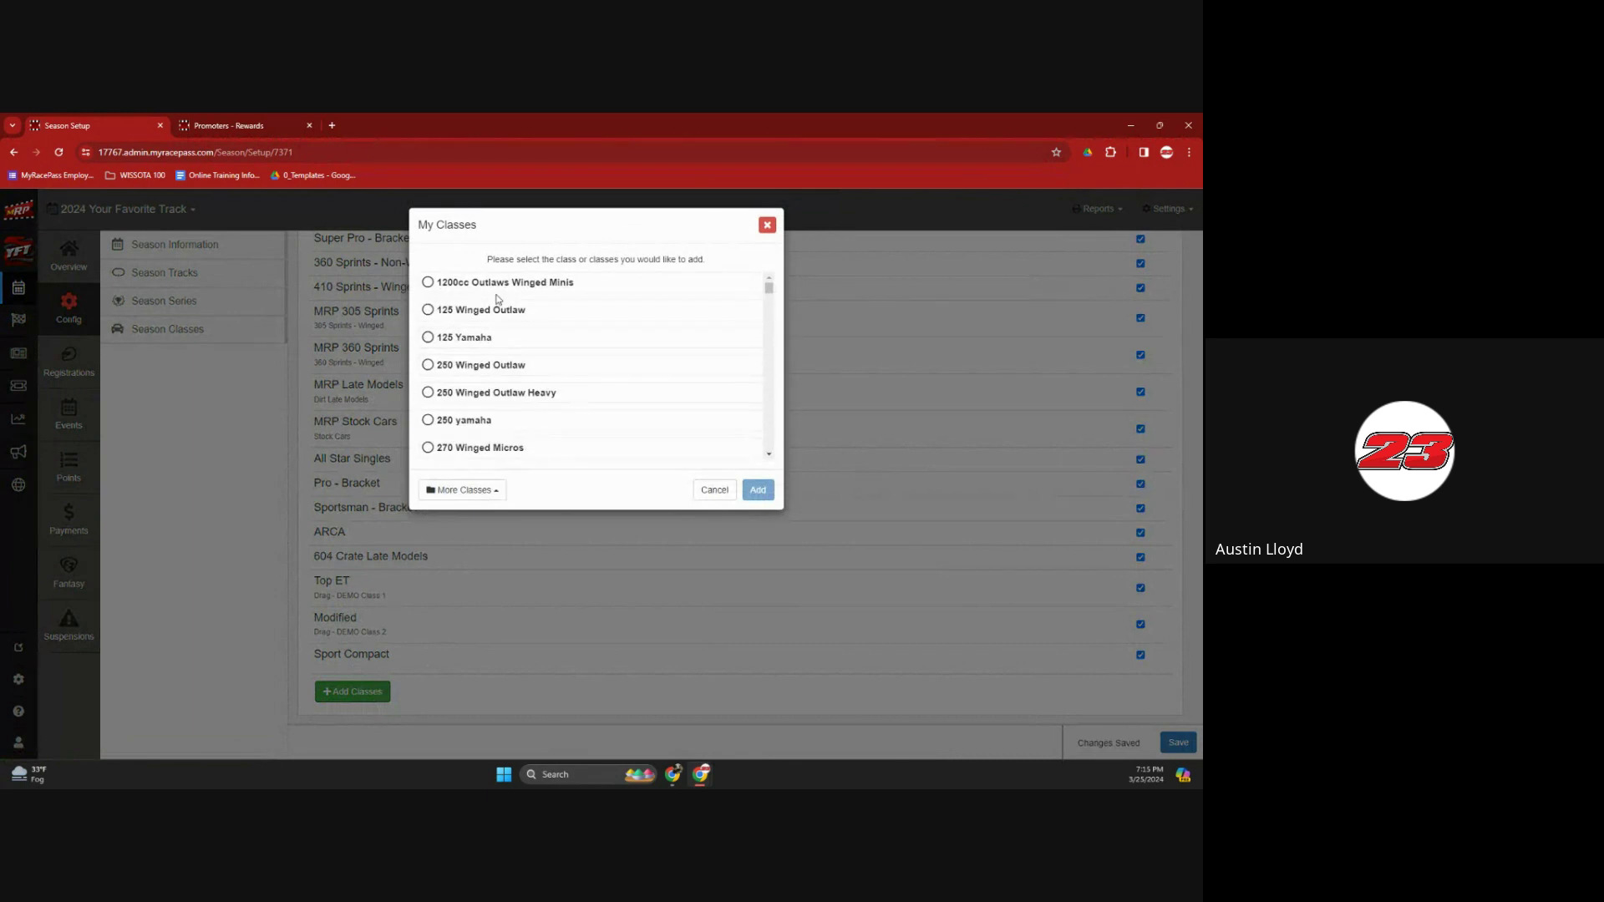
click(491, 491)
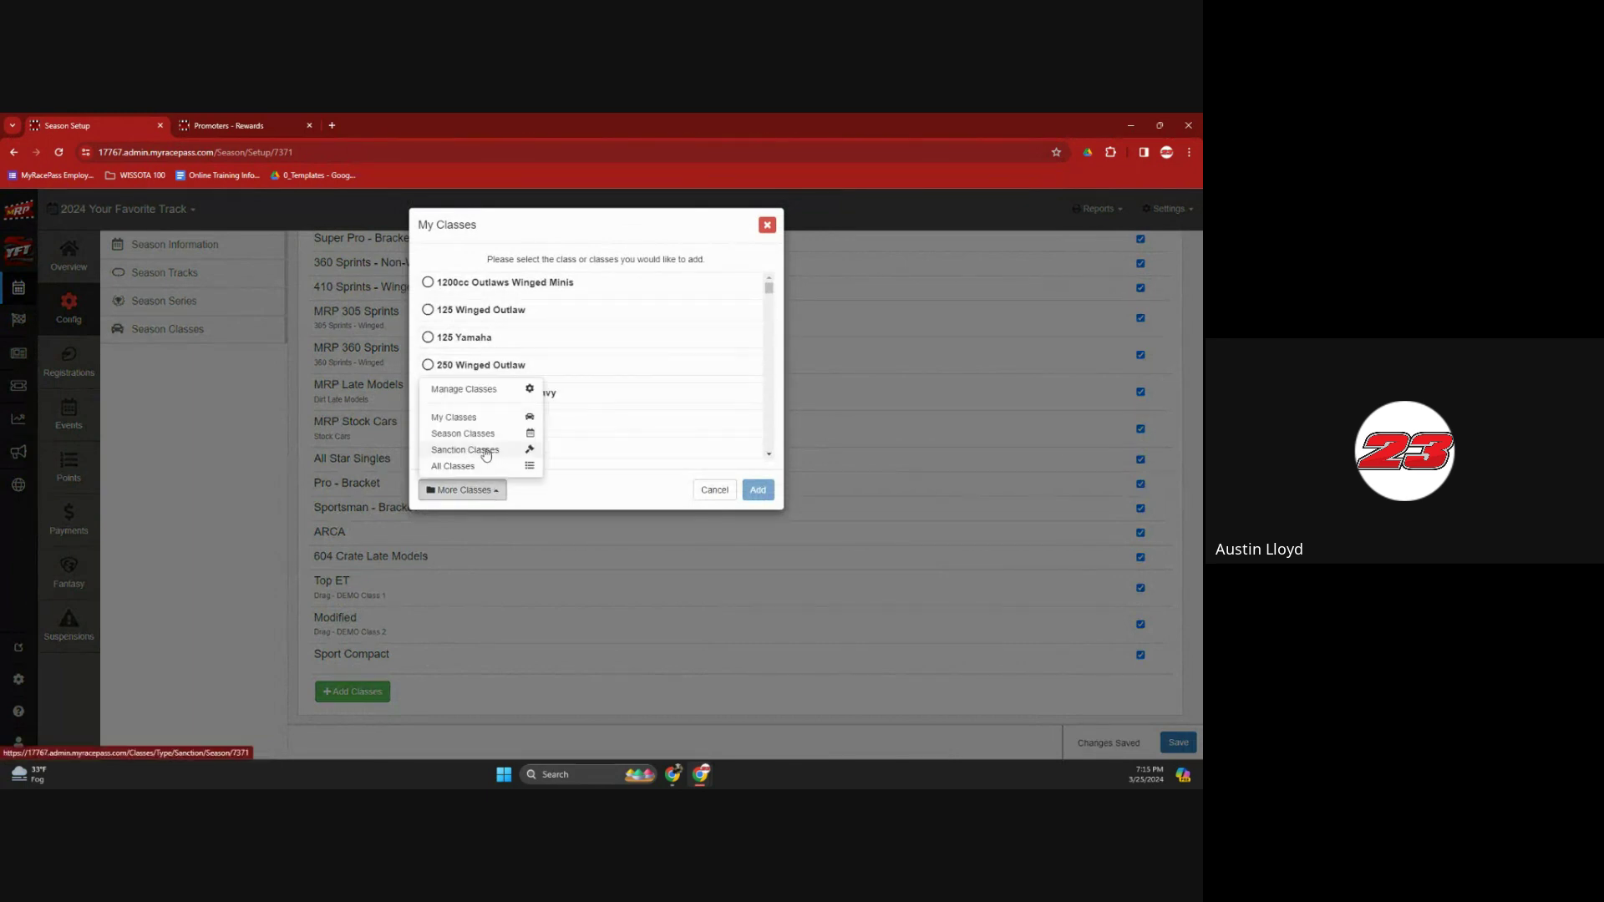
click(472, 465)
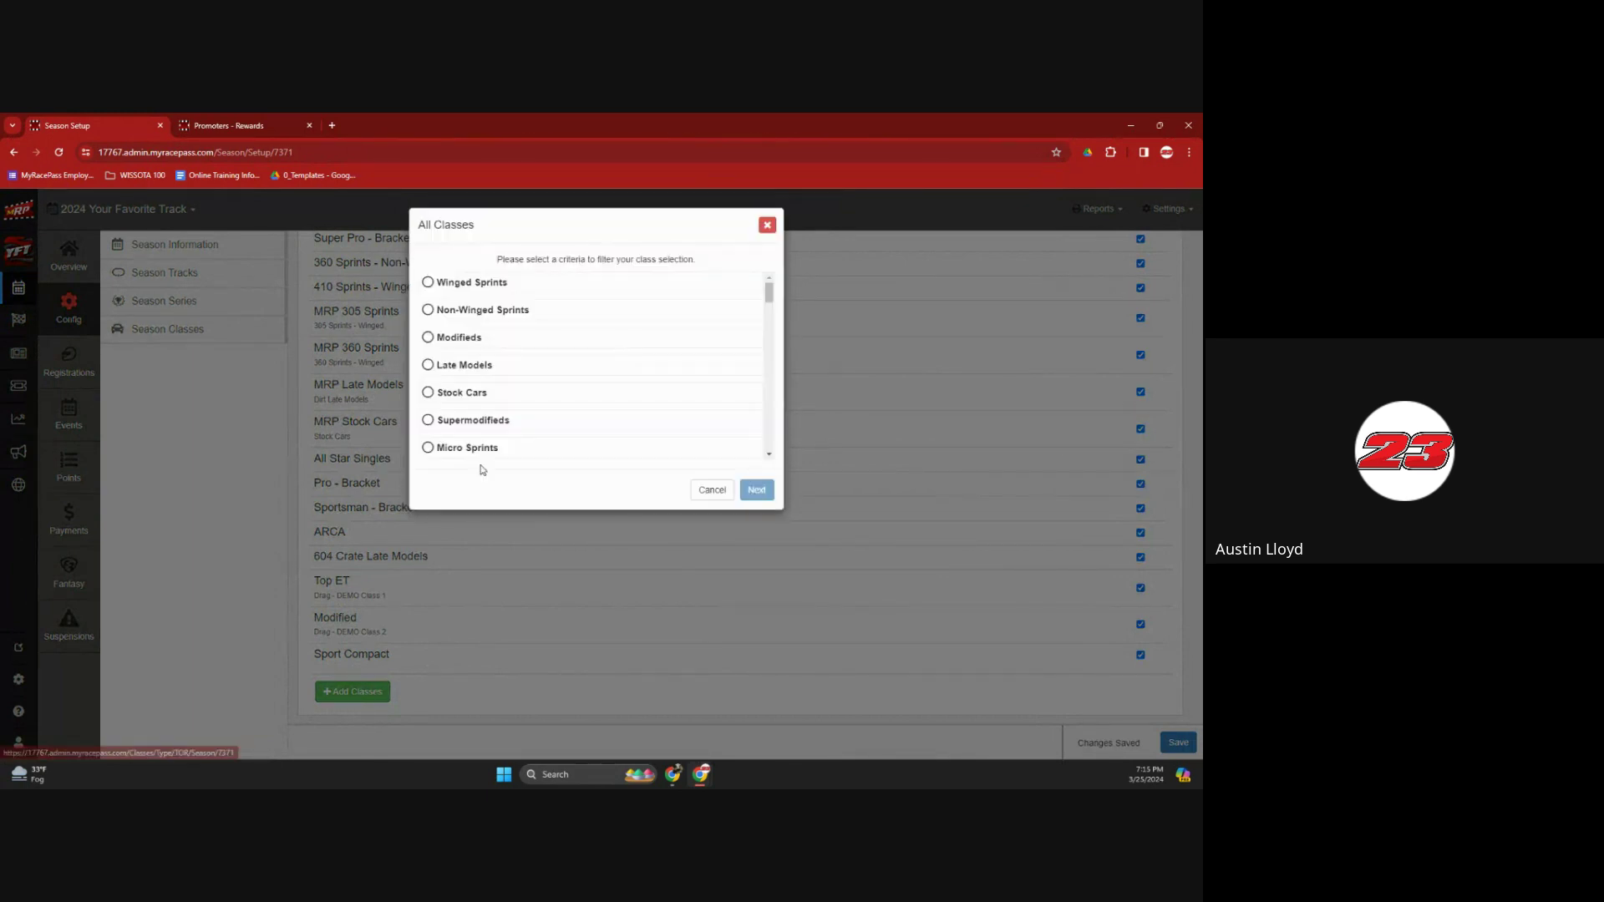
click(482, 339)
click(754, 493)
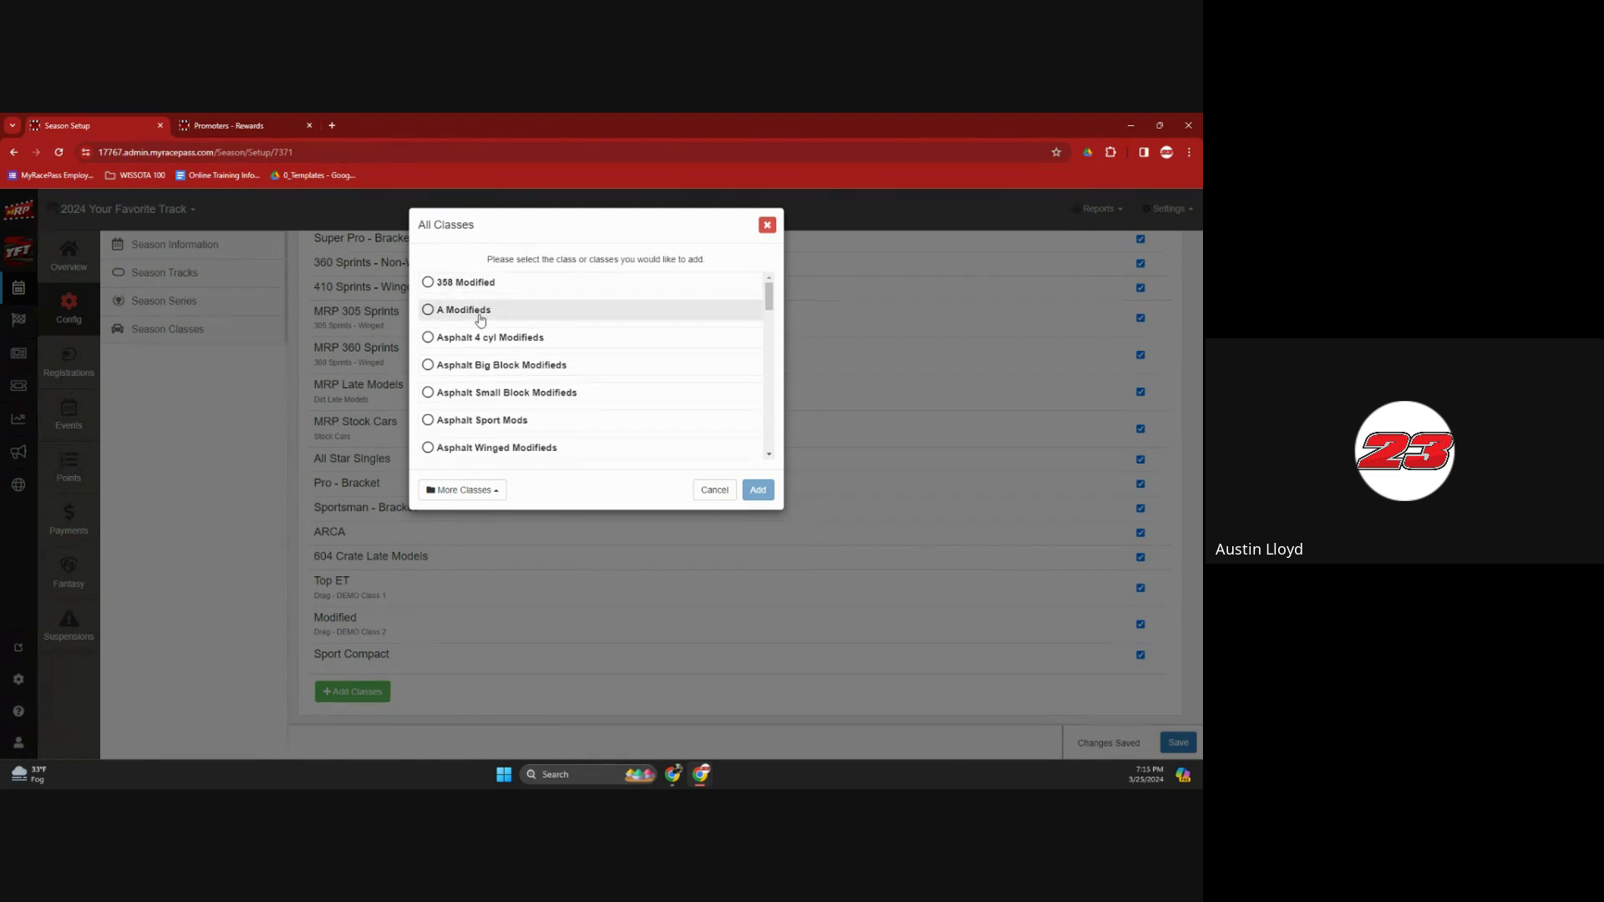
- Look through the full list of Modifieds classes and close the class selection without adding any
scroll(480, 320, down, 8)
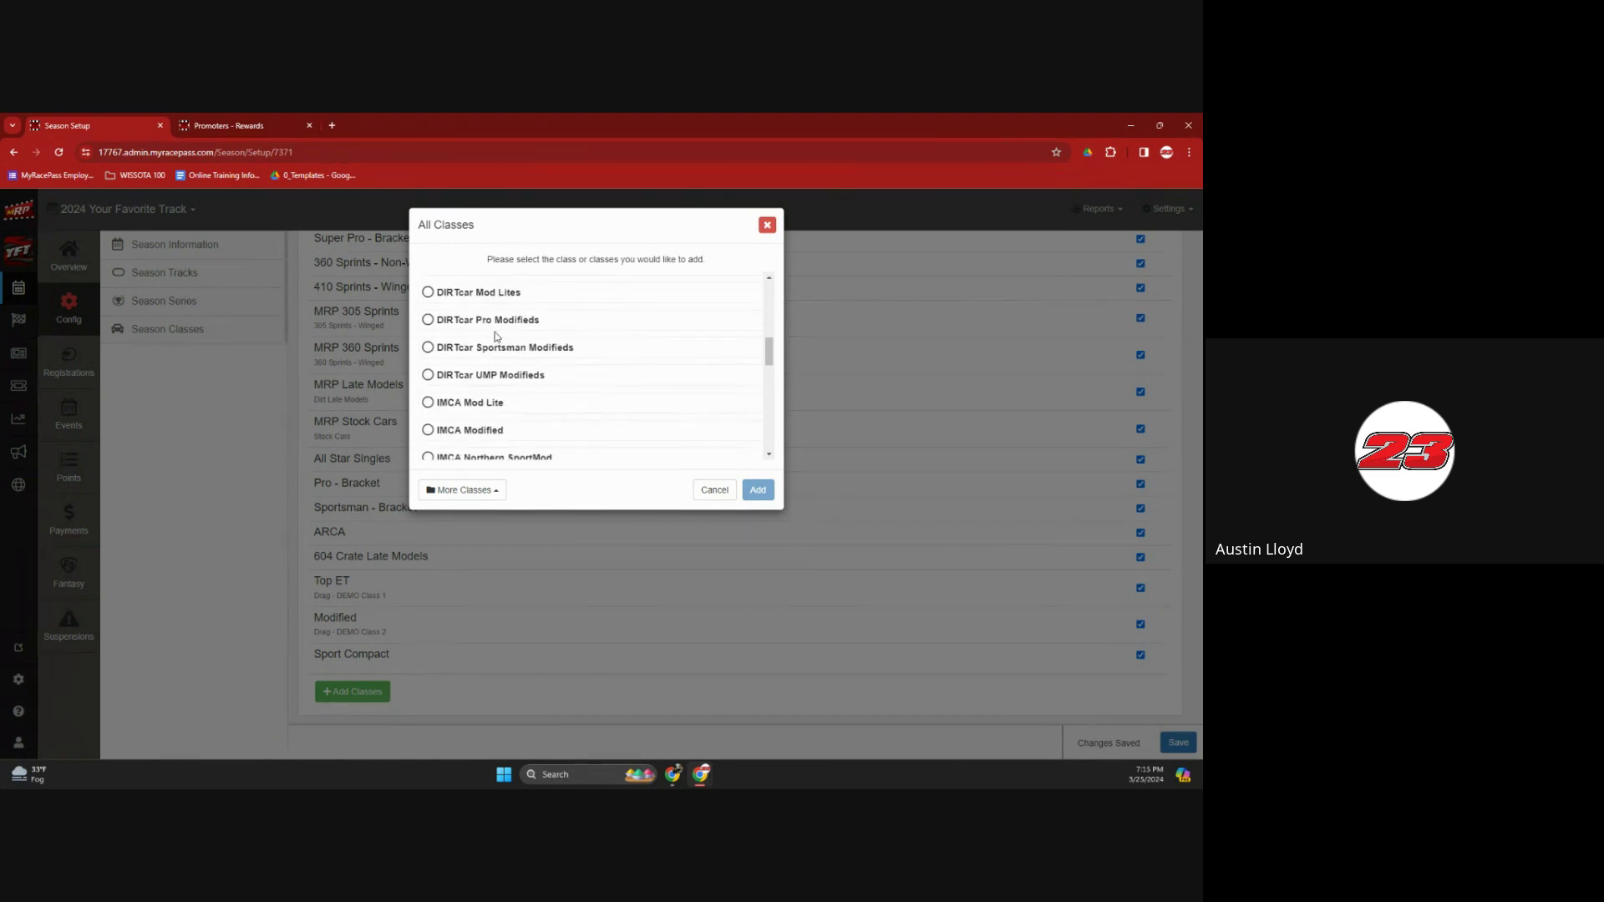
scroll(497, 342, down, 3)
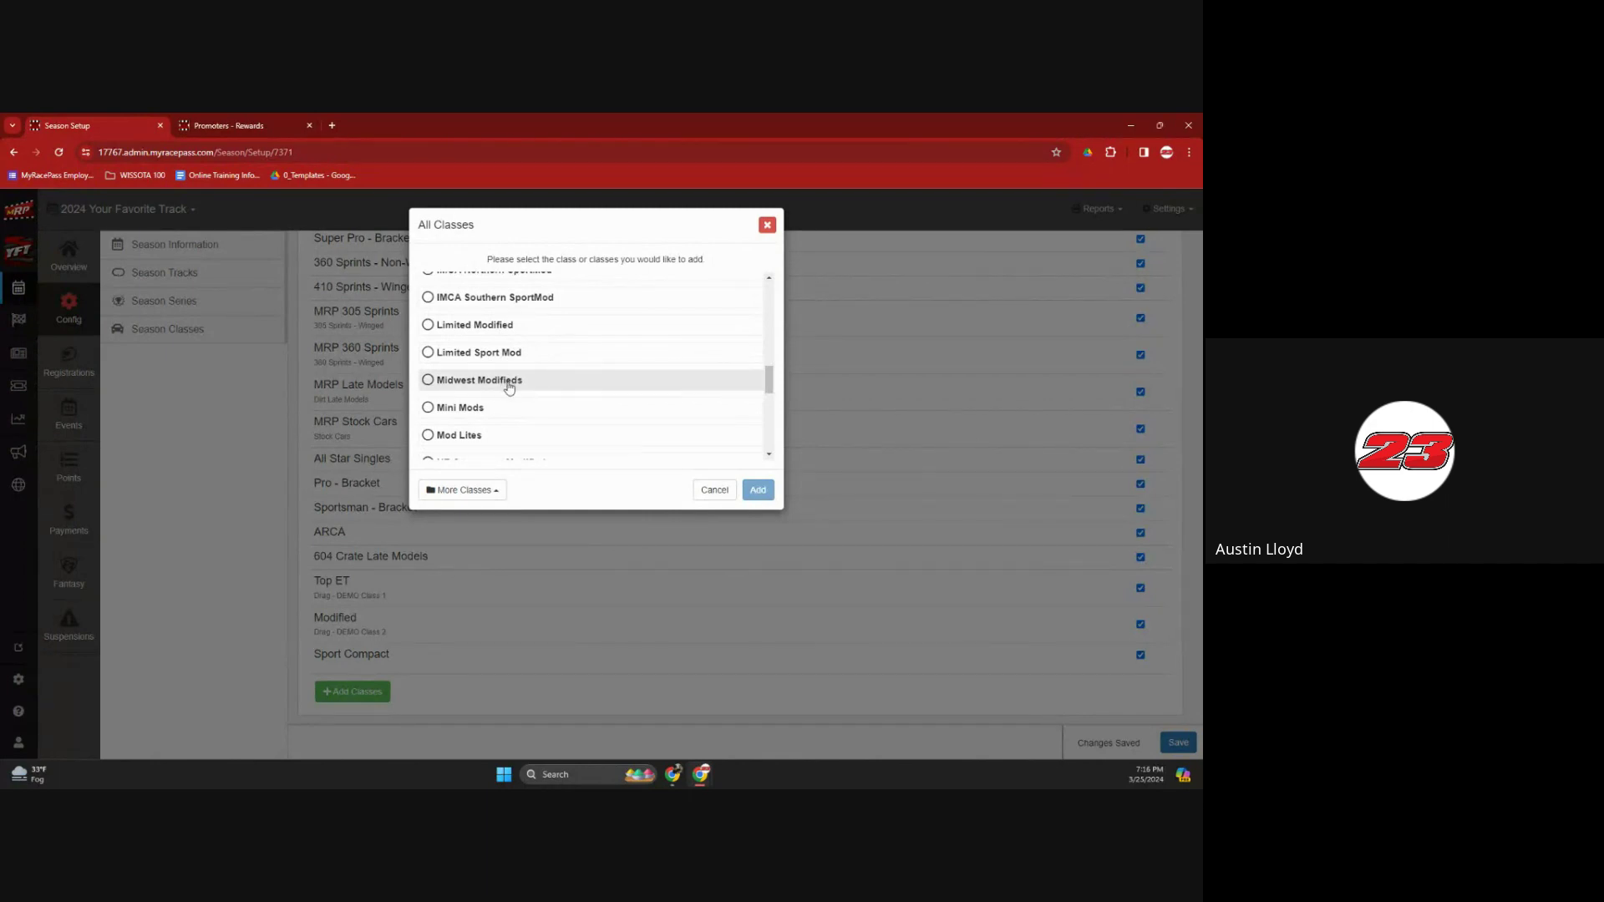
scroll(509, 386, down, 5)
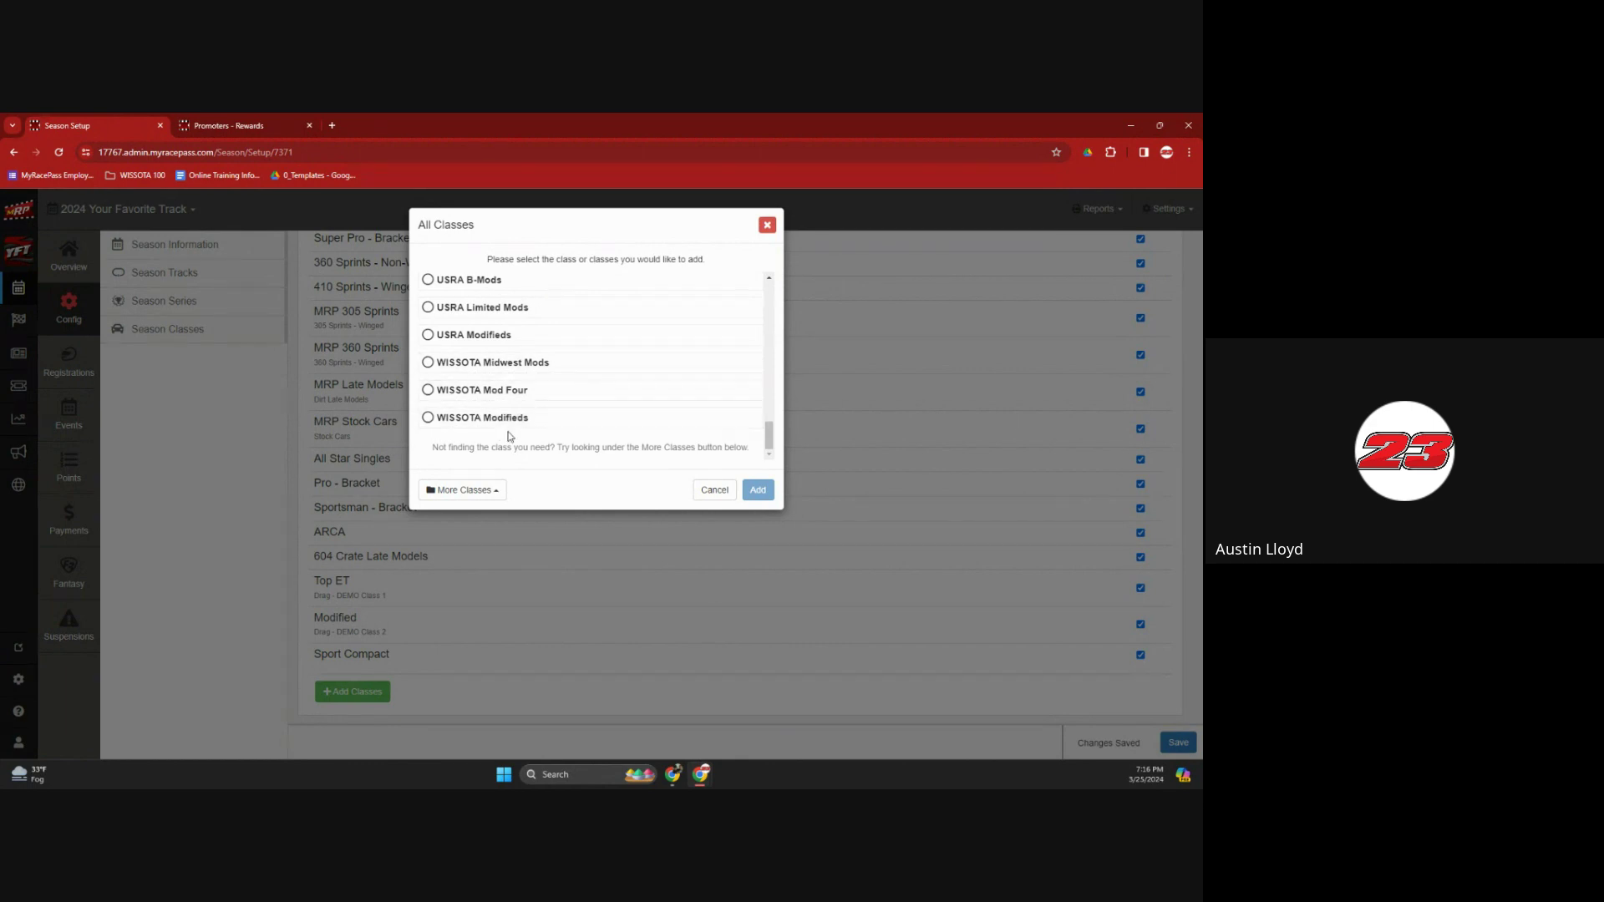
scroll(494, 441, up, 4)
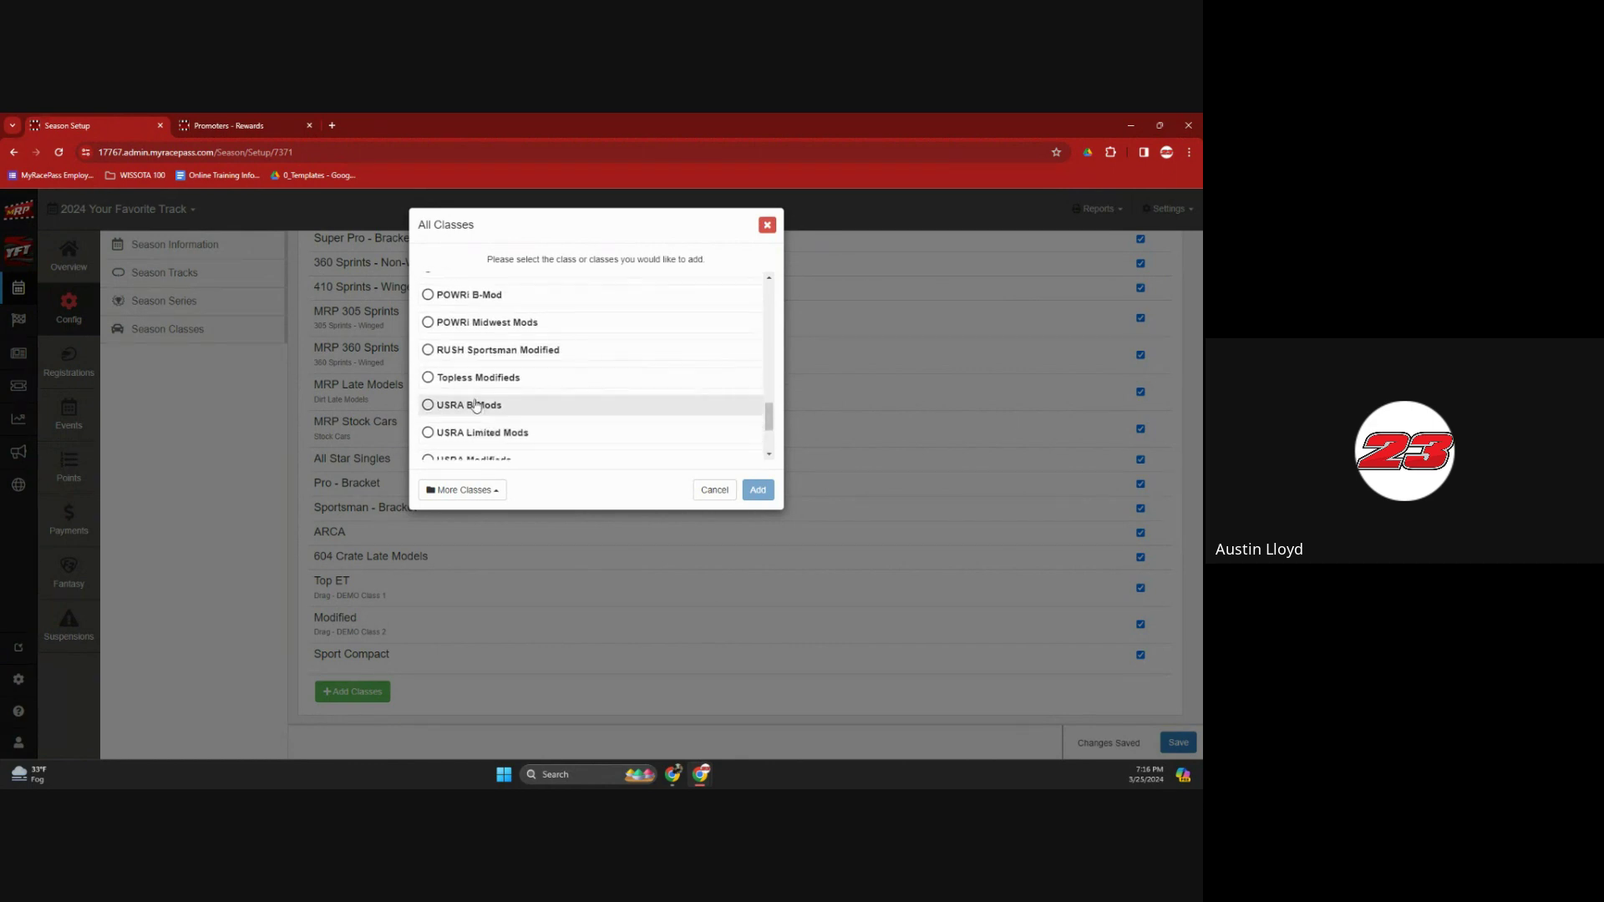
scroll(514, 416, up, 3)
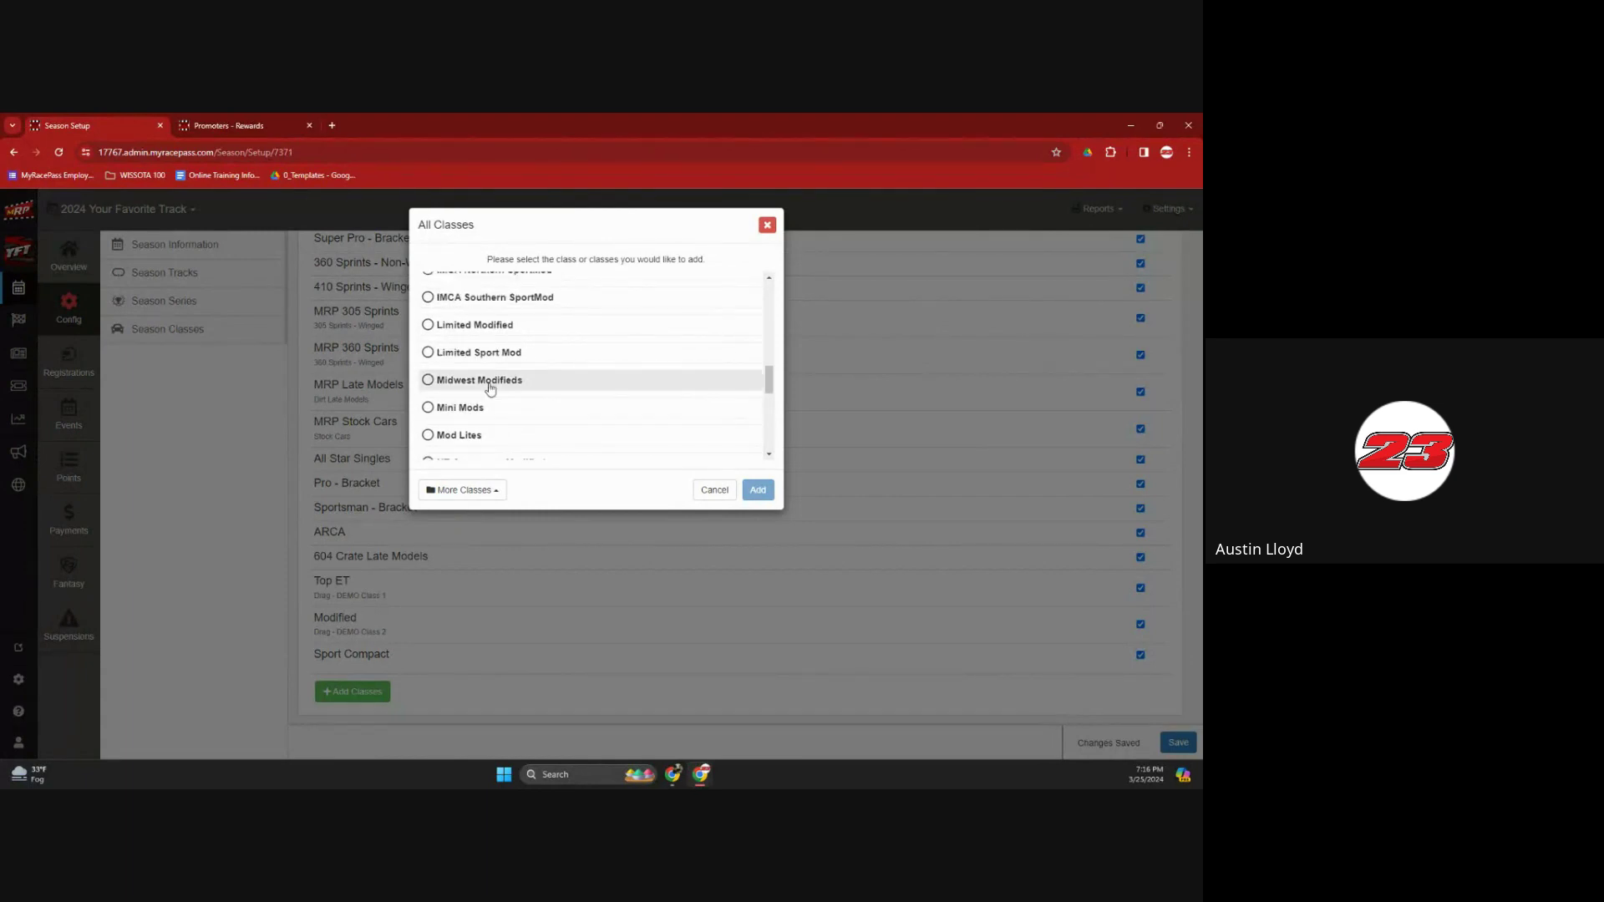
scroll(490, 388, up, 5)
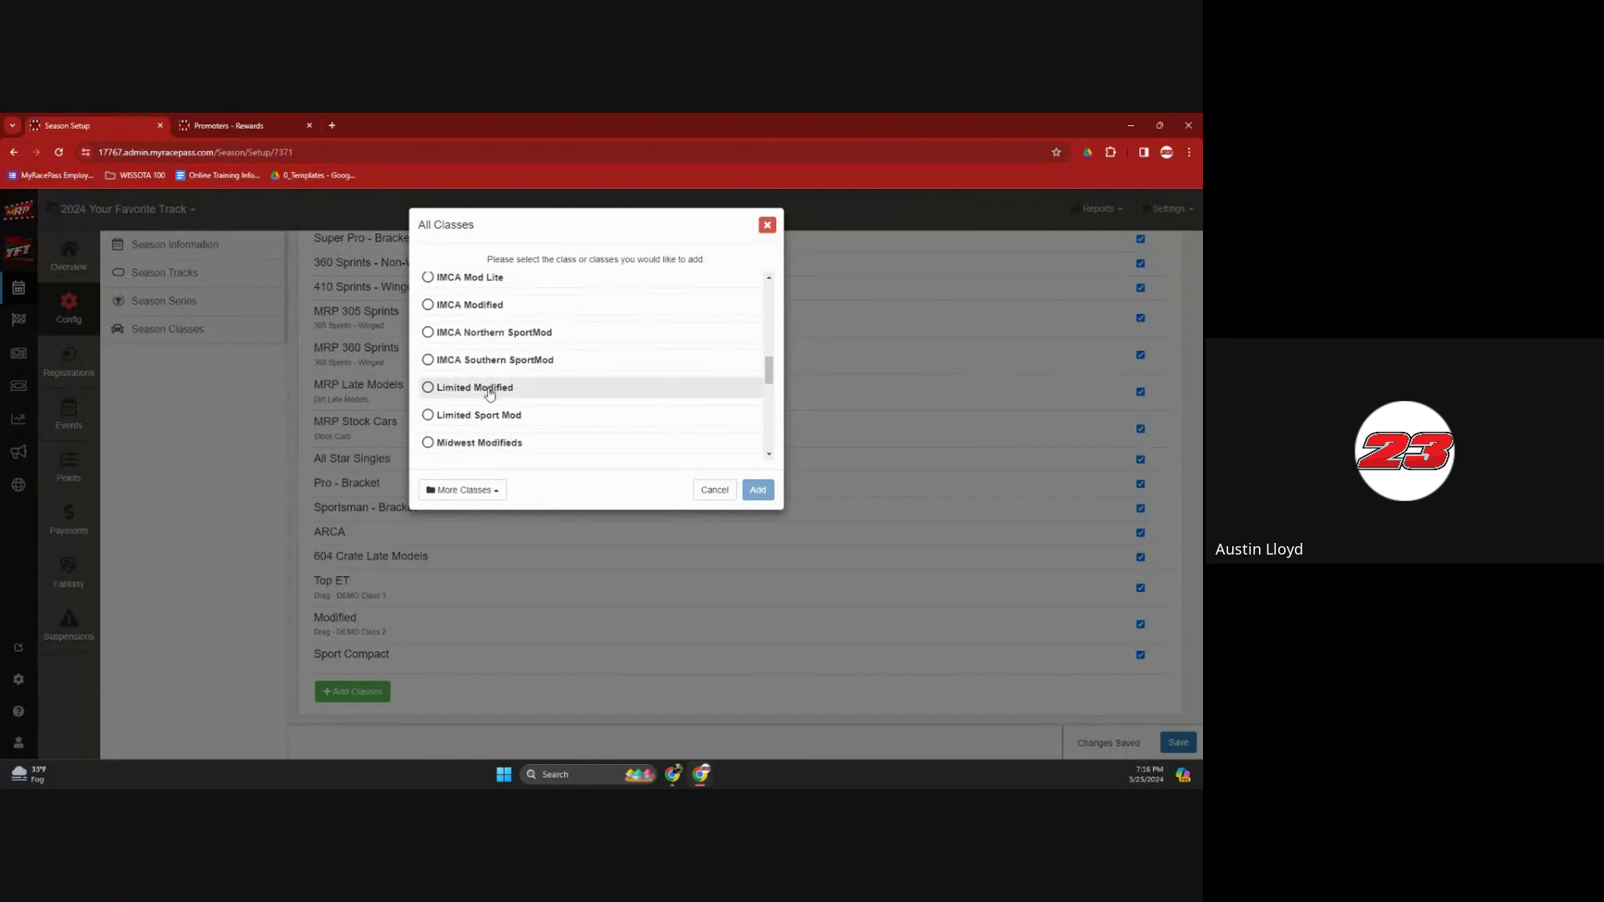
scroll(490, 388, up, 5)
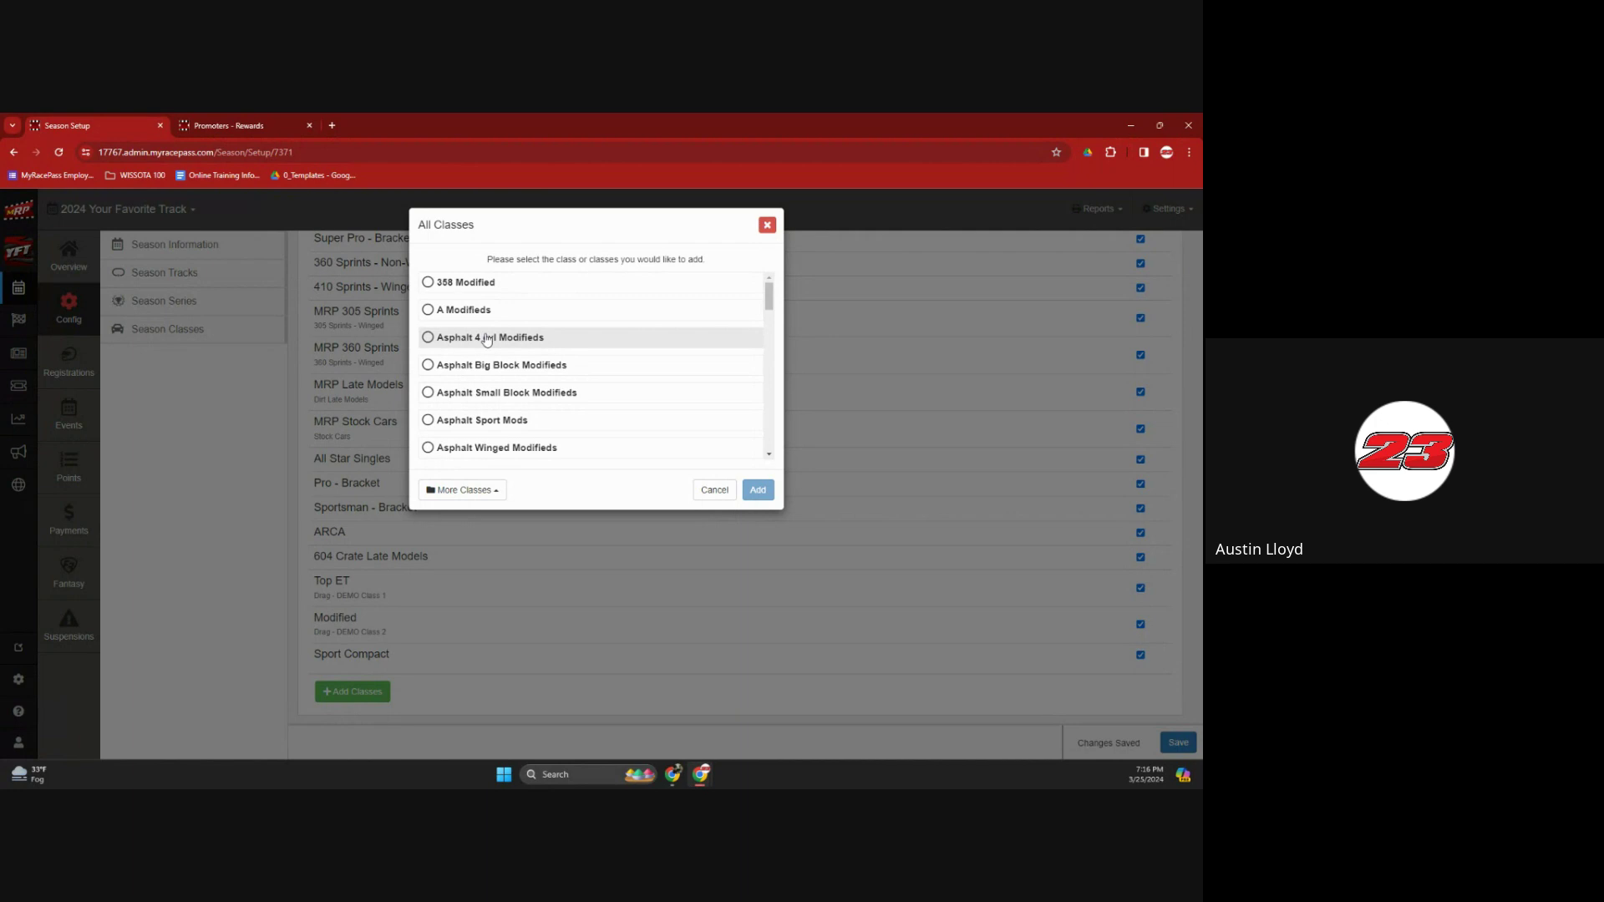
scroll(487, 338, down, 15)
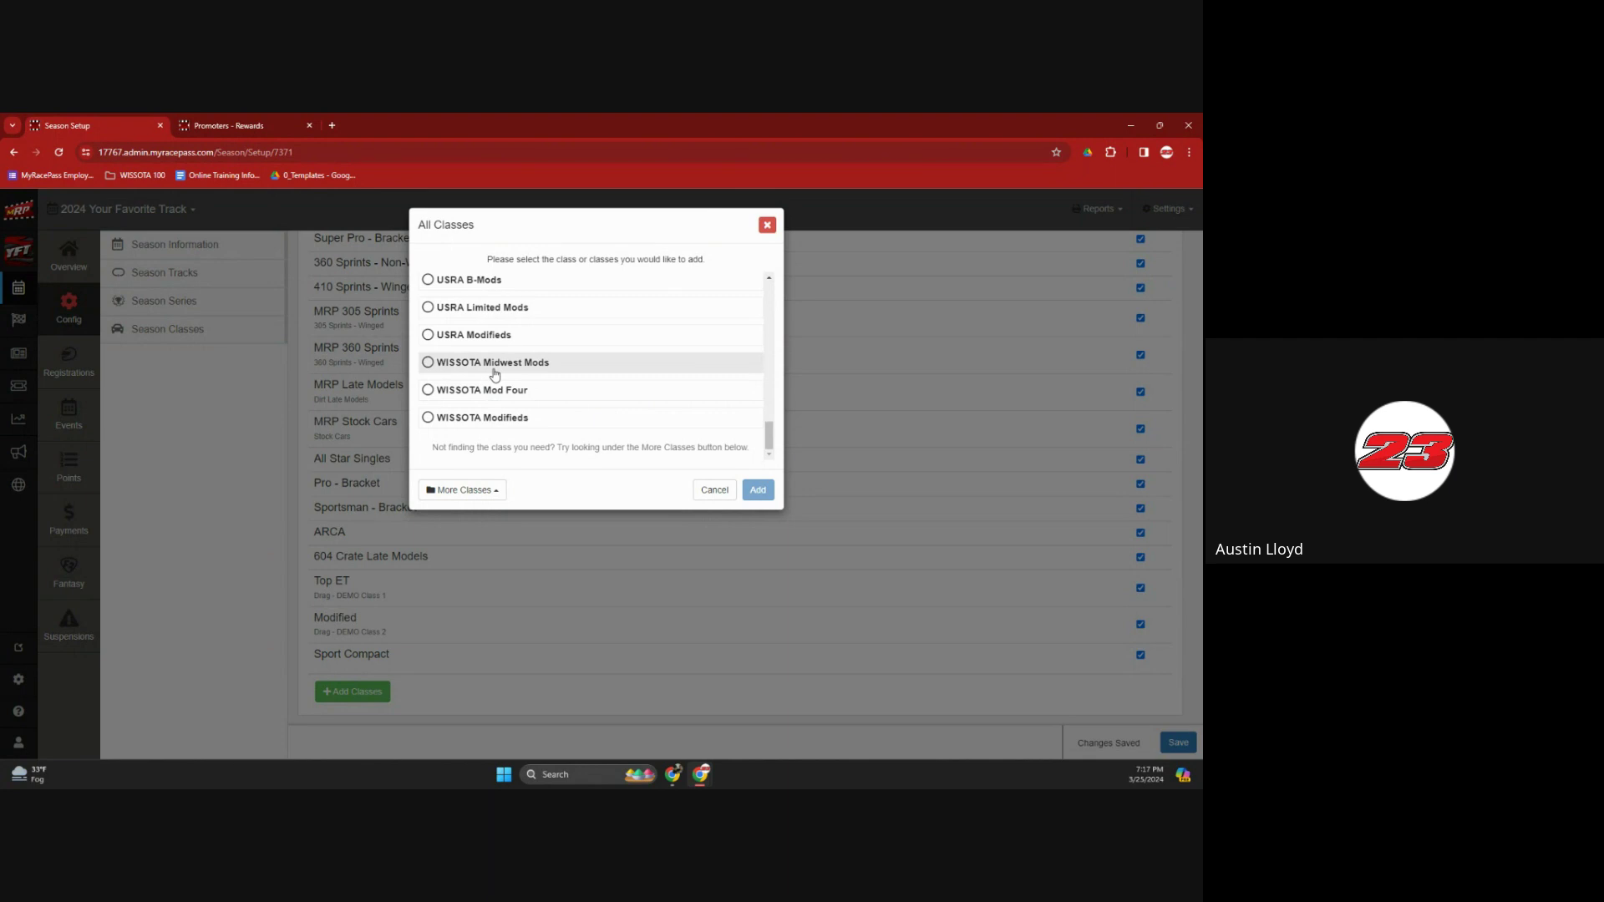
scroll(494, 368, up, 5)
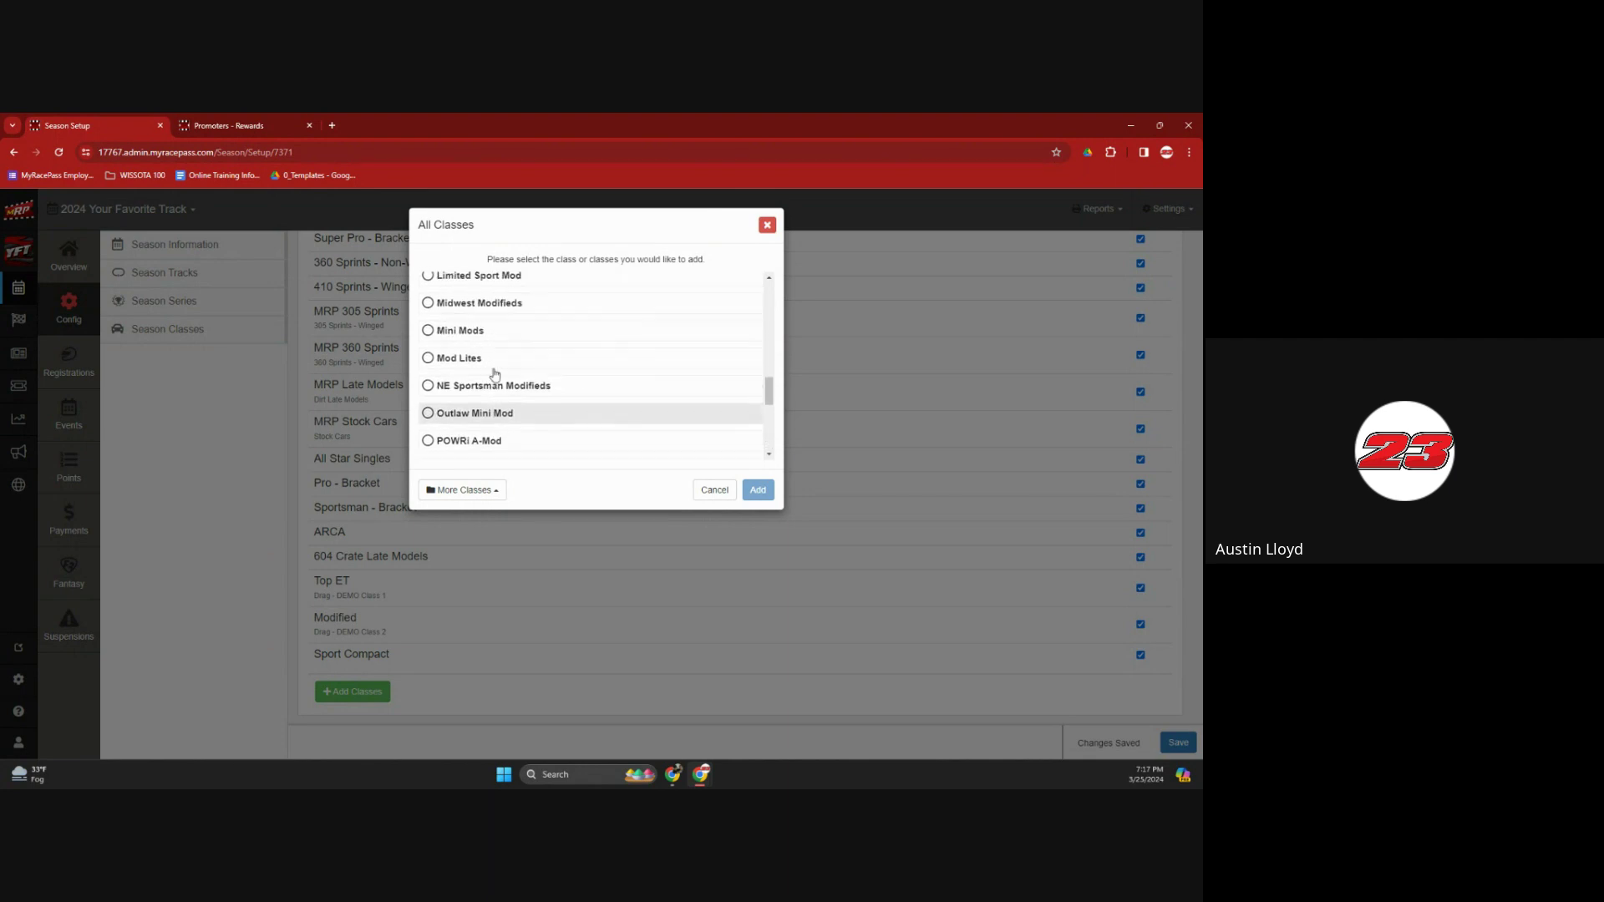
scroll(493, 358, down, 3)
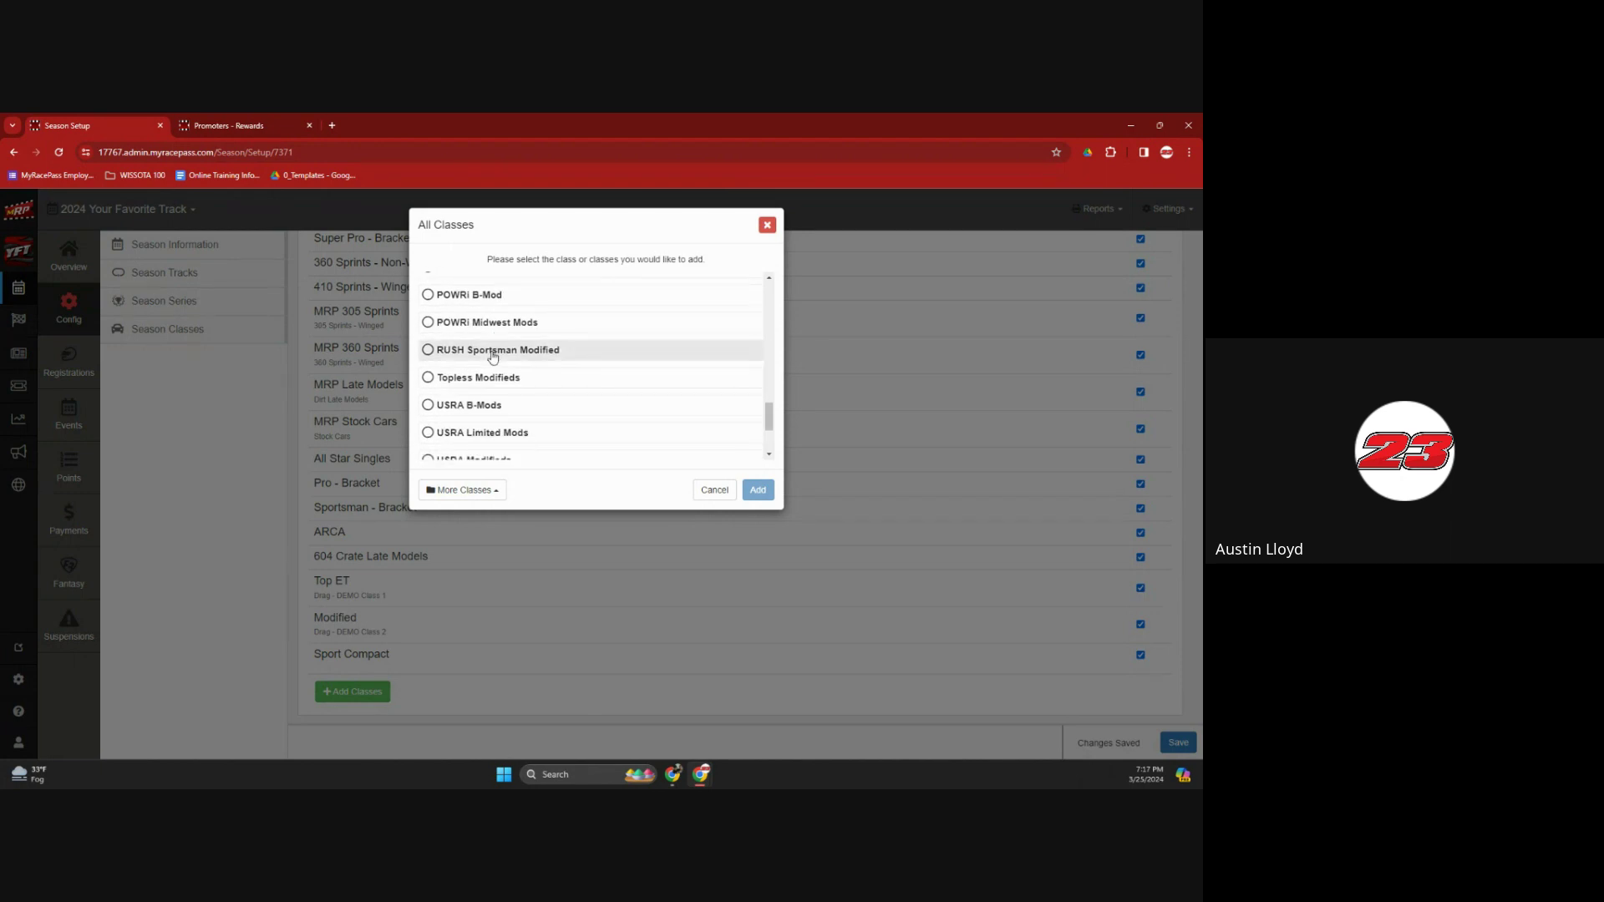
scroll(493, 358, up, 15)
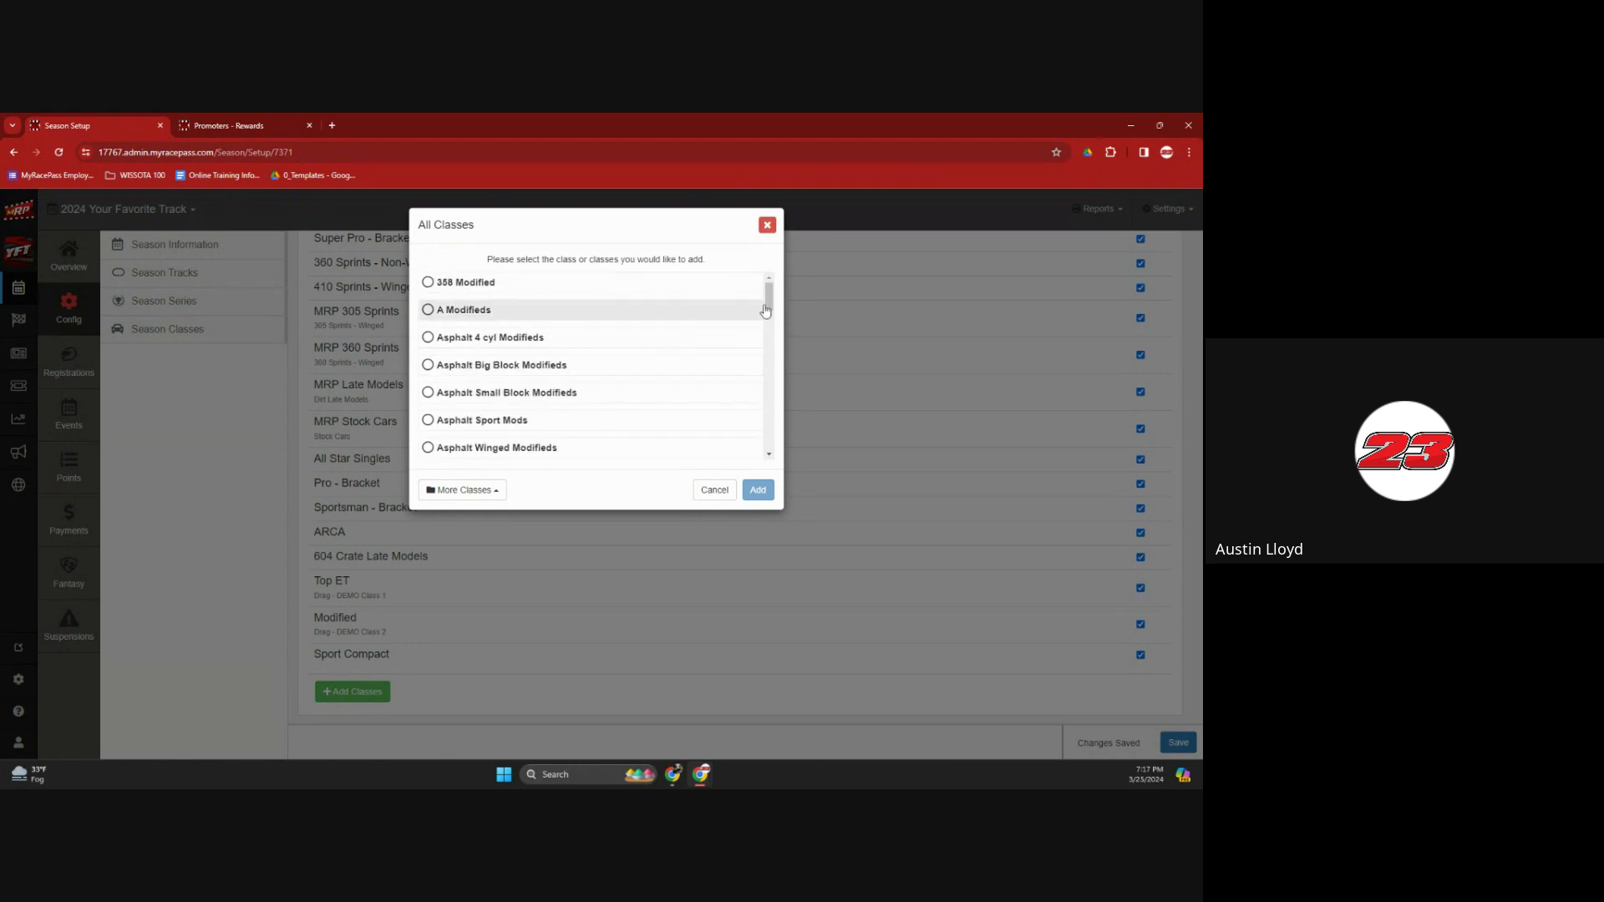
click(765, 226)
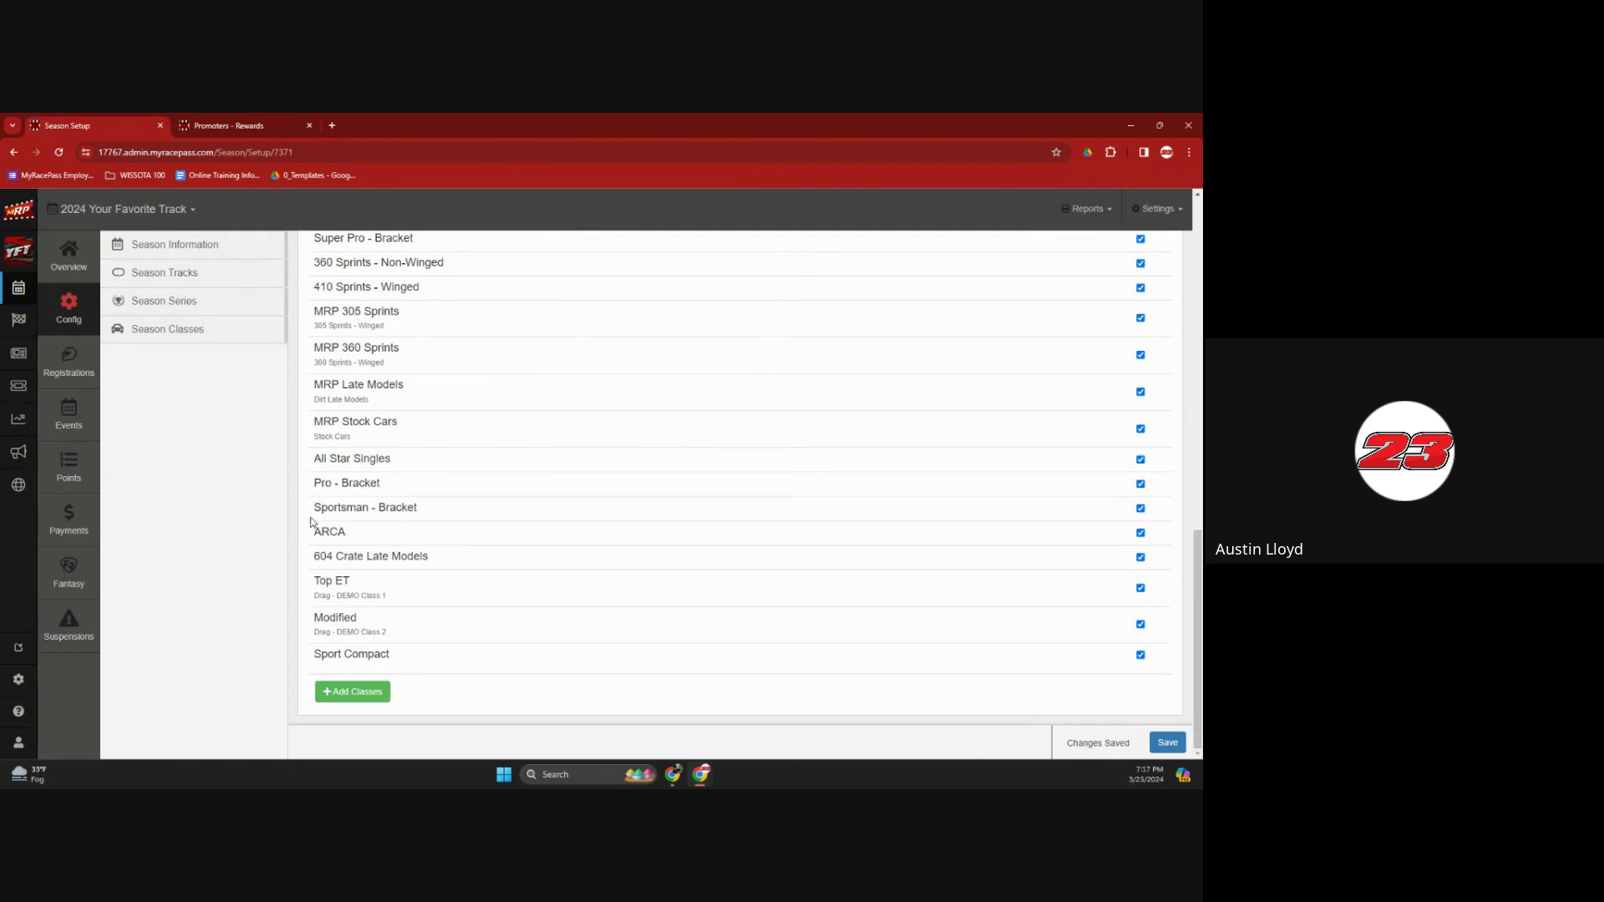
- Go to the season's events and review all events in the 2024 - Your Favorite Track Schedule
click(83, 424)
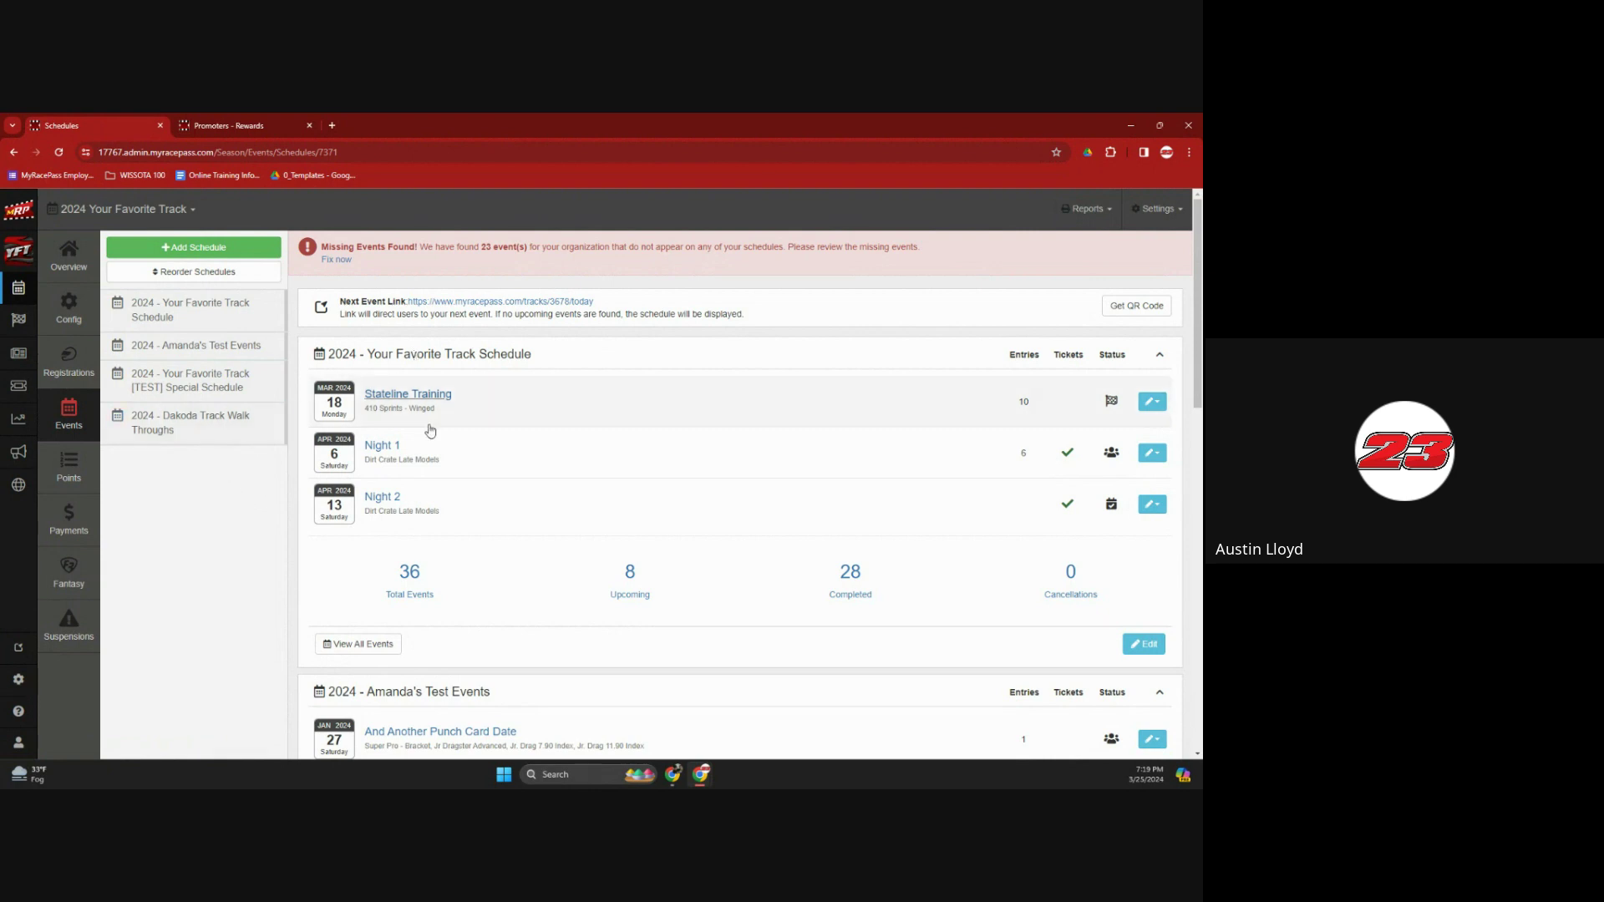
click(406, 581)
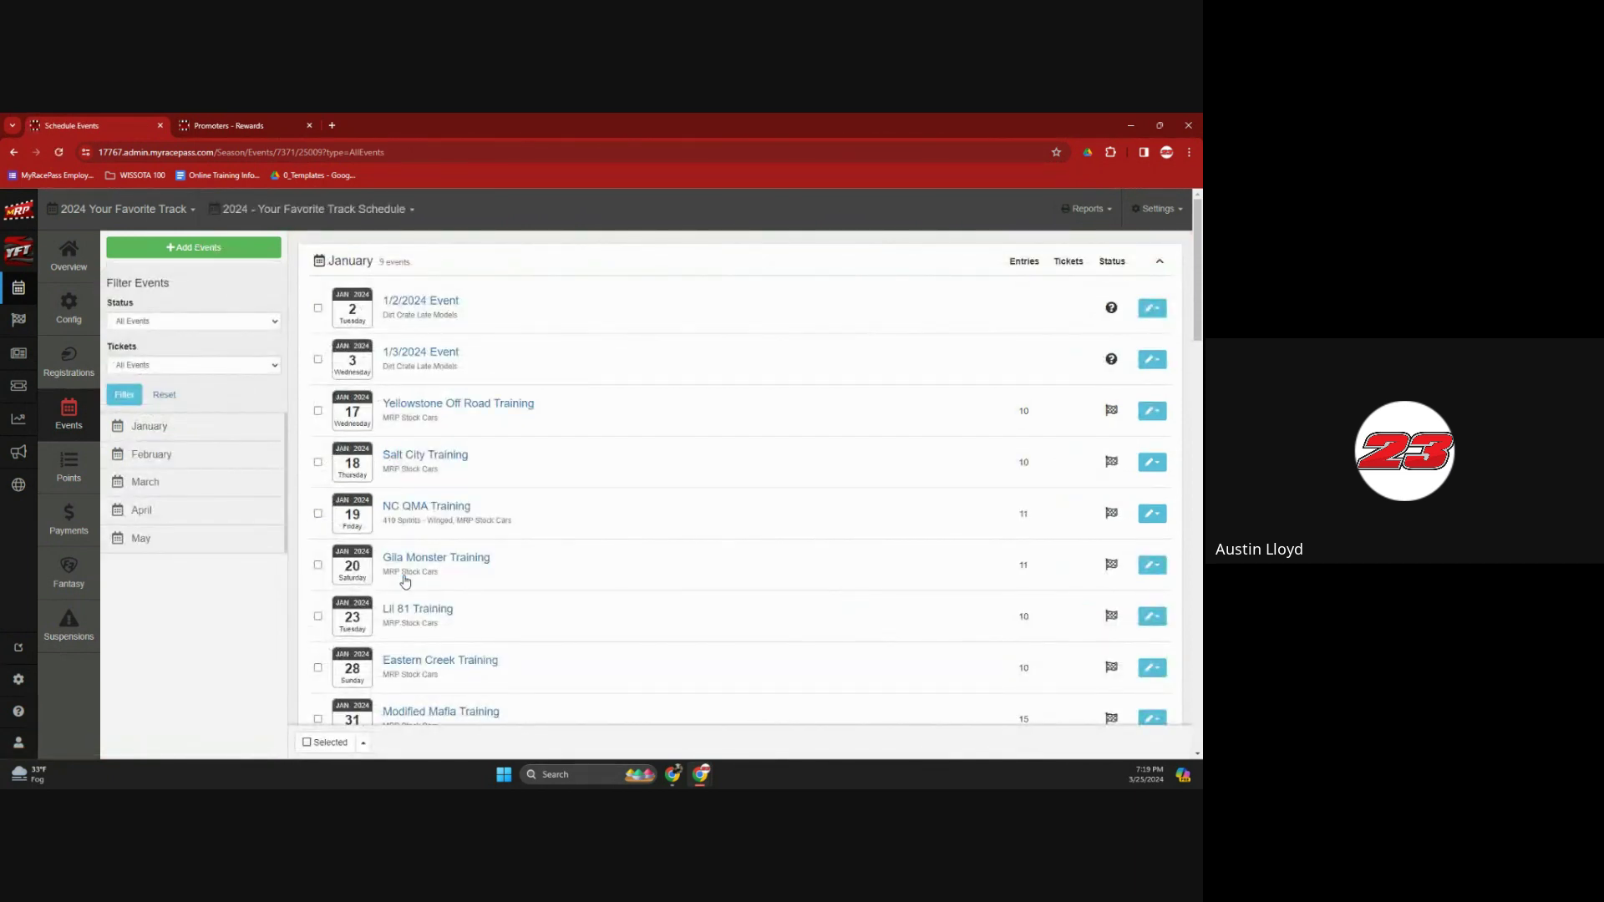
scroll(413, 526, down, 12)
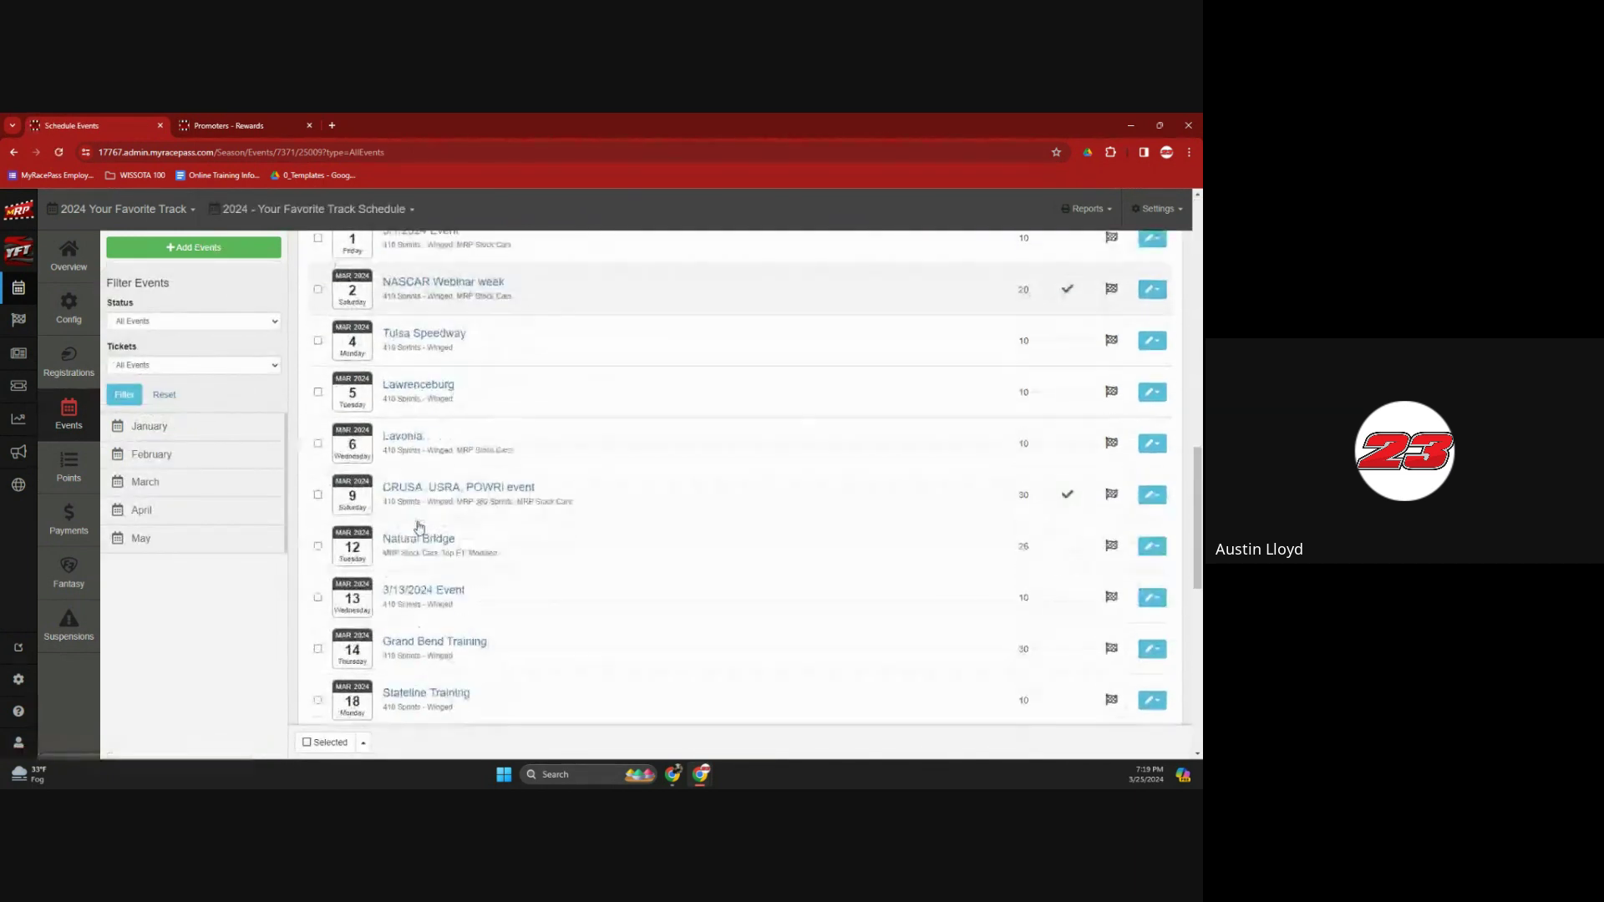
scroll(418, 527, up, 12)
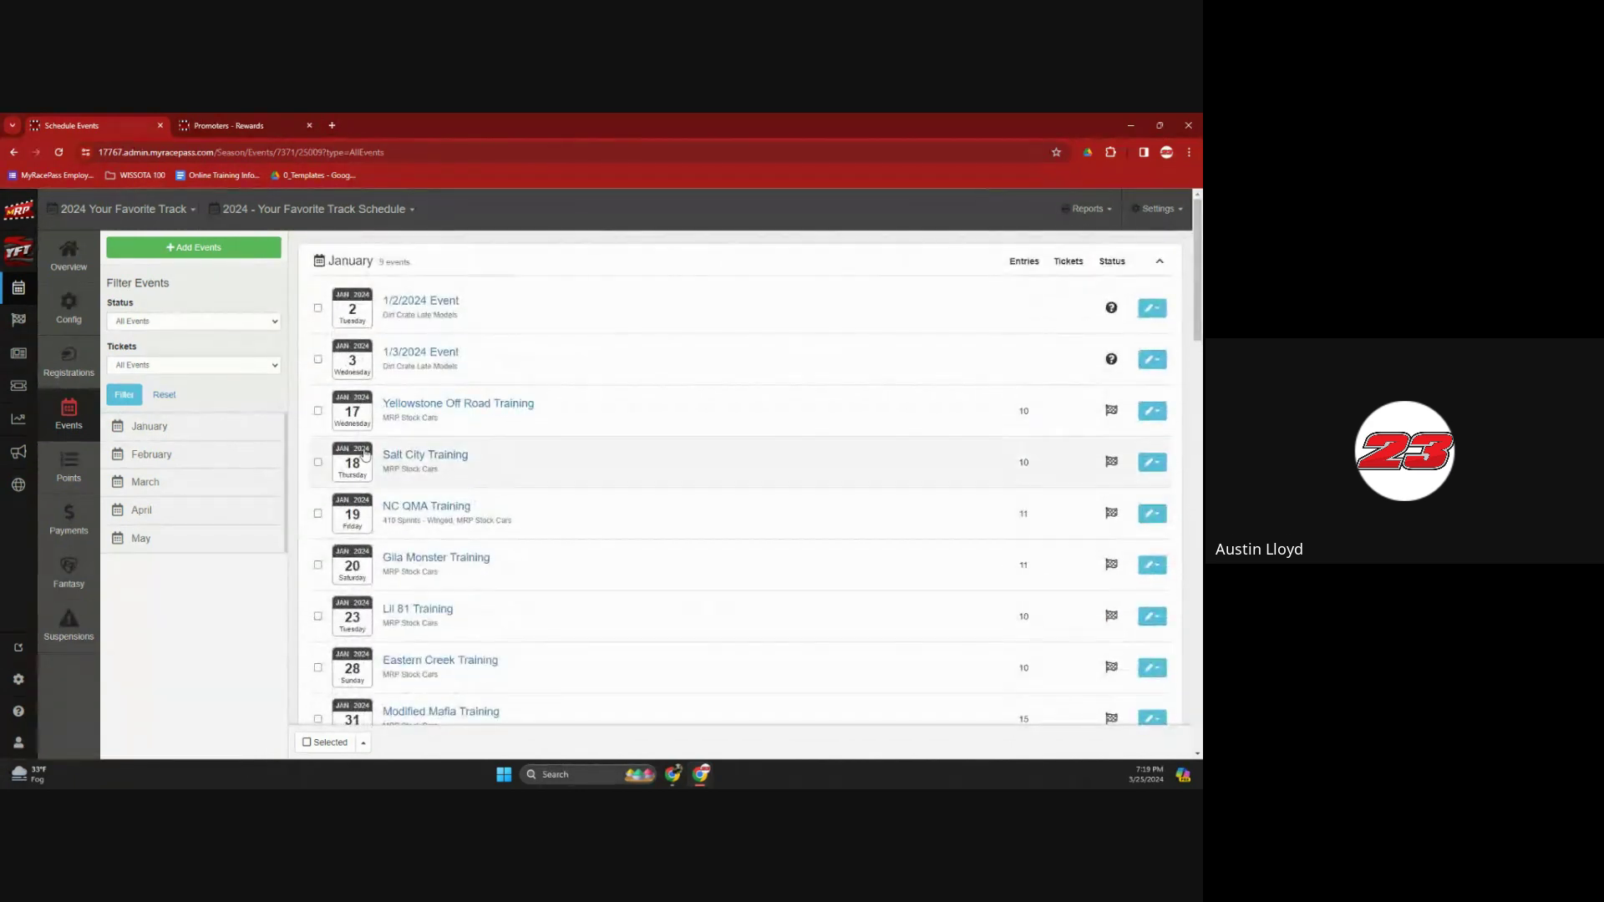
- Start adding an event dated Saturday, March 30, 2024 to the schedule and look over its name and details fields
click(247, 254)
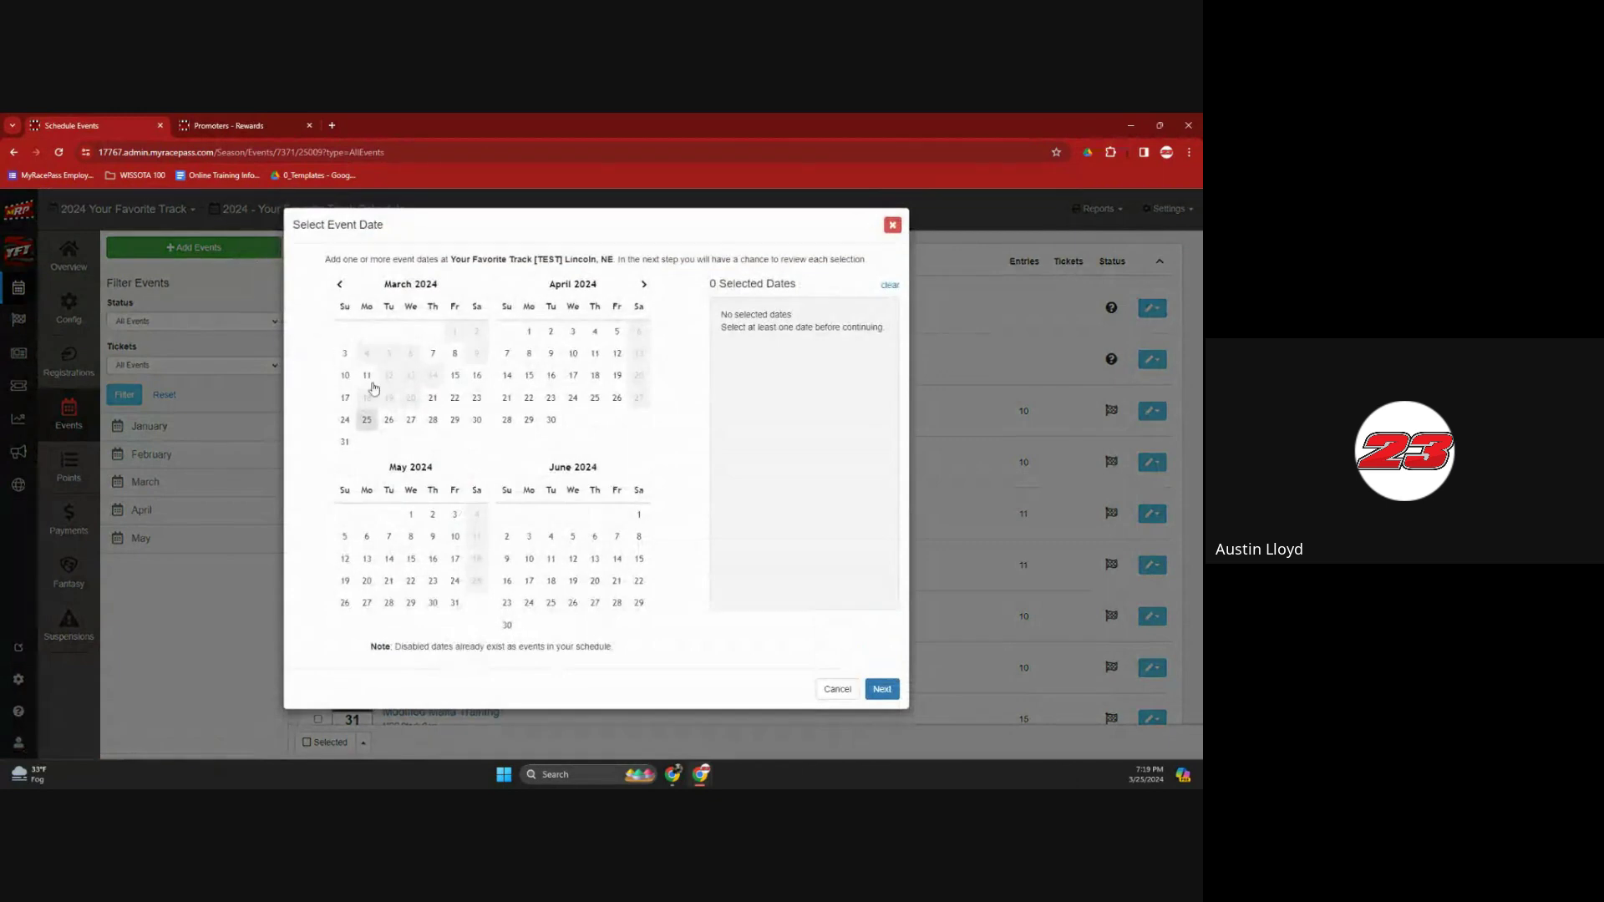
click(477, 423)
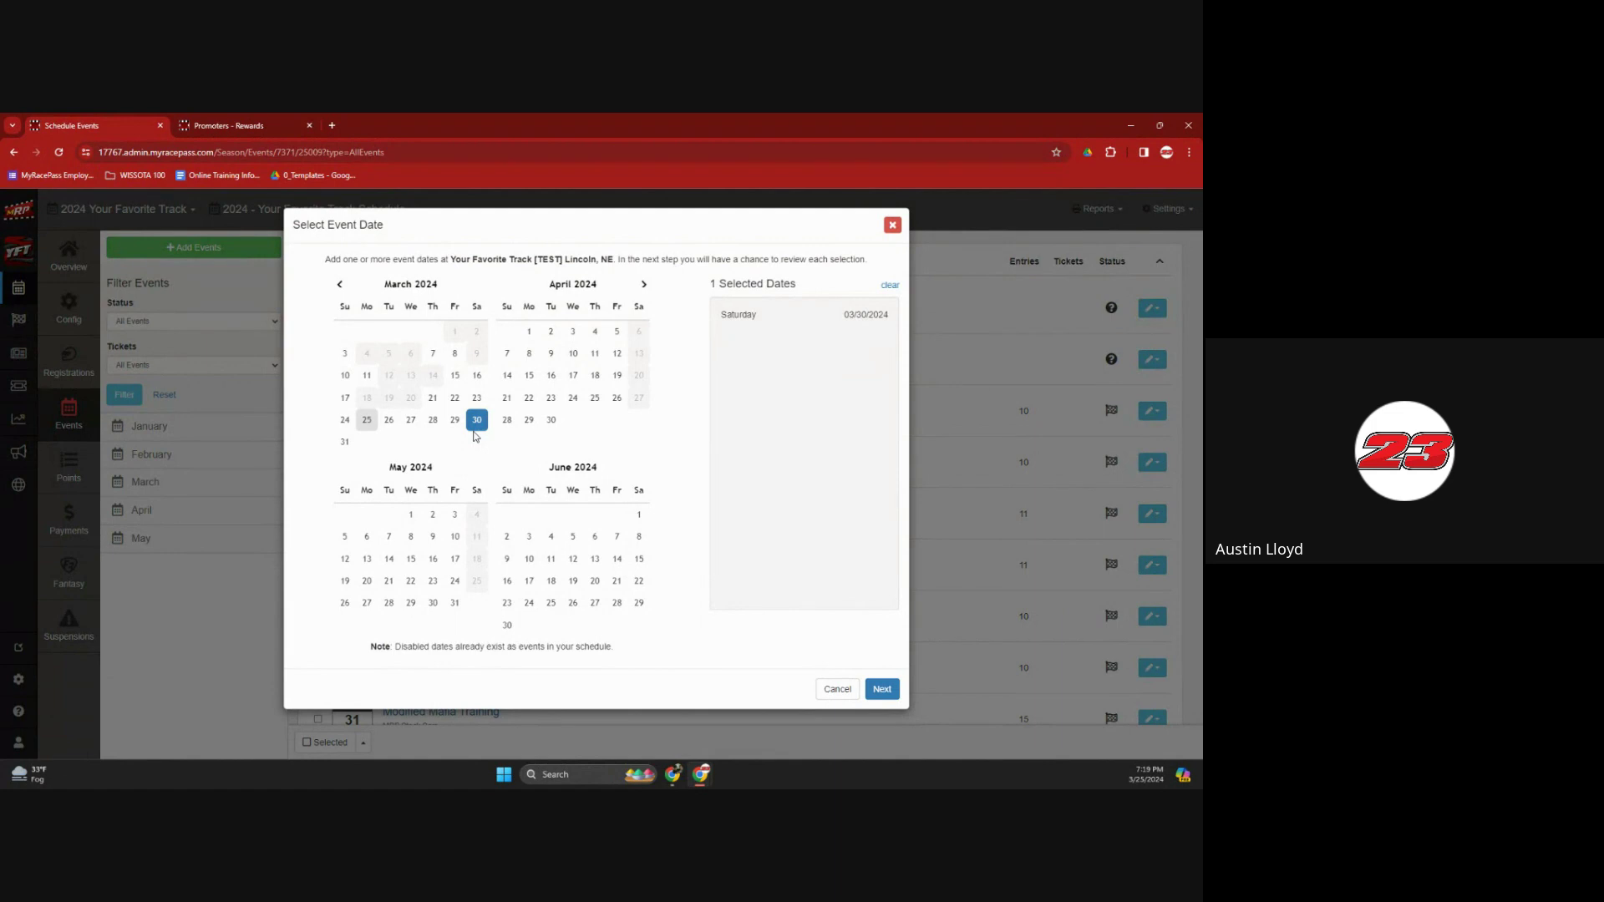
click(882, 692)
click(538, 308)
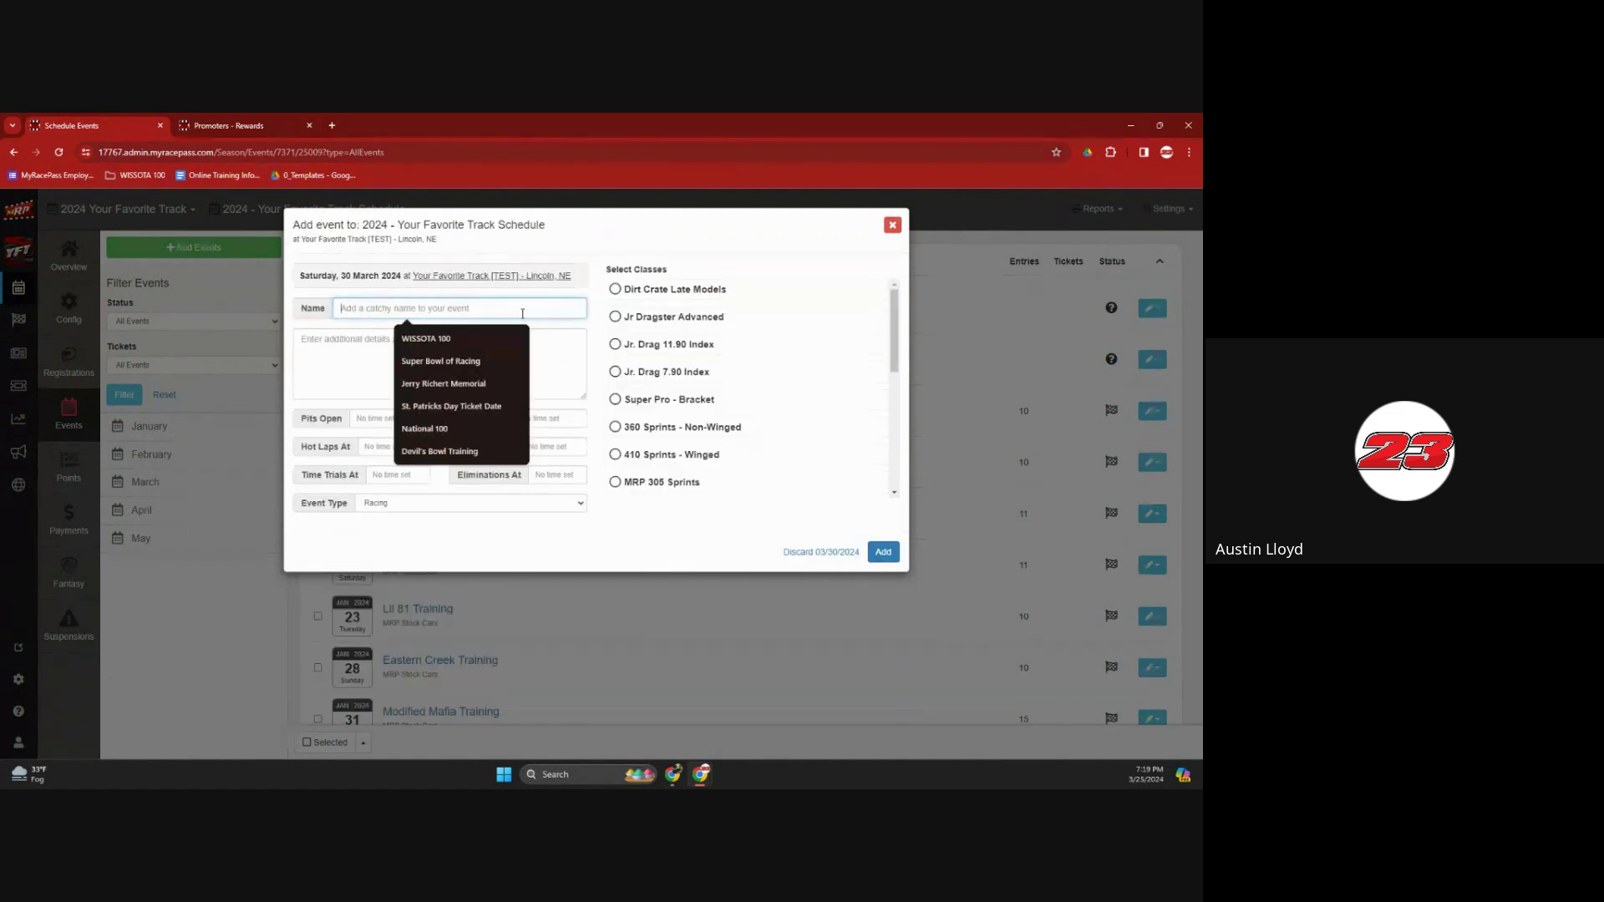
click(551, 241)
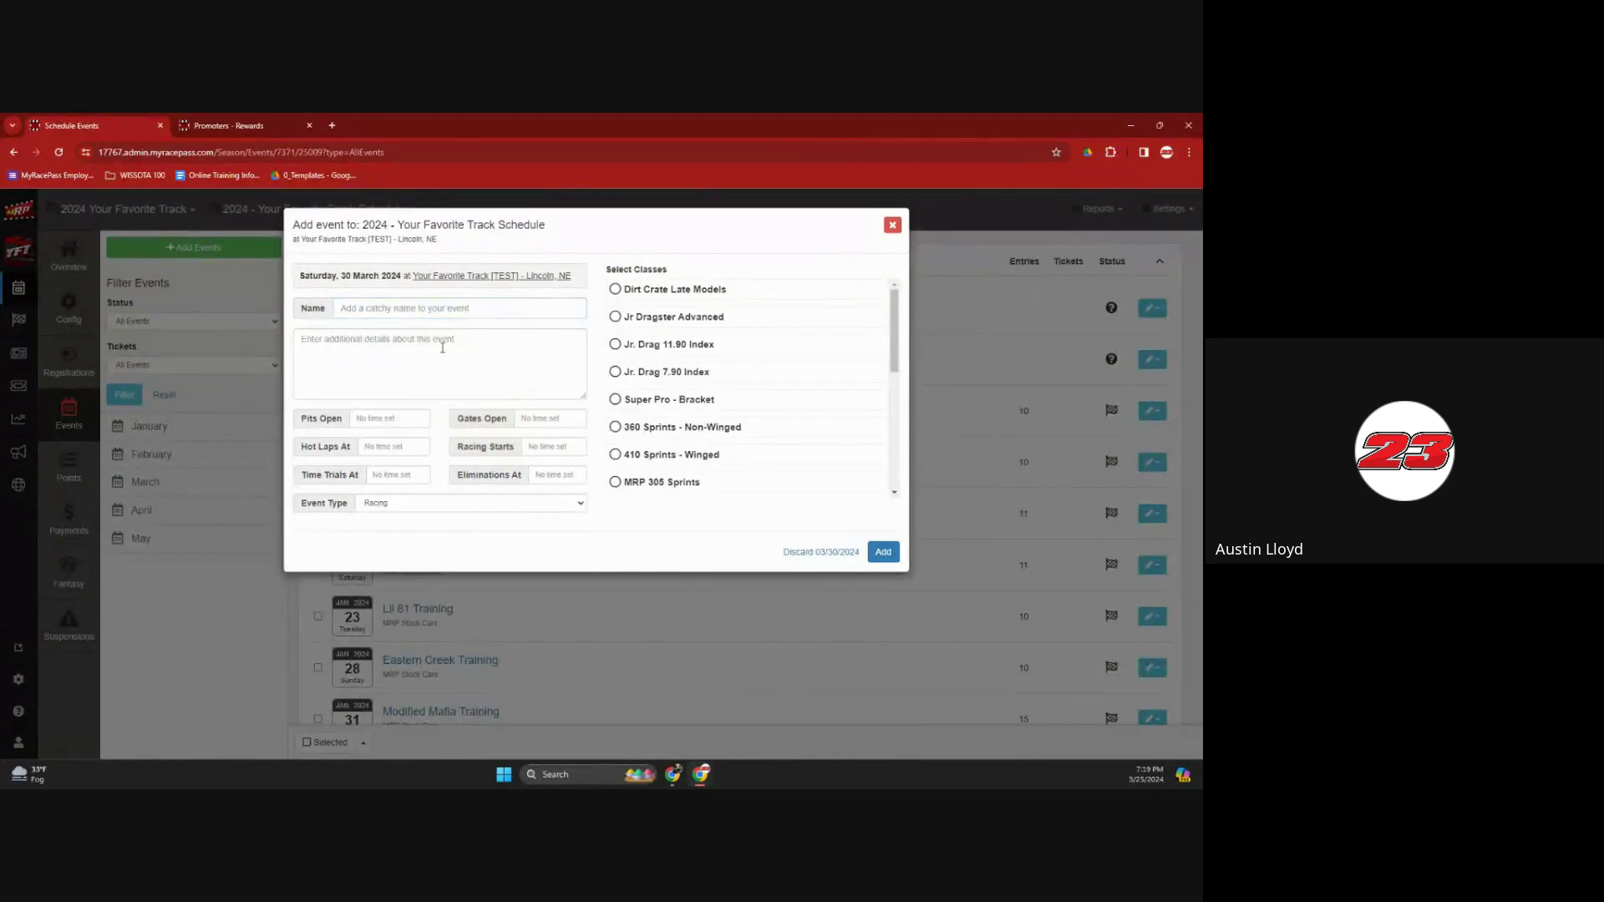
click(410, 307)
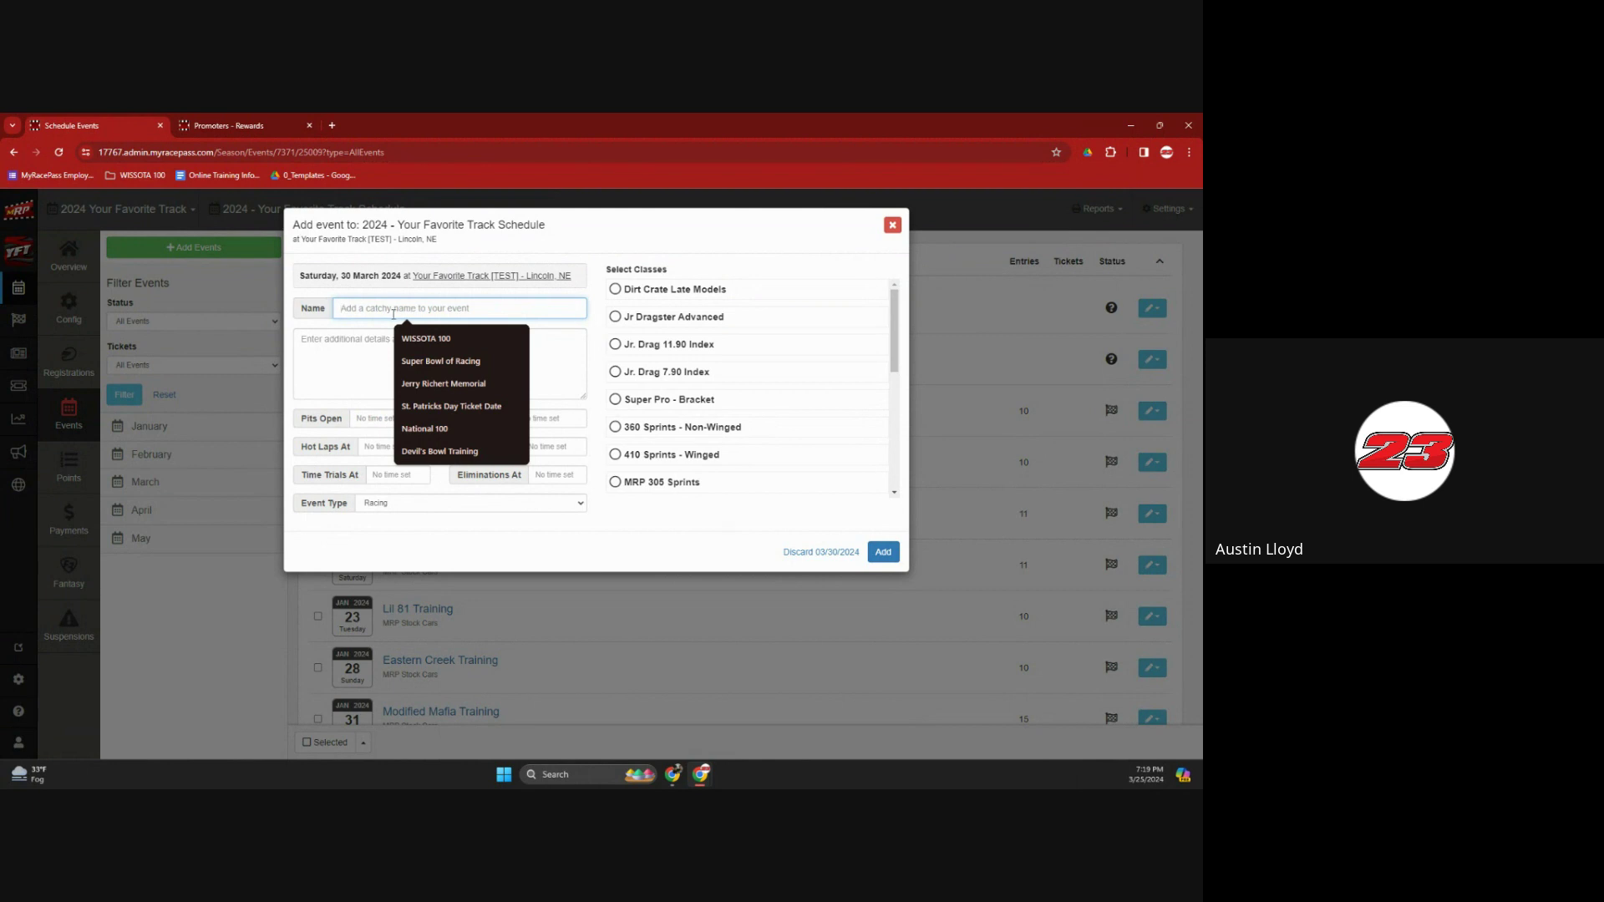
click(337, 352)
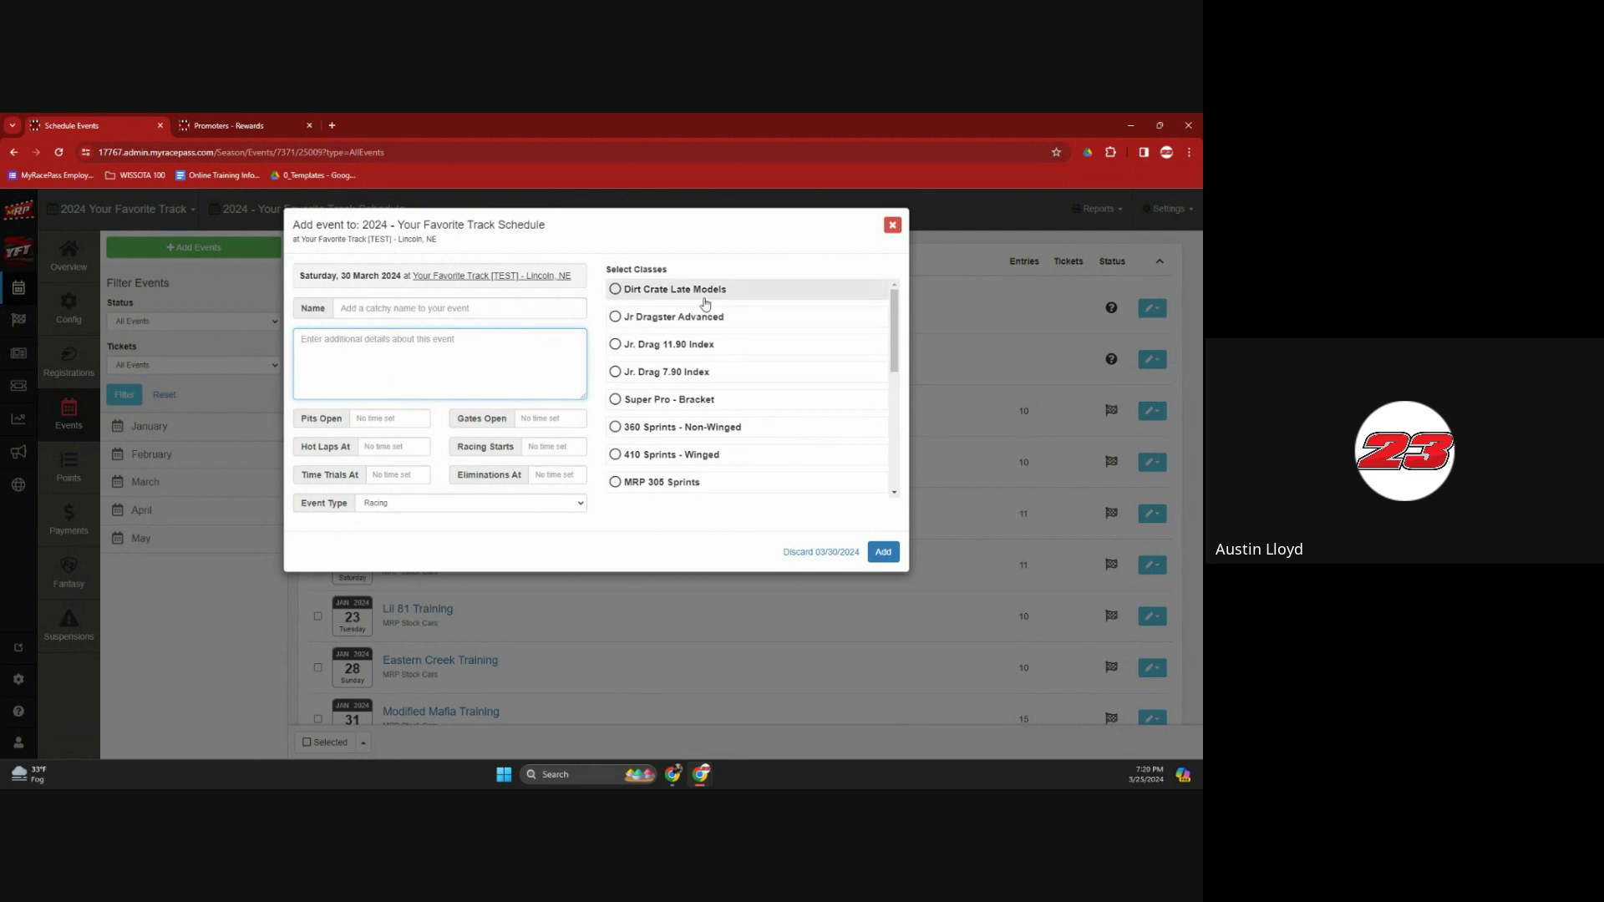
- Select the 410 Sprints - Winged and MRP Stock Cars classes for the new event
scroll(706, 302, down, 4)
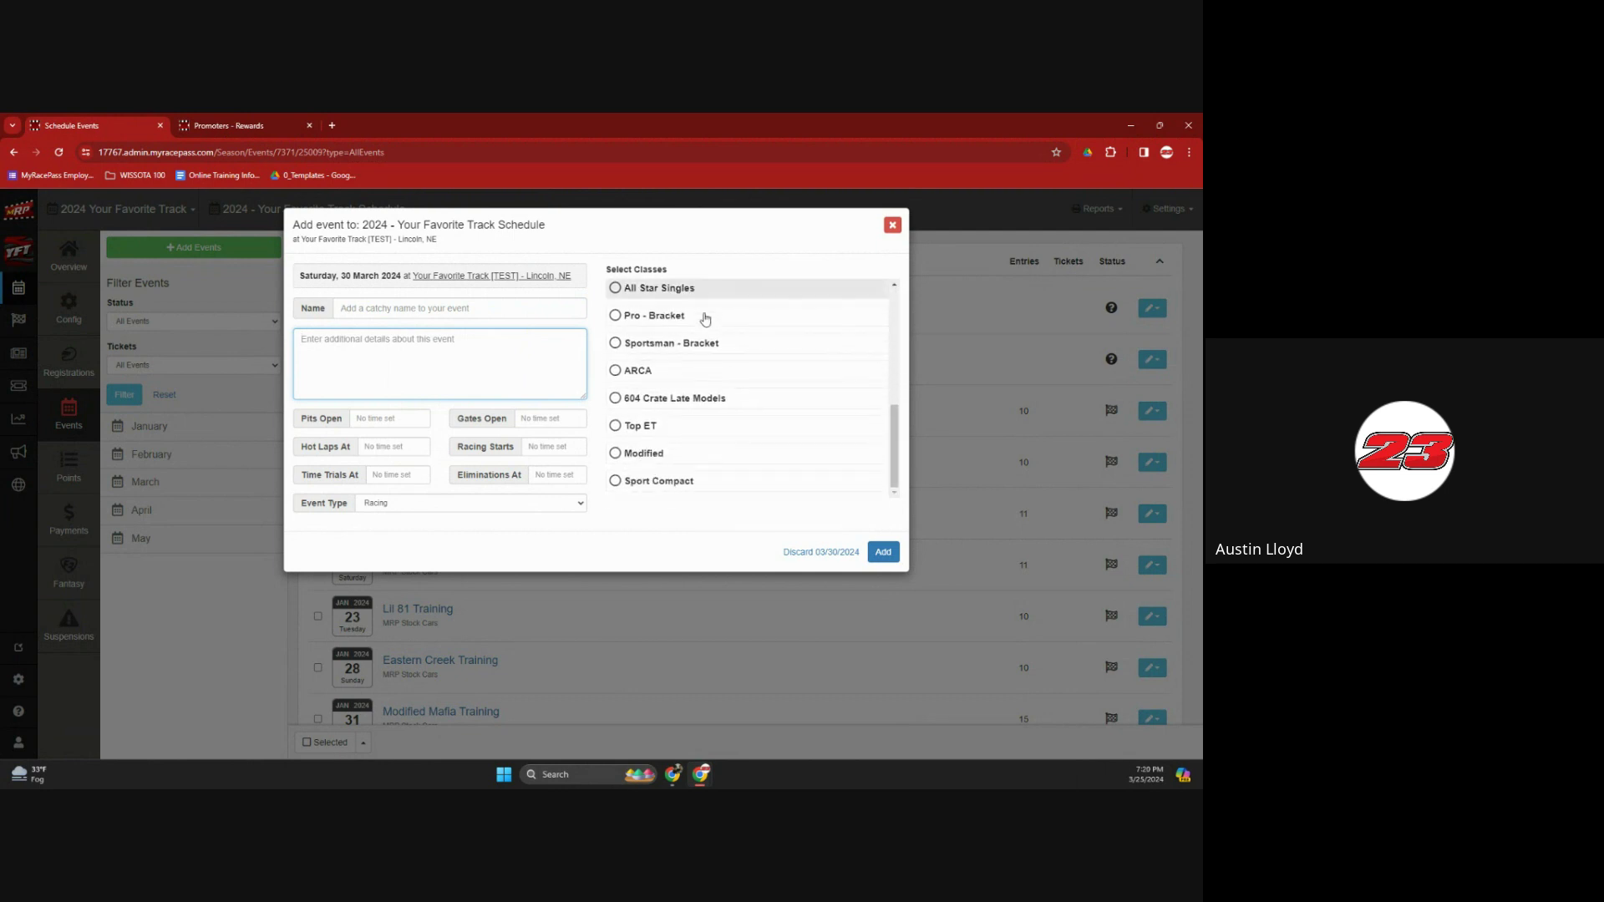
click(676, 464)
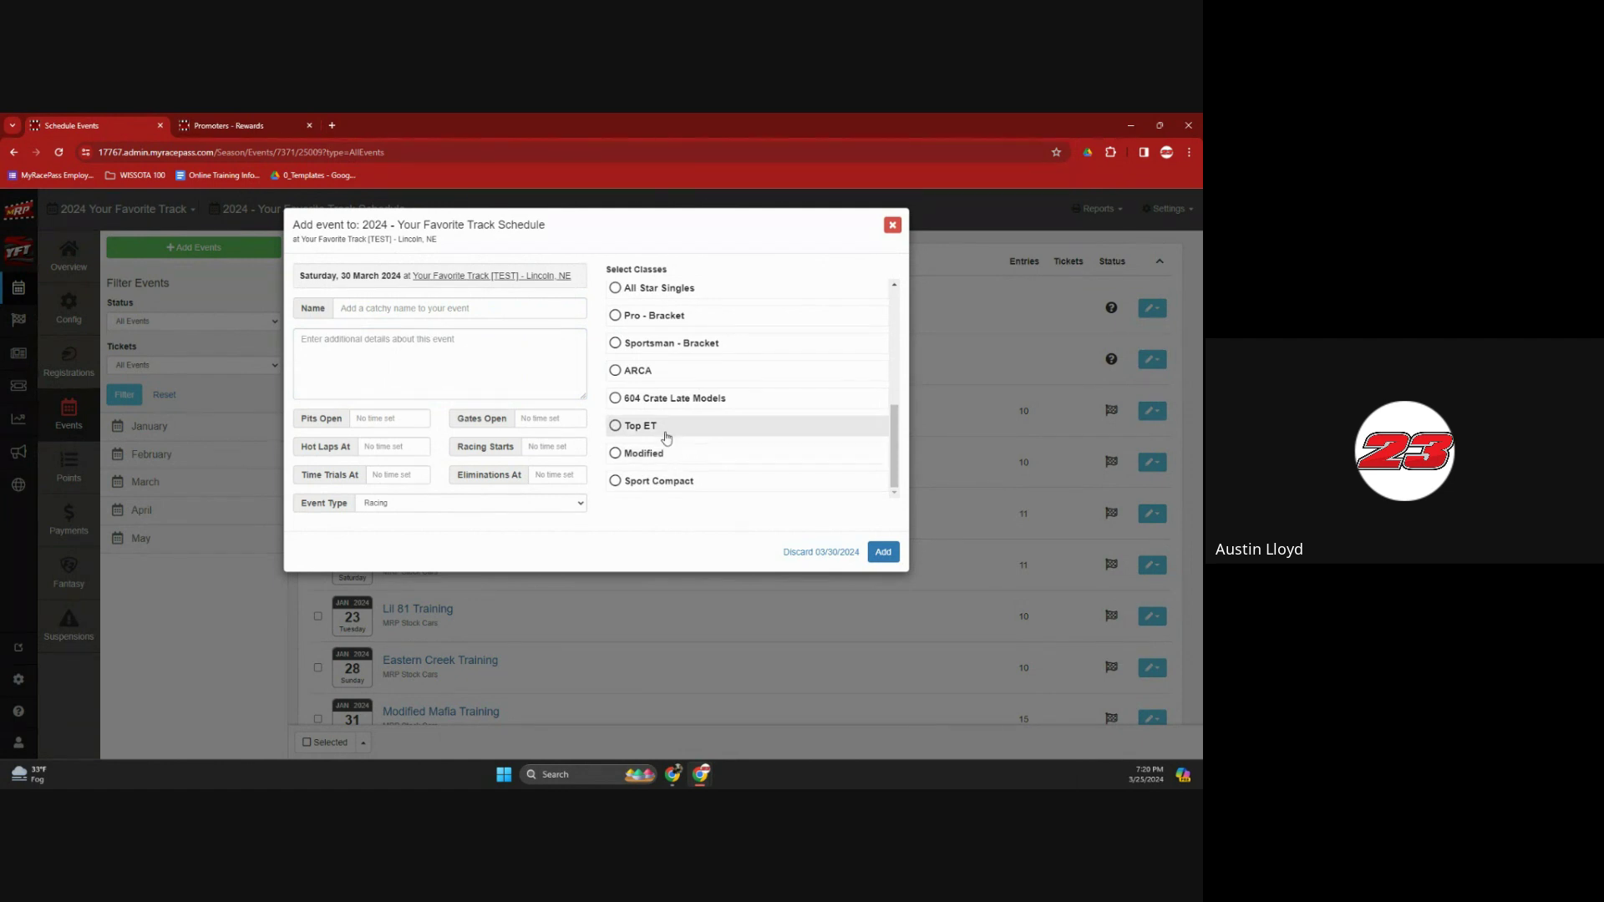
scroll(669, 443, up, 3)
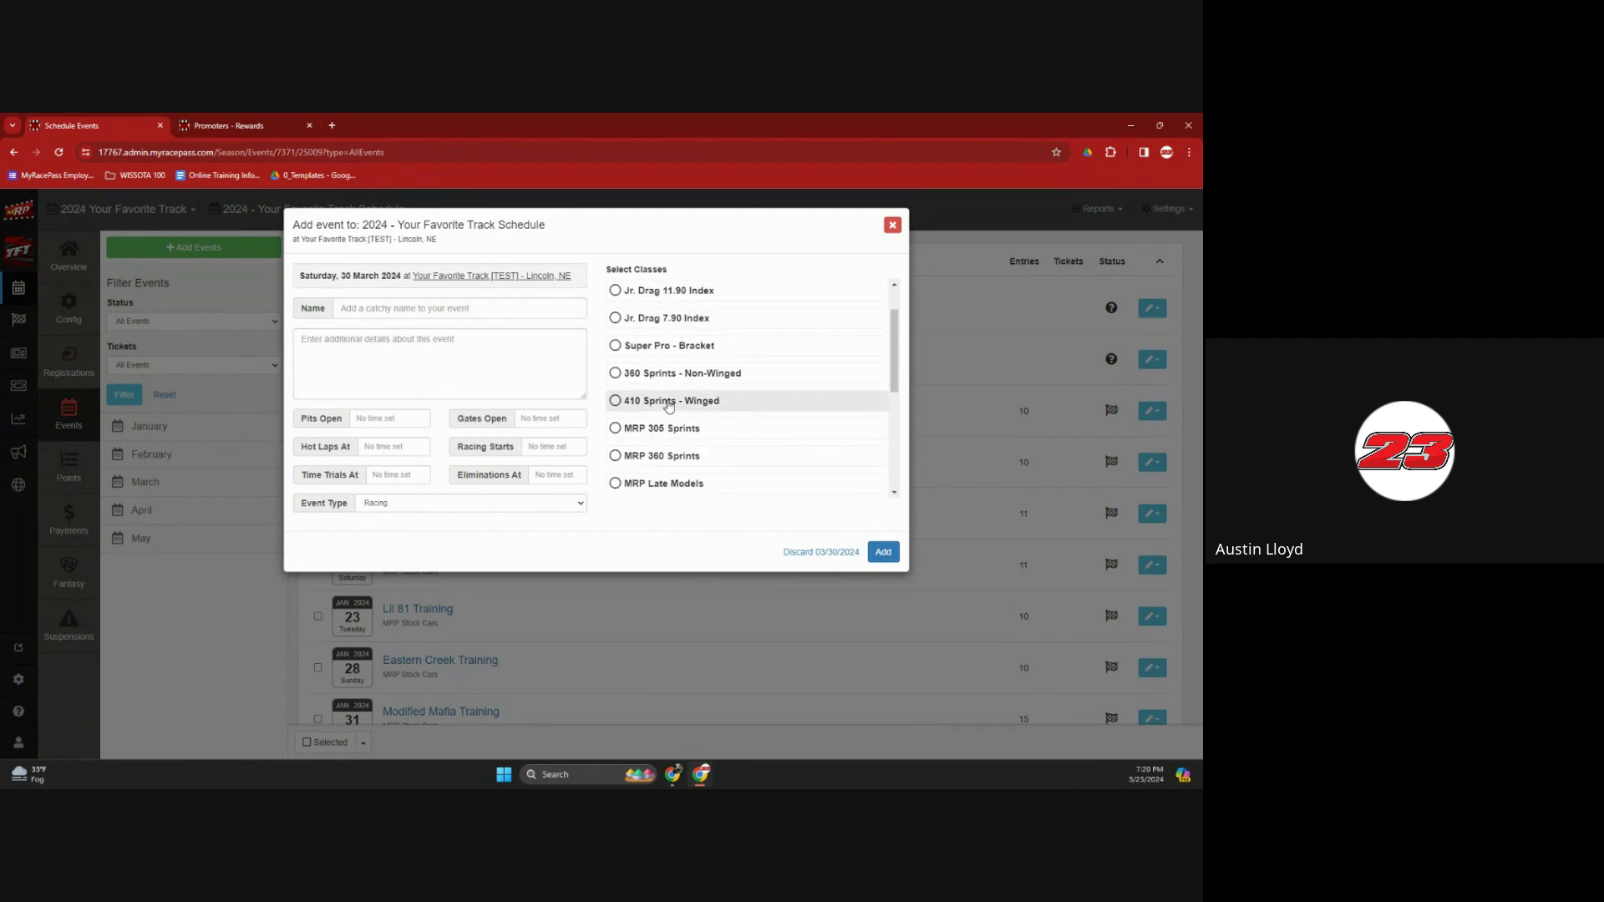
click(669, 402)
scroll(672, 396, down, 3)
click(678, 389)
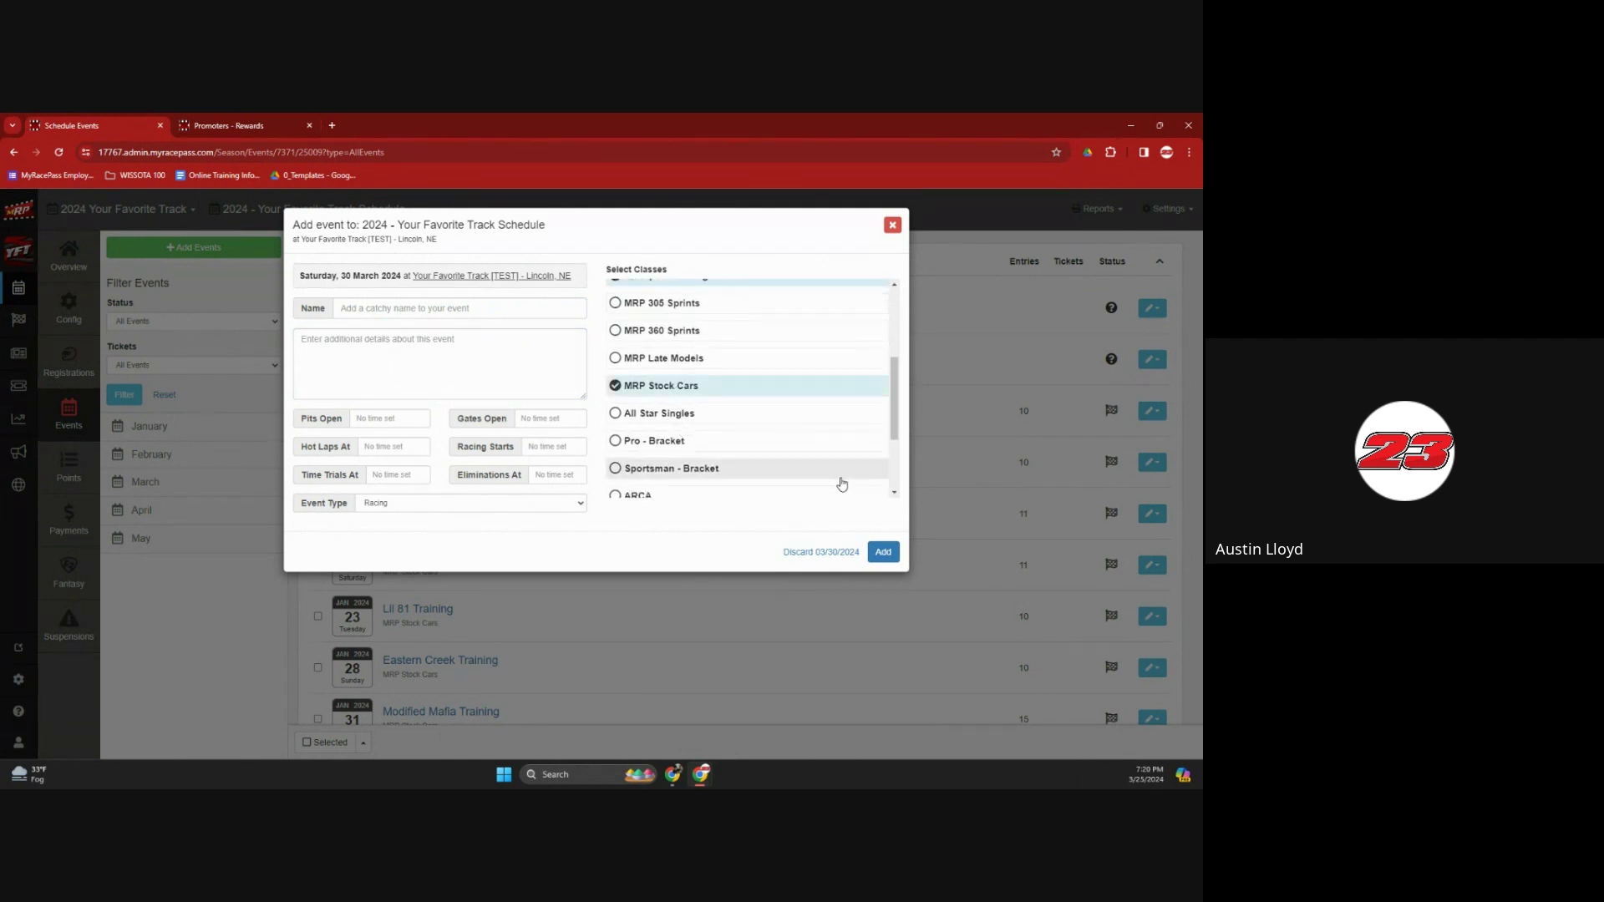
scroll(678, 392, up, 3)
- Name the event WISSOTA Webinar Week, look over its time fields, and add it to the schedule
click(469, 313)
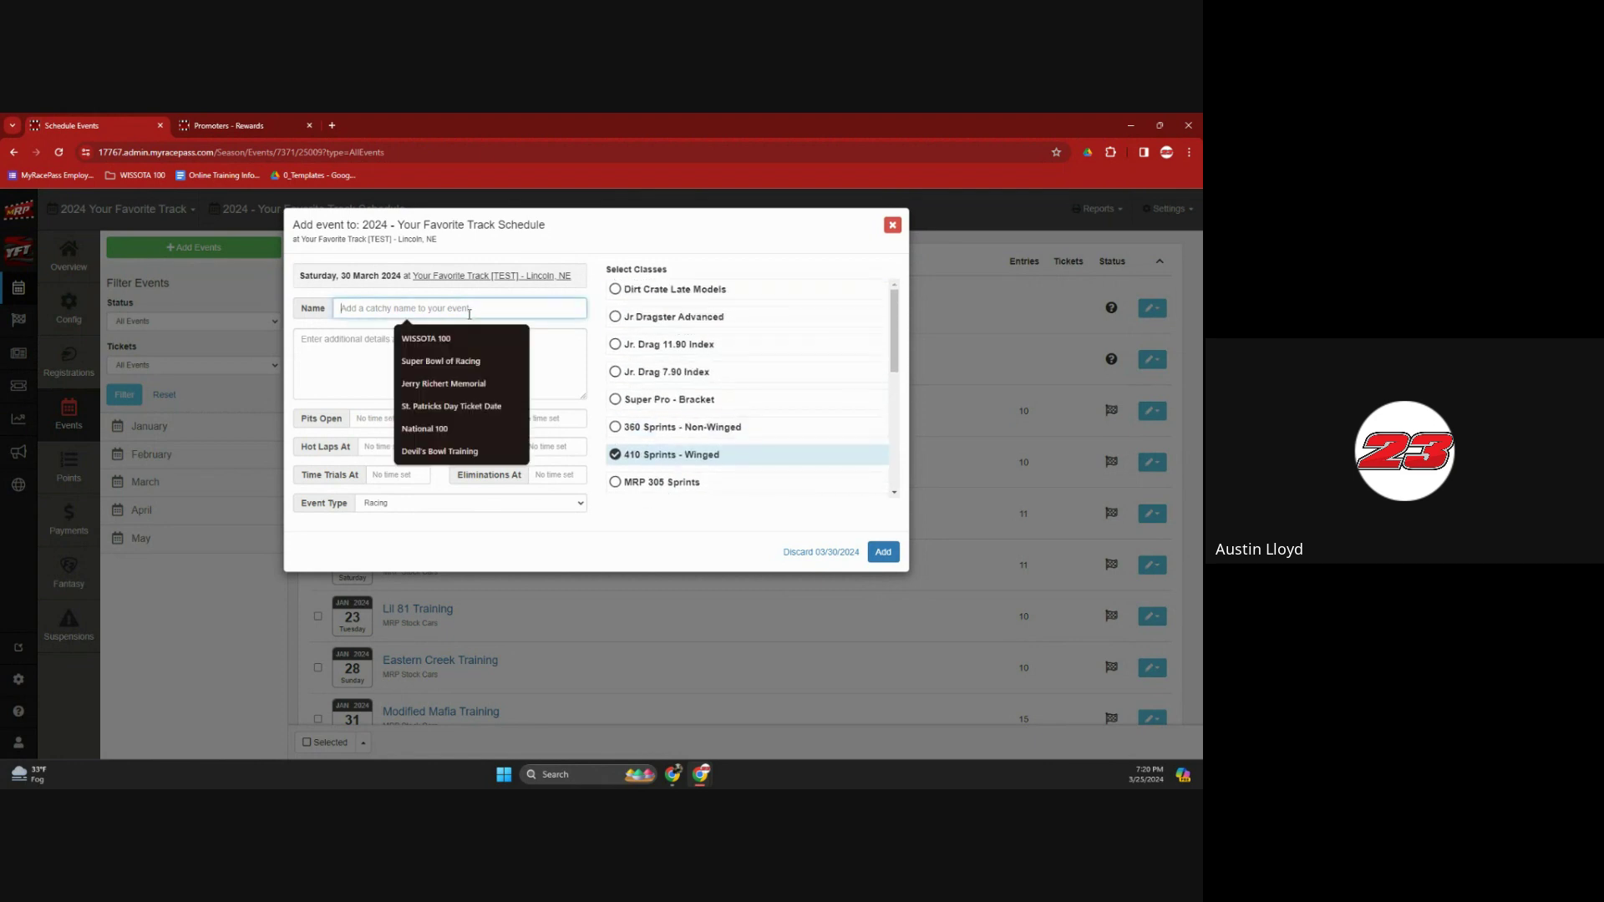
text(WI)
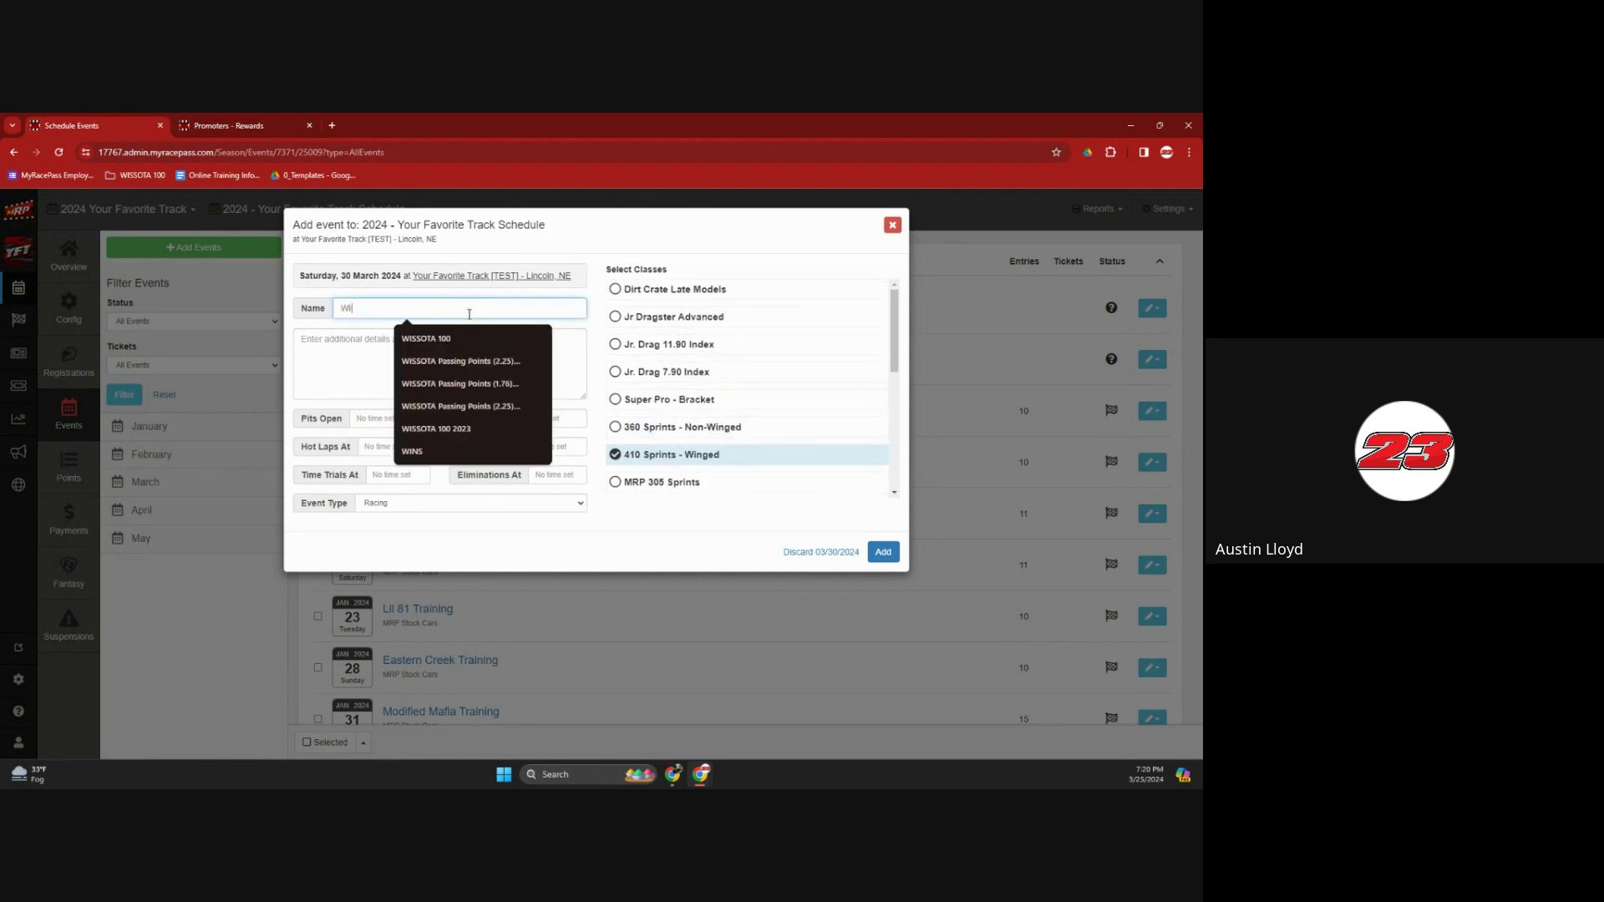
text(SSOTA Webinar Week)
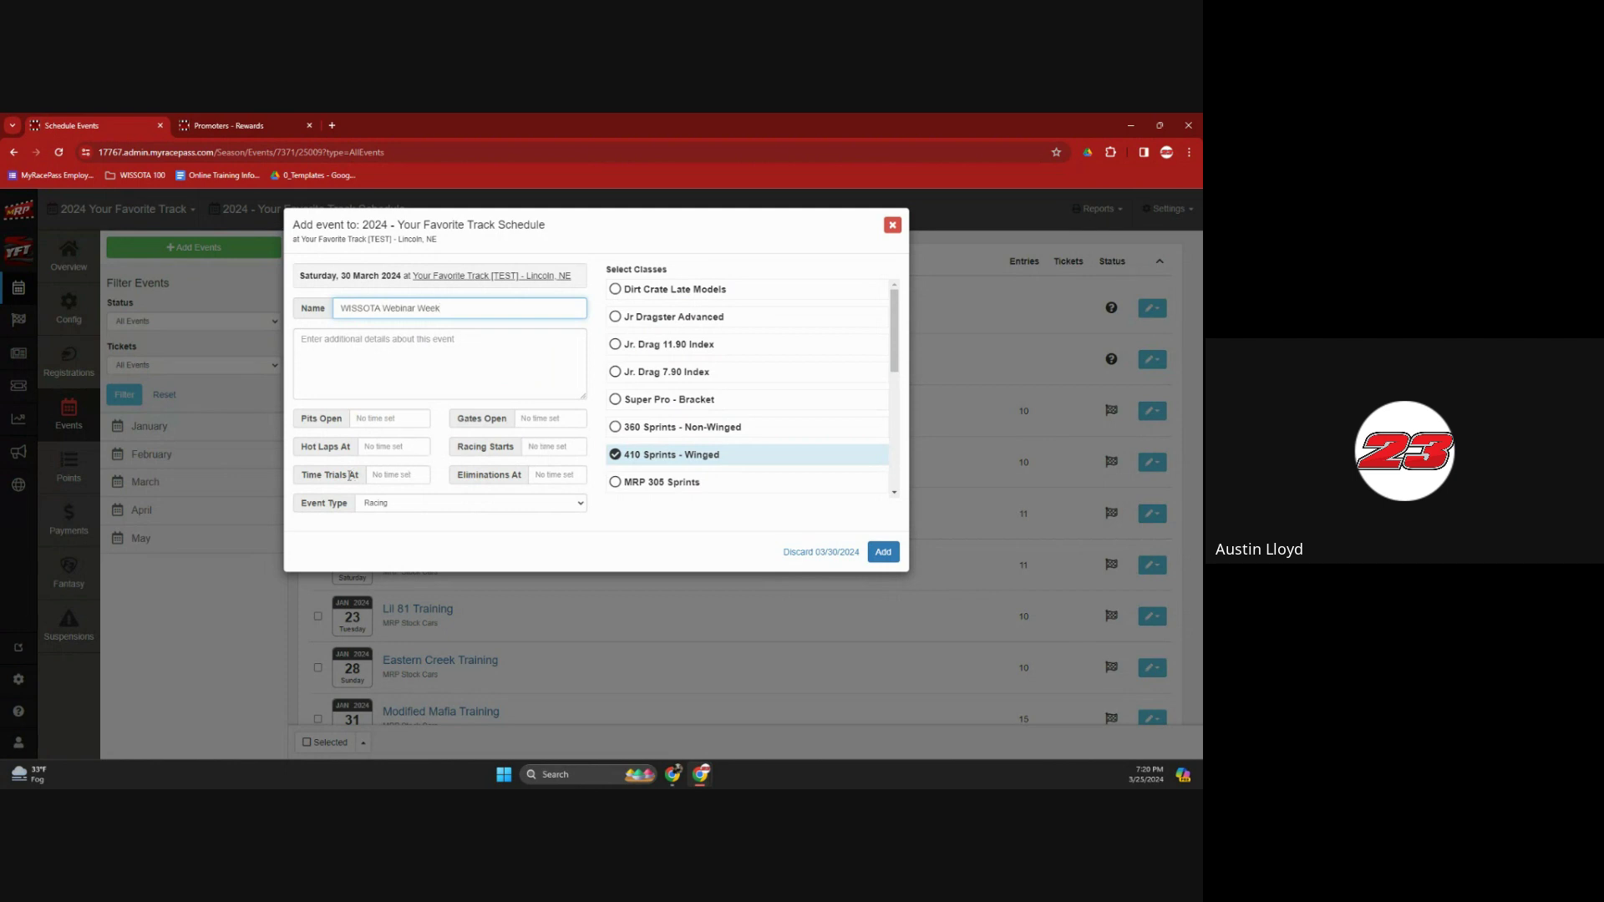
drag(303, 474, 349, 474)
drag(465, 474, 502, 473)
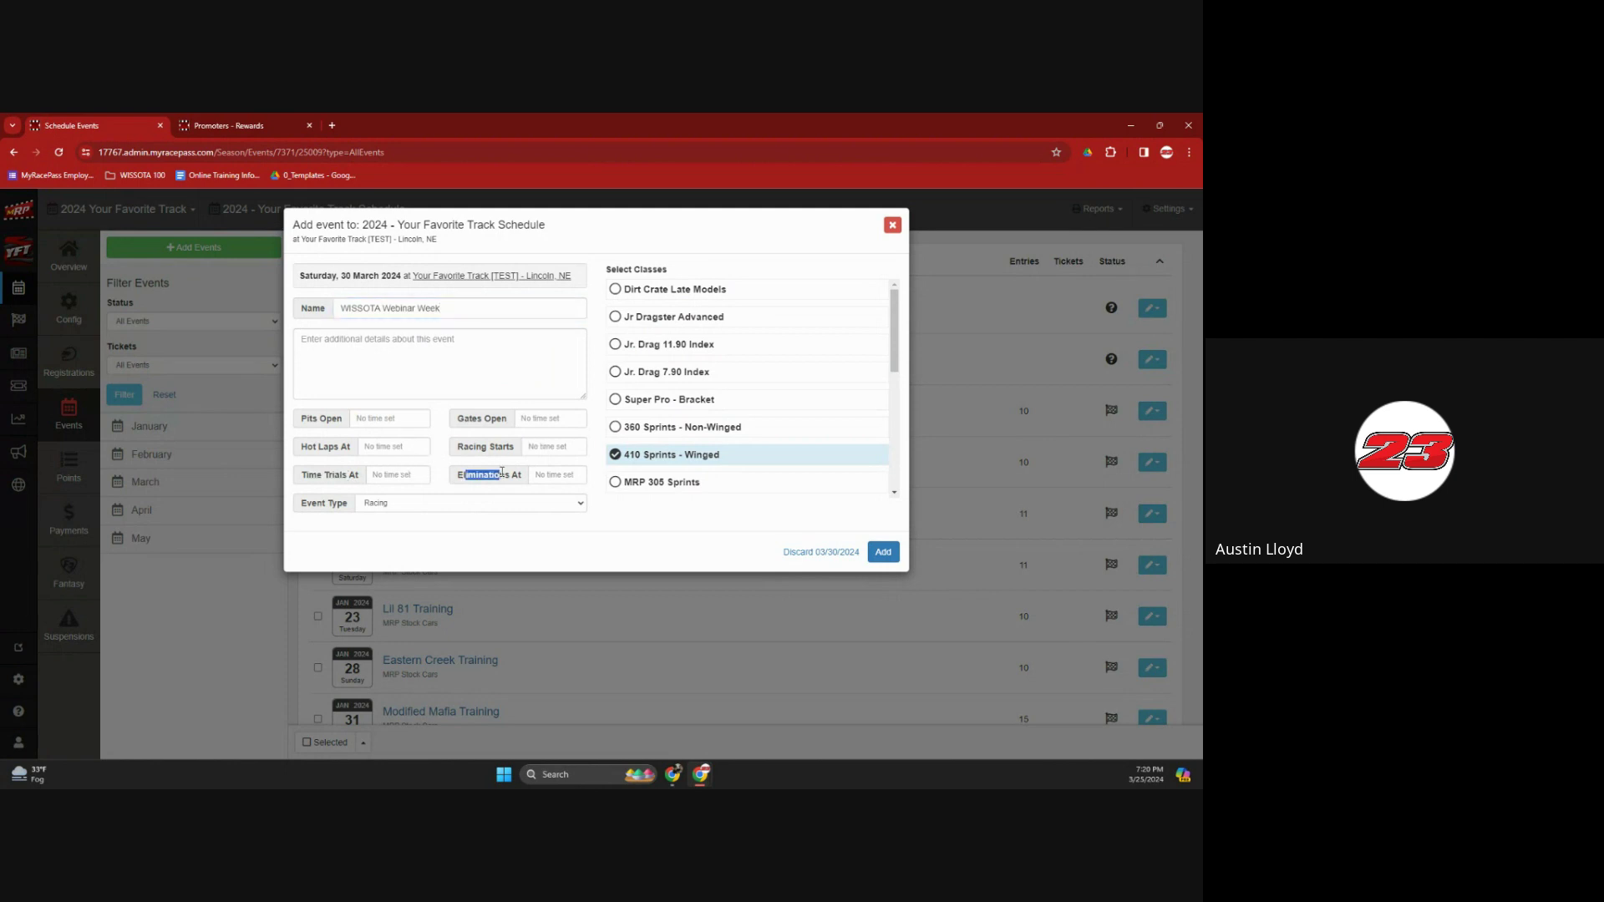
click(517, 474)
click(886, 560)
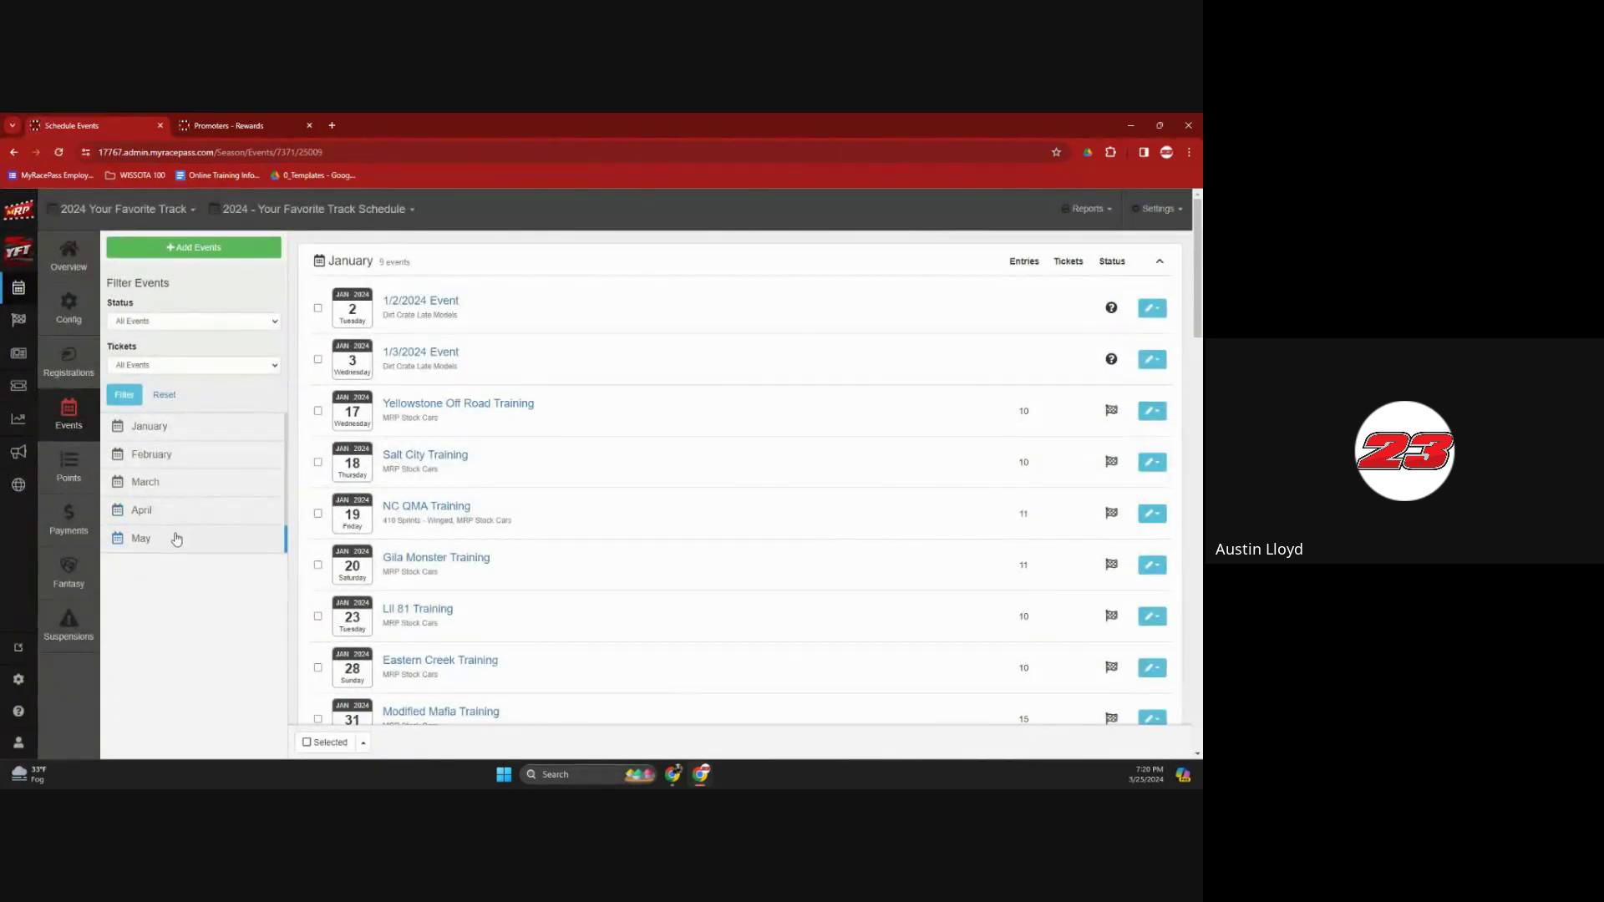
- Open the WISSOTA Webinar Week event from the March schedule and review its tickets, classes and schedules
click(174, 498)
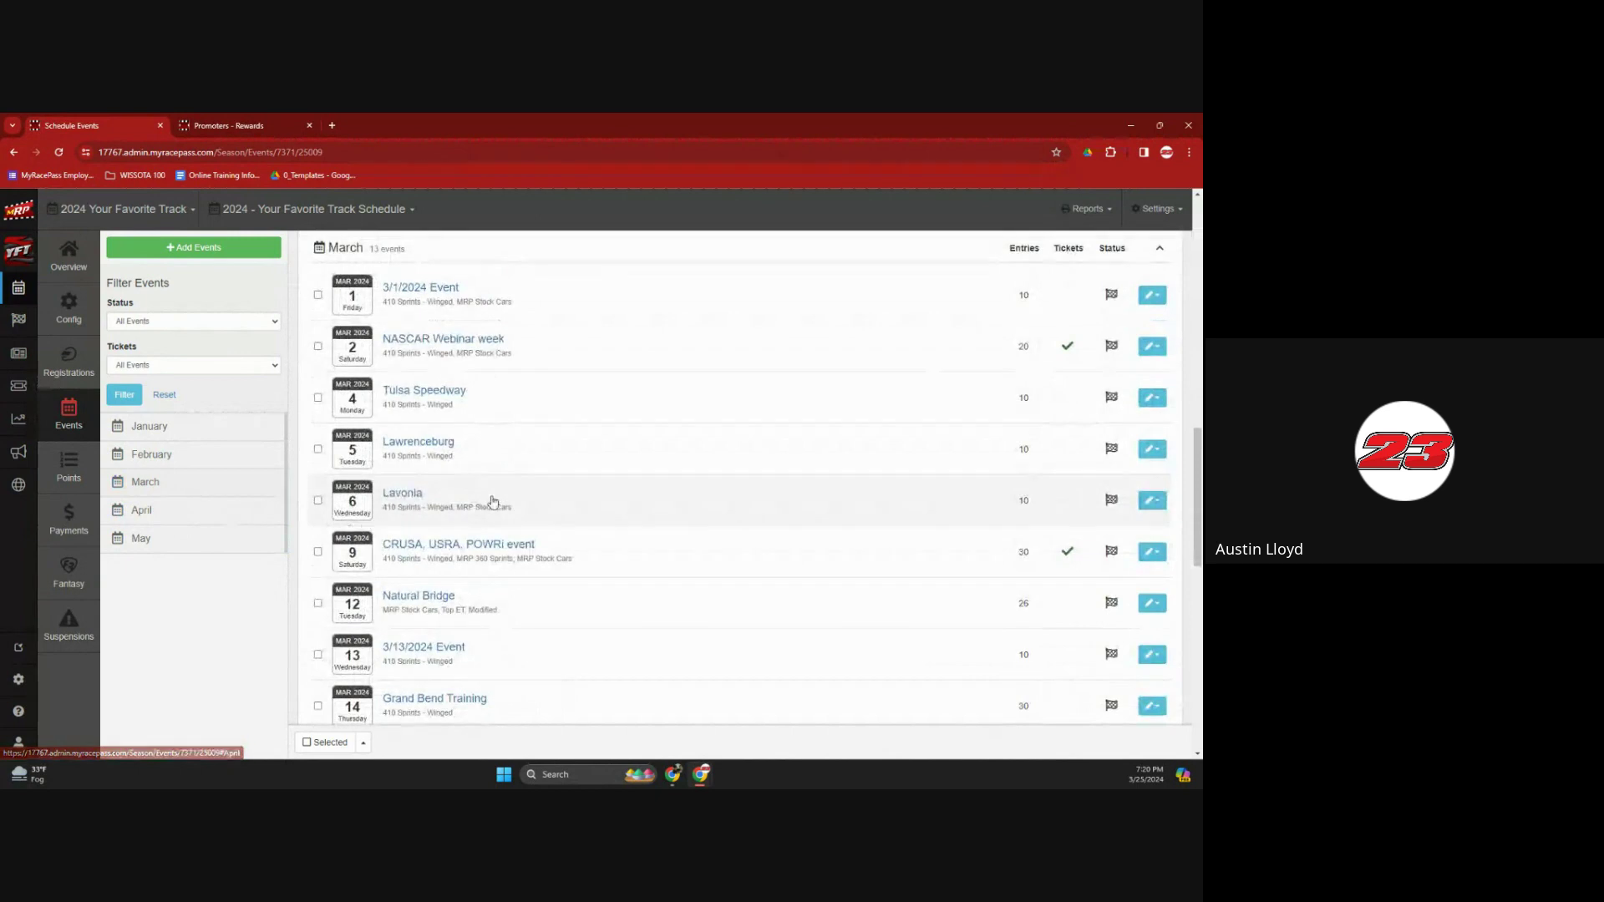
scroll(491, 504, down, 7)
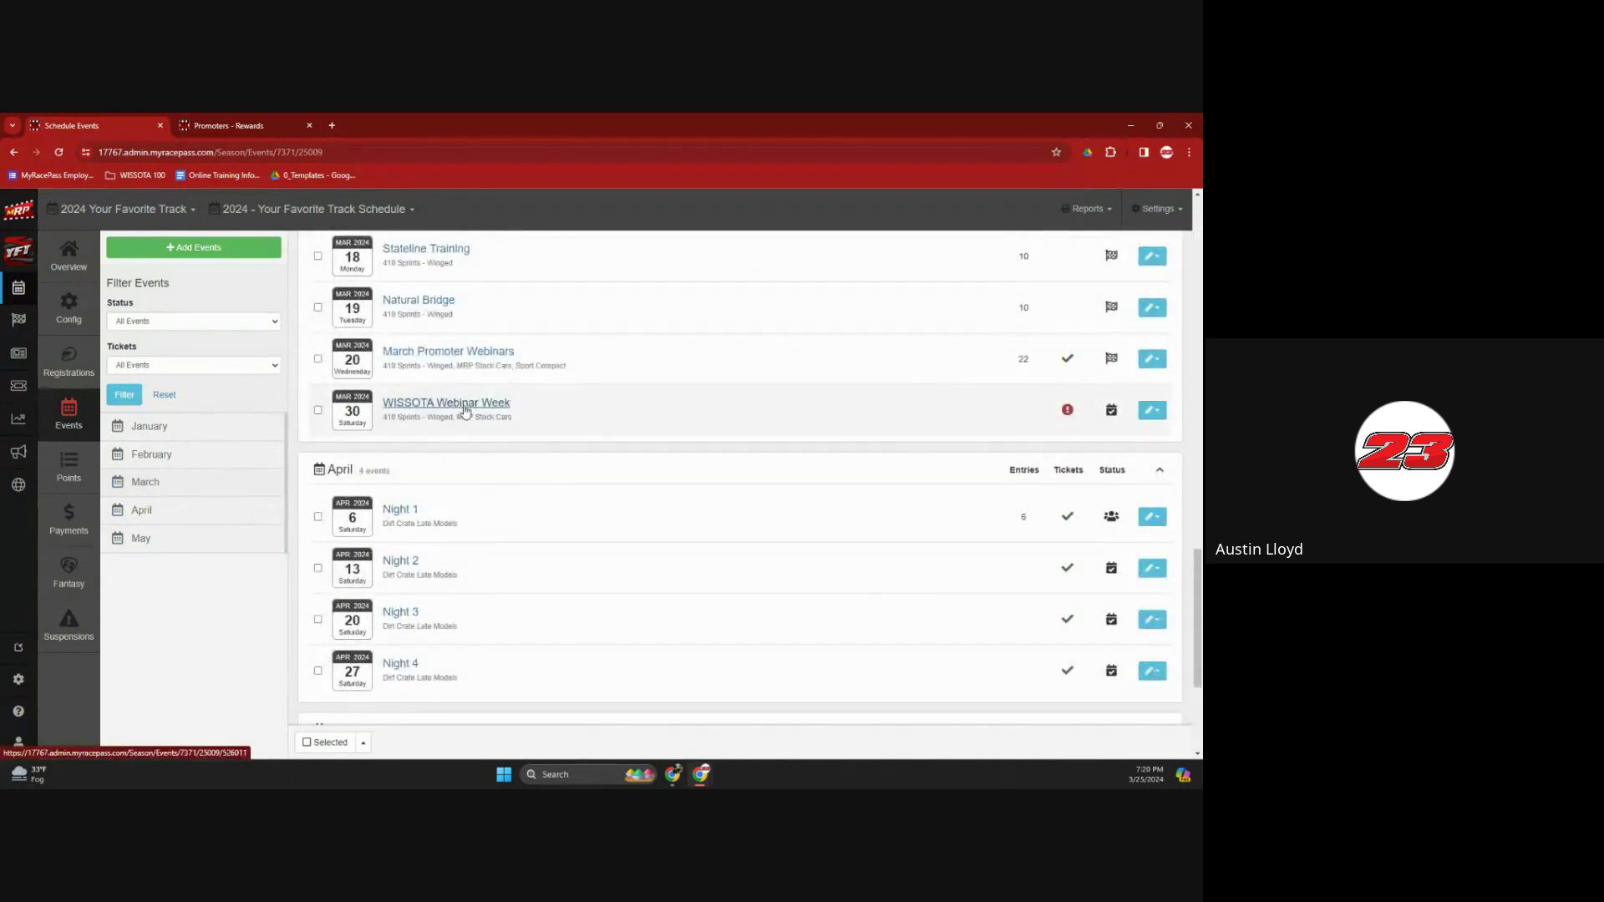
click(465, 410)
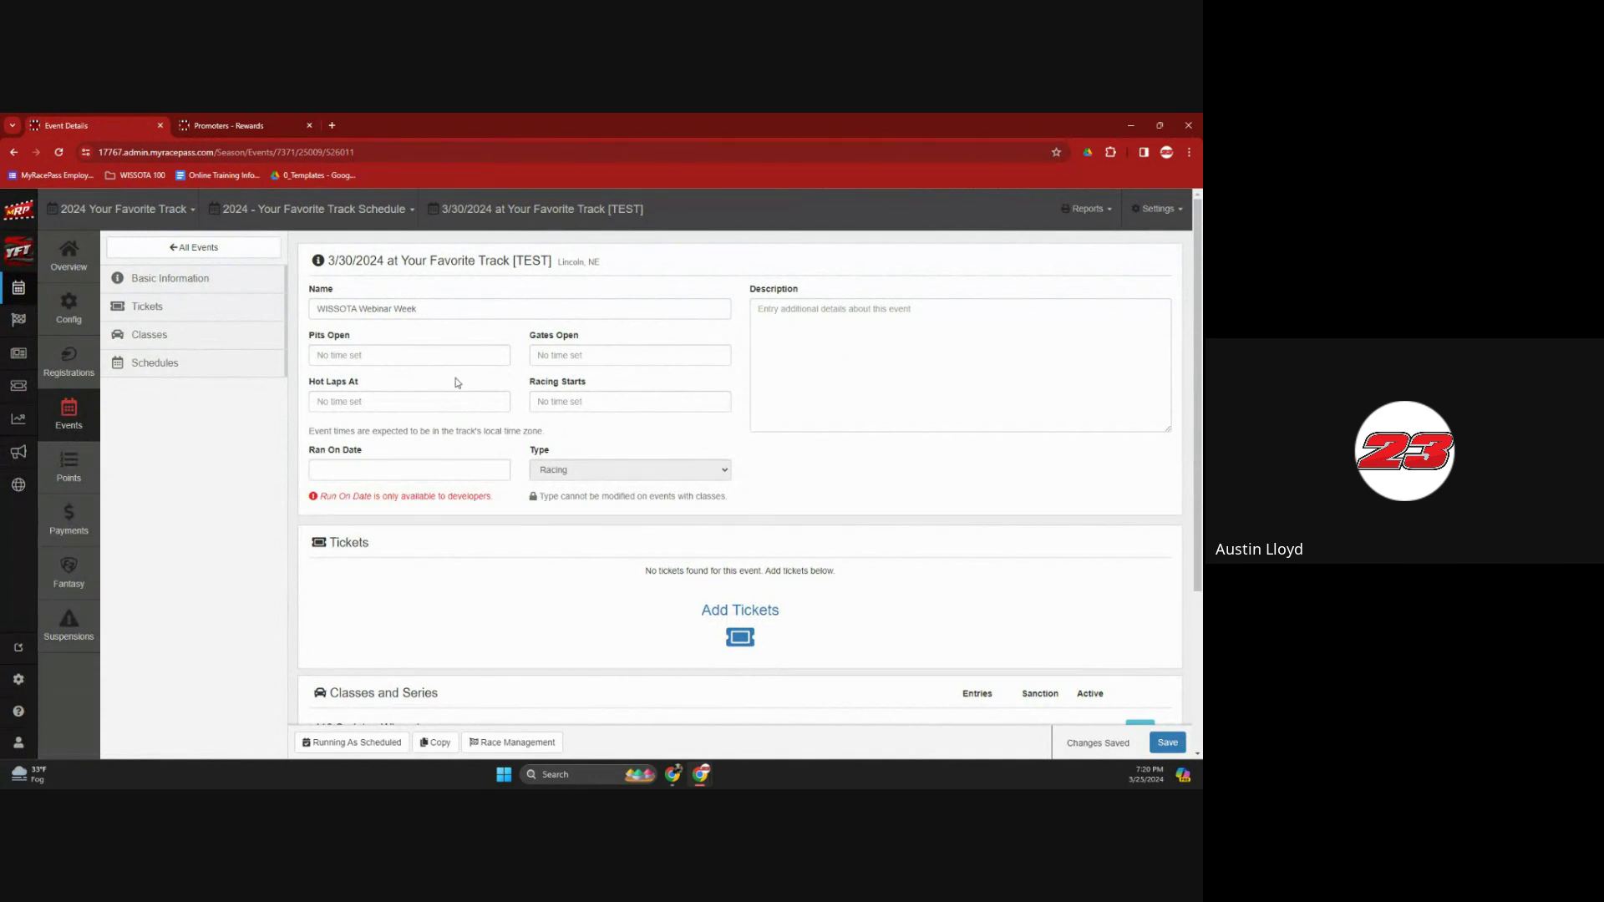
scroll(481, 393, down, 3)
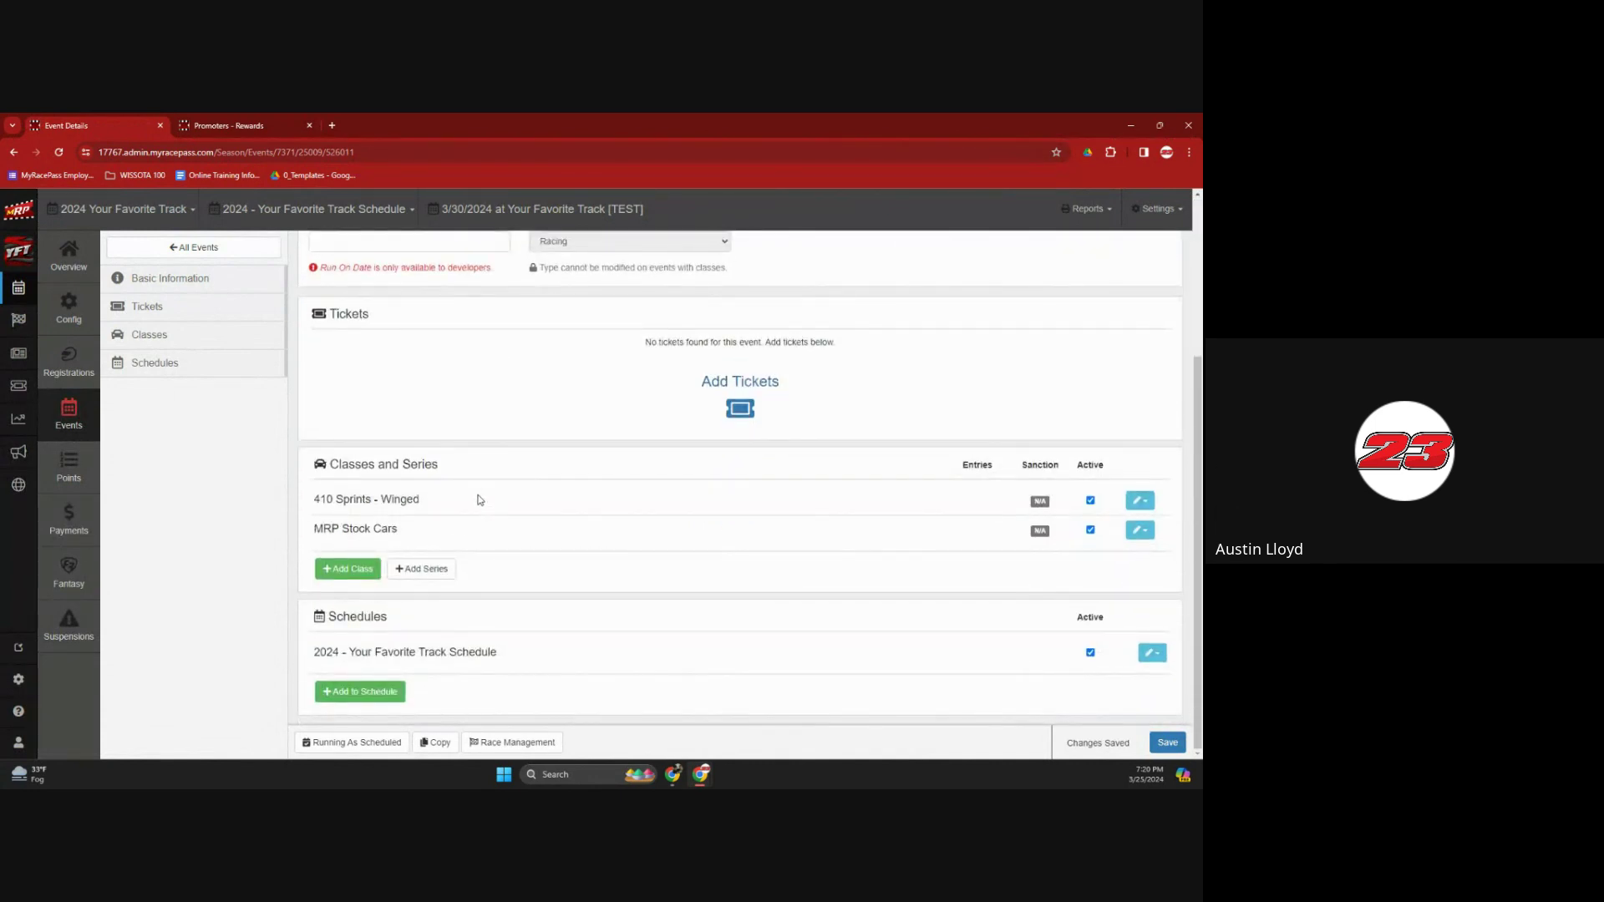
scroll(480, 499, up, 2)
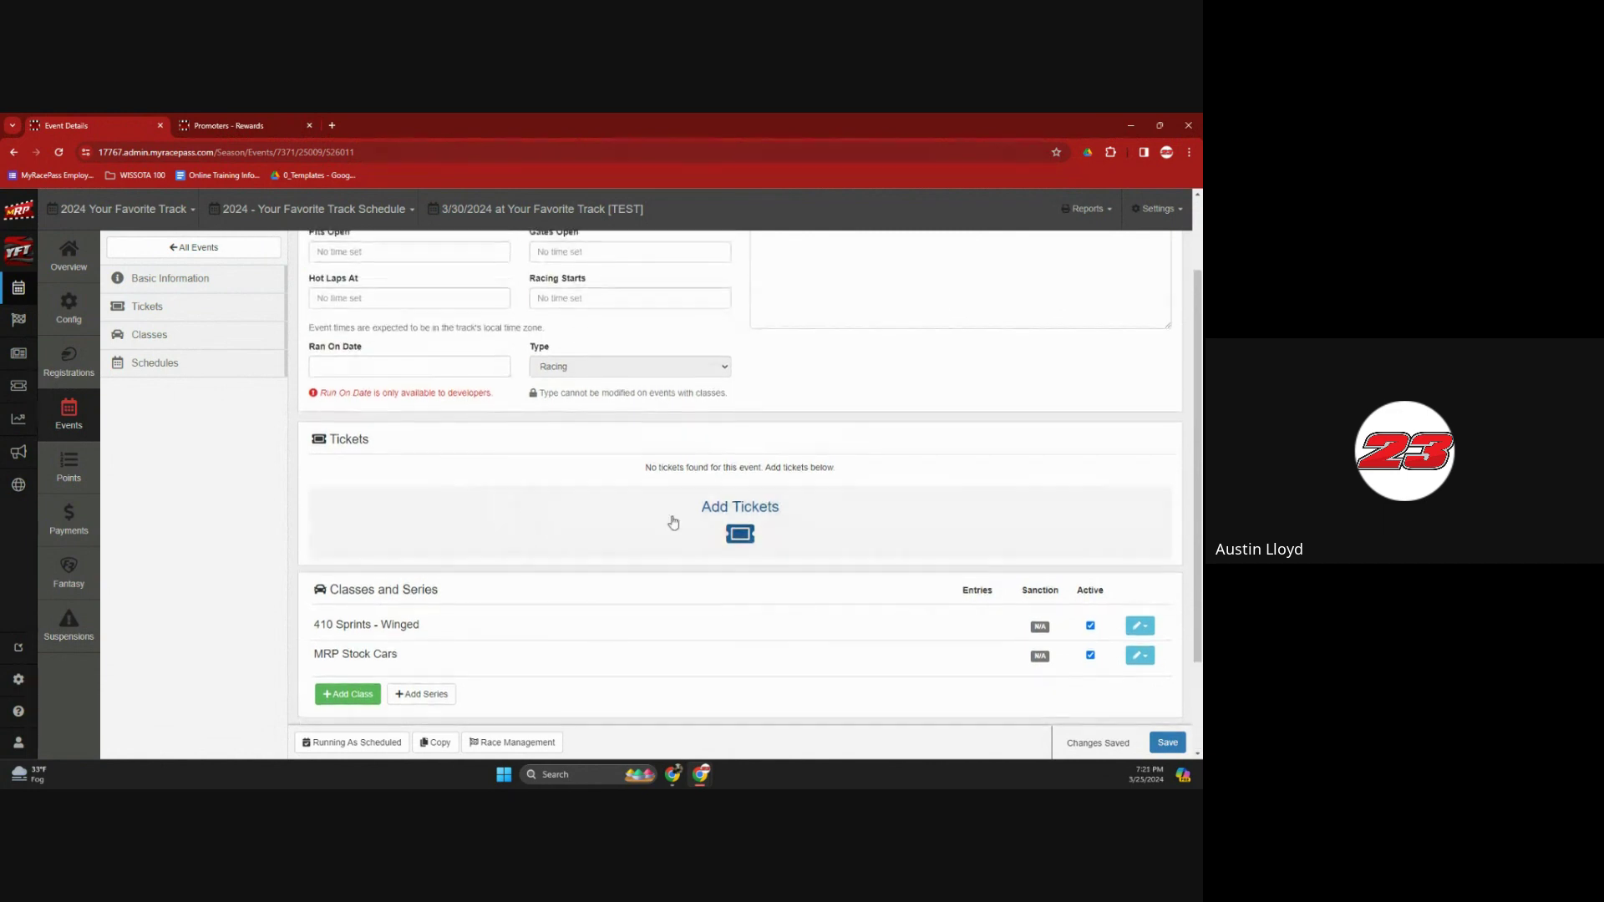
- Start online tickets for the event from scratch, examine the ticket form, and close it without adding any
click(713, 511)
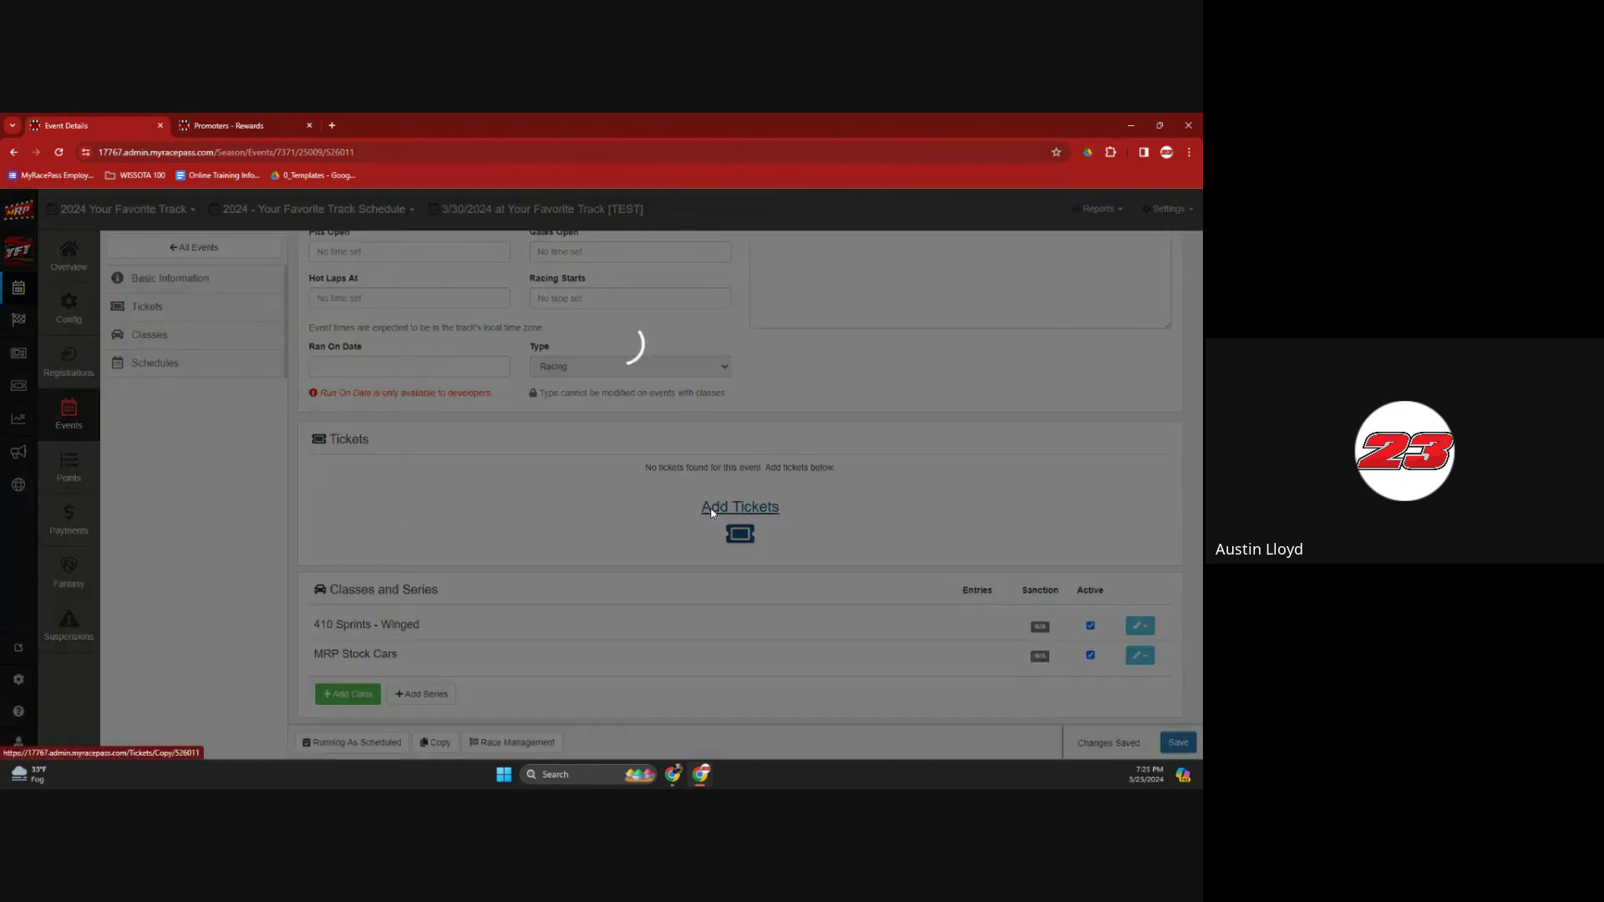
click(483, 294)
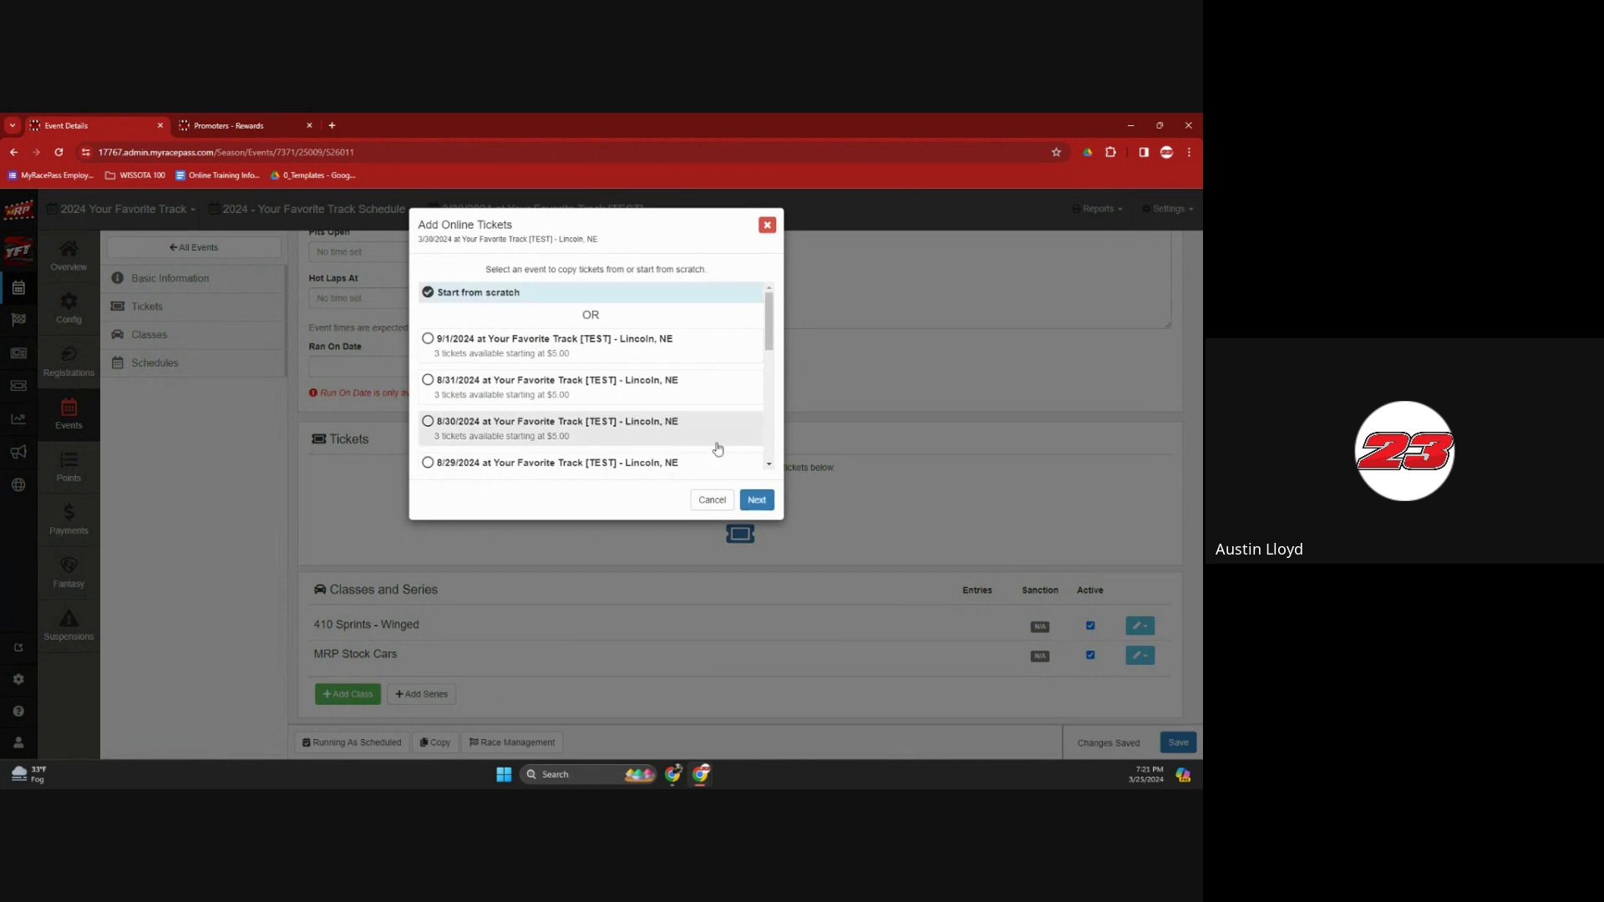
click(756, 499)
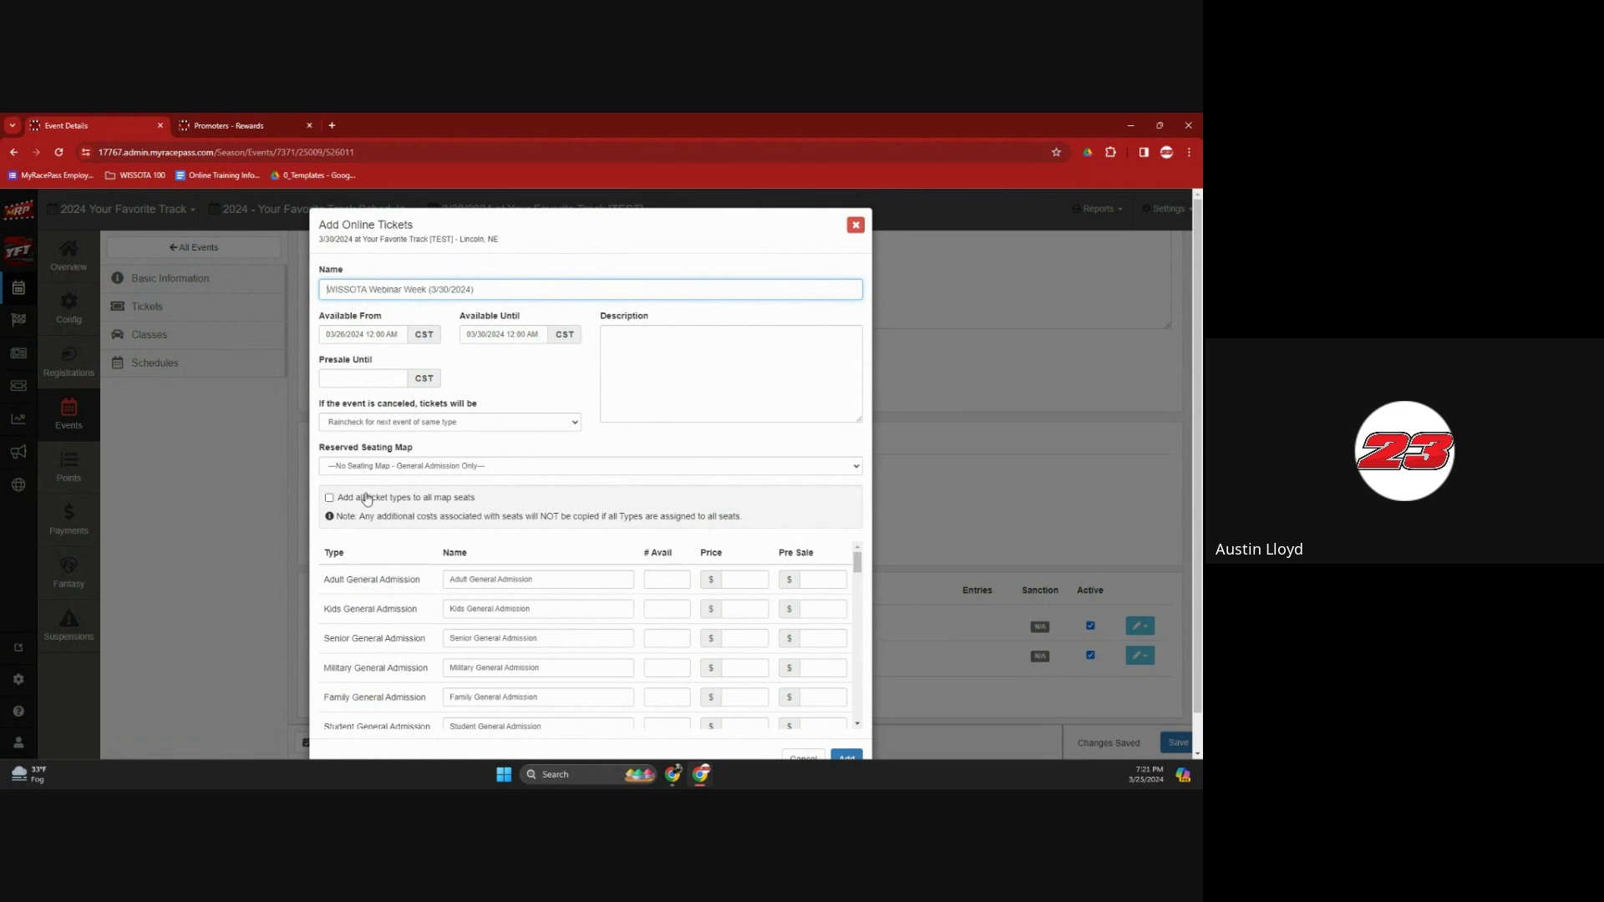
scroll(368, 492, down, 1)
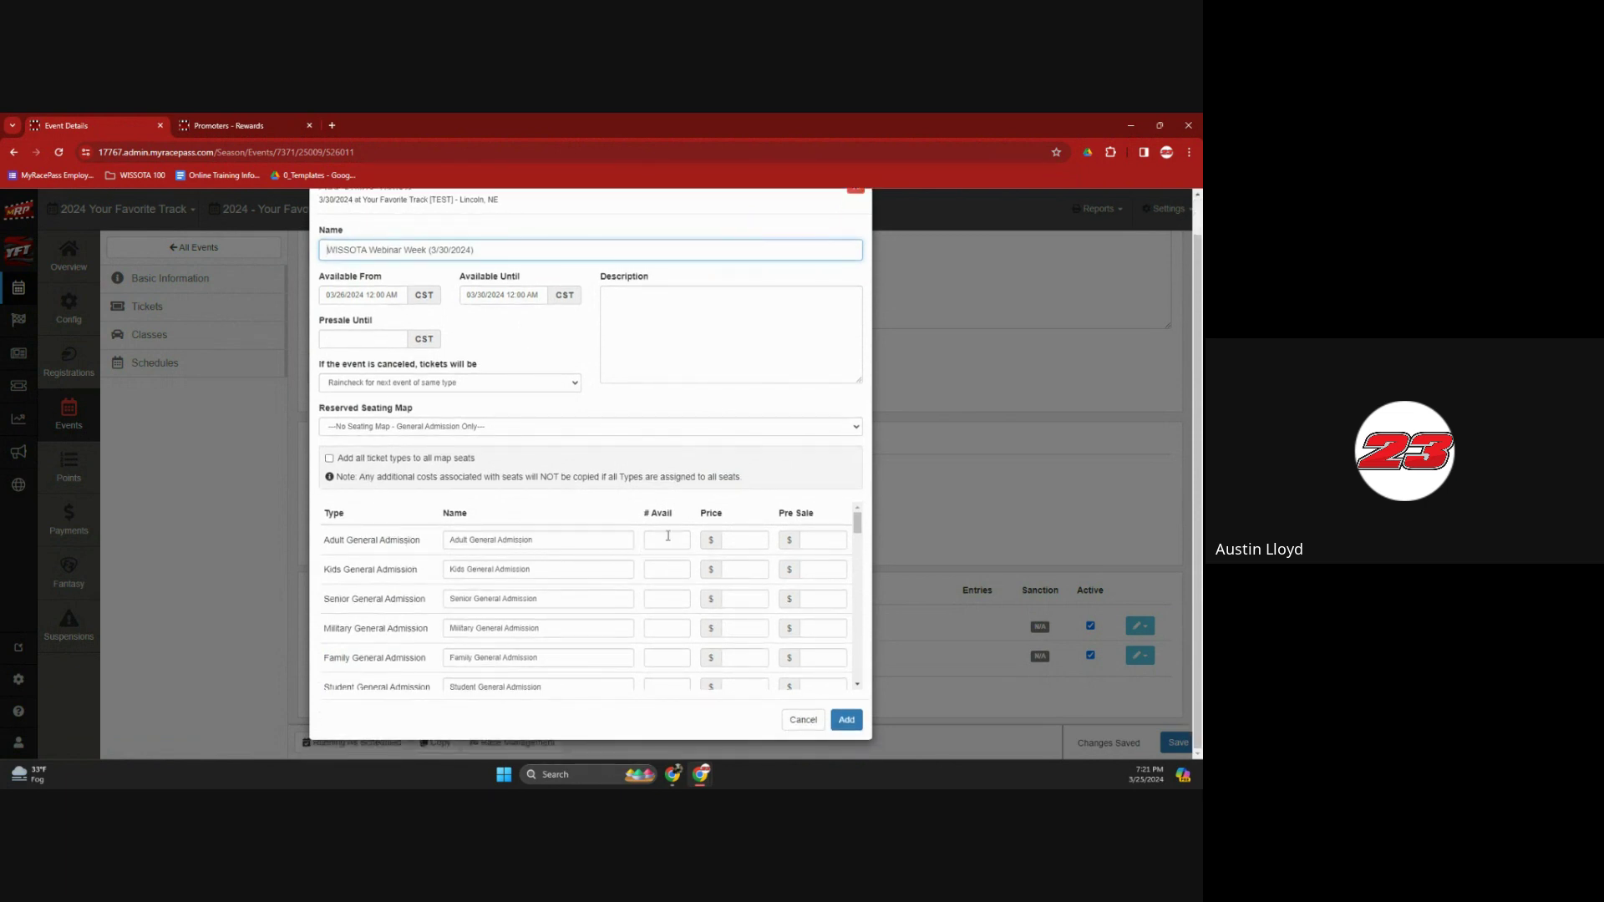
scroll(722, 531, up, 1)
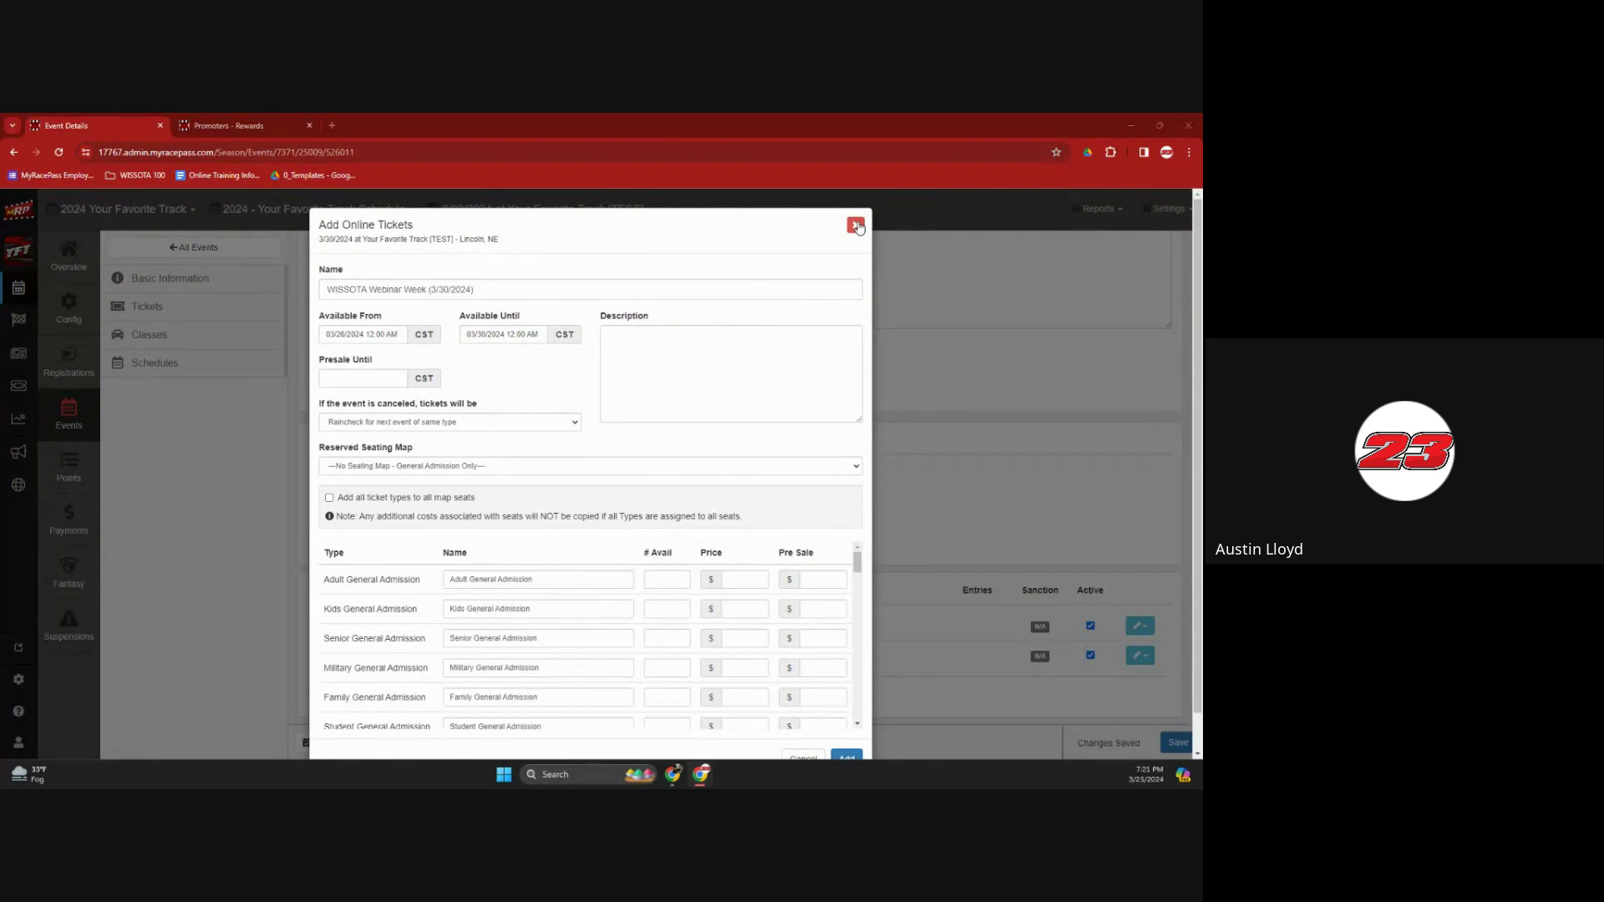
scroll(920, 261, down, 1)
scroll(923, 267, up, 1)
click(855, 225)
- Go to the season's registrations, look through the types offered for a new registration, and cancel
scroll(501, 468, down, 3)
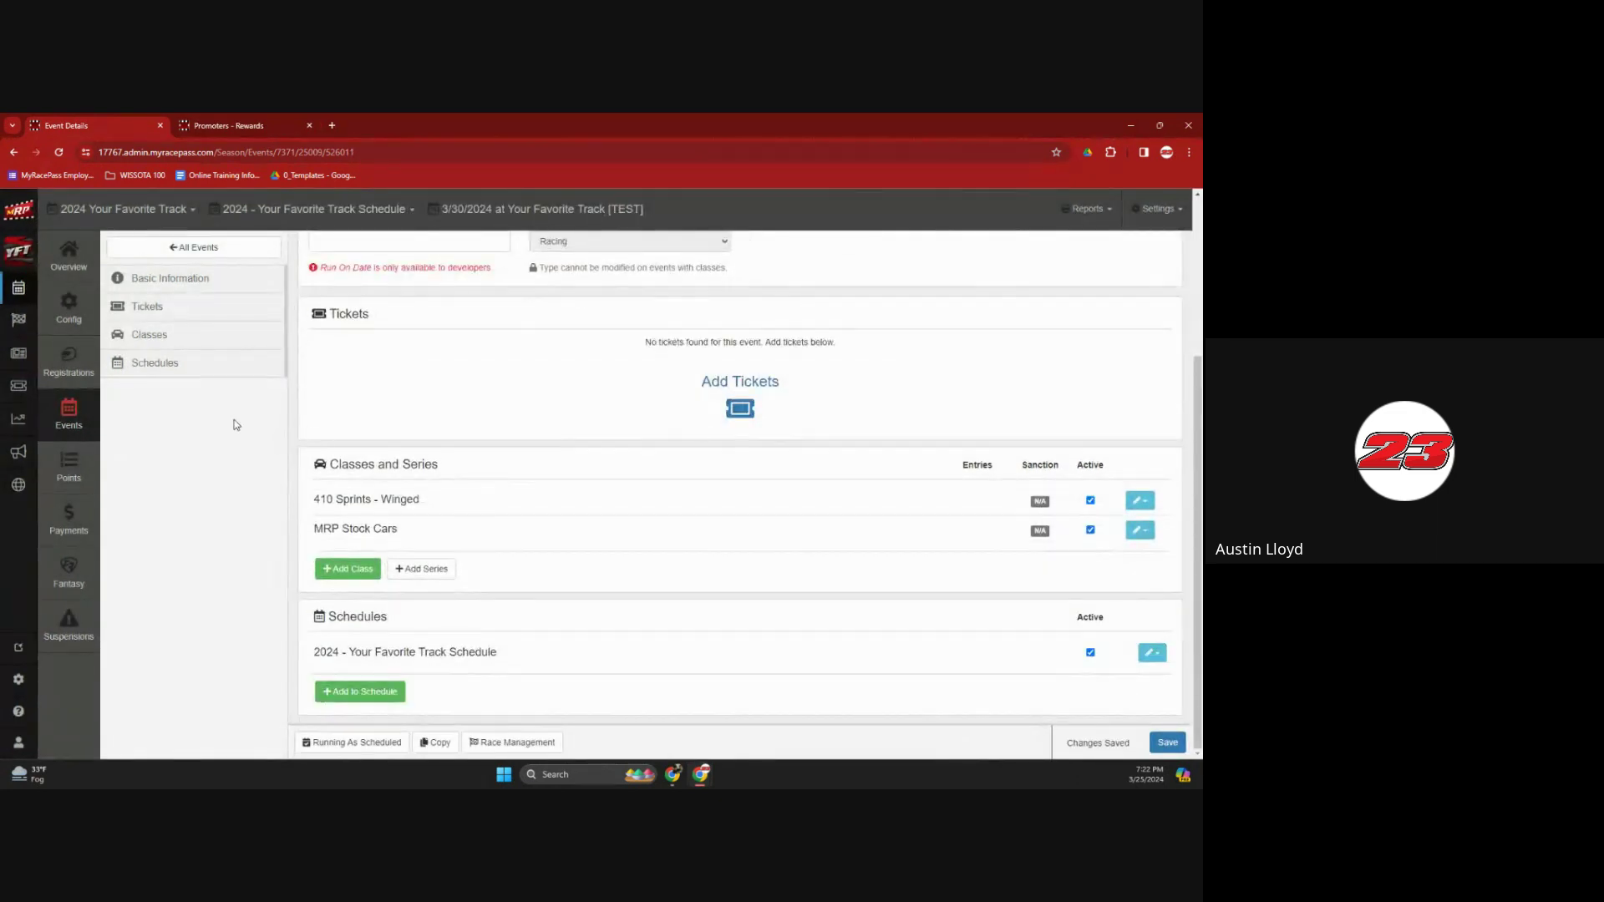
scroll(236, 424, up, 3)
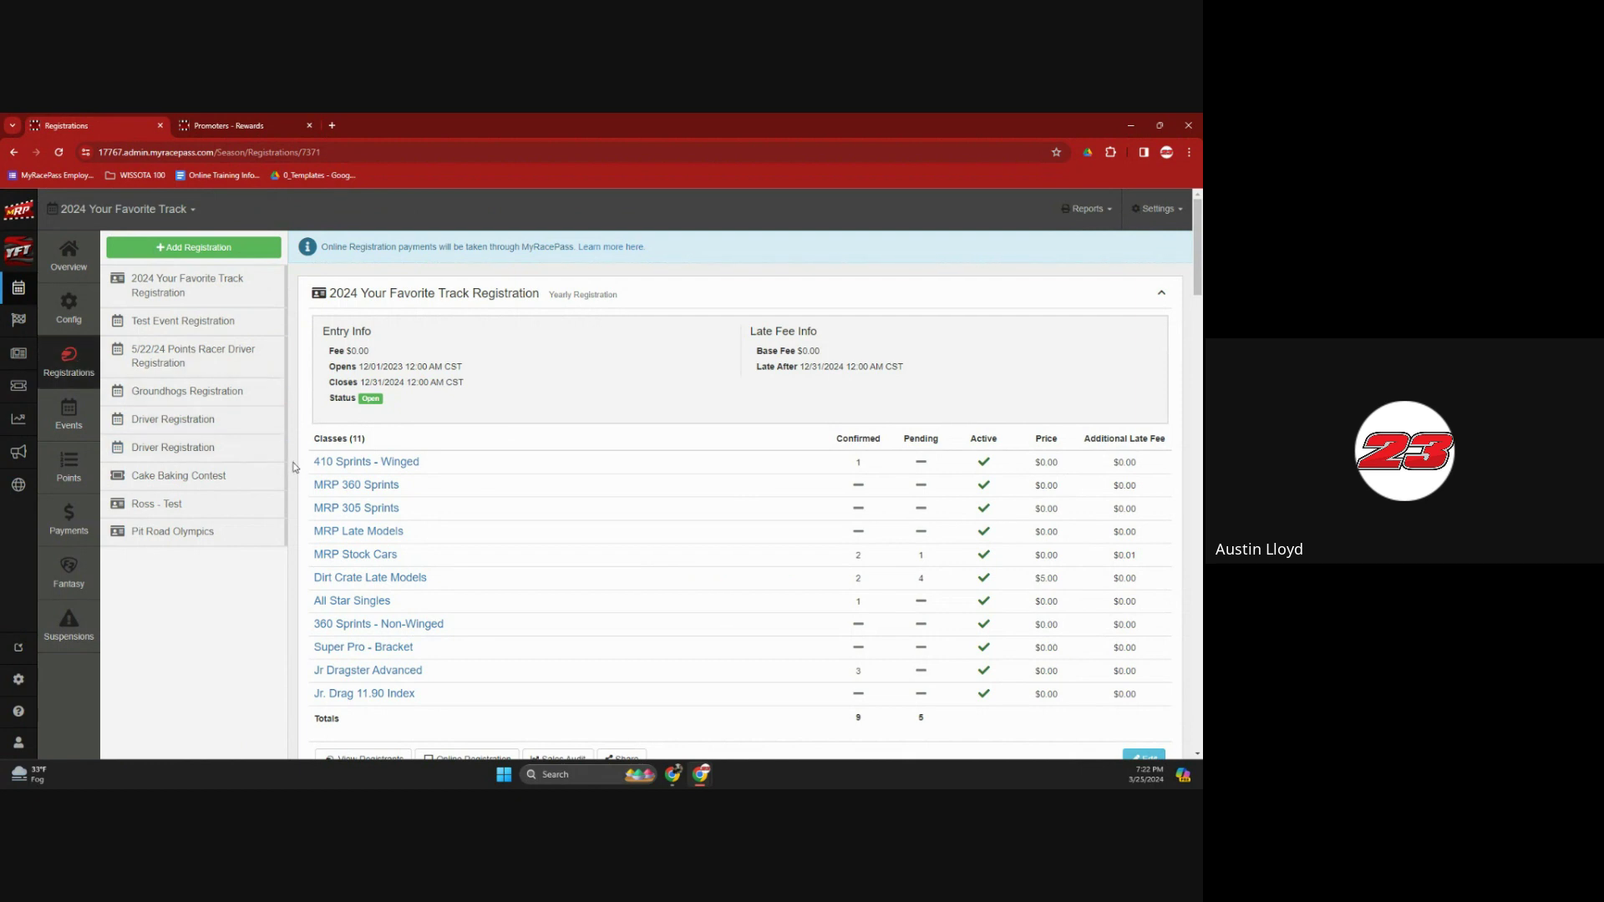
click(261, 254)
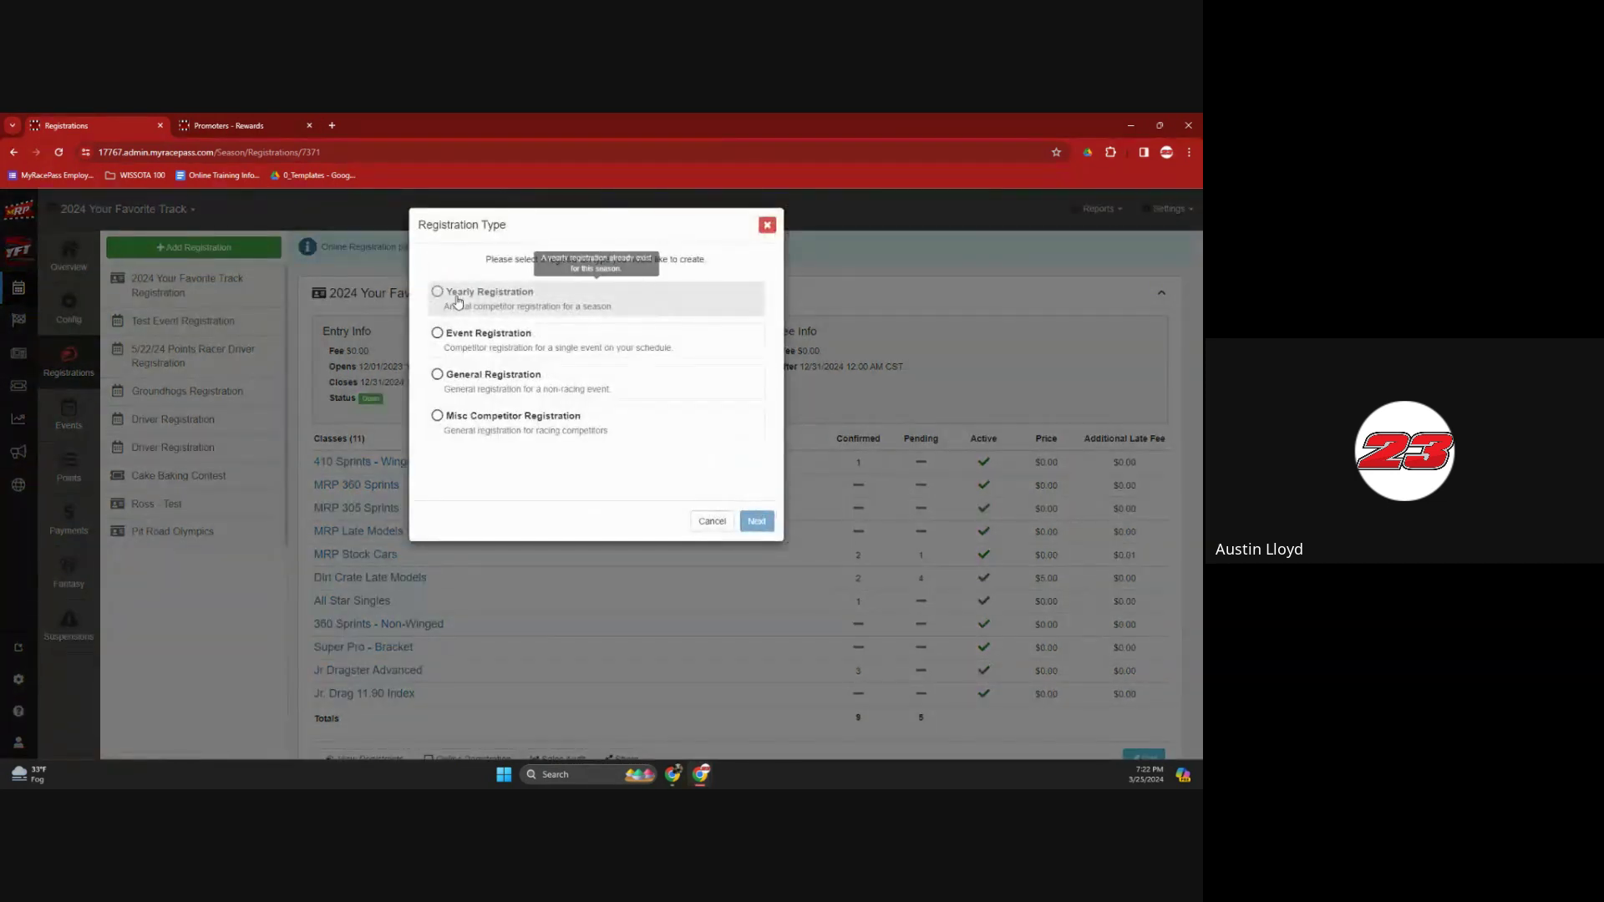
mouse_move(489, 297)
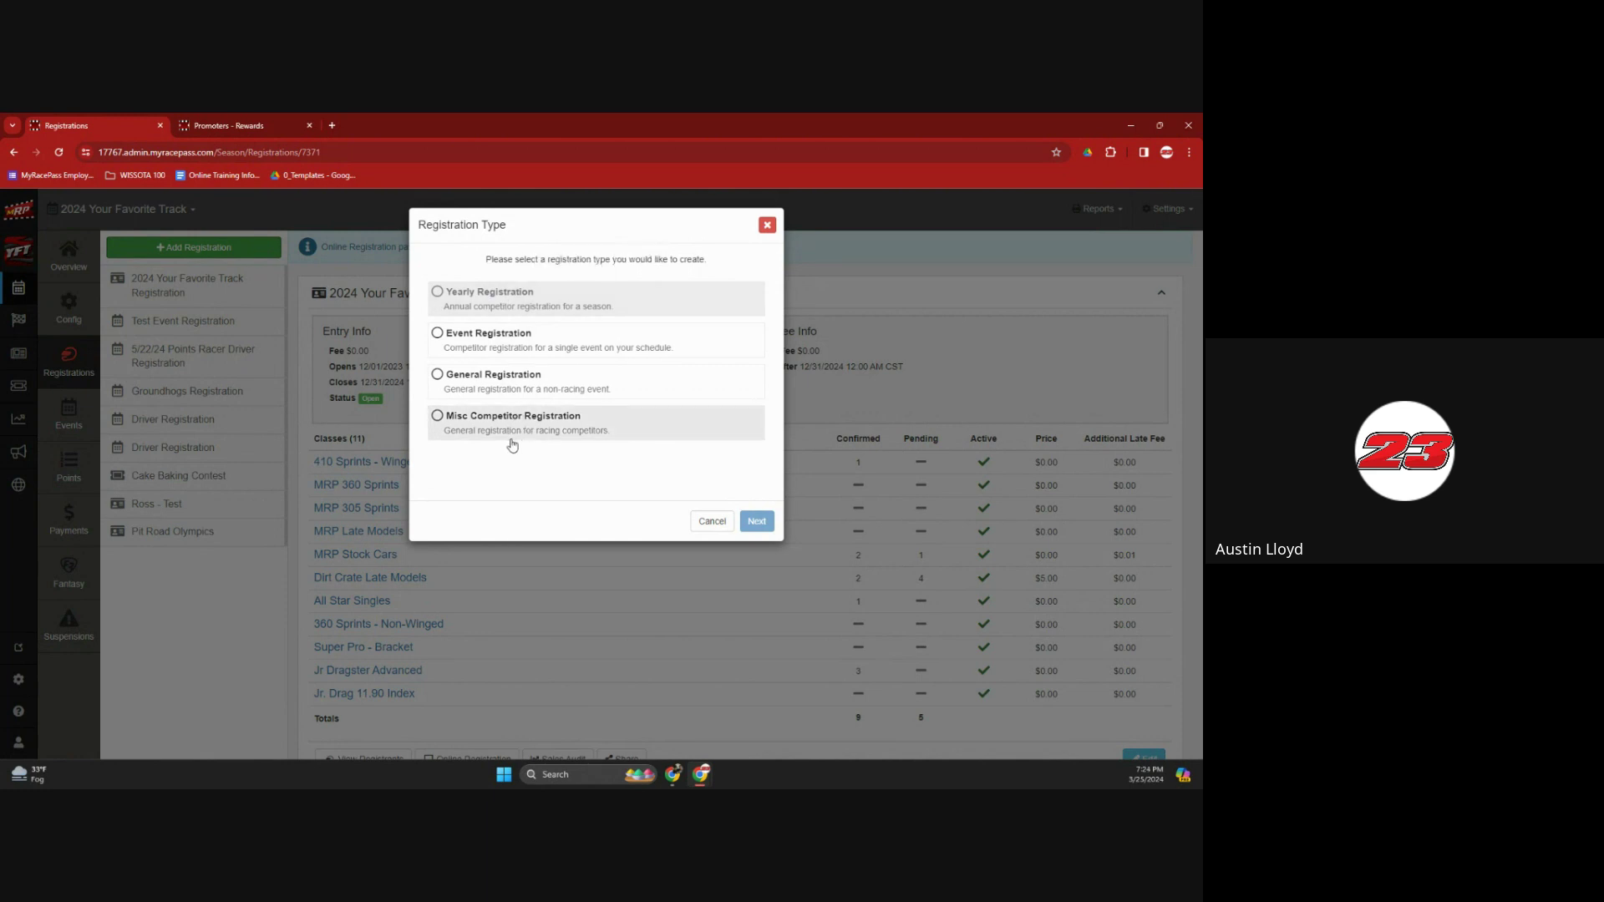
click(709, 523)
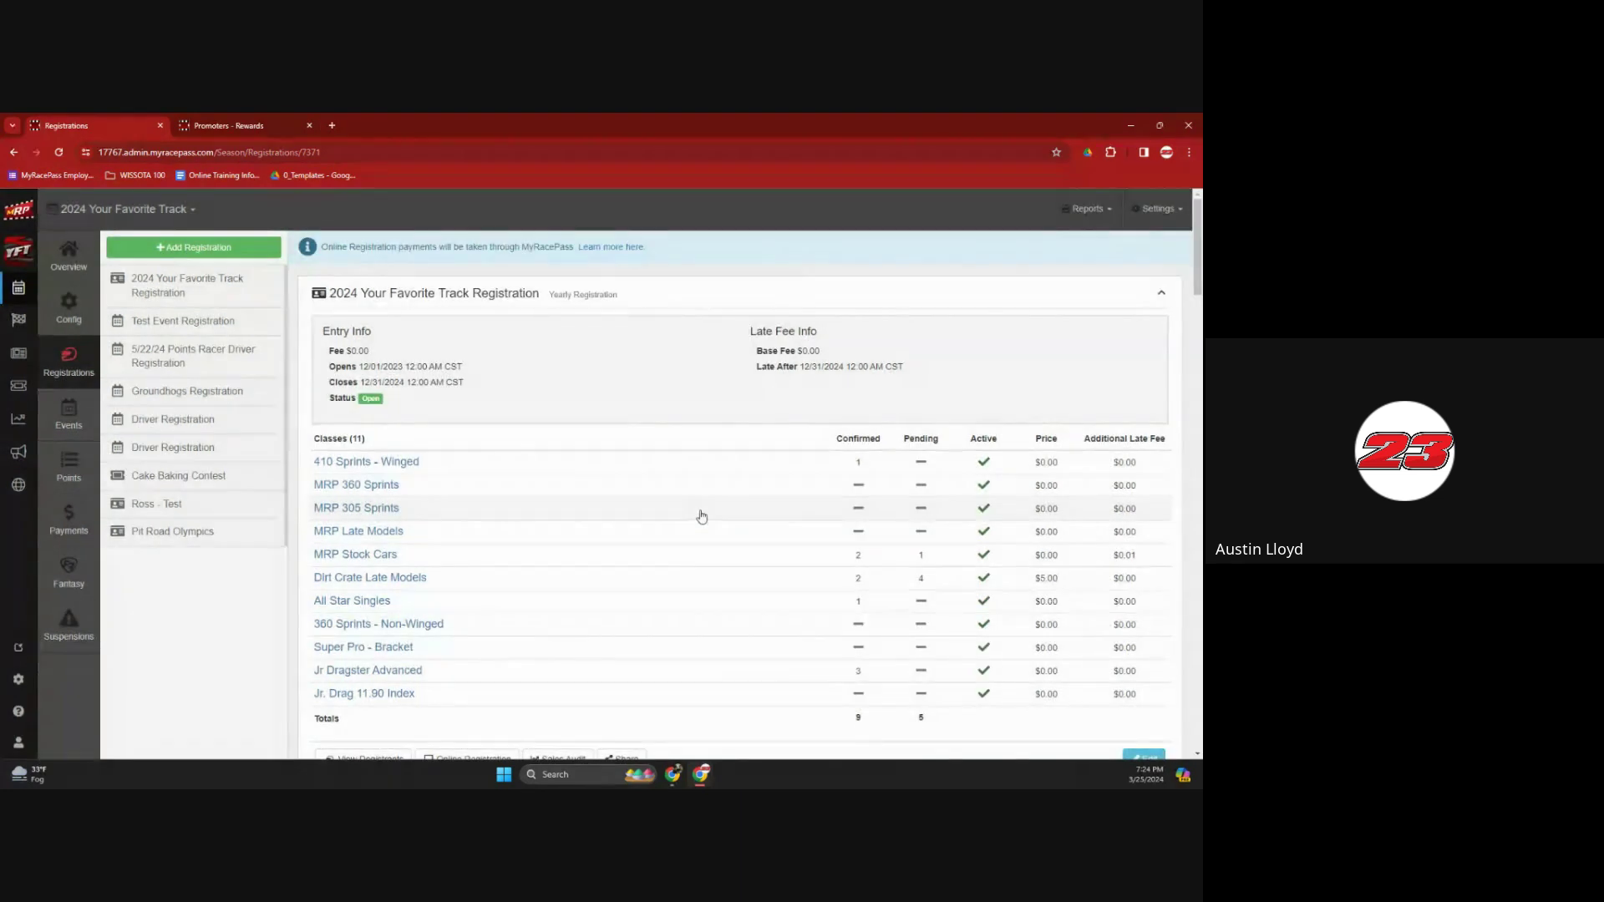
- Open the 2024 Your Favorite Track Registration for editing and review its addable classes and each class's additional price and late fee
scroll(698, 515, down, 3)
click(1154, 578)
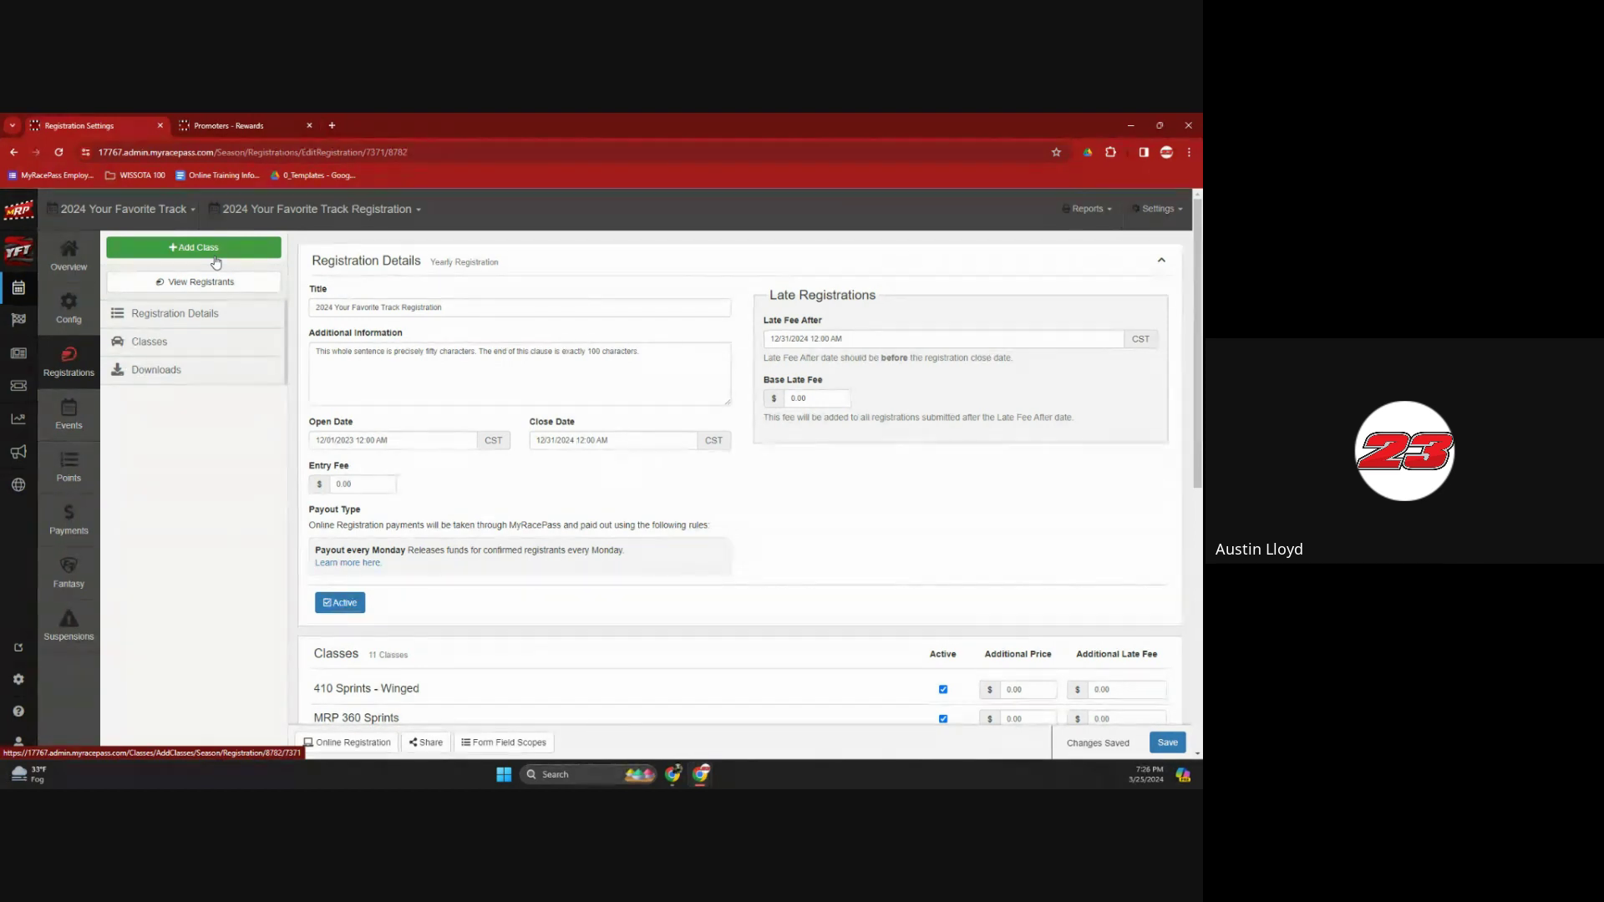
click(215, 256)
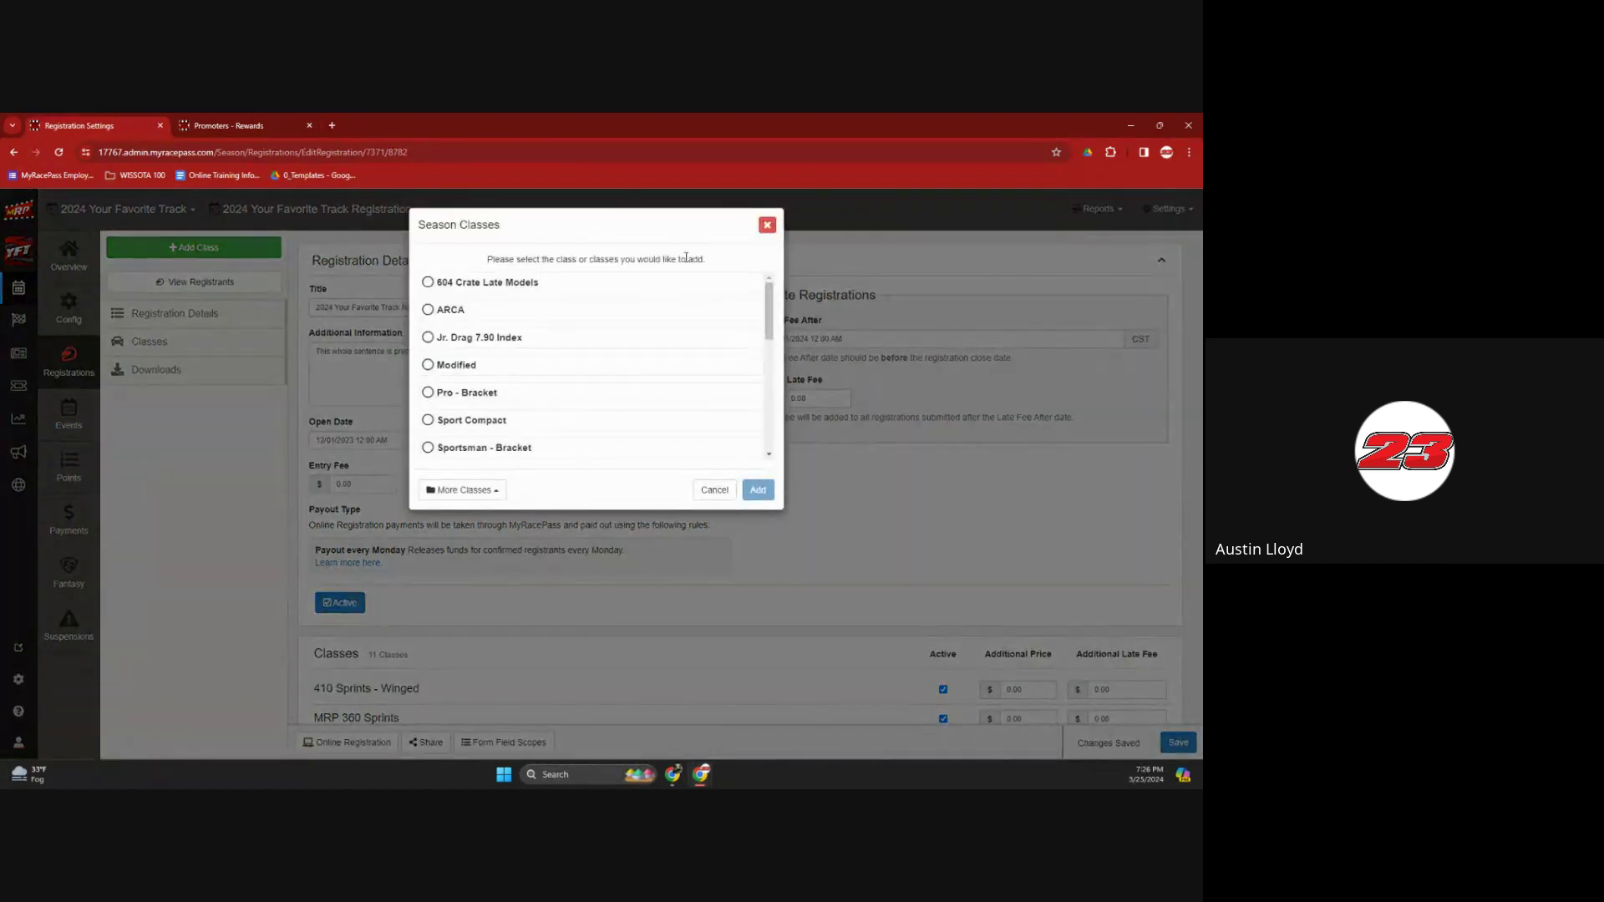
click(767, 224)
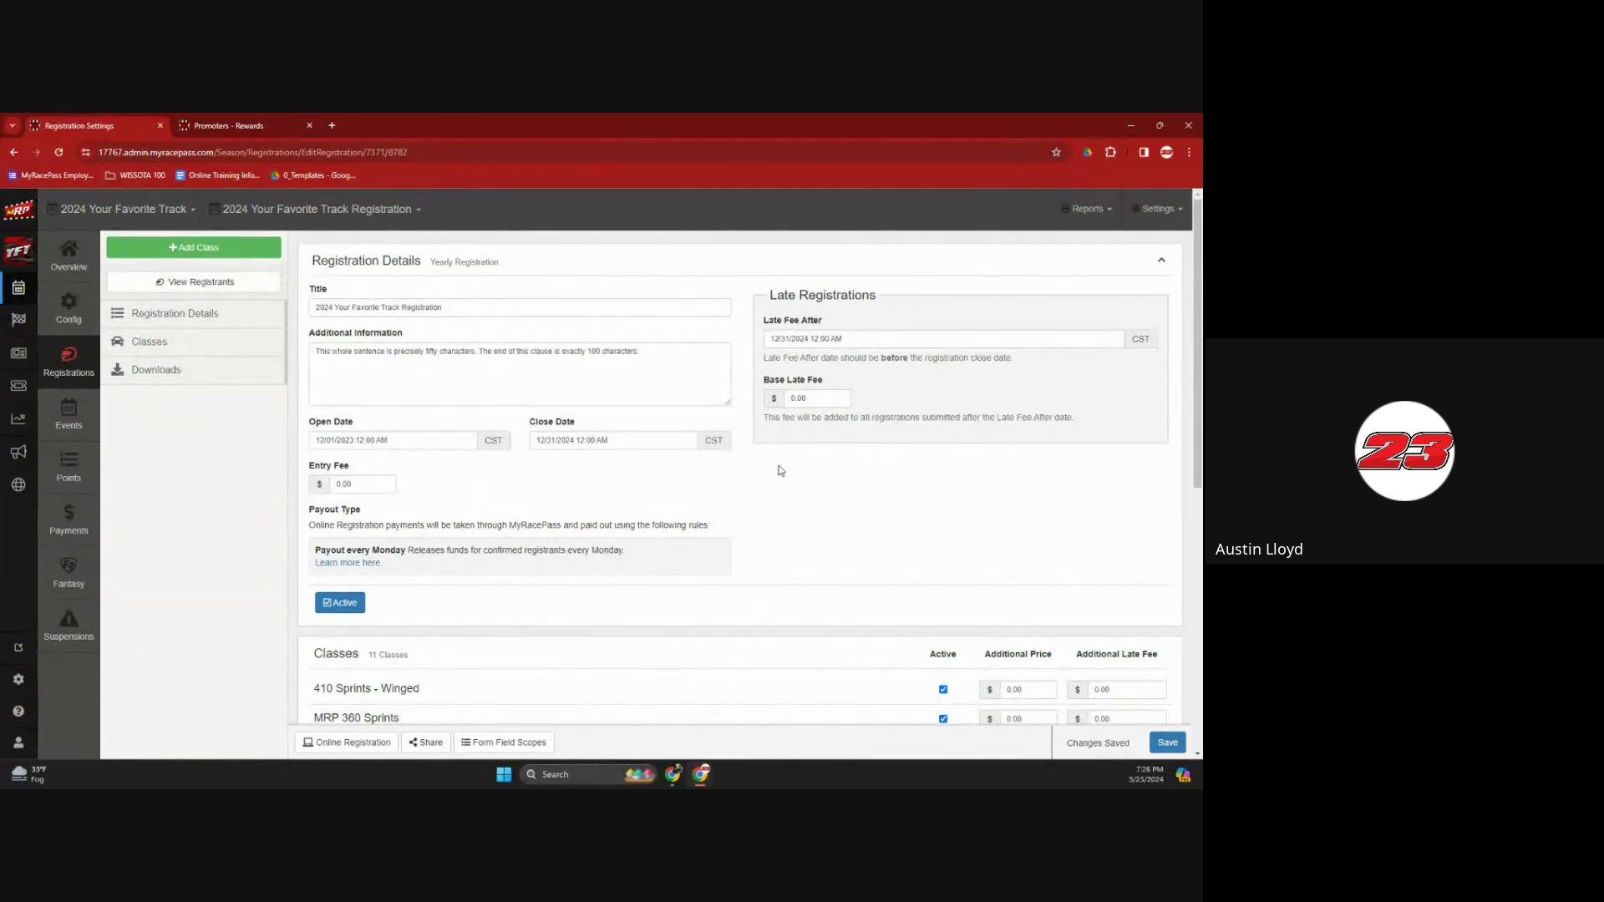
scroll(778, 468, down, 5)
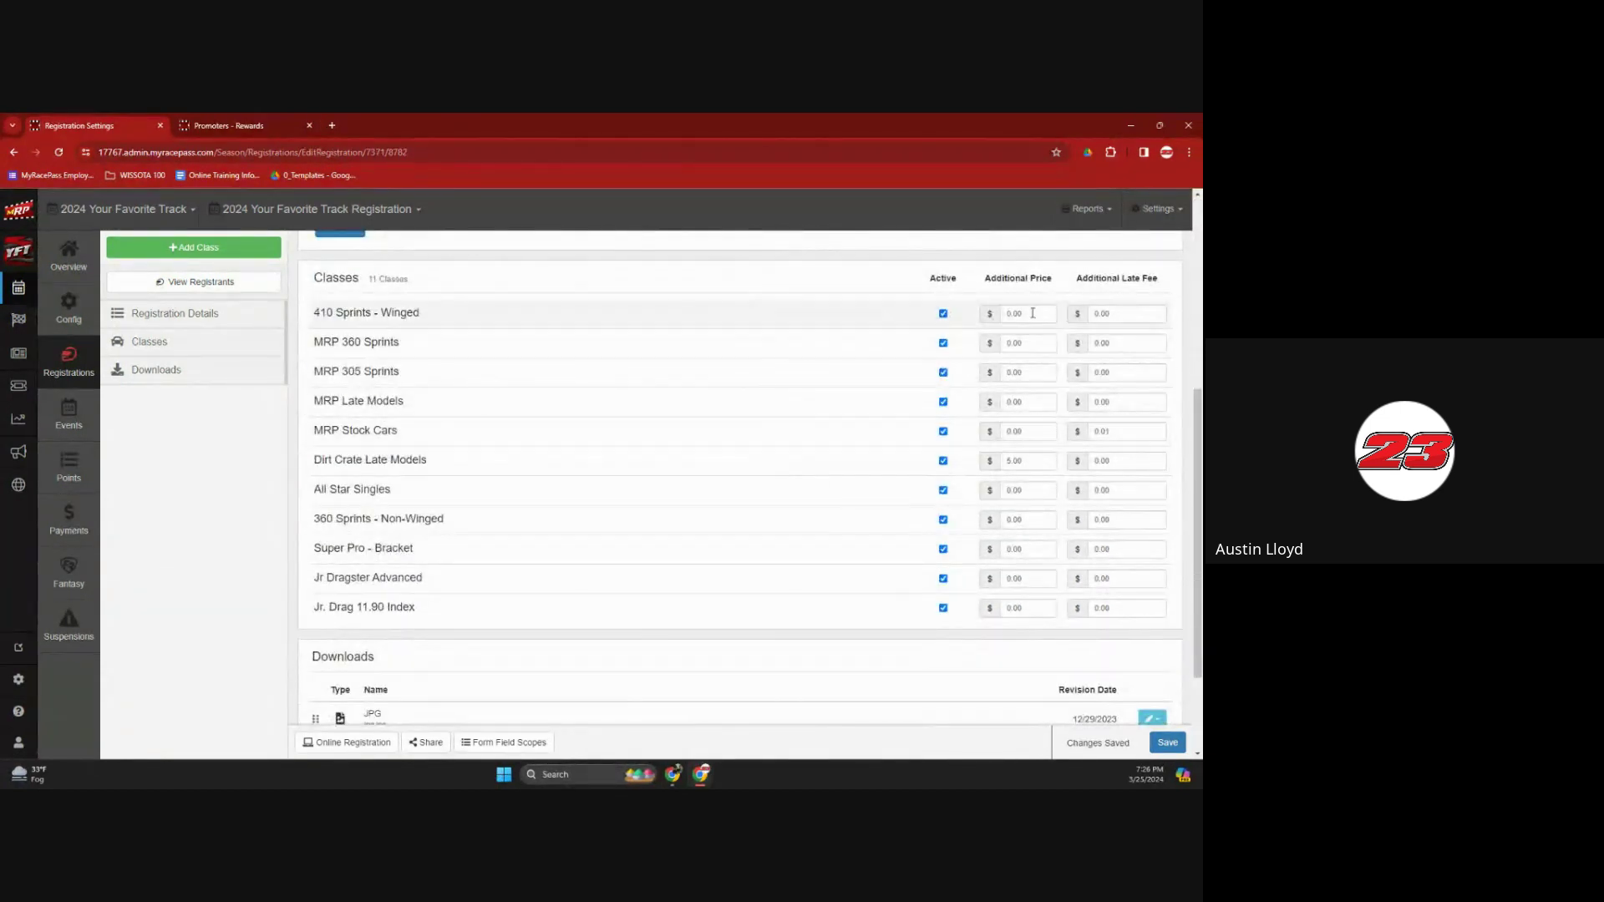
mouse_move(1124, 284)
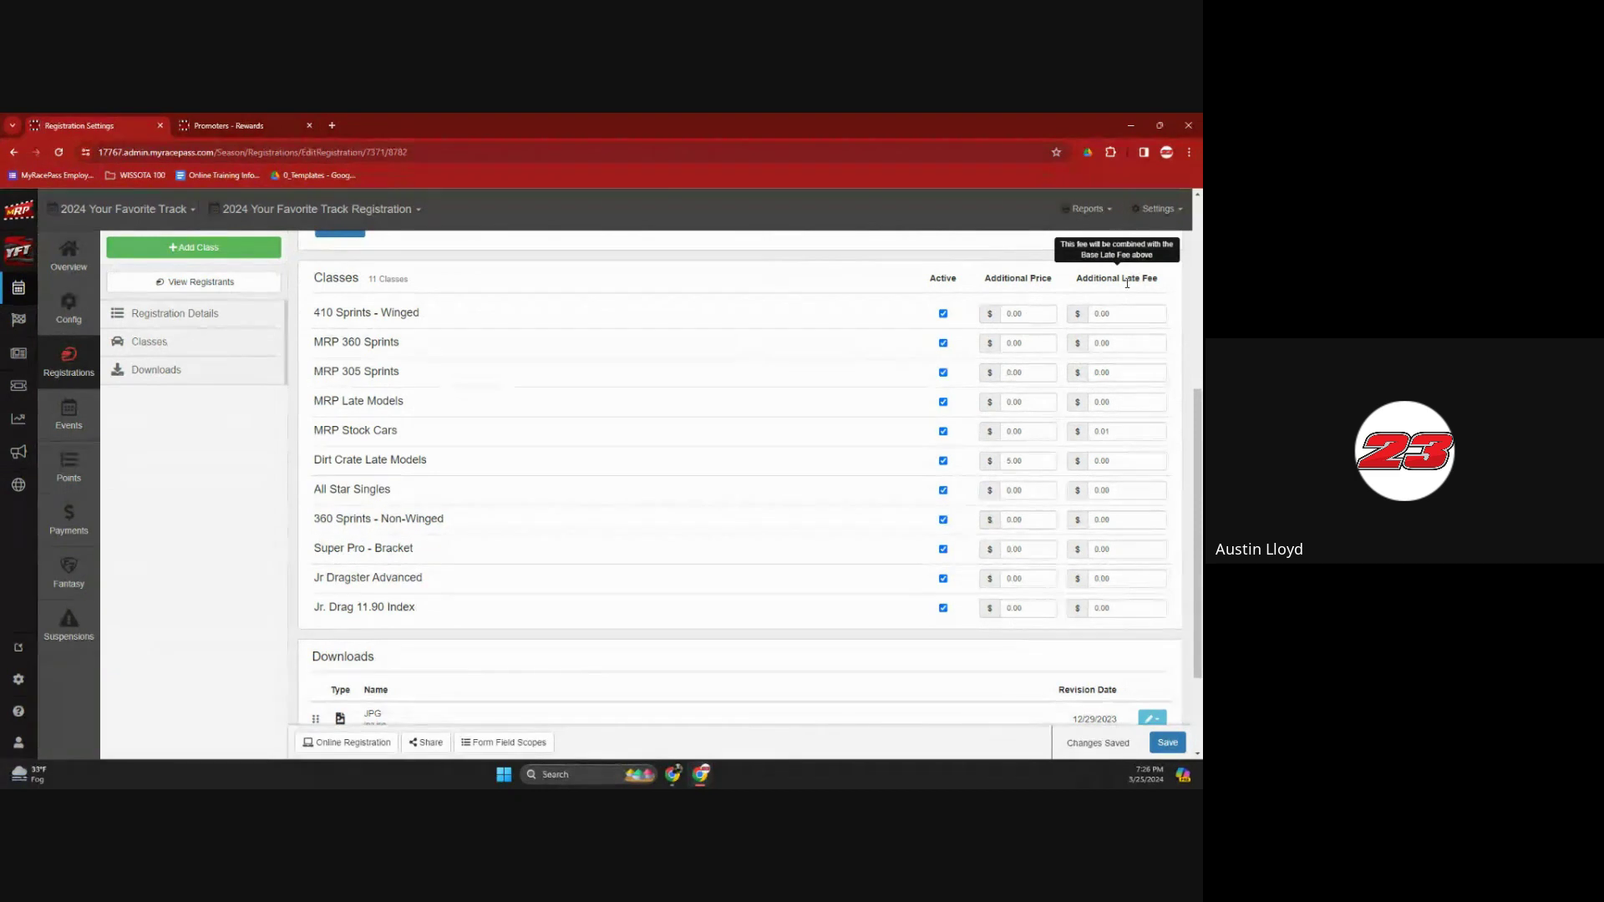
- Review the registration's class fees, downloads, open and close dates, payout type and late registration settings
scroll(751, 458, up, 3)
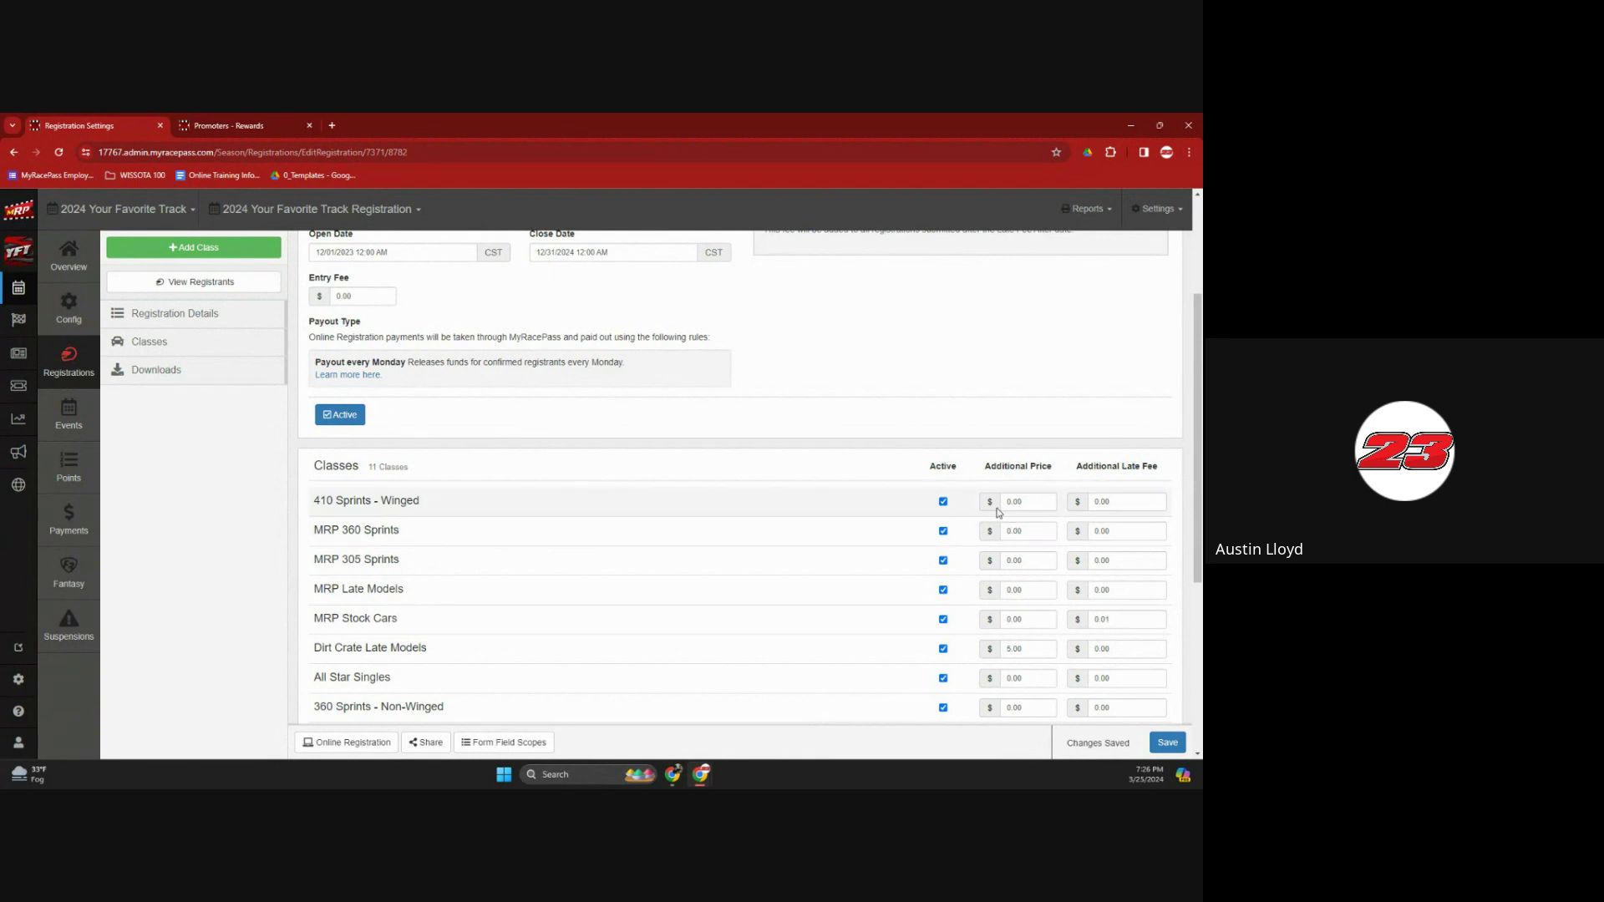
scroll(714, 522, down, 4)
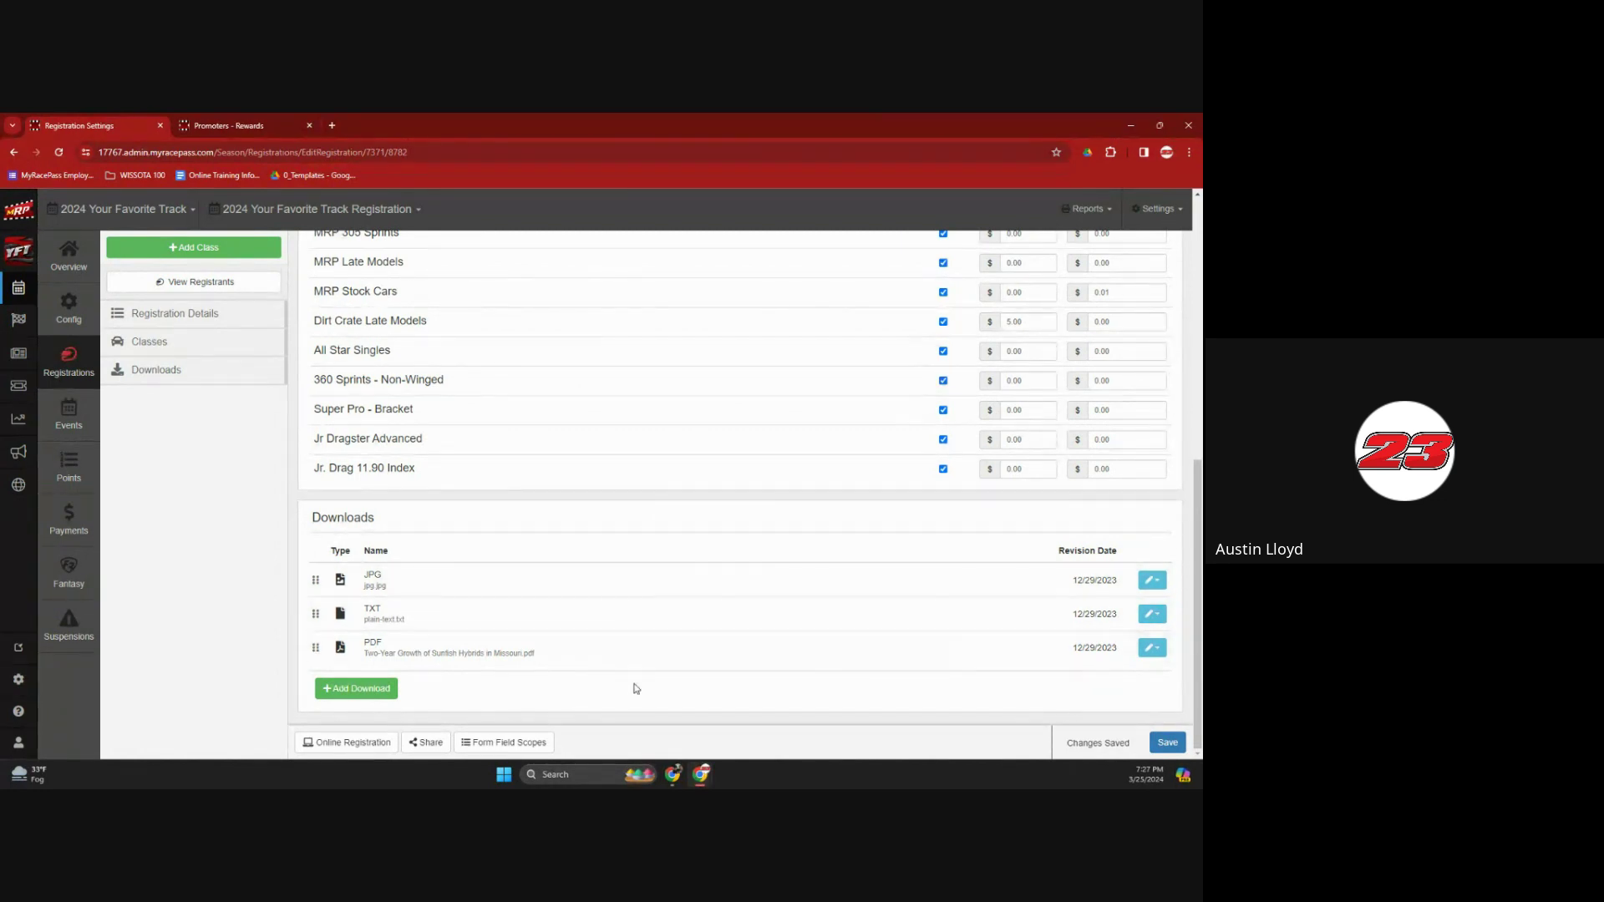
scroll(256, 585, up, 6)
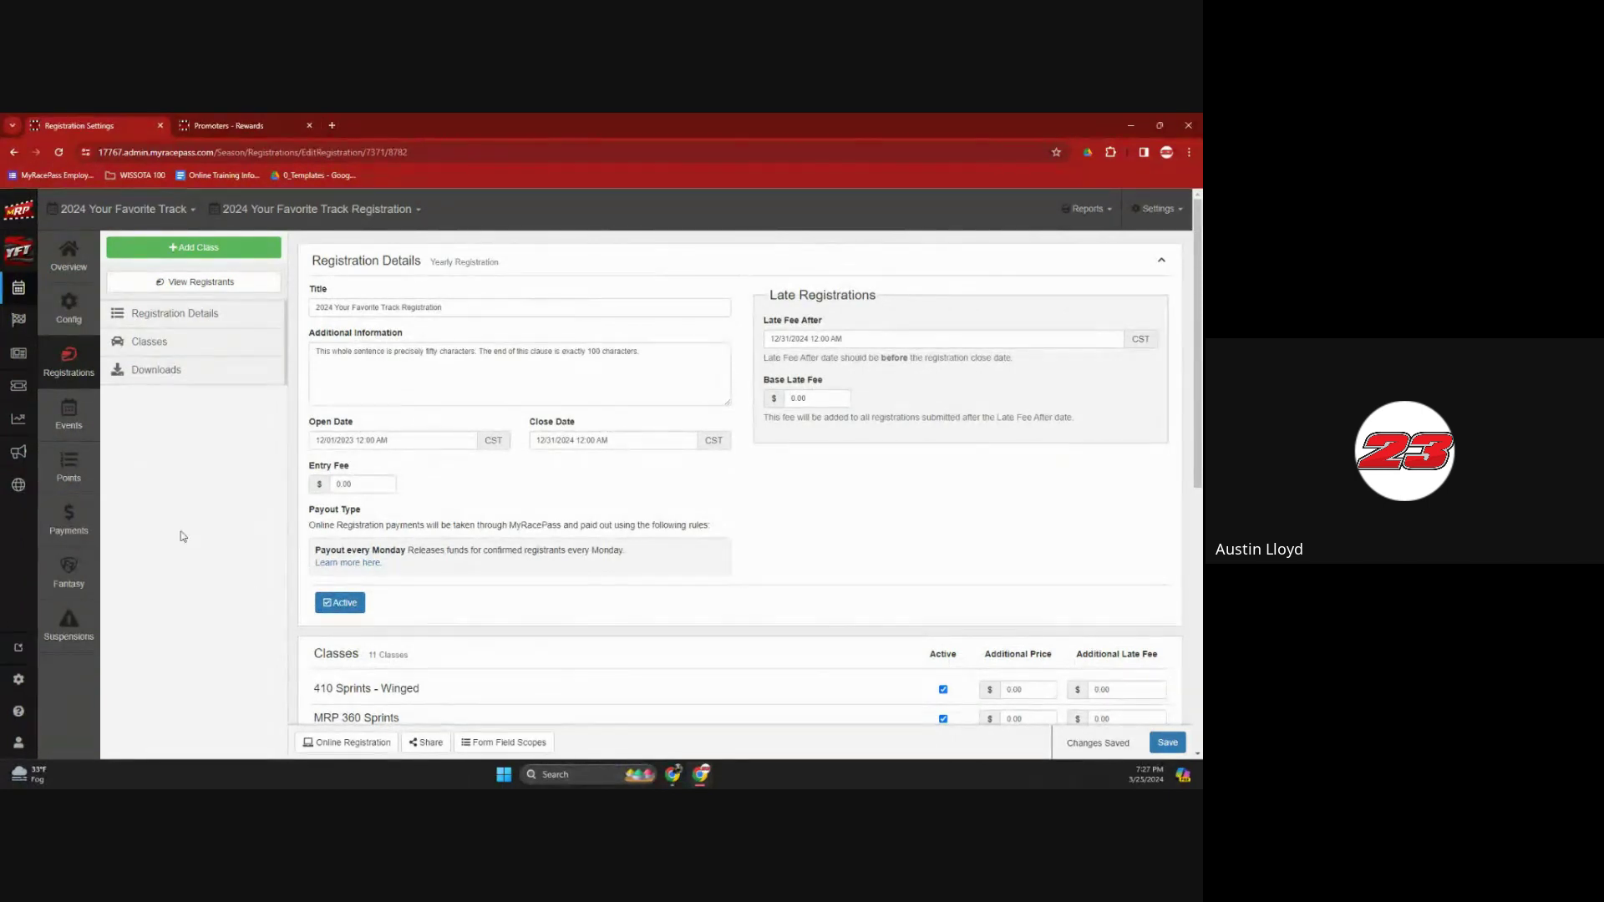
- Review the 410 Sprints - Winged point standings for competitors and owners, and the 3/9/2024 points breakdown for the car 23 competitor
click(100, 478)
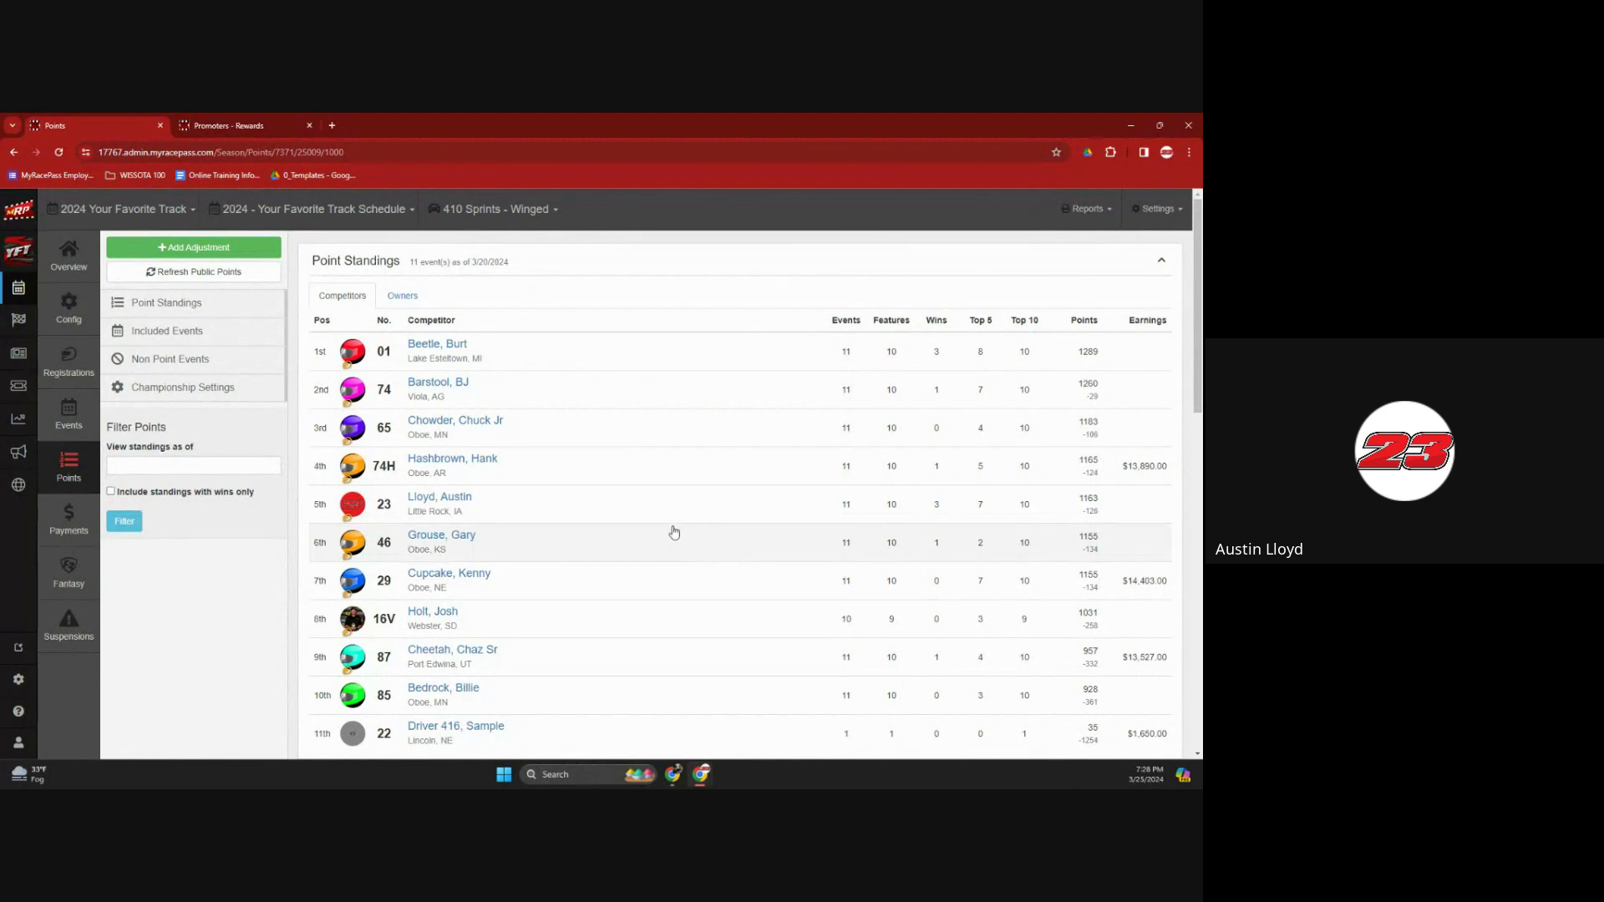
click(405, 299)
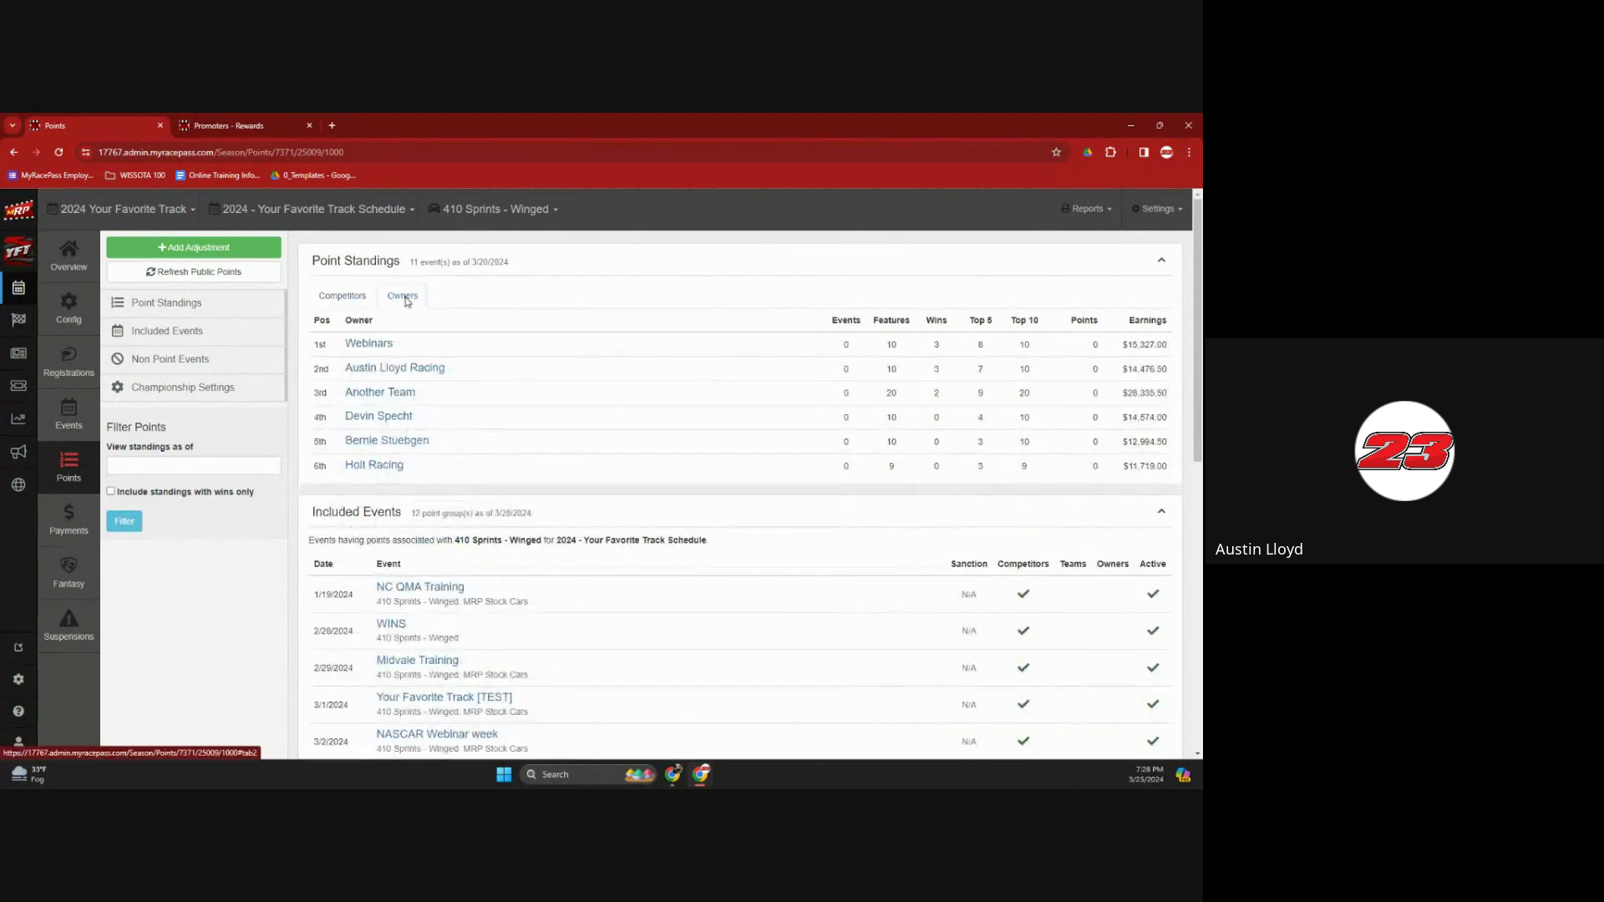
click(341, 296)
click(495, 209)
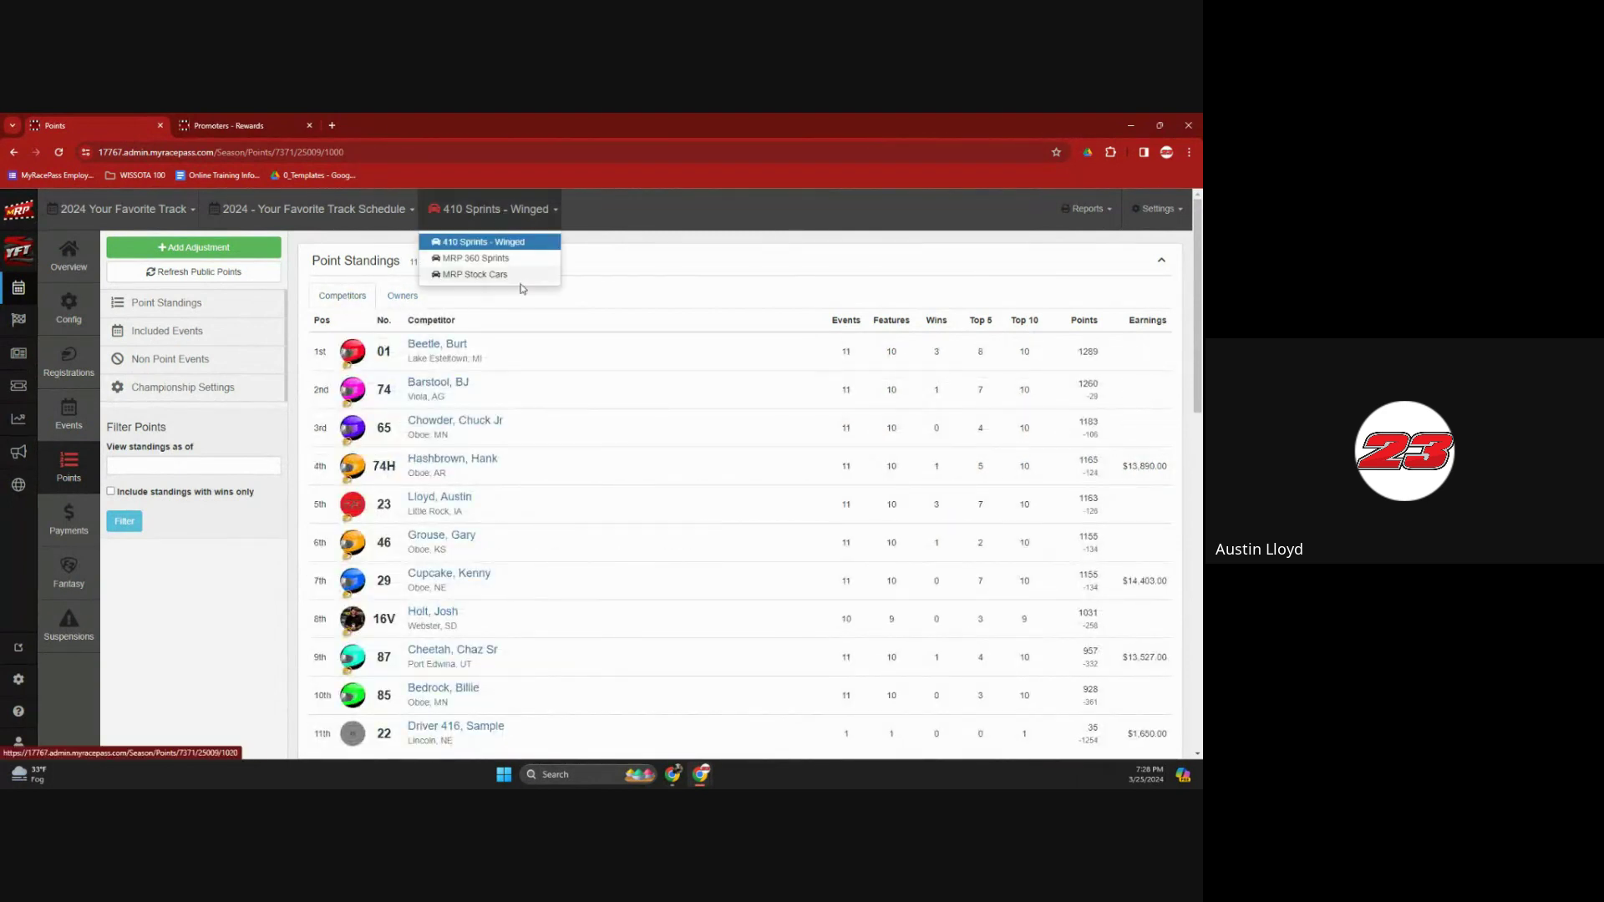
click(624, 216)
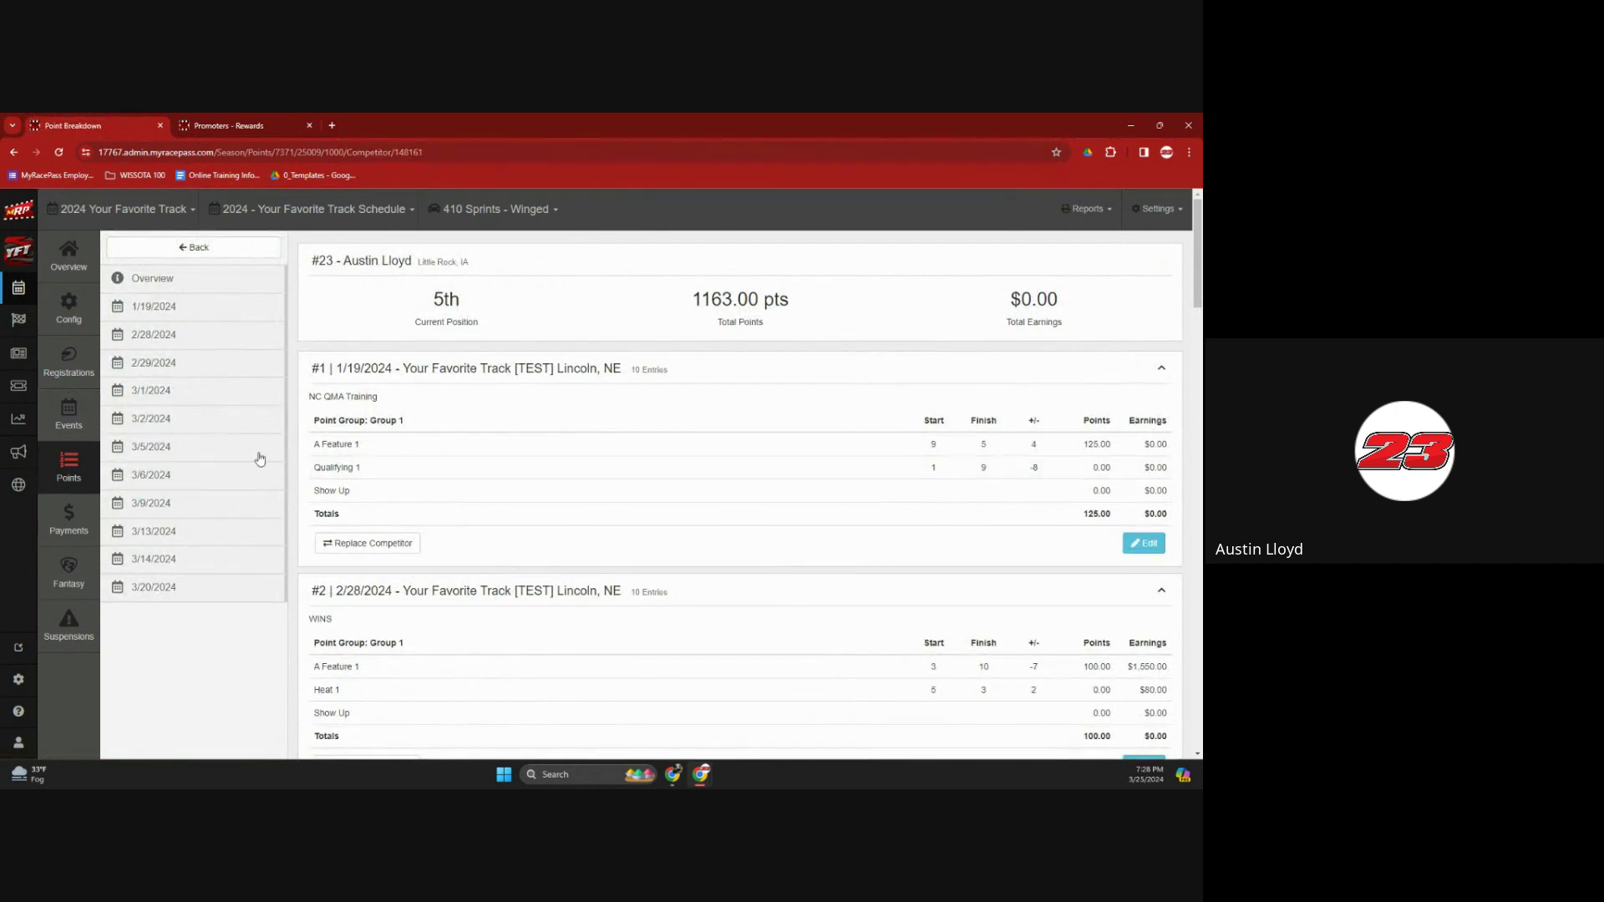
click(158, 503)
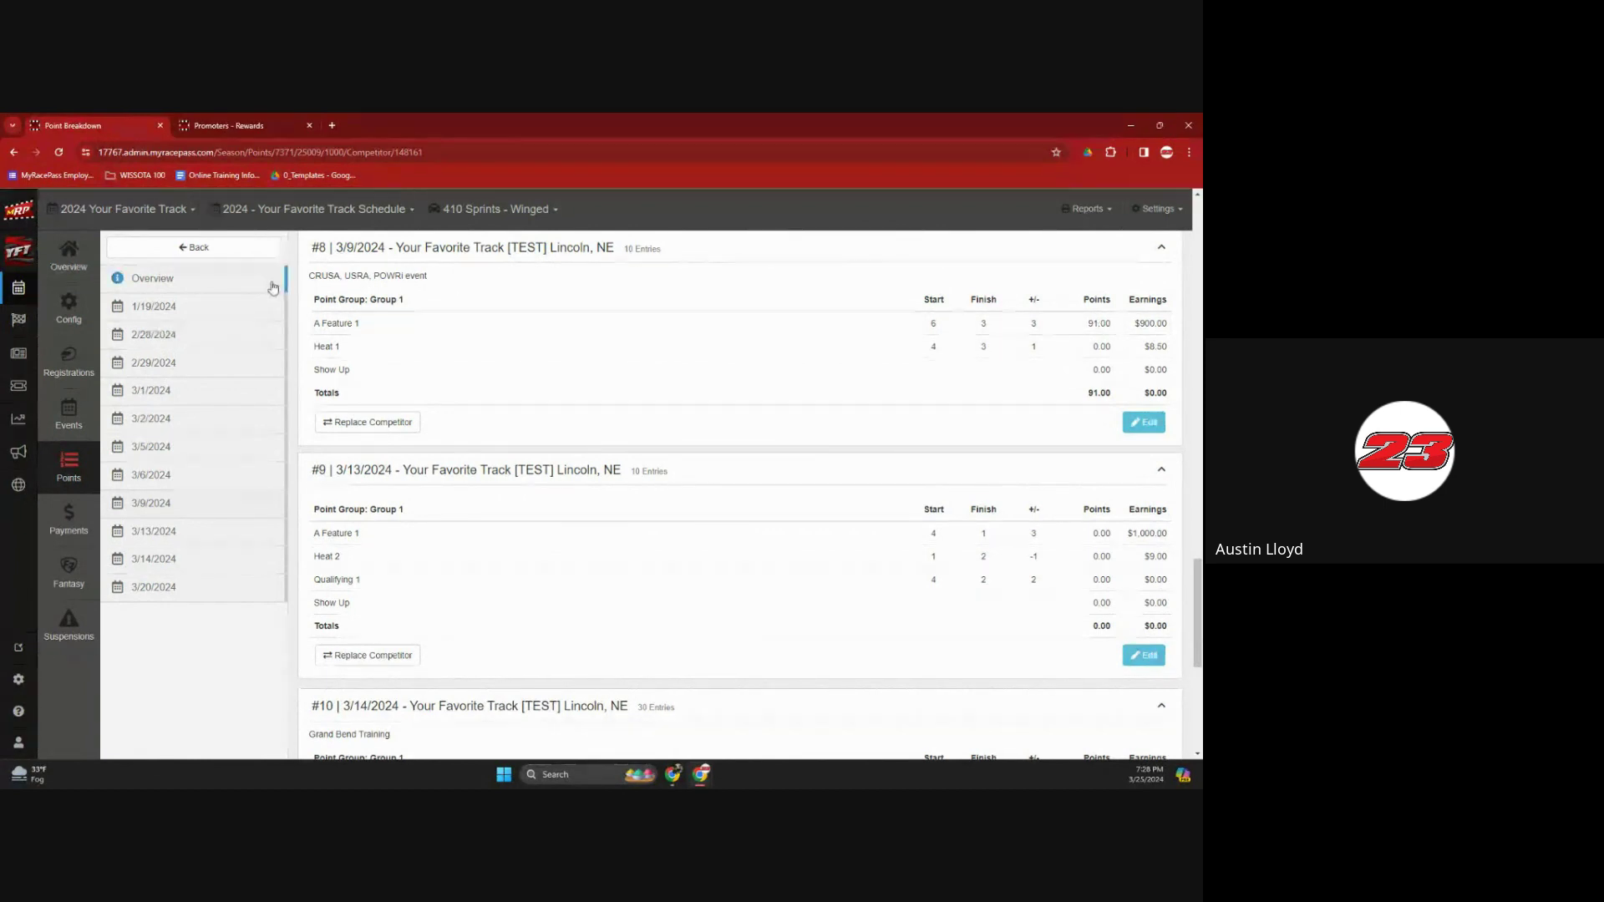
- Reopen the 2024 Your Favorite Track Registration for editing, deactivate and reactivate its Dirt Crate Late Models class, and save
click(70, 360)
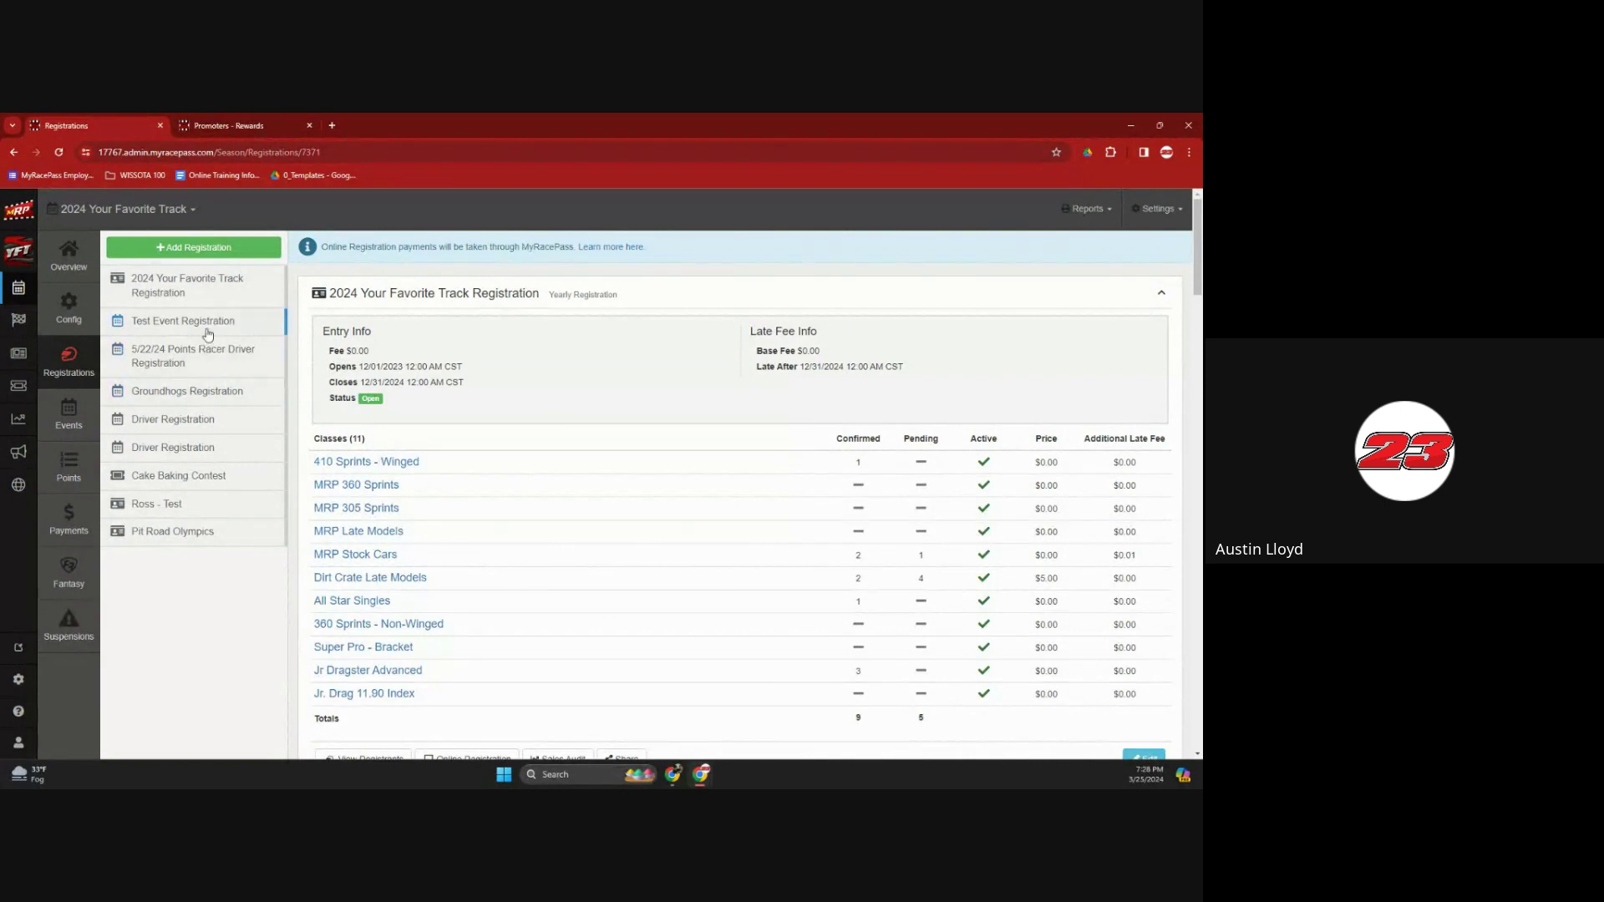
scroll(480, 591, down, 2)
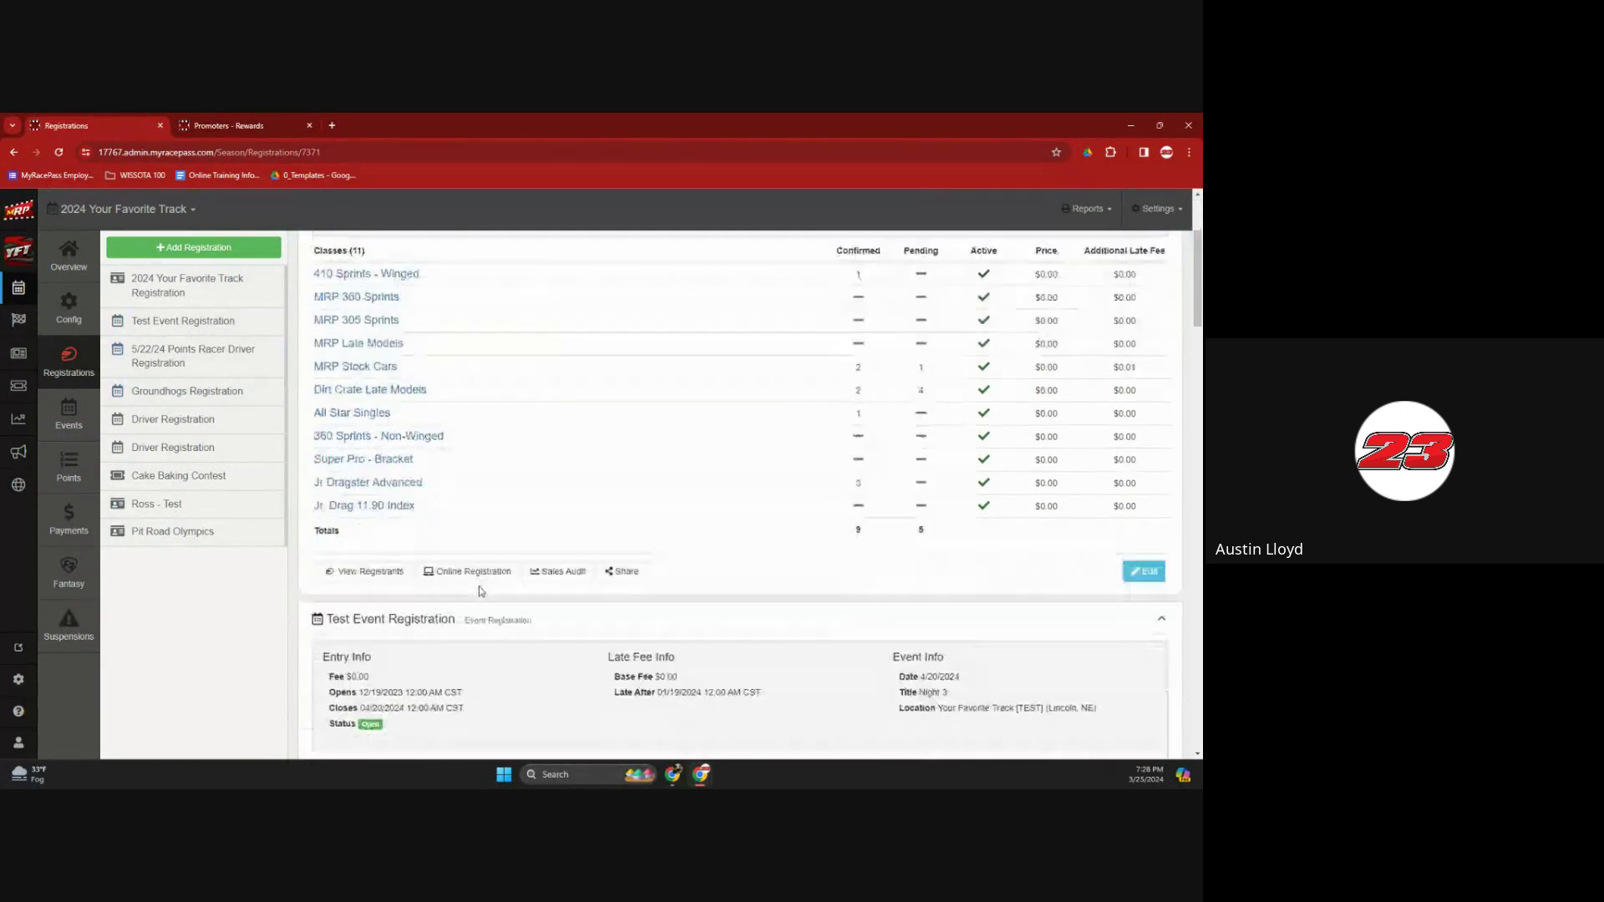
click(1144, 574)
scroll(944, 528, down, 4)
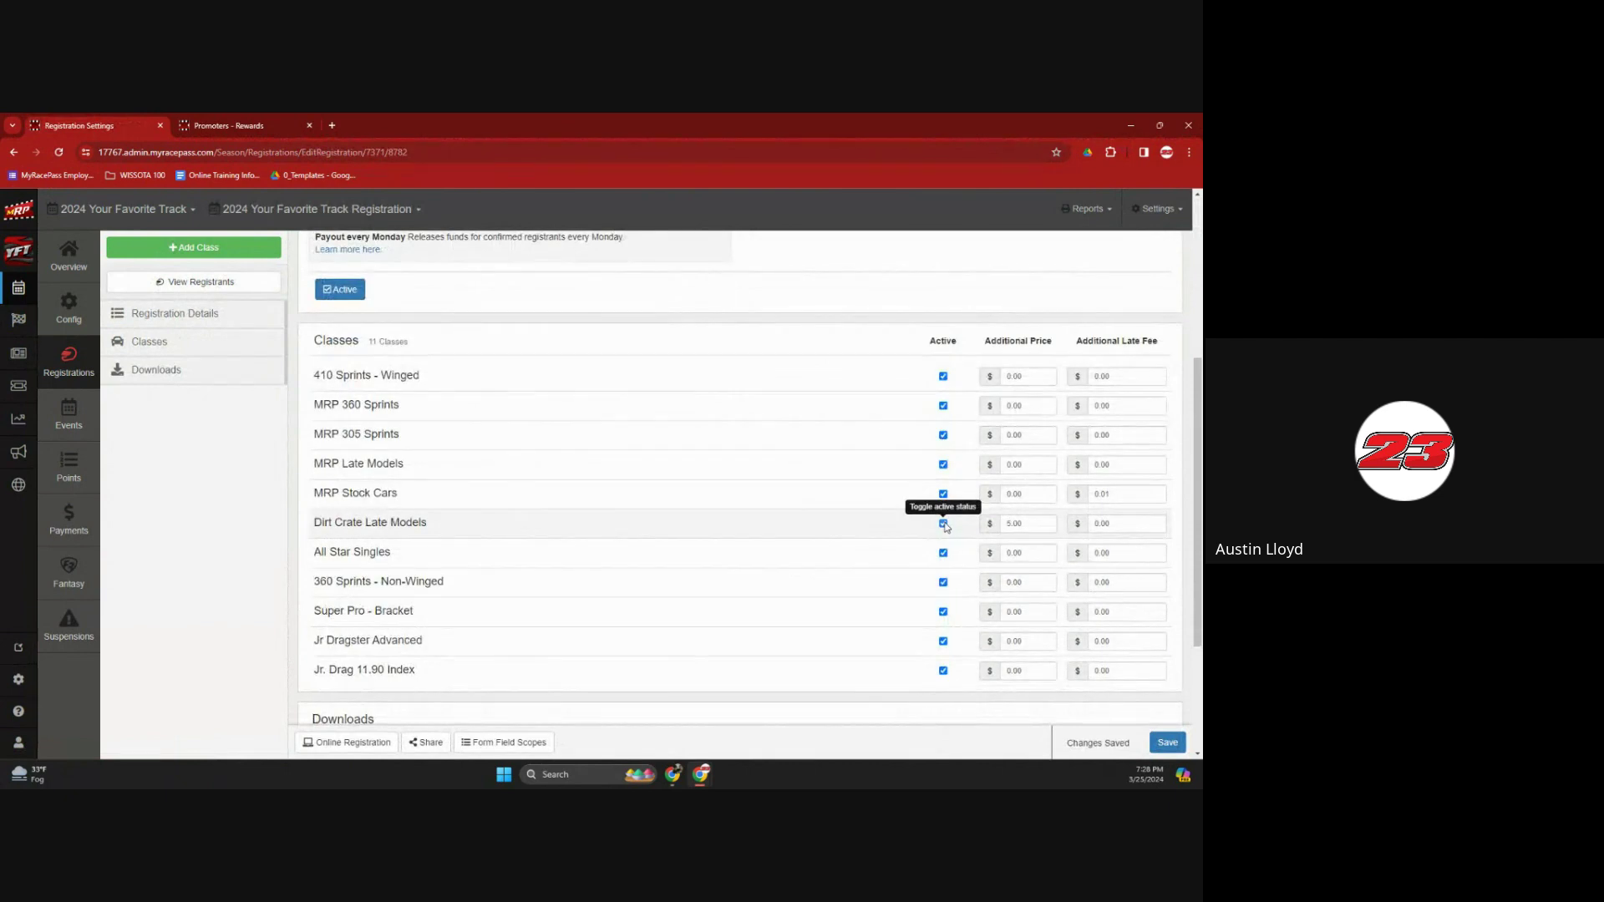
click(944, 524)
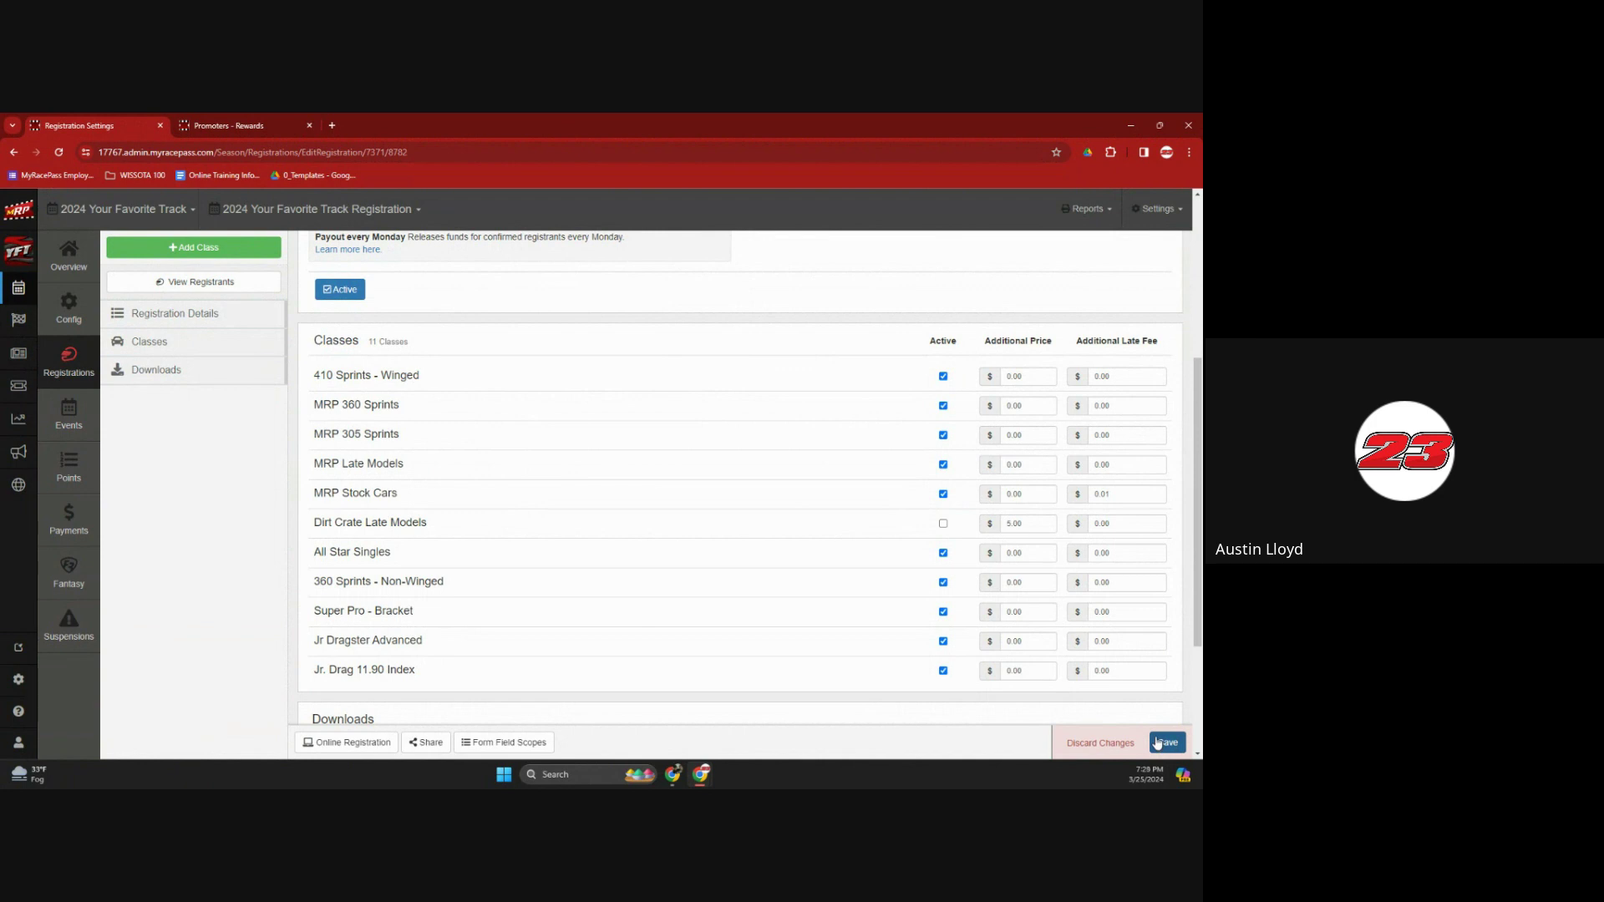
click(943, 524)
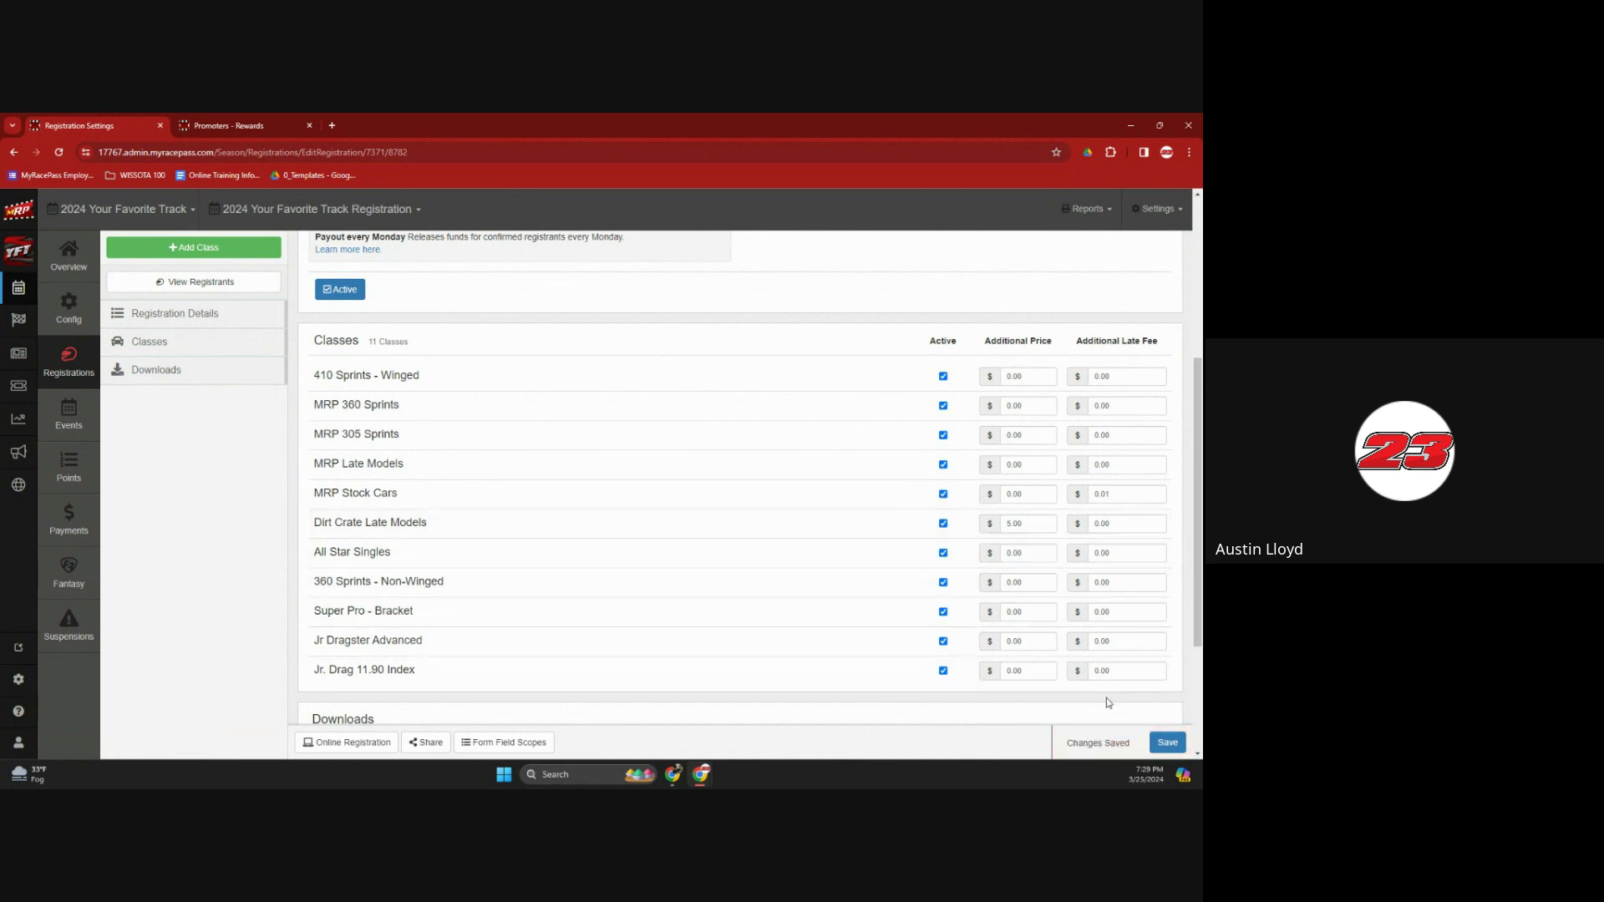
click(1167, 742)
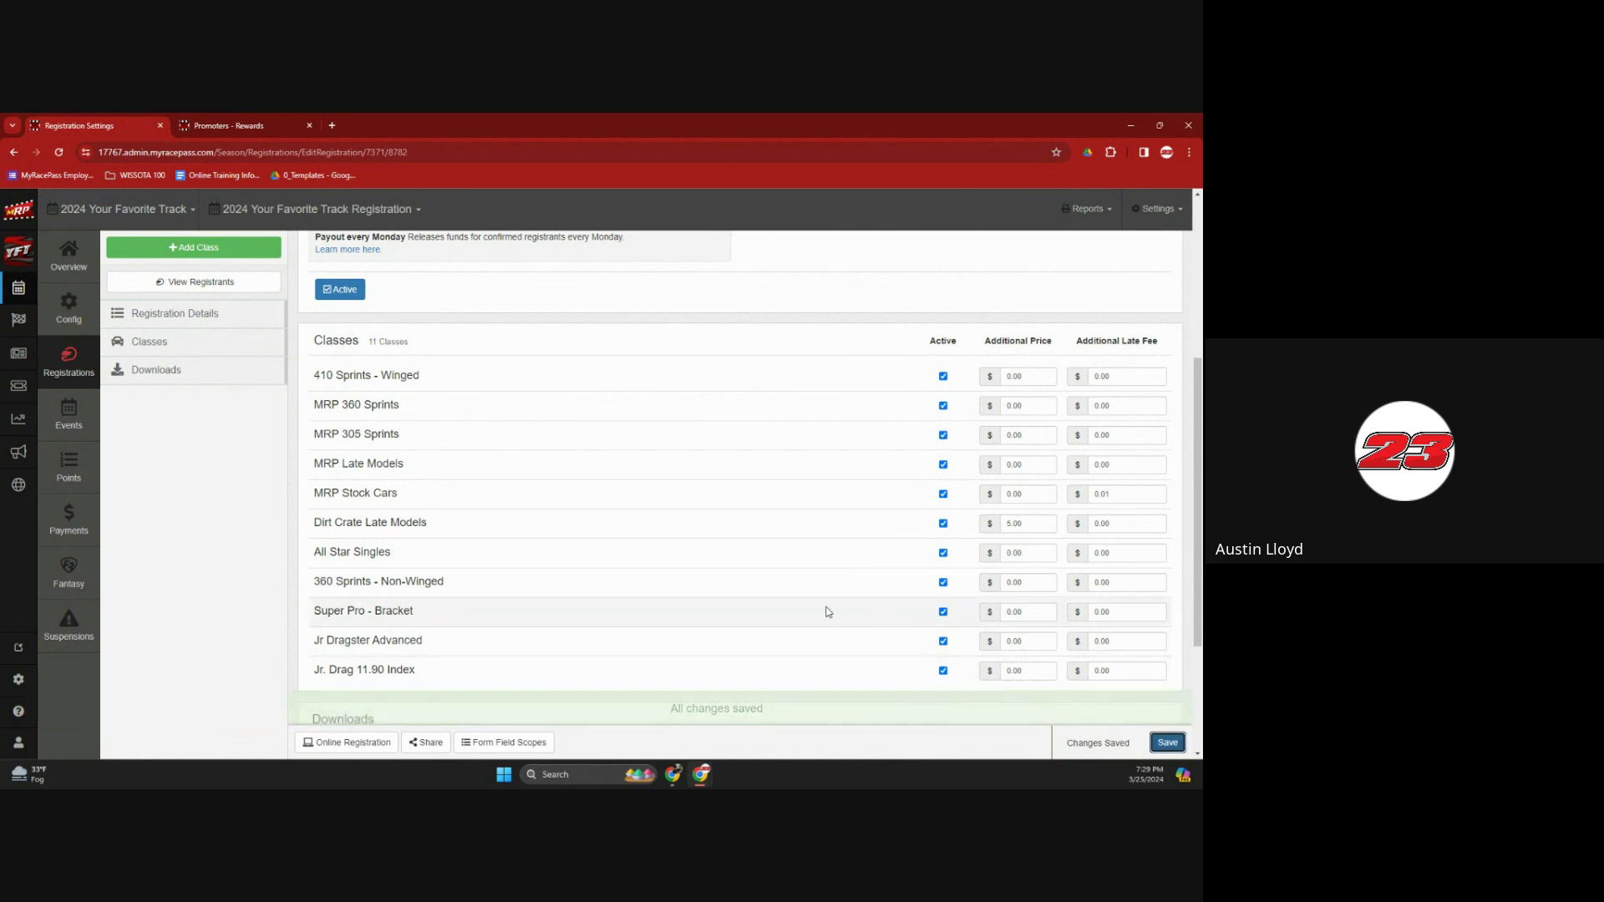
- Return to the season's points and examine the events included in the 410 Sprints - Winged standings
click(96, 479)
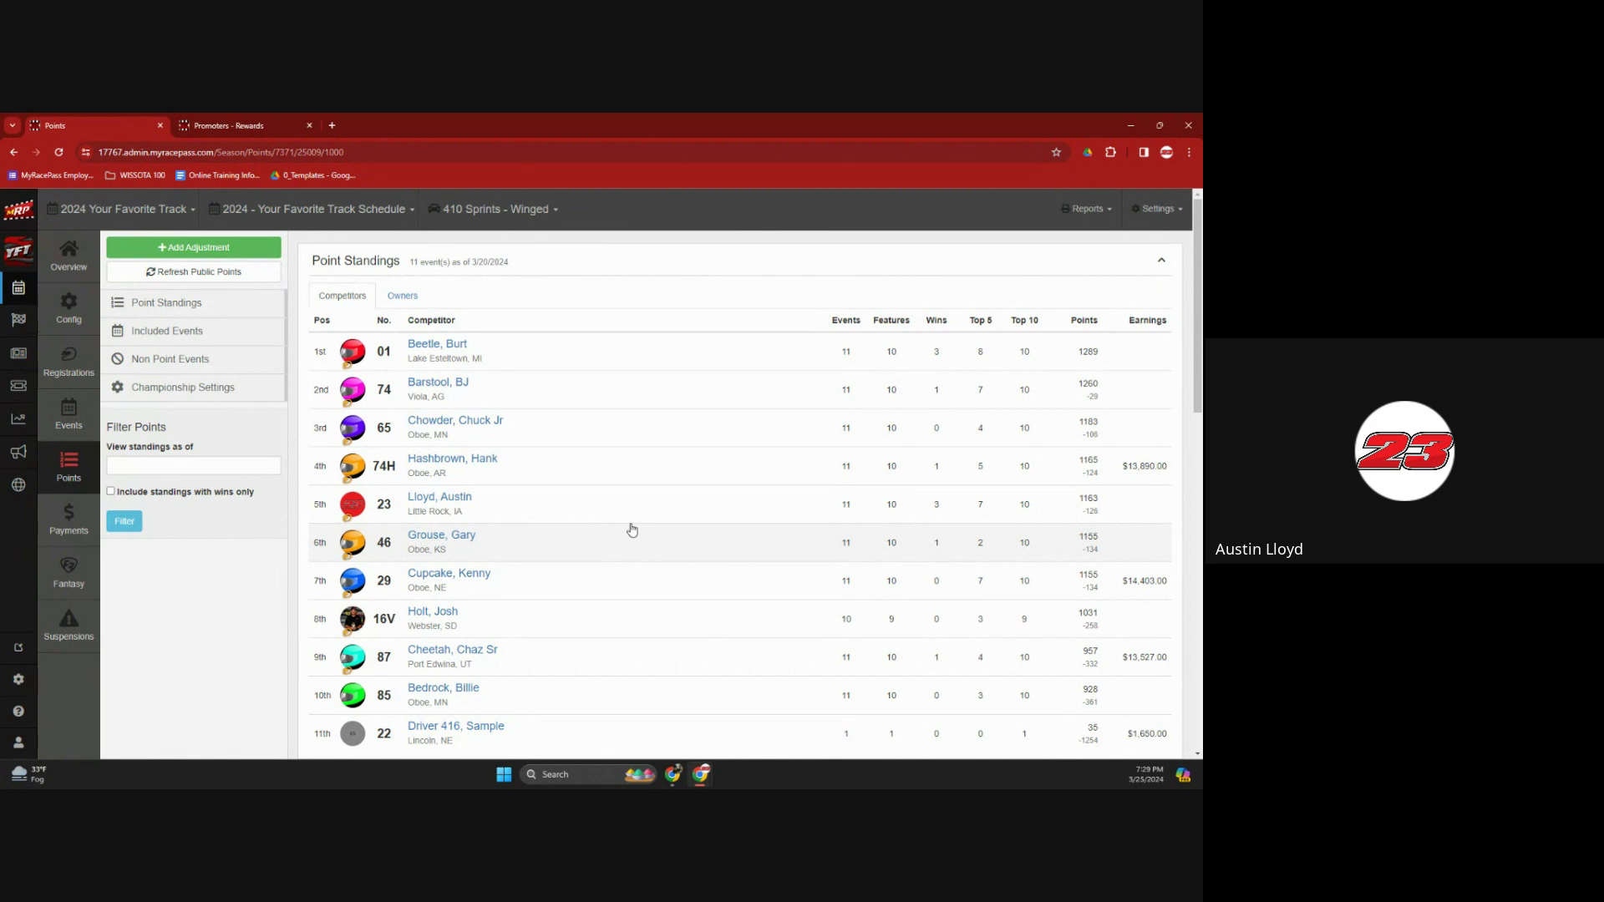
scroll(632, 530, down, 4)
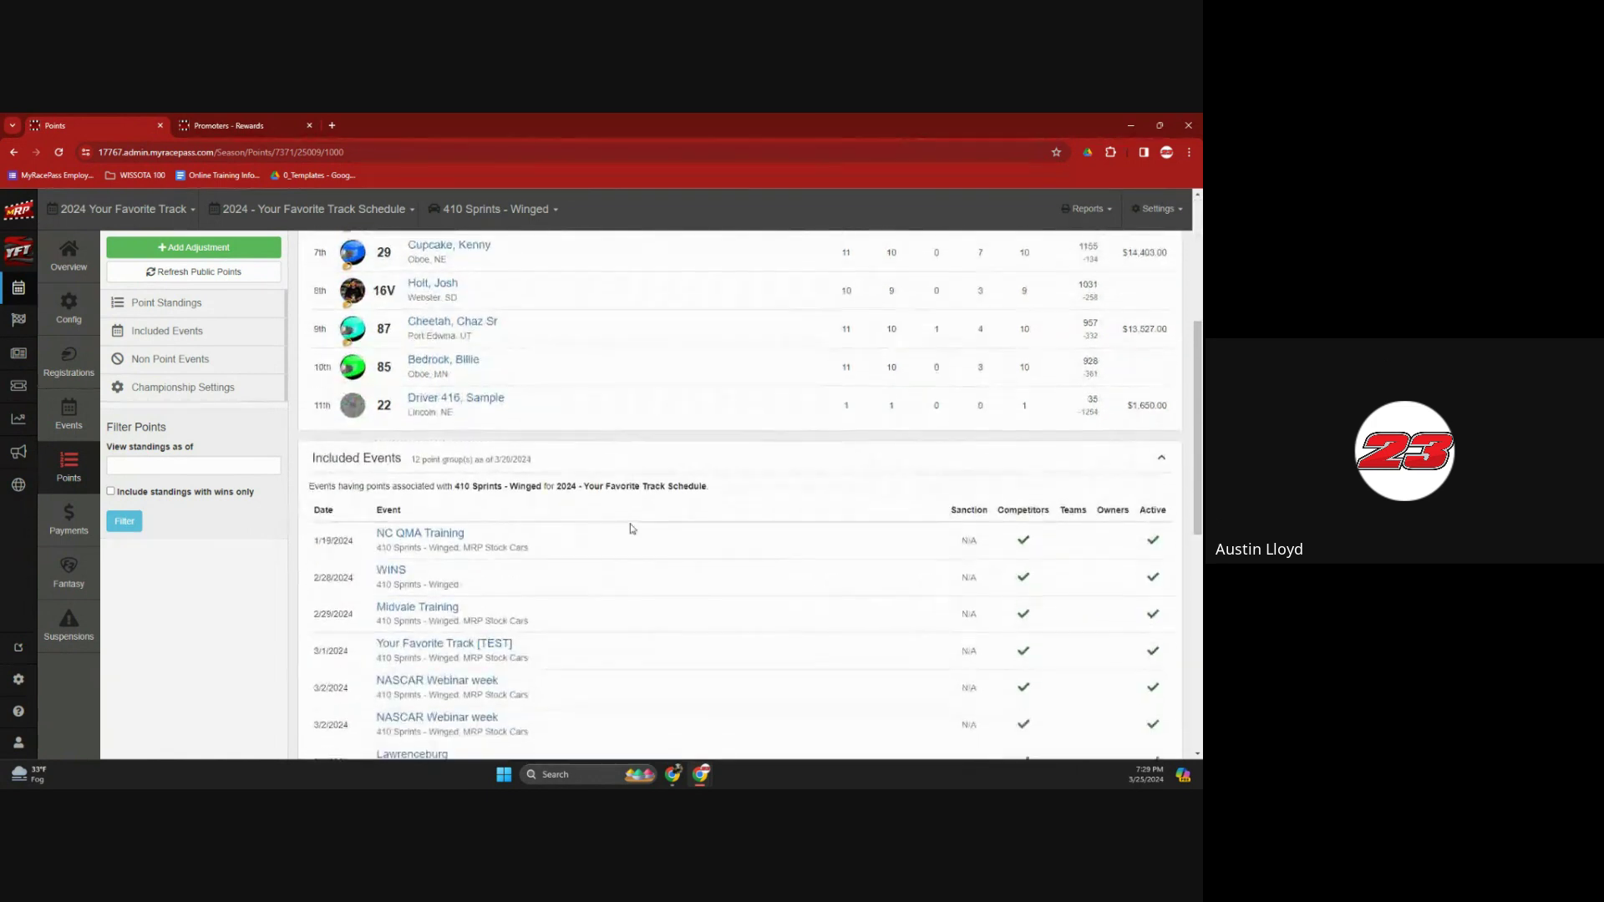
scroll(632, 528, up, 2)
scroll(632, 529, down, 4)
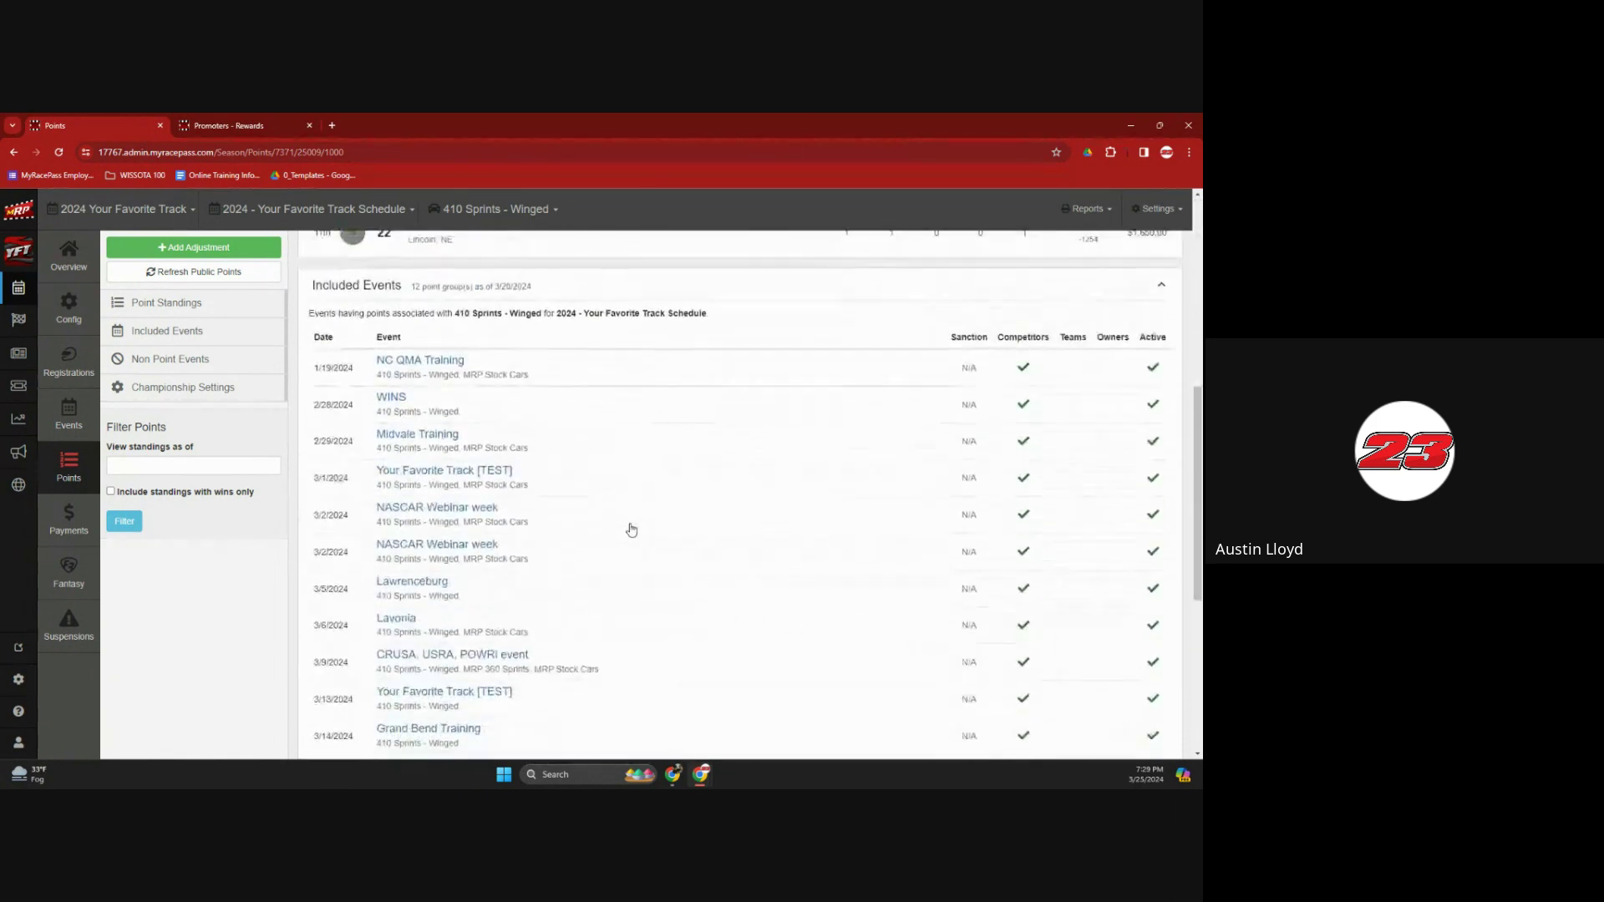
scroll(631, 530, up, 1)
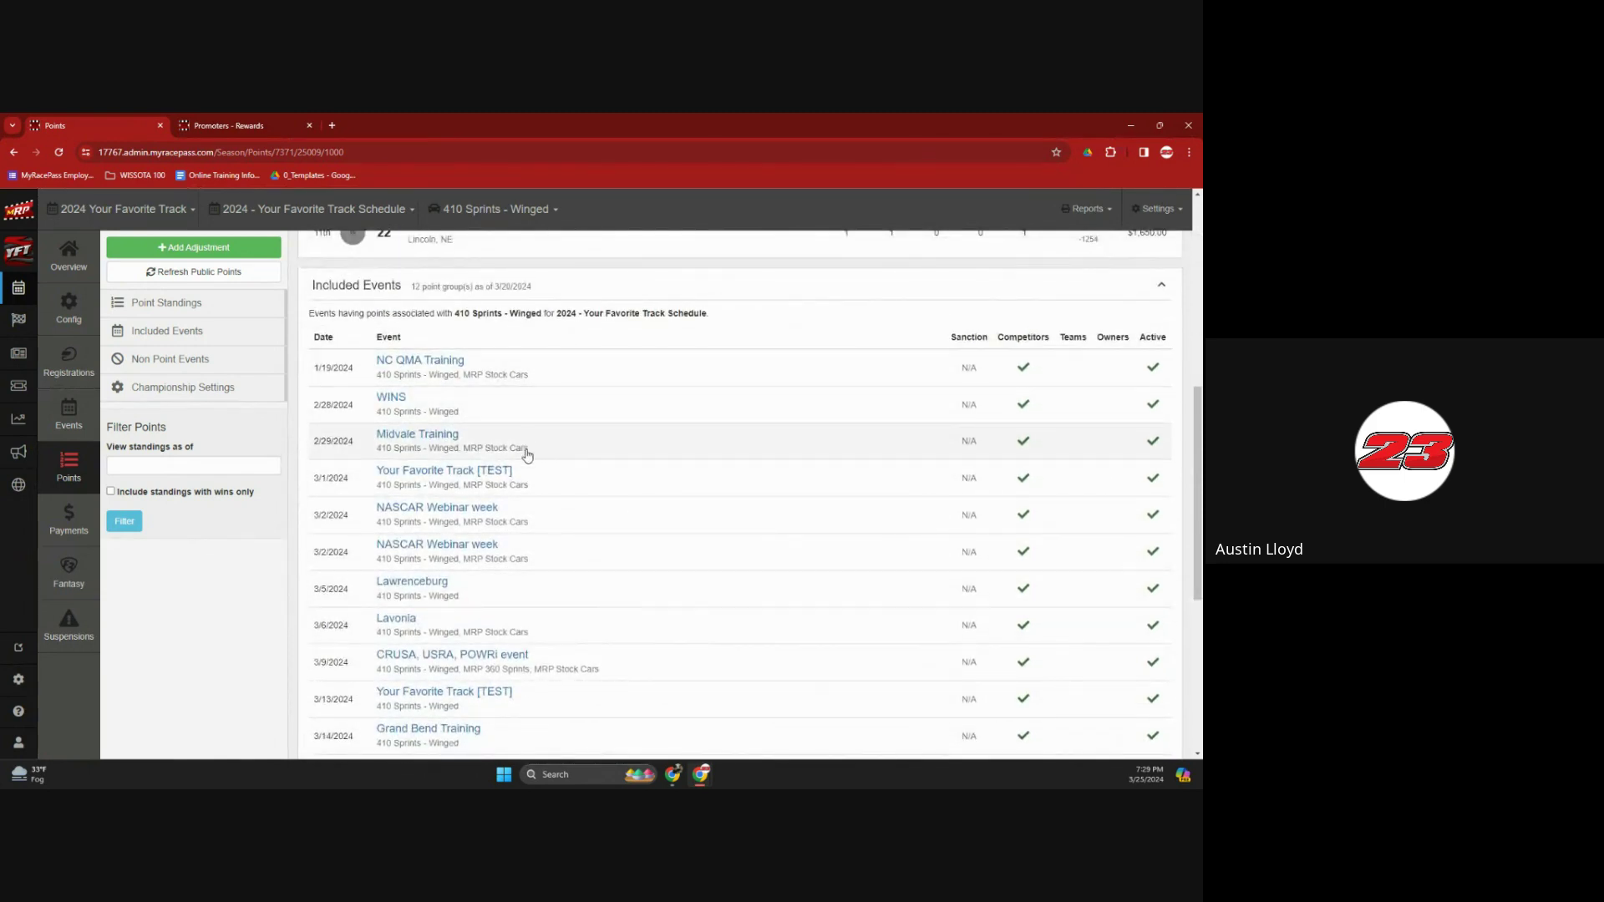
scroll(580, 514, down, 5)
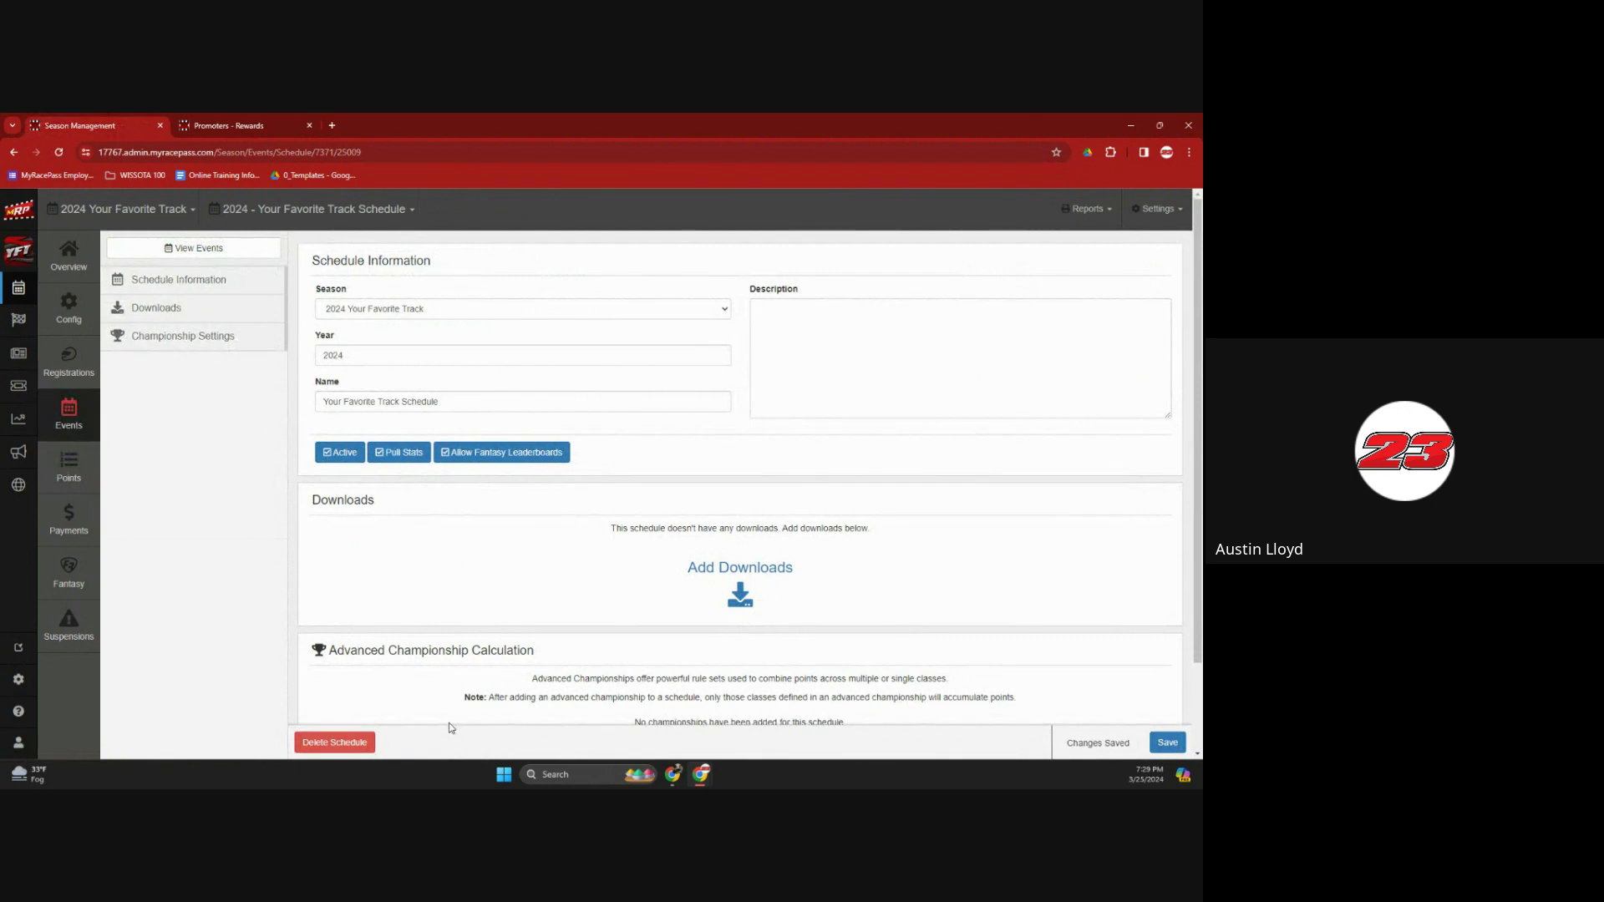
- Start adding an advanced championship to the Your Favorite Track Schedule, view the championship types offered, and cancel
scroll(451, 718, down, 1)
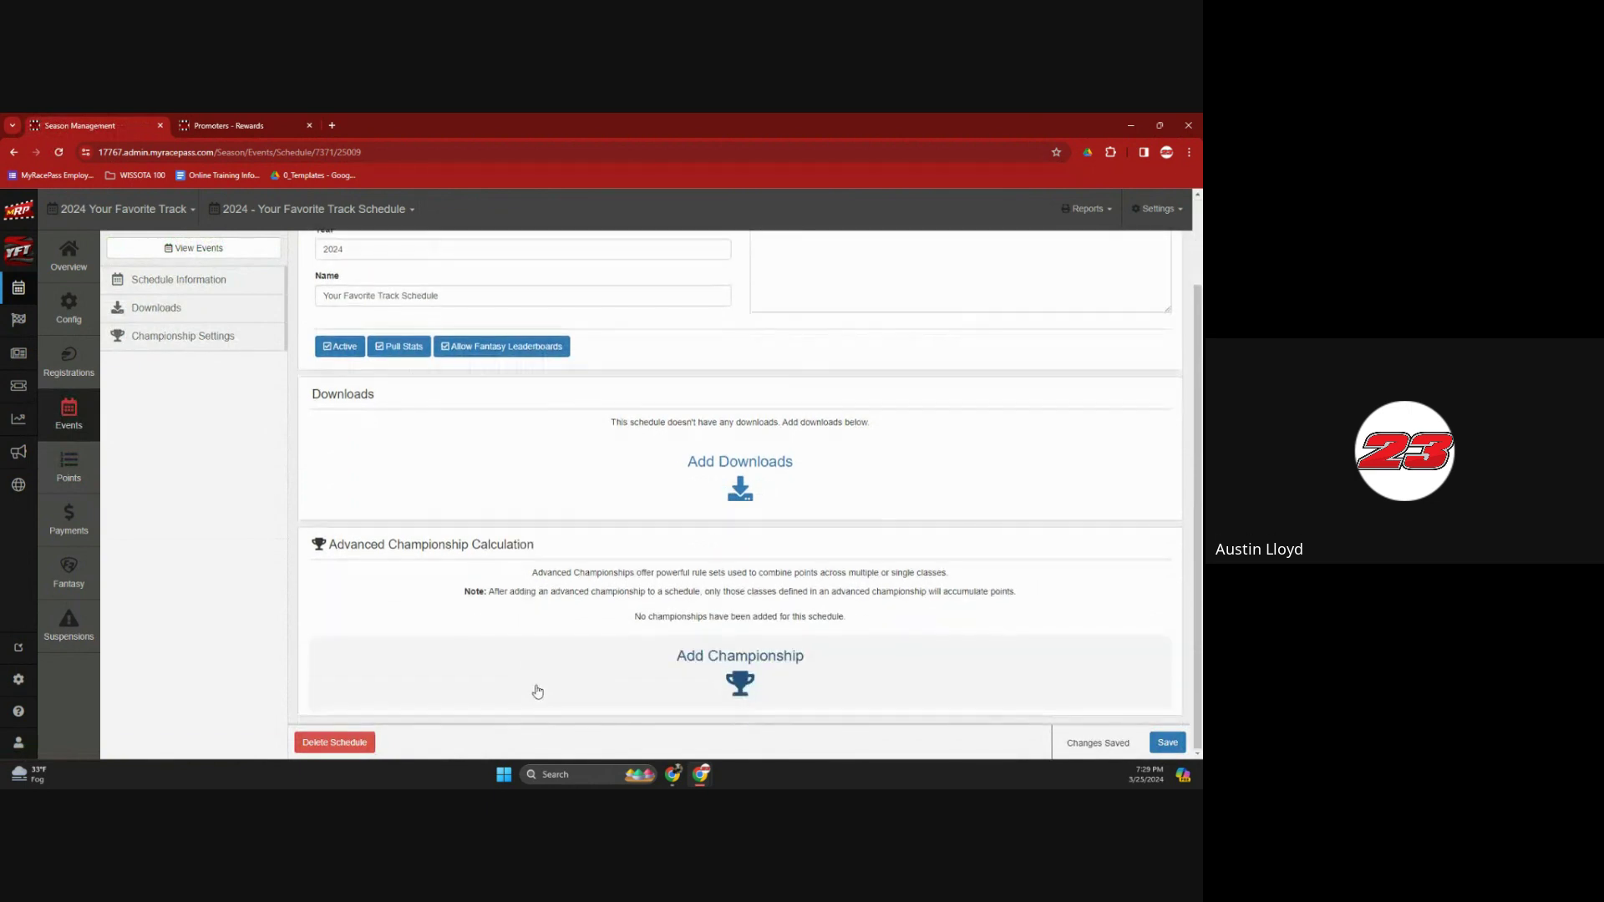
click(764, 678)
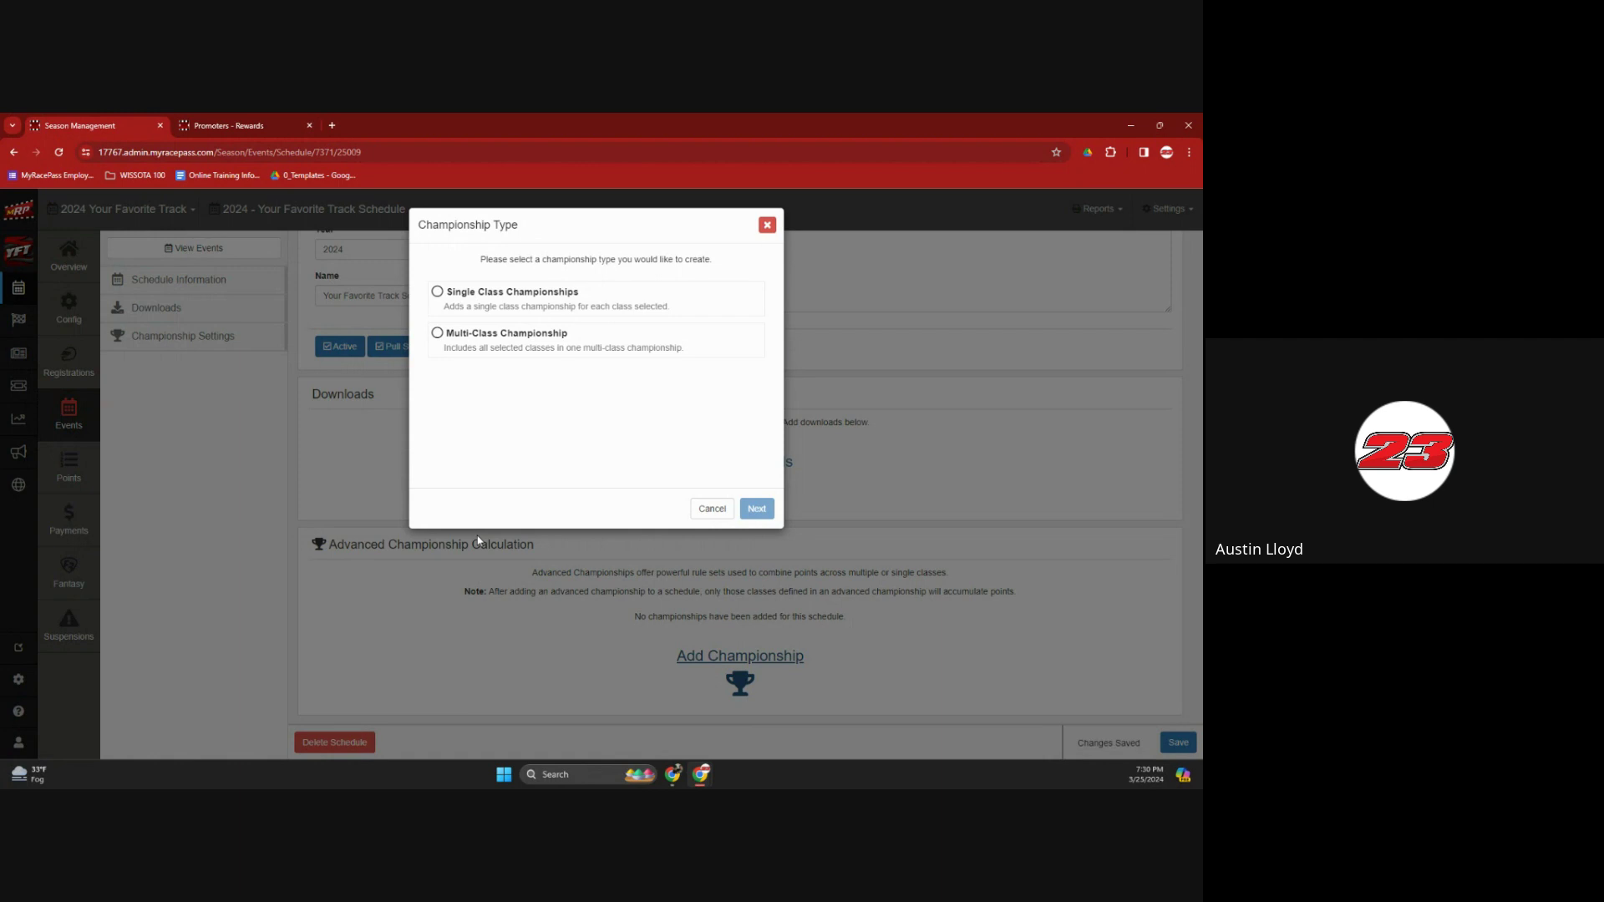
click(717, 509)
right_click(717, 509)
click(716, 510)
click(717, 509)
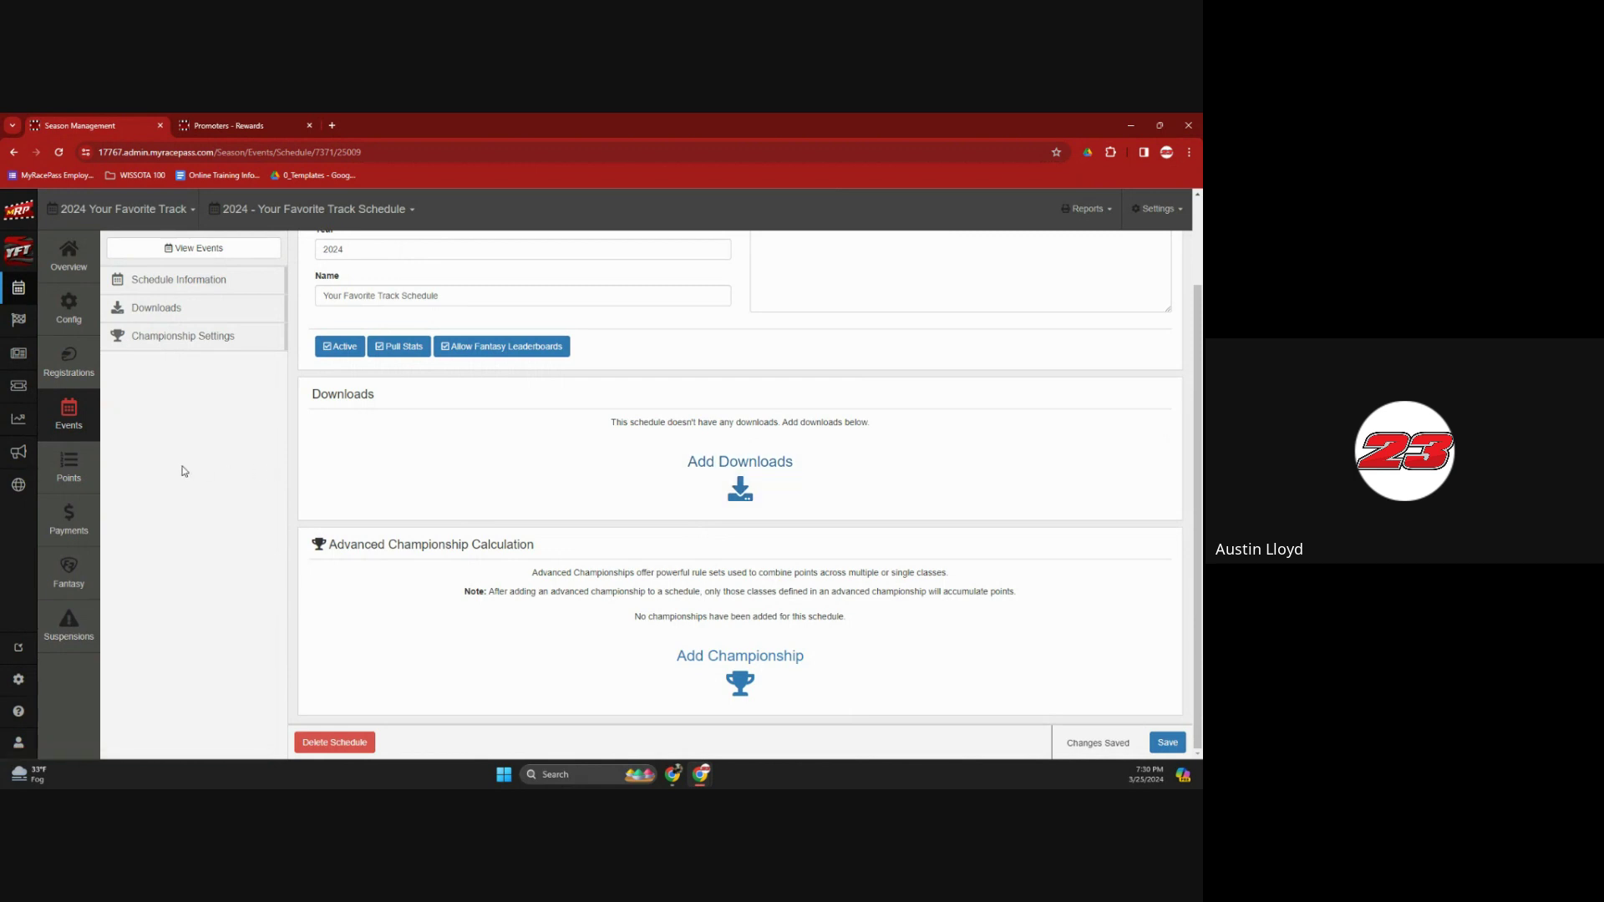
- Go through the season's points and payment groups, and open its fantasy leaderboards
click(93, 492)
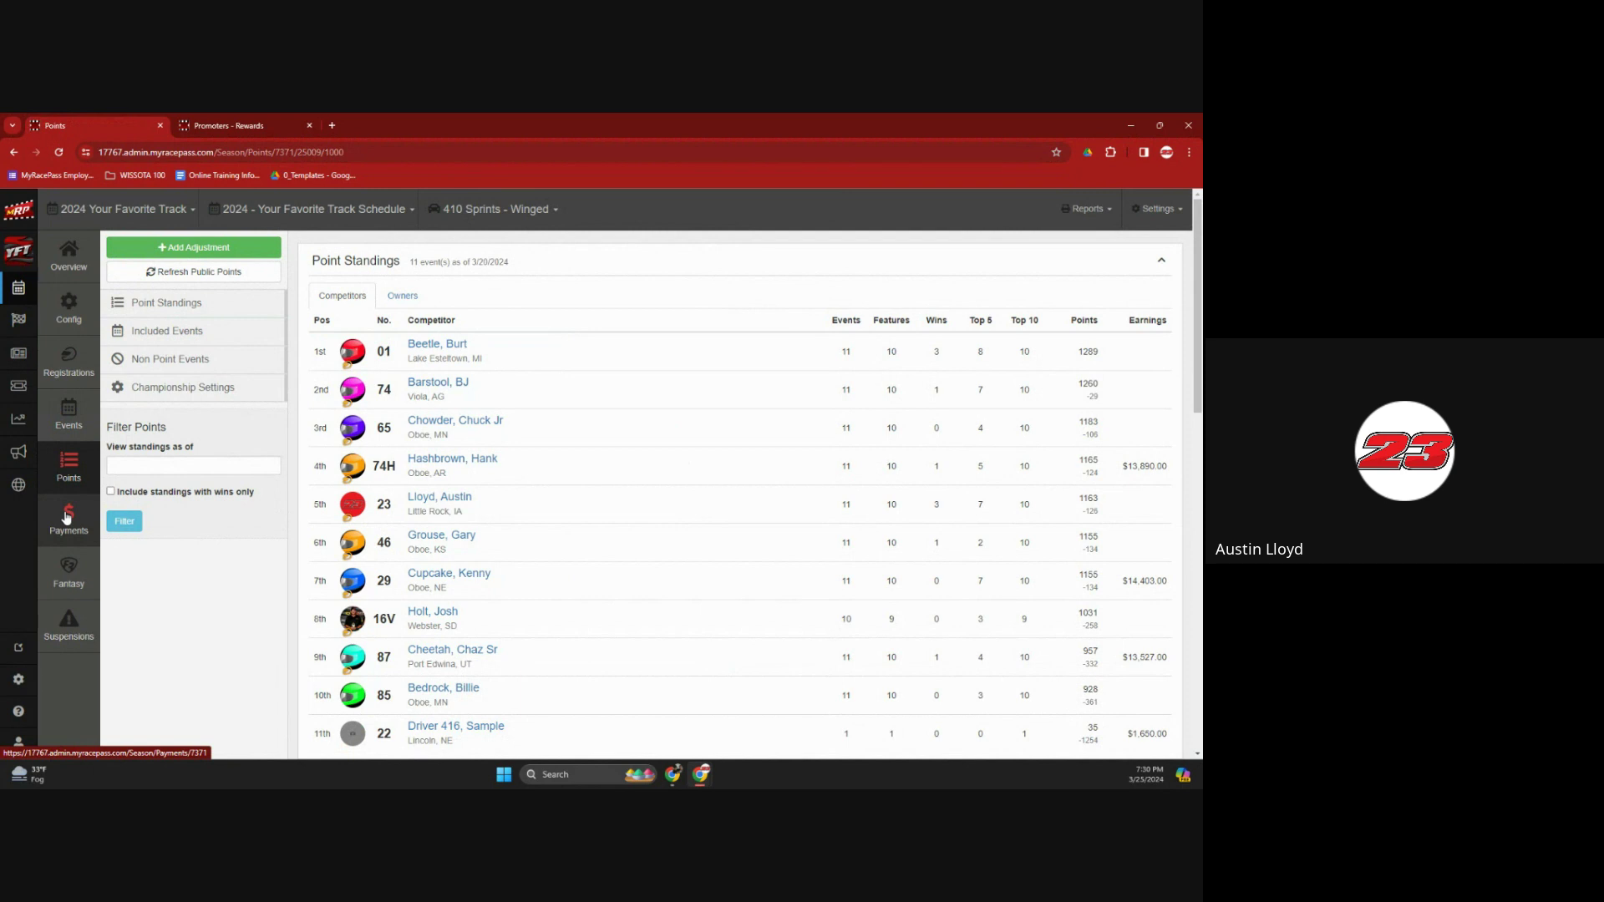
click(67, 518)
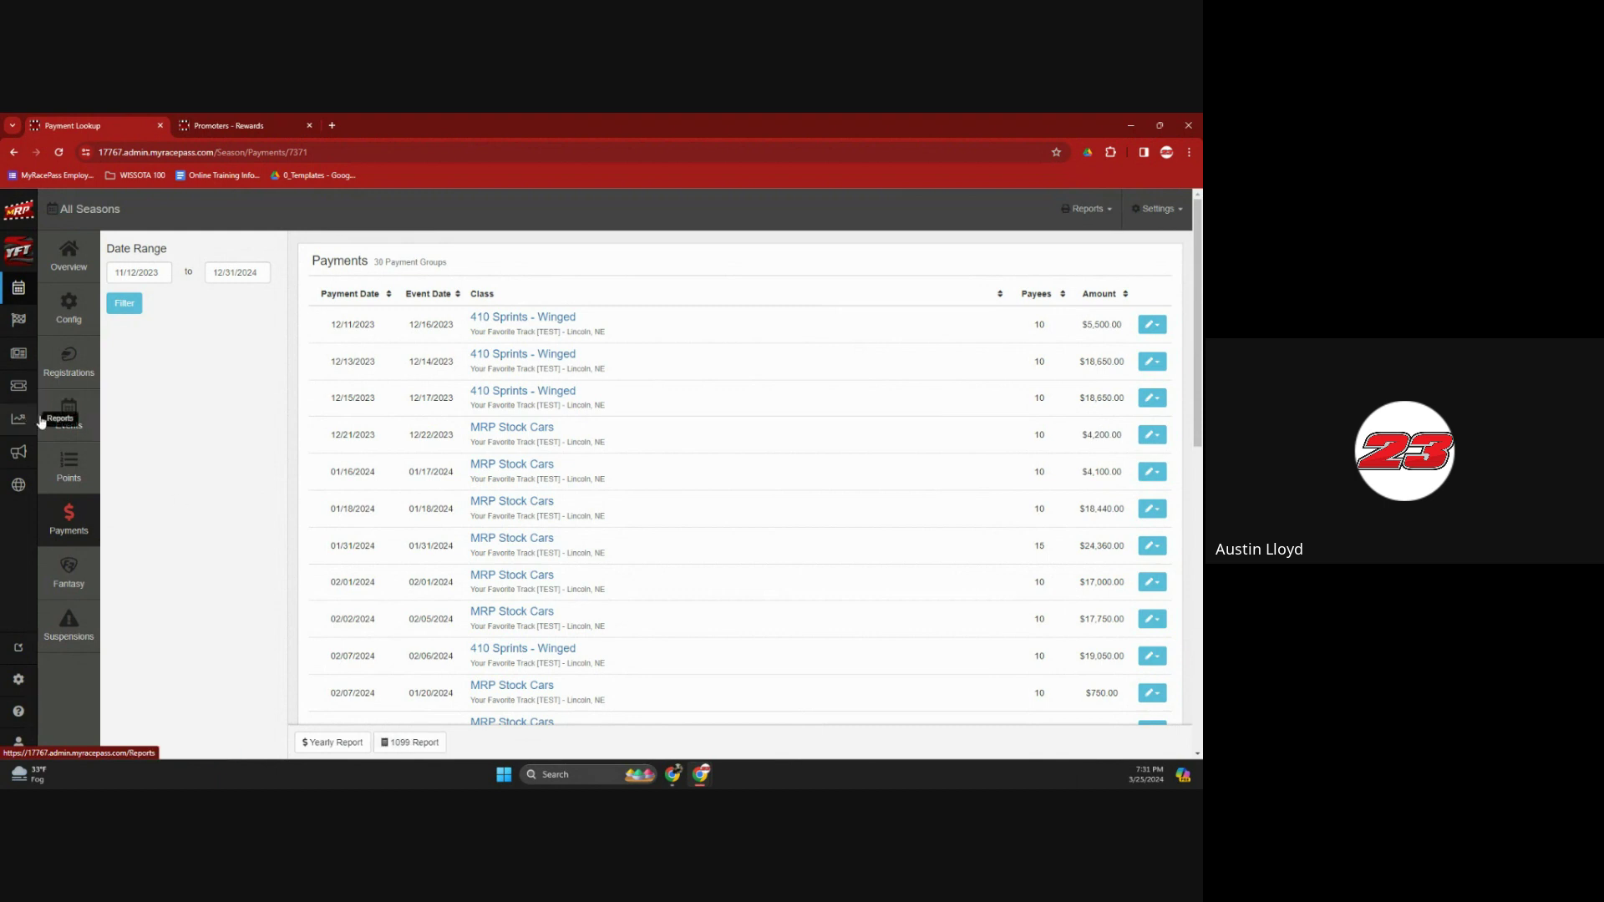
click(89, 583)
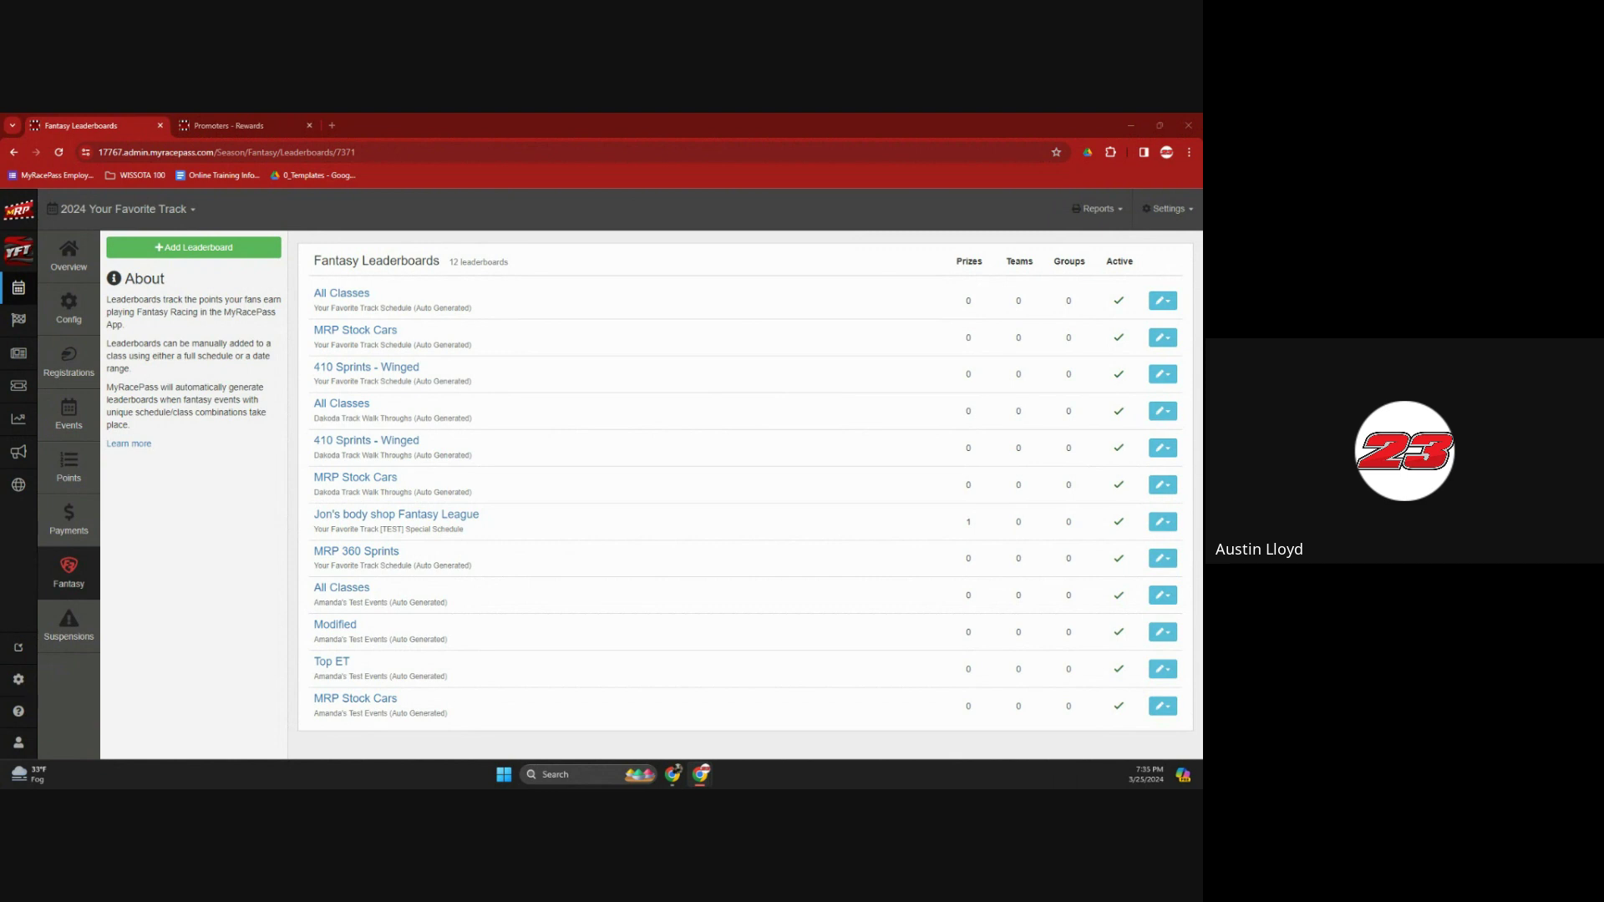
- Open the organization-wide reports list and look through the available reports from entry to competitor reports
click(19, 418)
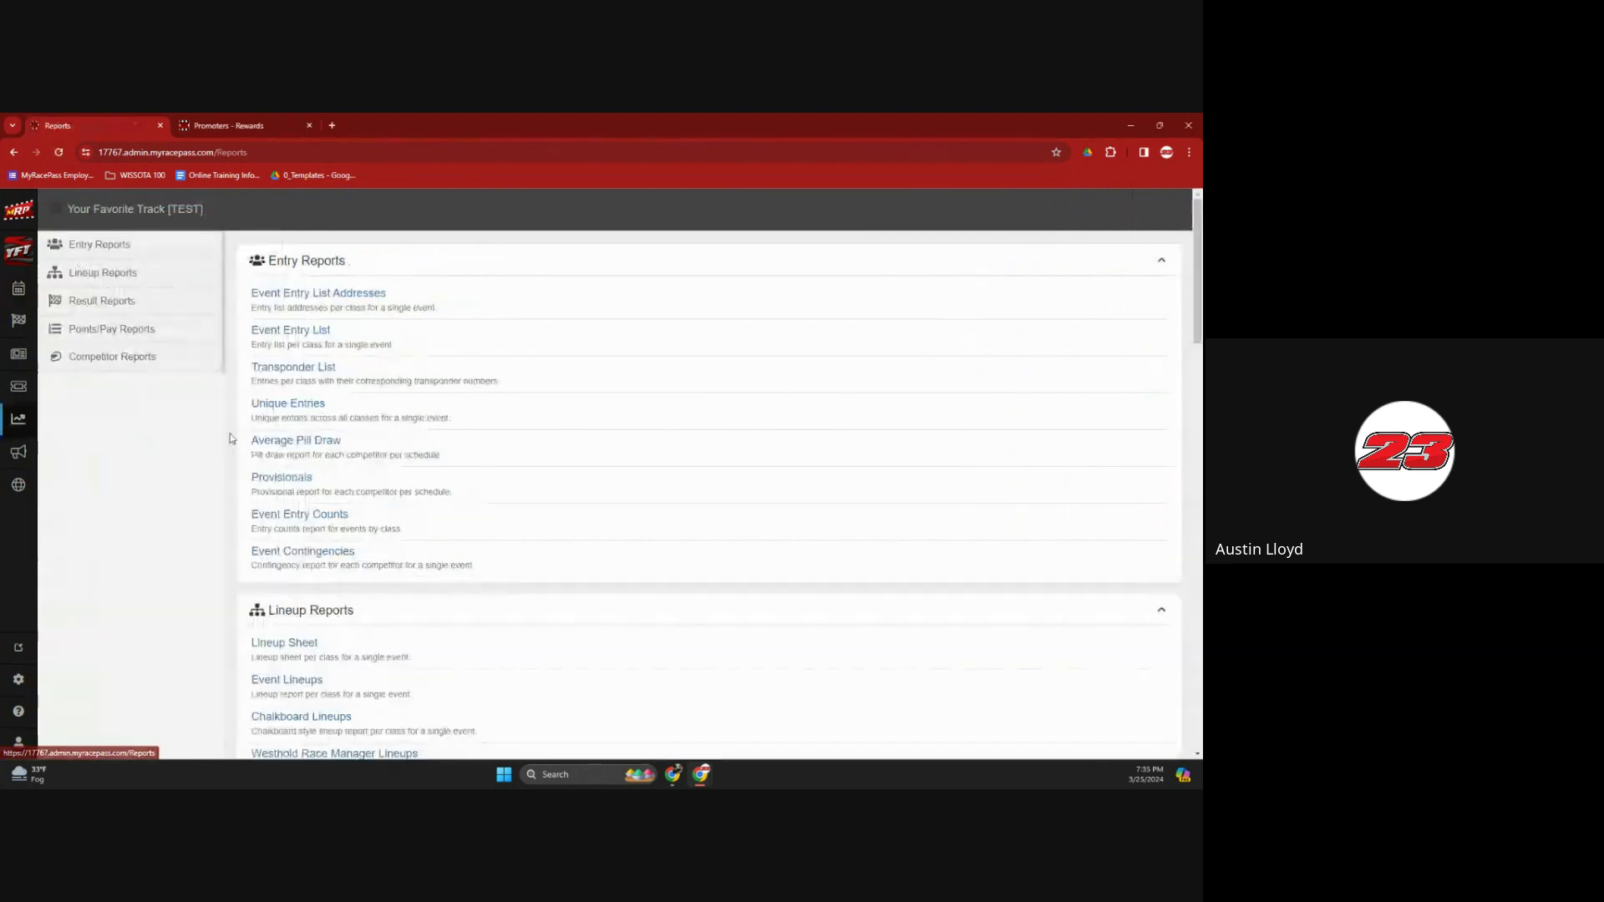
scroll(379, 378, down, 6)
scroll(379, 378, down, 15)
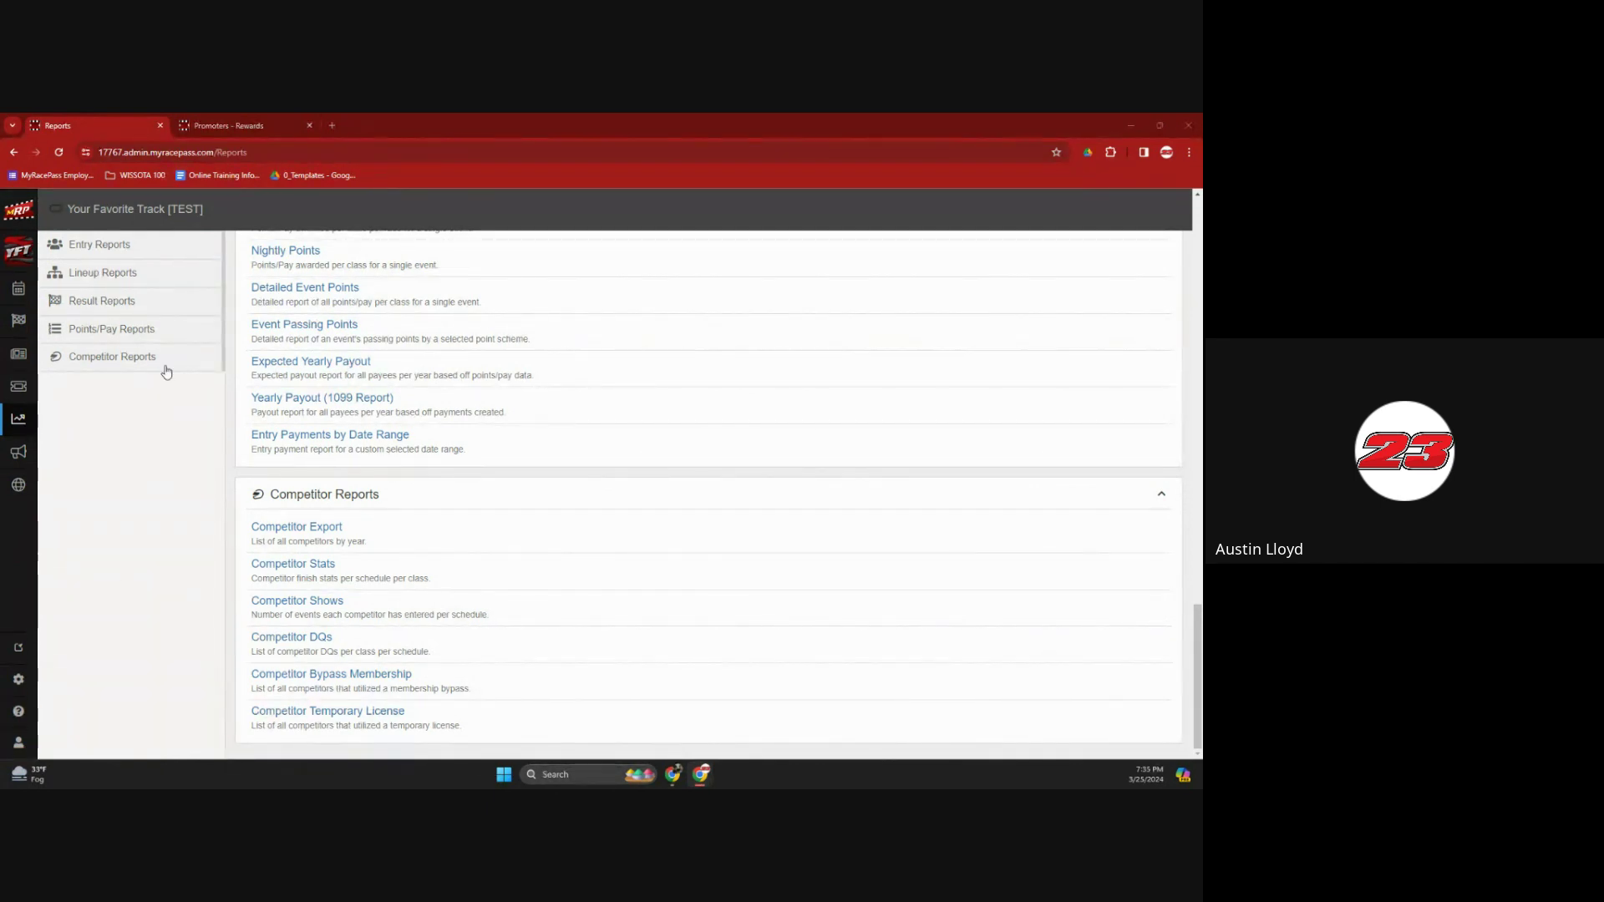
- Run the Current Points and Pay report from the season overview for the 2024 - Your Favorite Track Schedule and review it
click(18, 306)
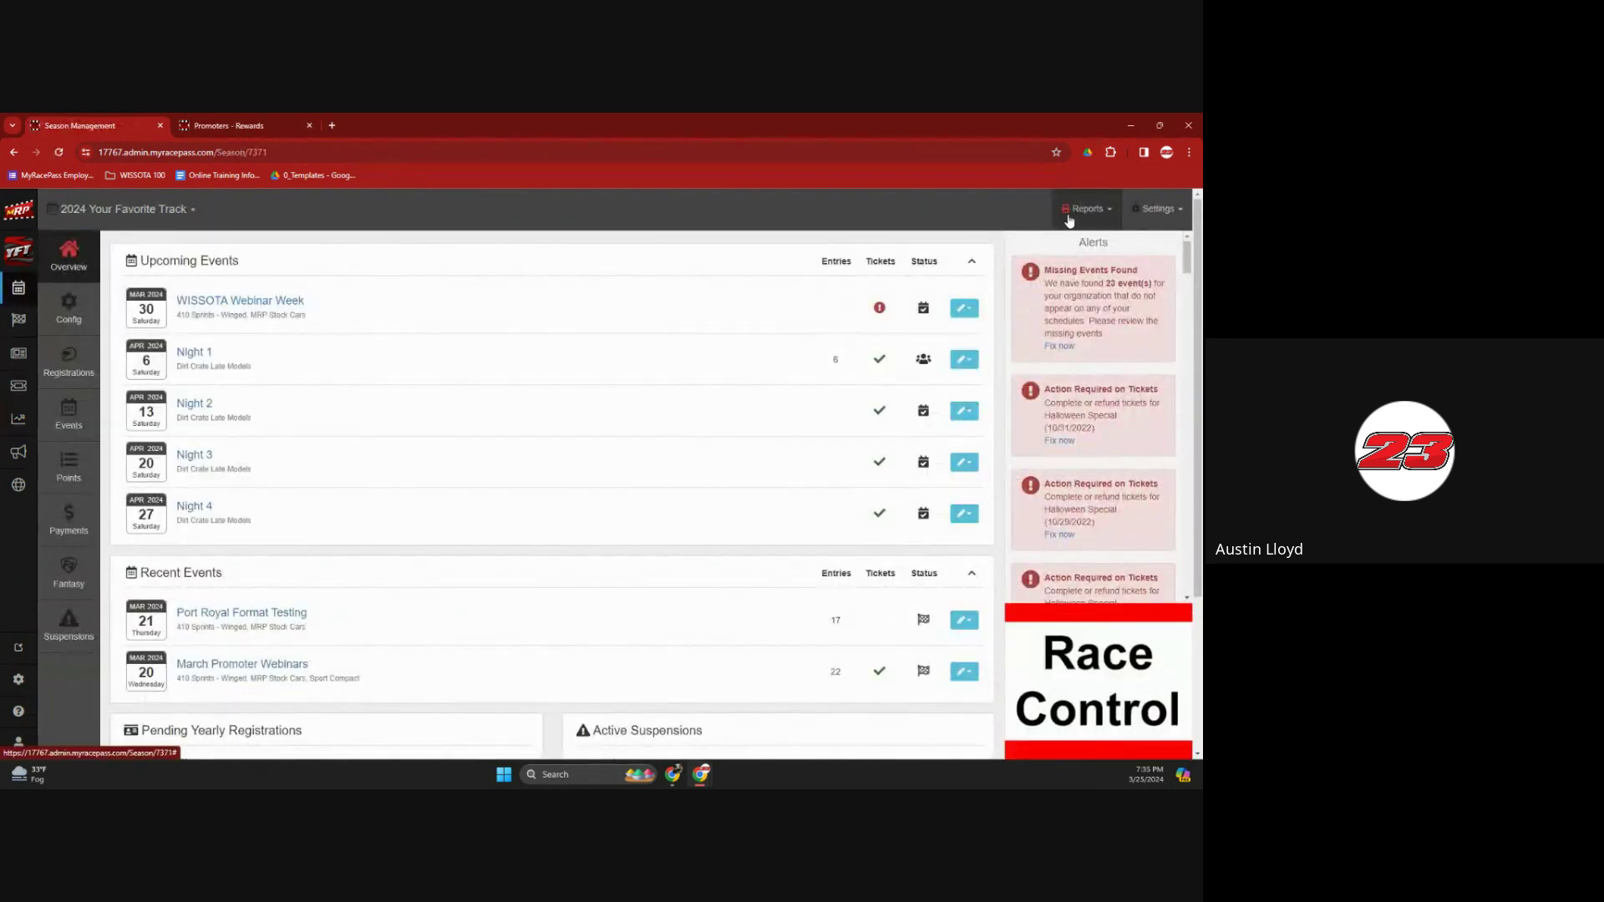
click(1069, 217)
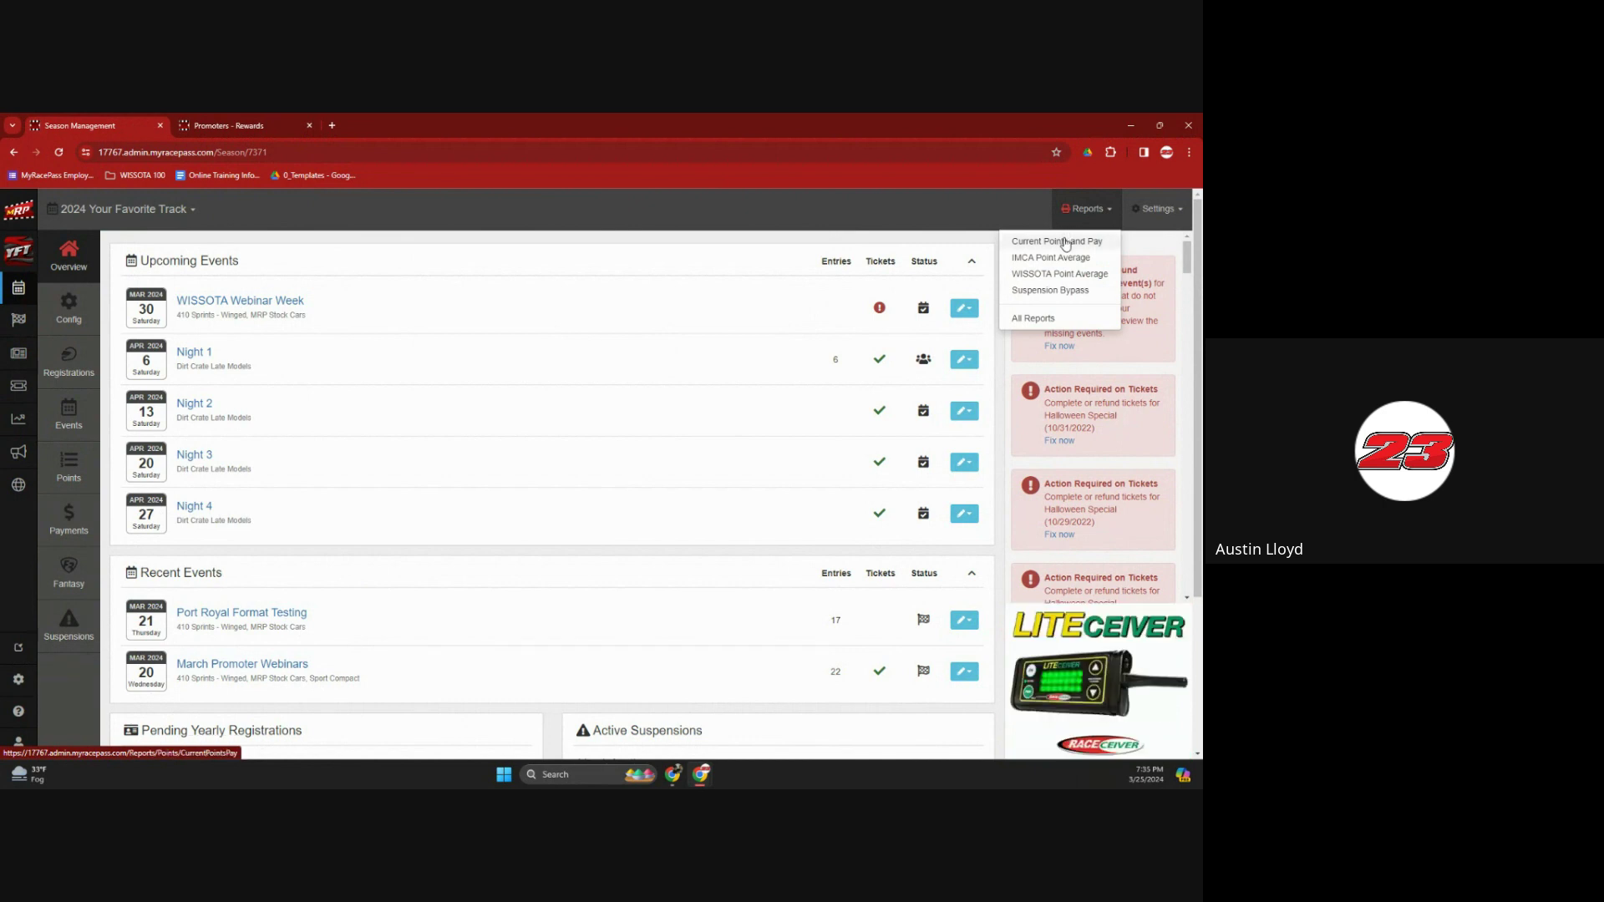
click(1066, 238)
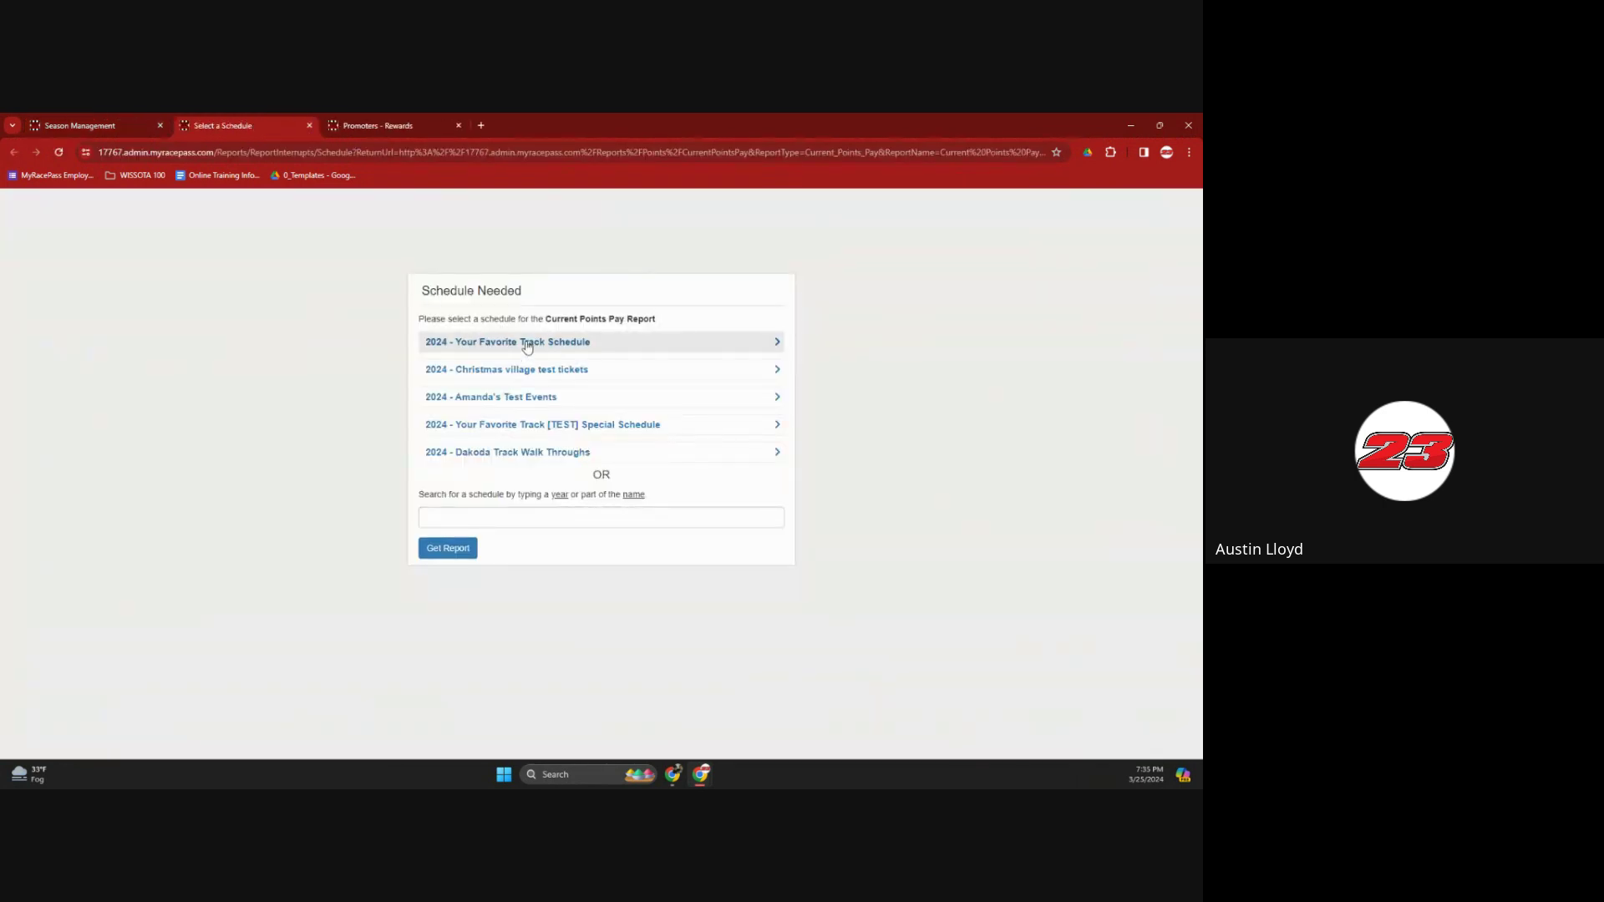
click(527, 348)
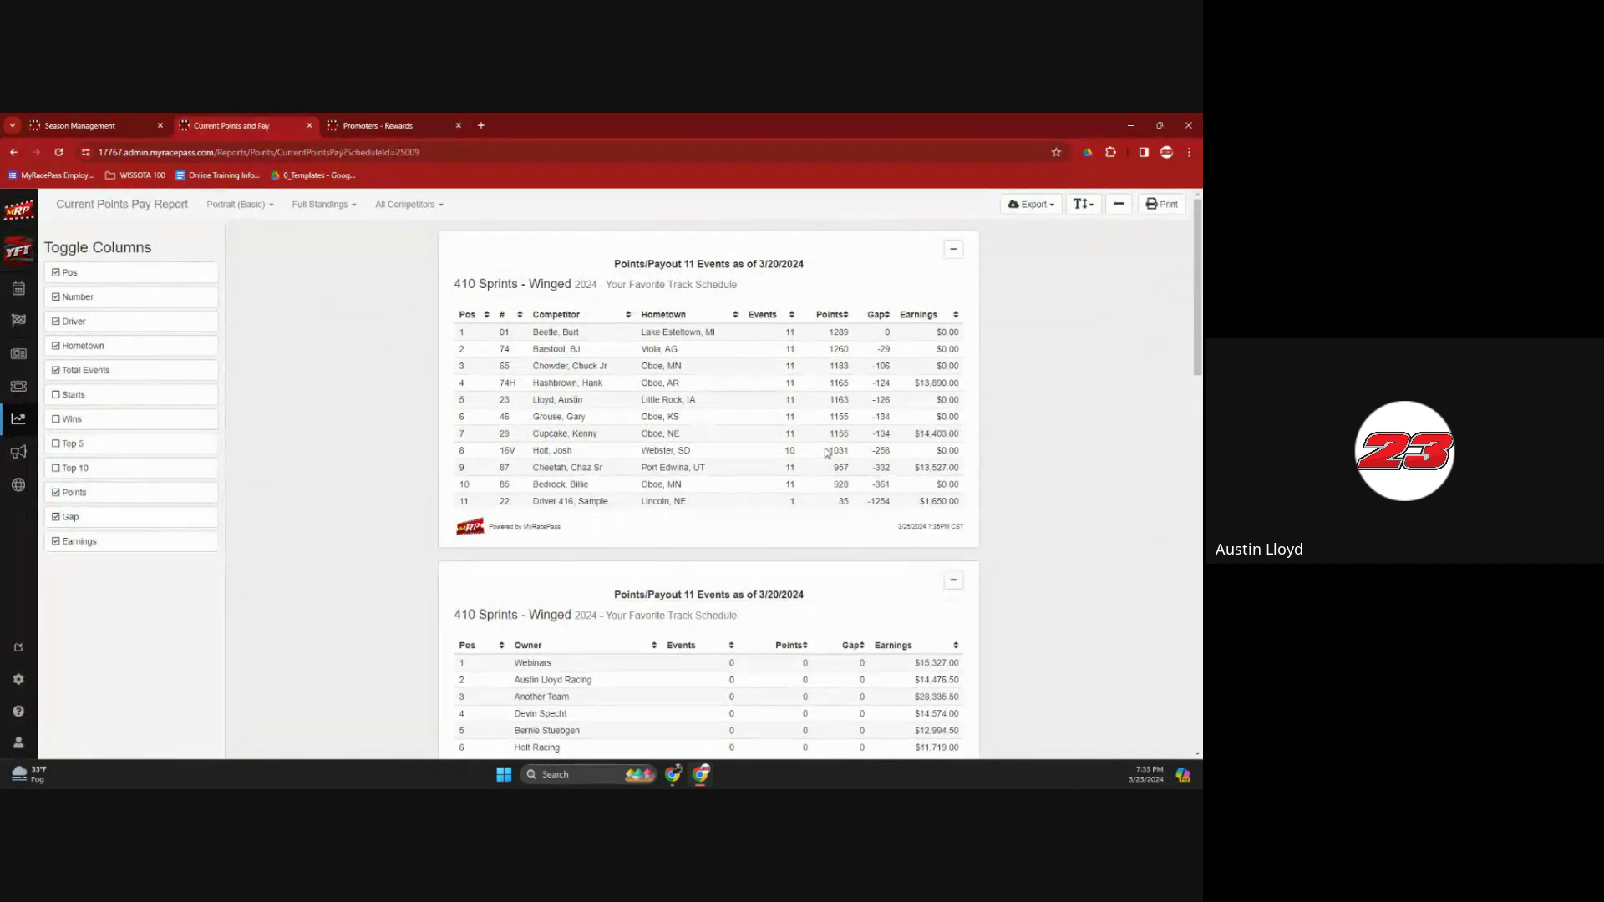
scroll(828, 451, down, 4)
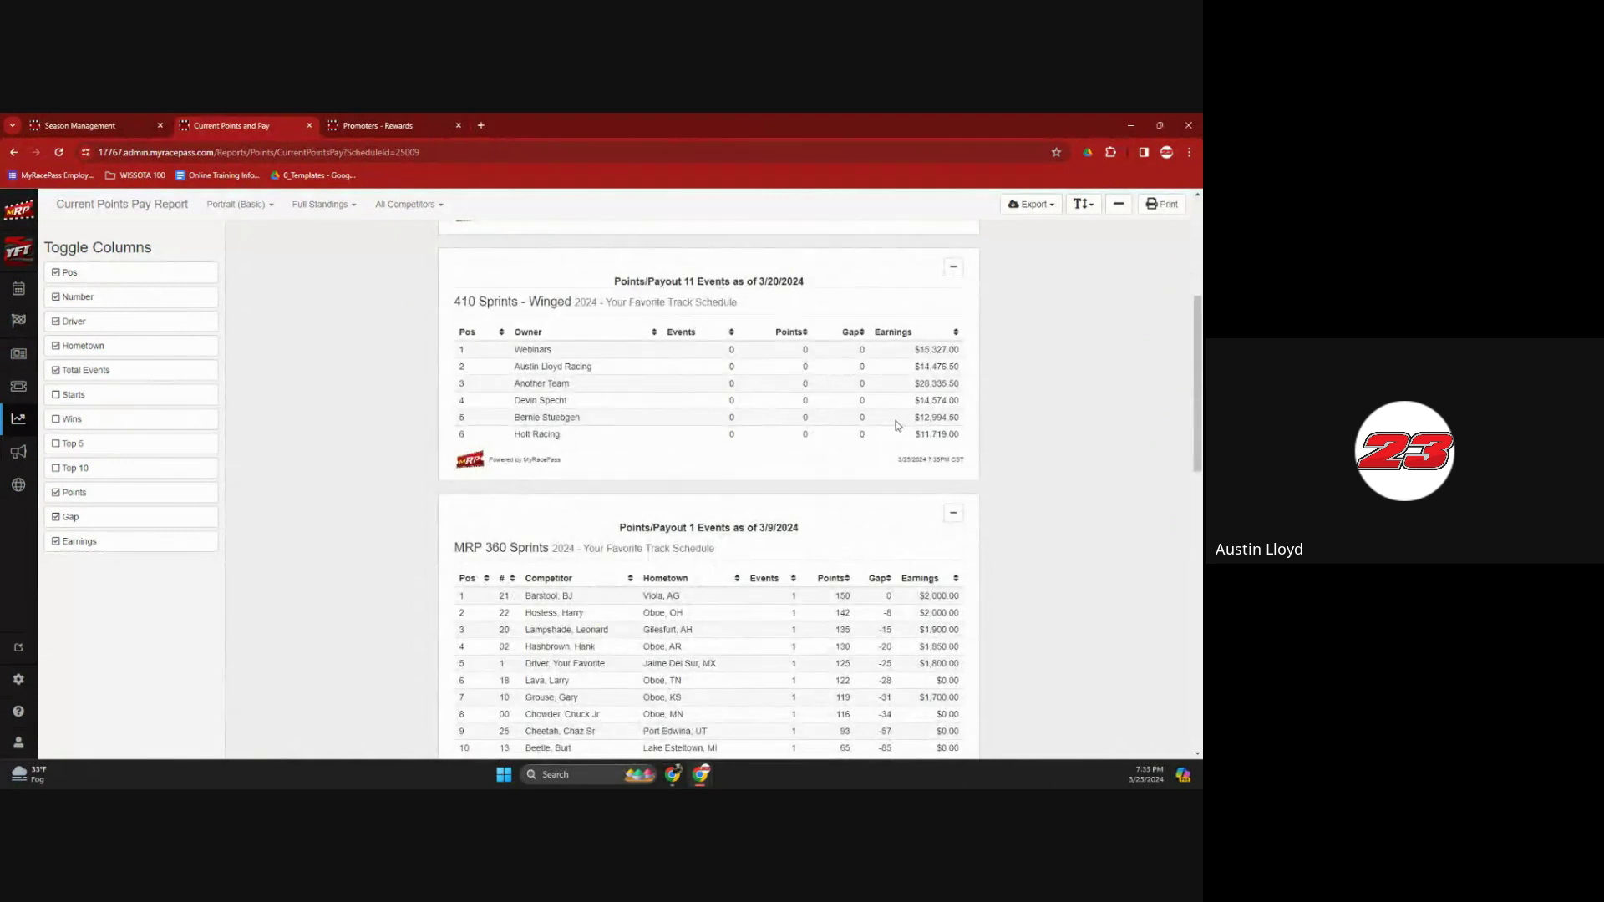
scroll(852, 427, up, 4)
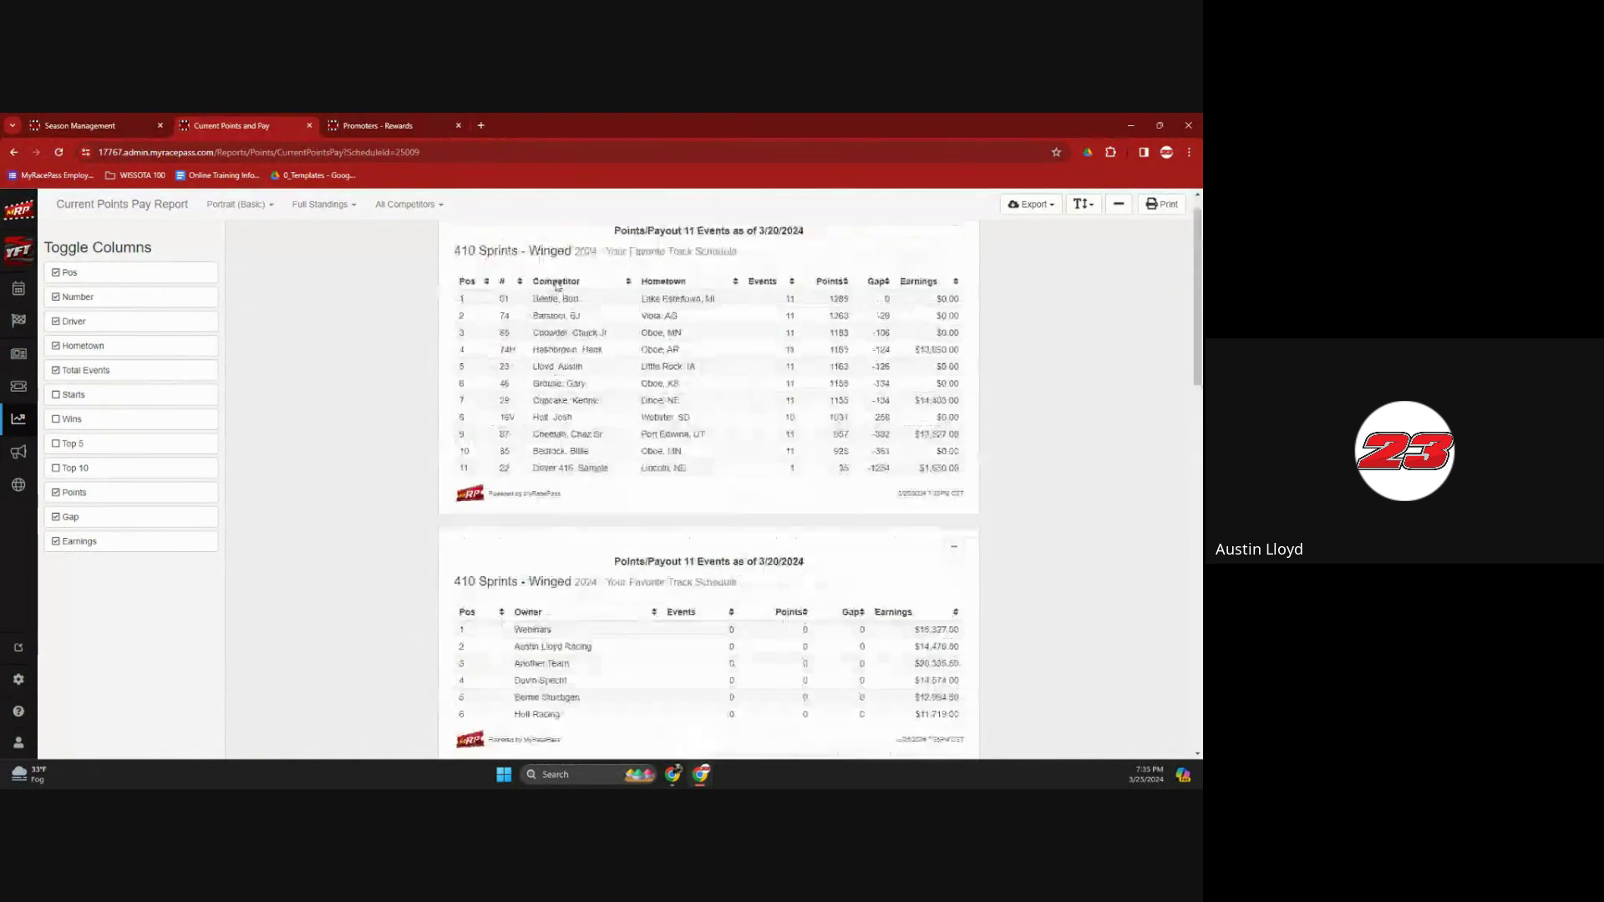
- Show the Starts, Wins, Top 5 and Top 10 columns in the Current Points Pay report, hide Earnings, and close the report
click(103, 278)
click(102, 278)
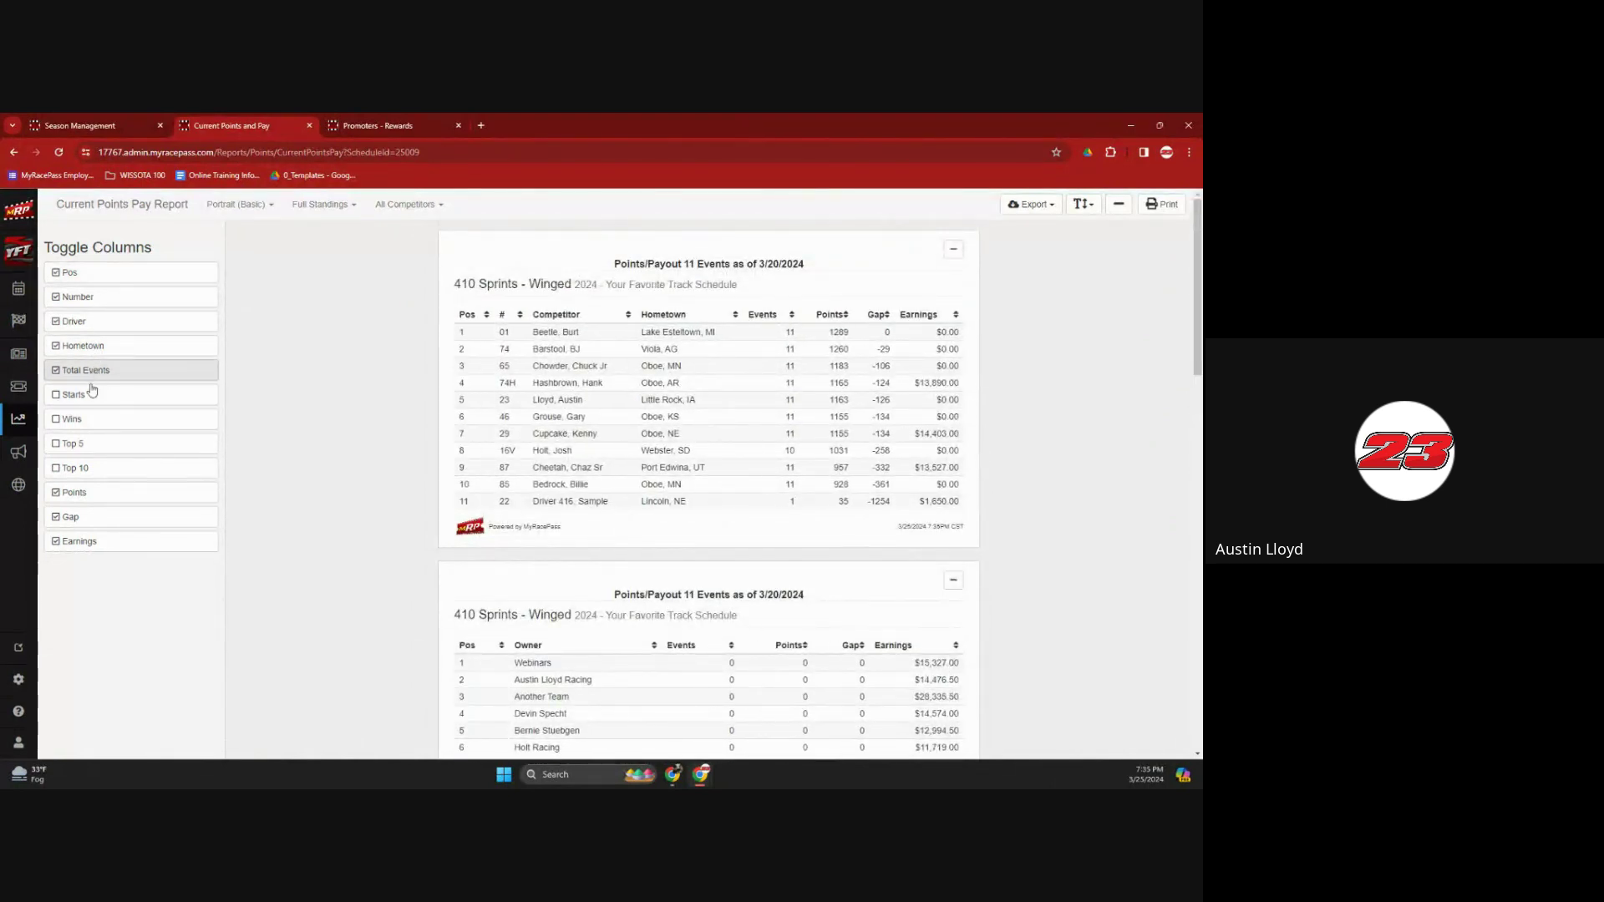
click(87, 394)
click(86, 419)
click(91, 444)
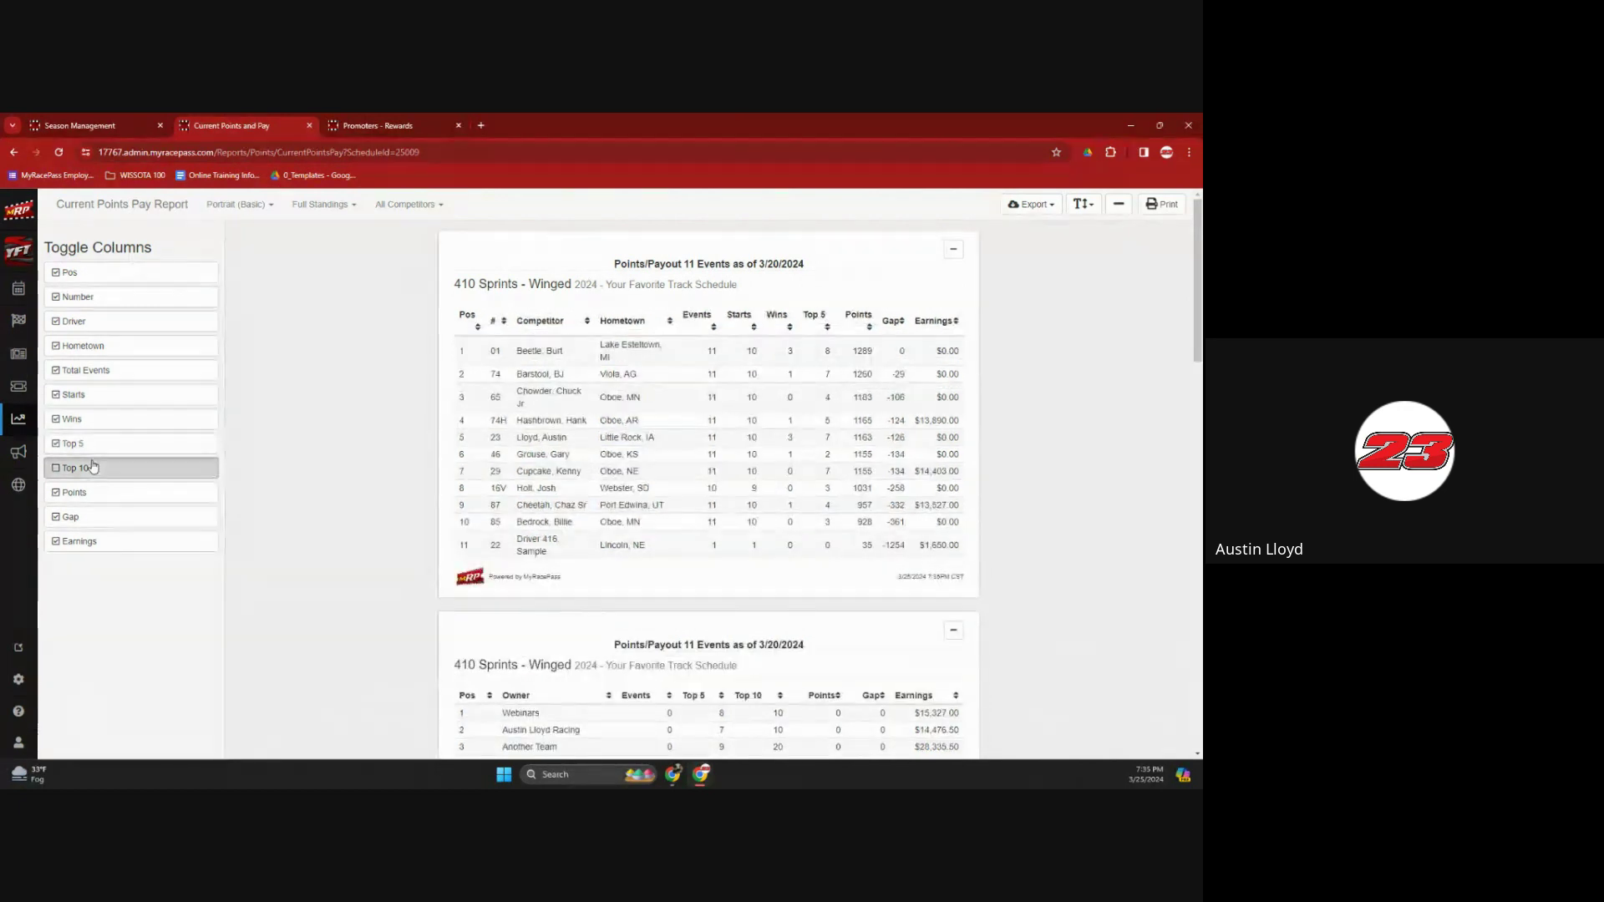
click(93, 468)
click(95, 492)
click(98, 516)
click(94, 493)
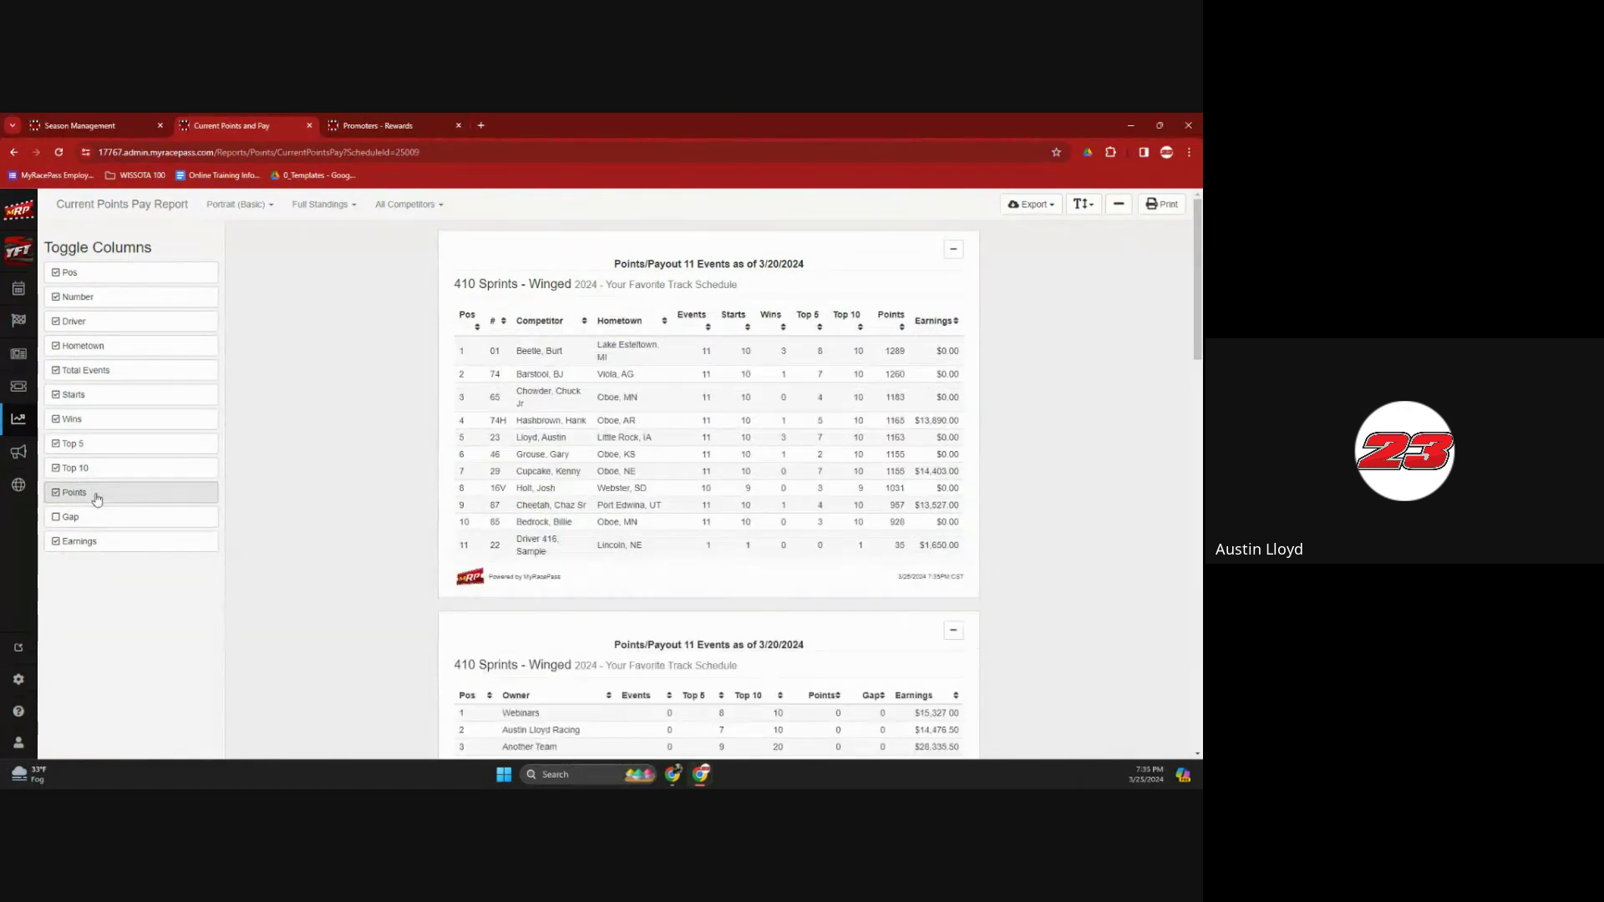
click(98, 516)
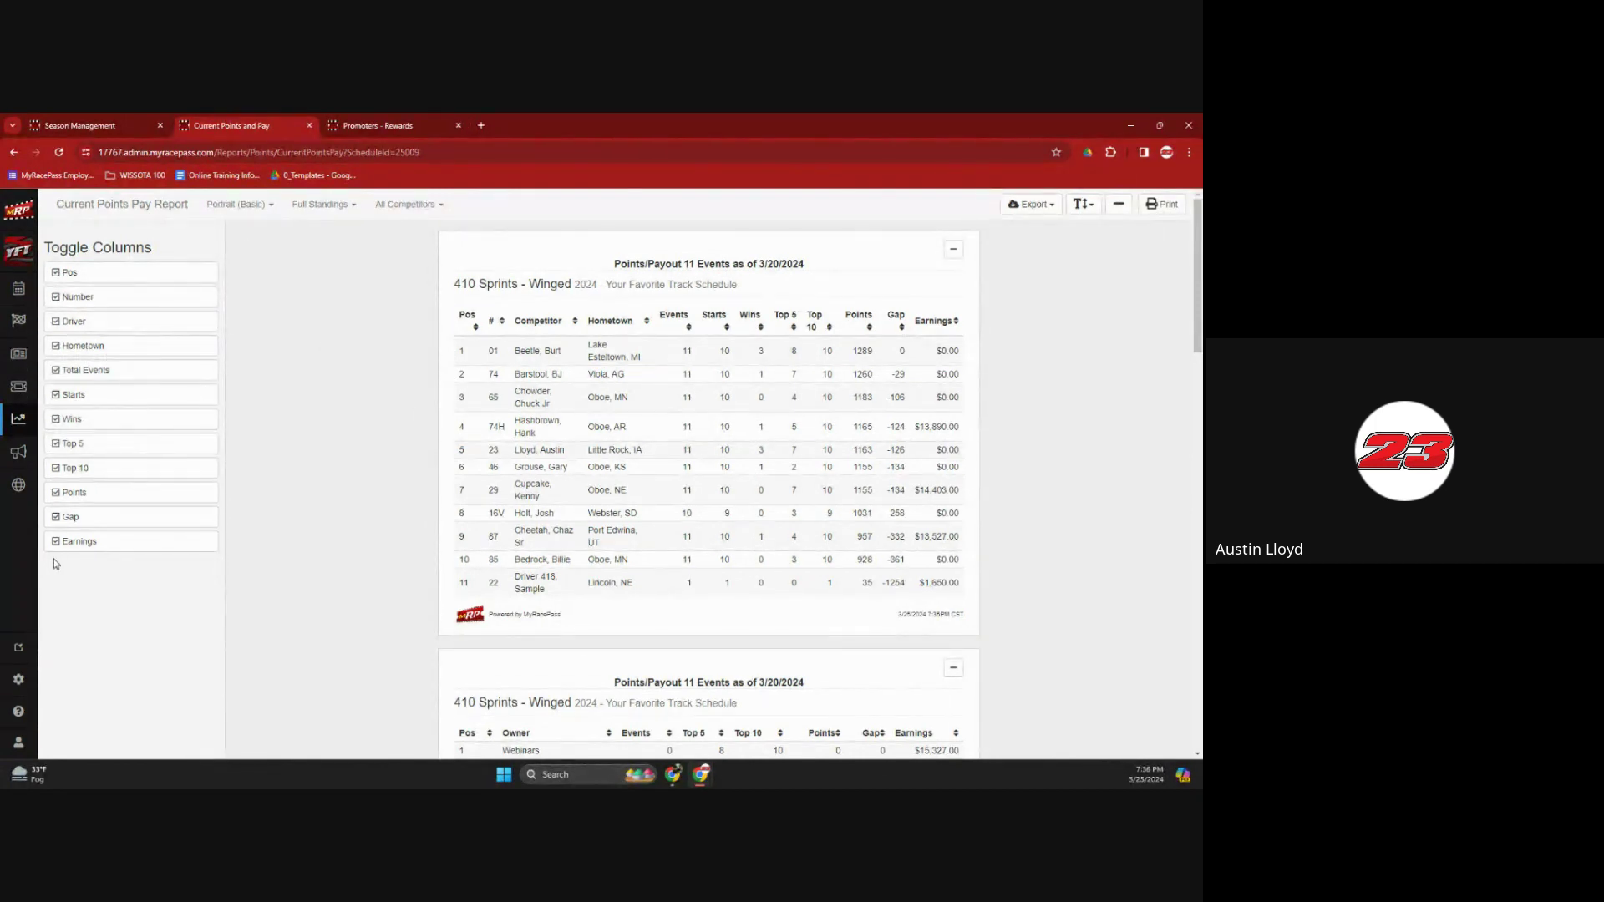
click(79, 542)
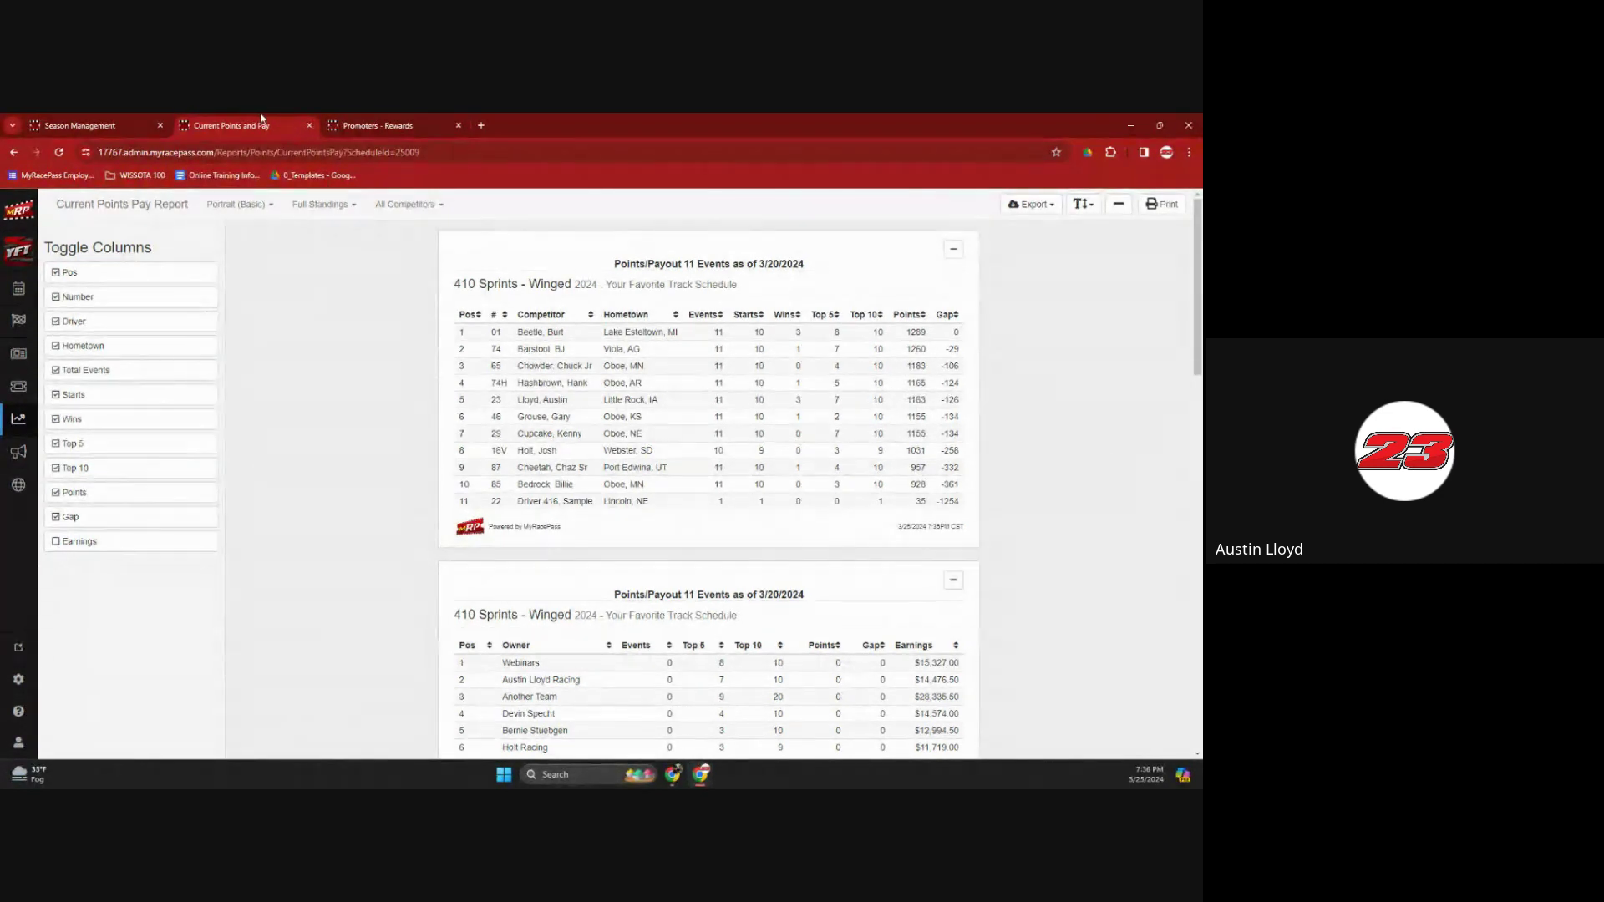
click(309, 126)
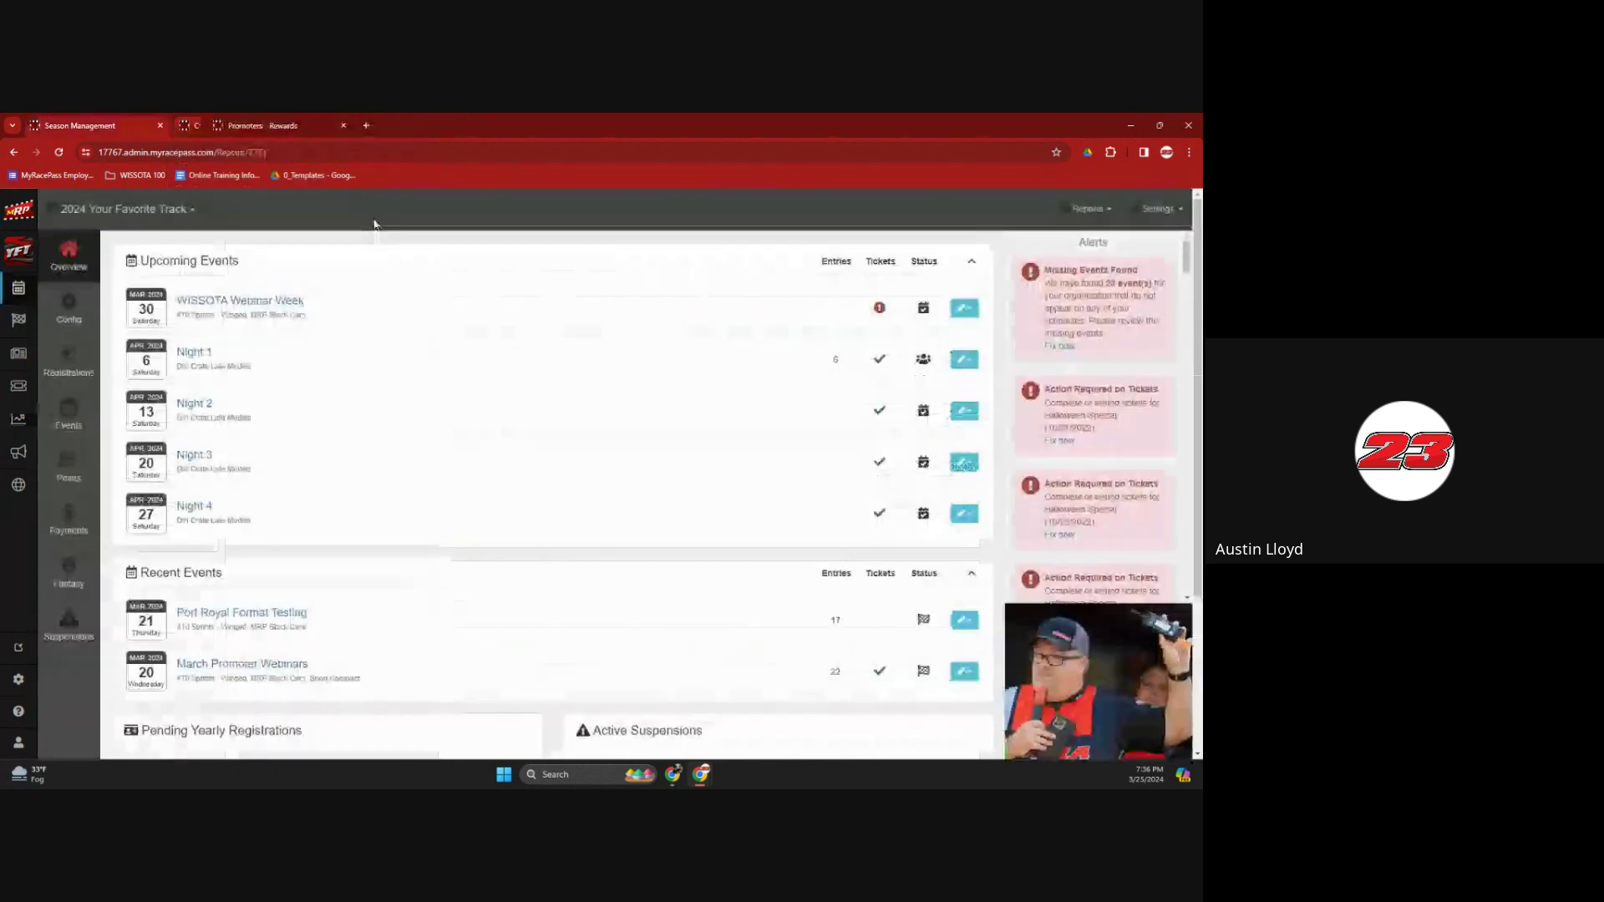
- Run the WISSOTA Point Average report from the season overview for the 2024 - Your Favorite Track Schedule
click(1086, 209)
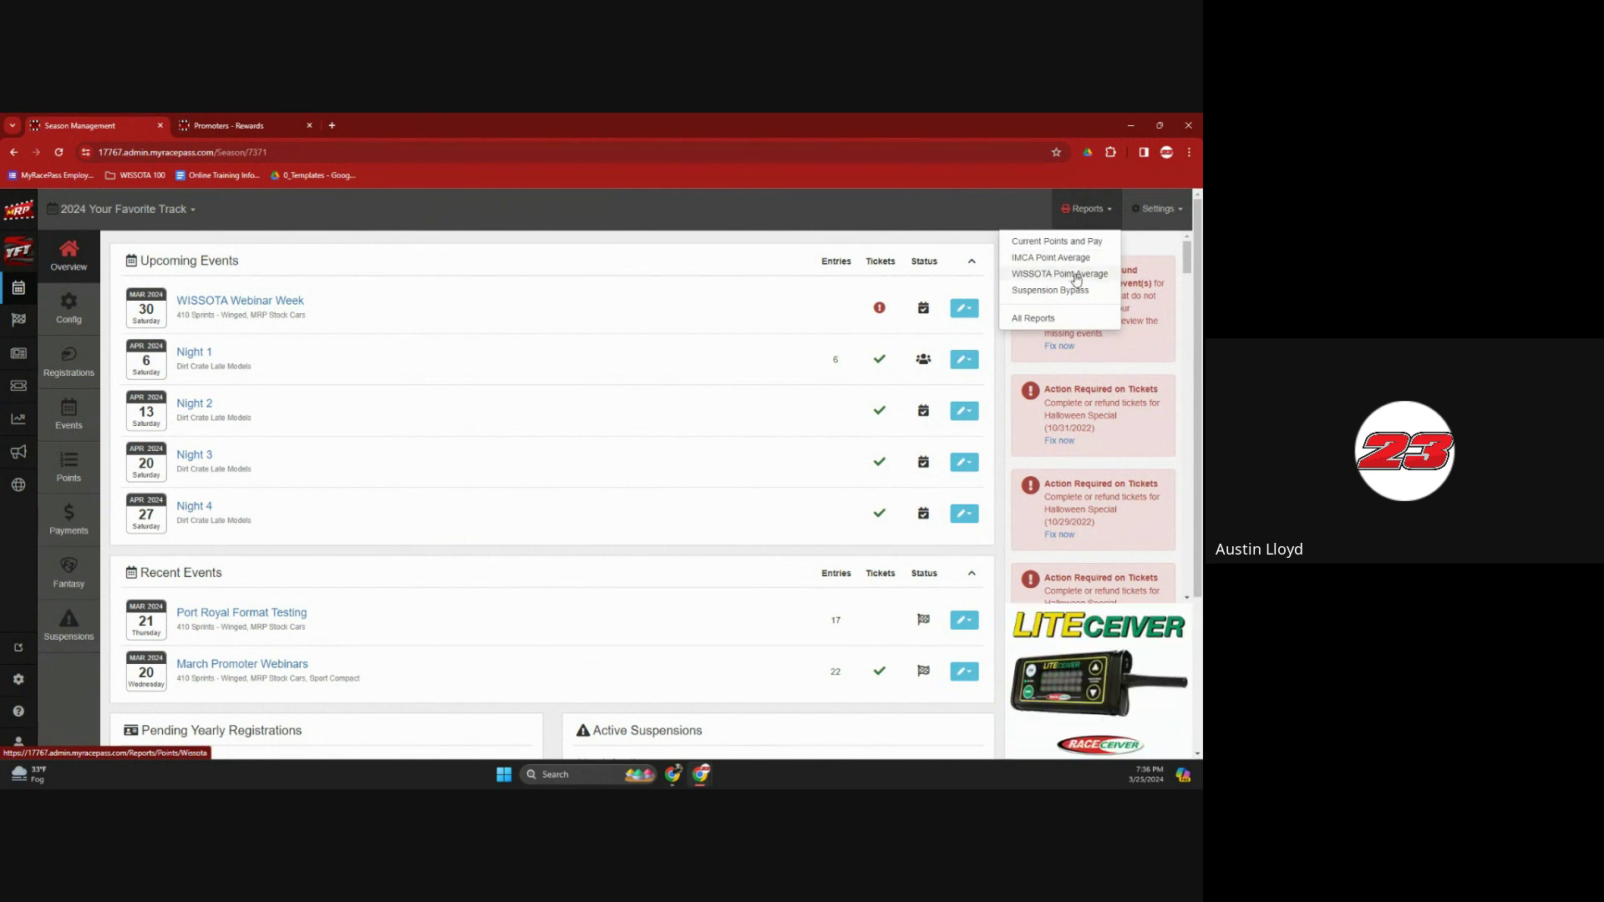
click(1076, 278)
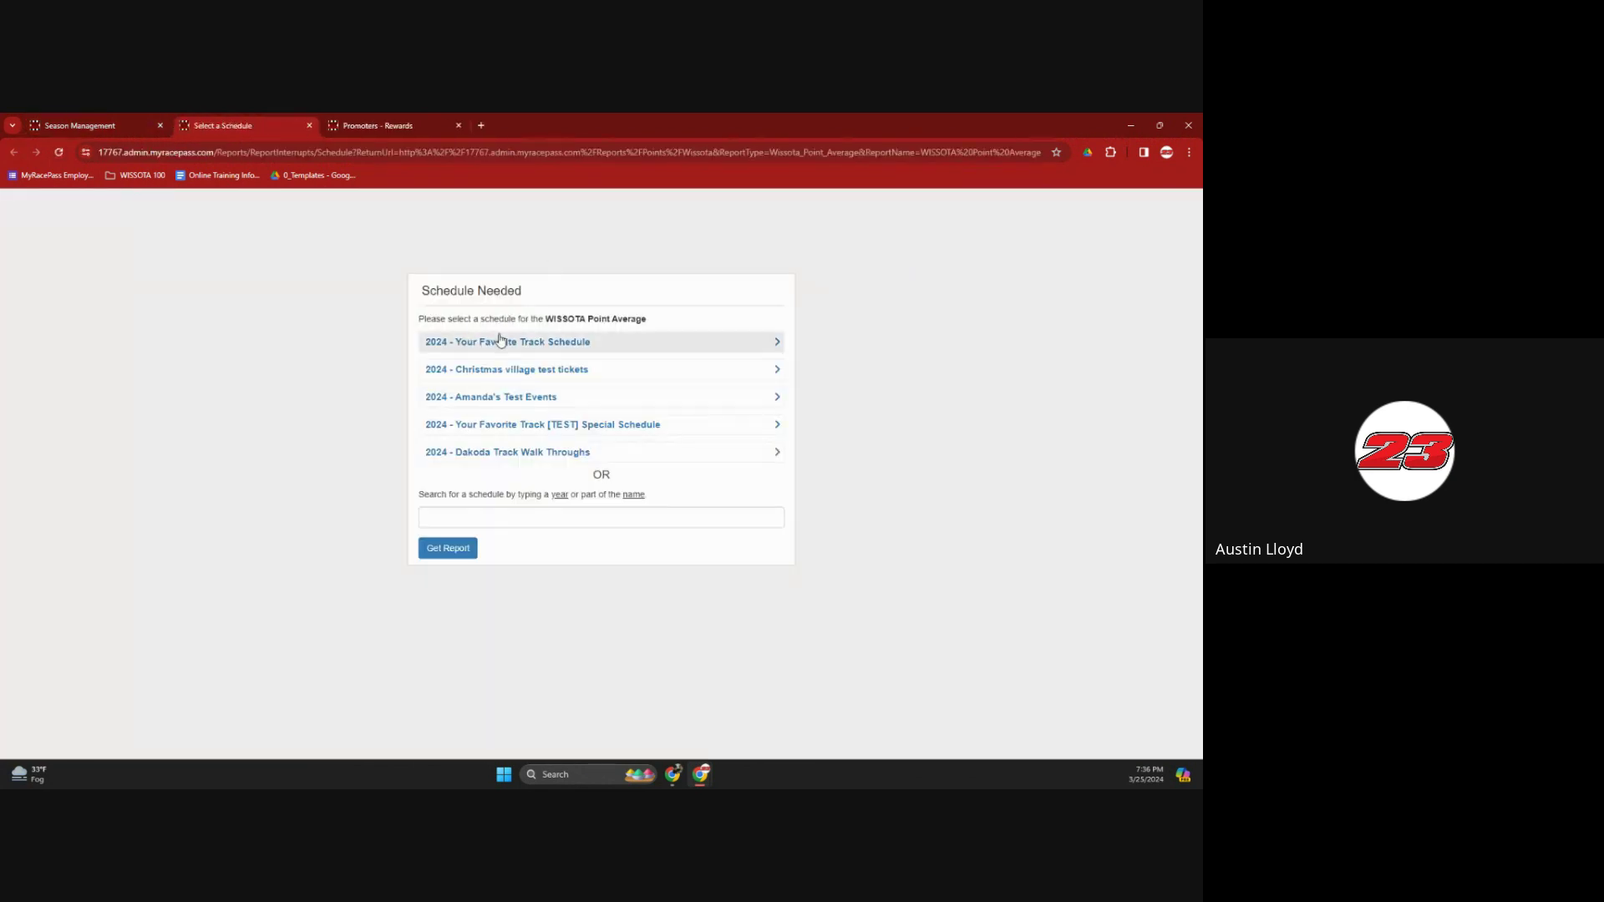
click(521, 343)
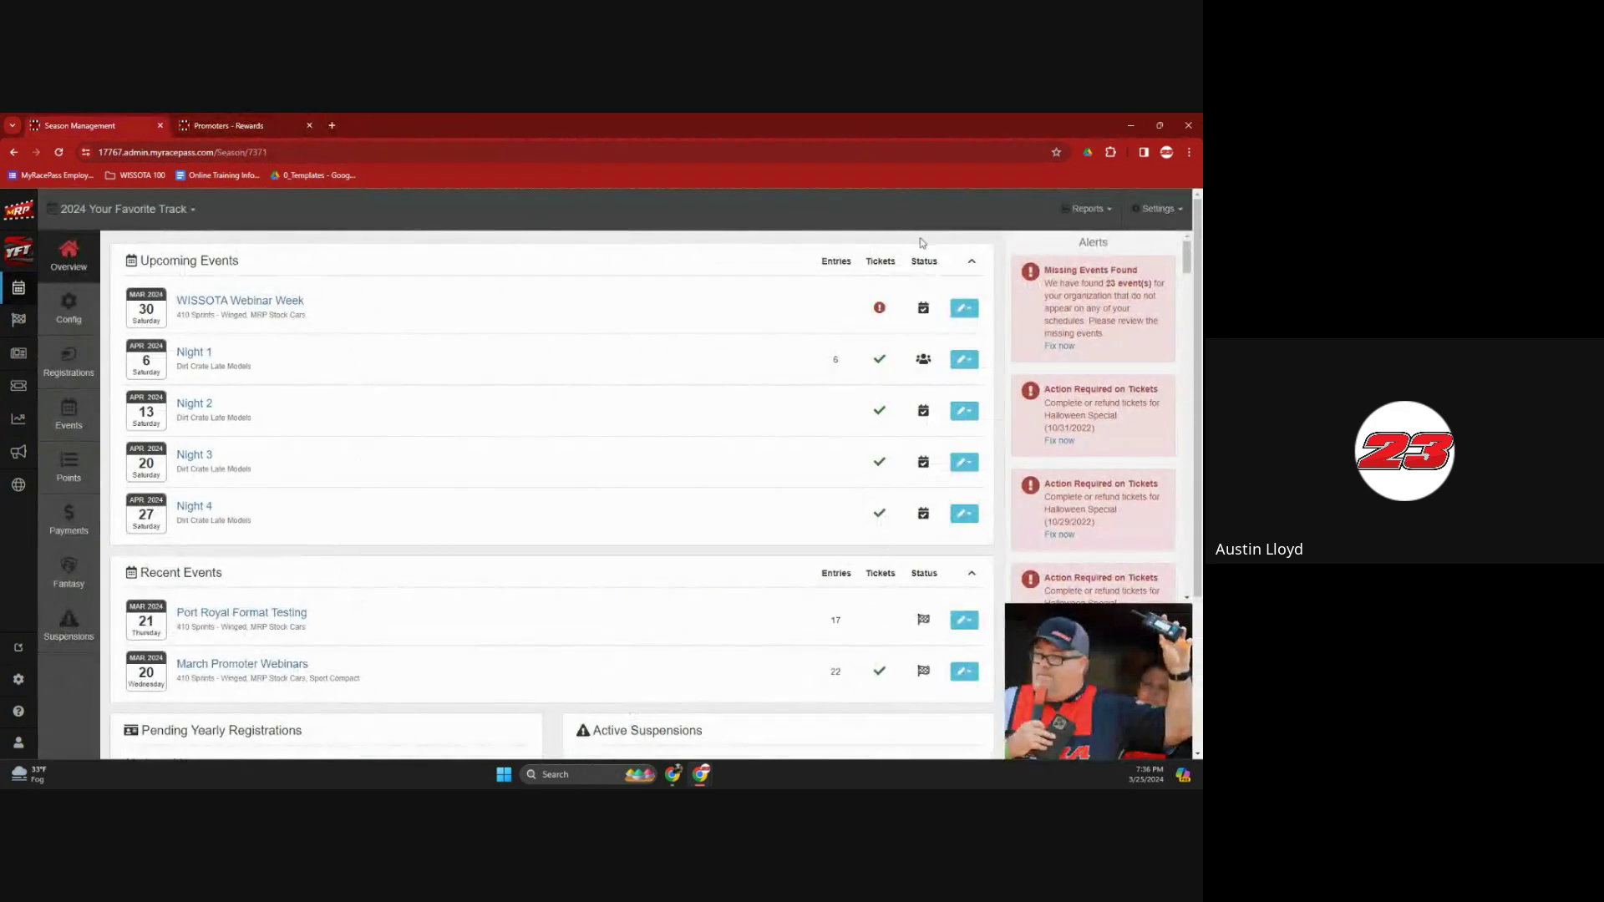
- Review the season's Suspension Bypass report, close it, and look through the suspensions list and the reports offered there
click(1069, 210)
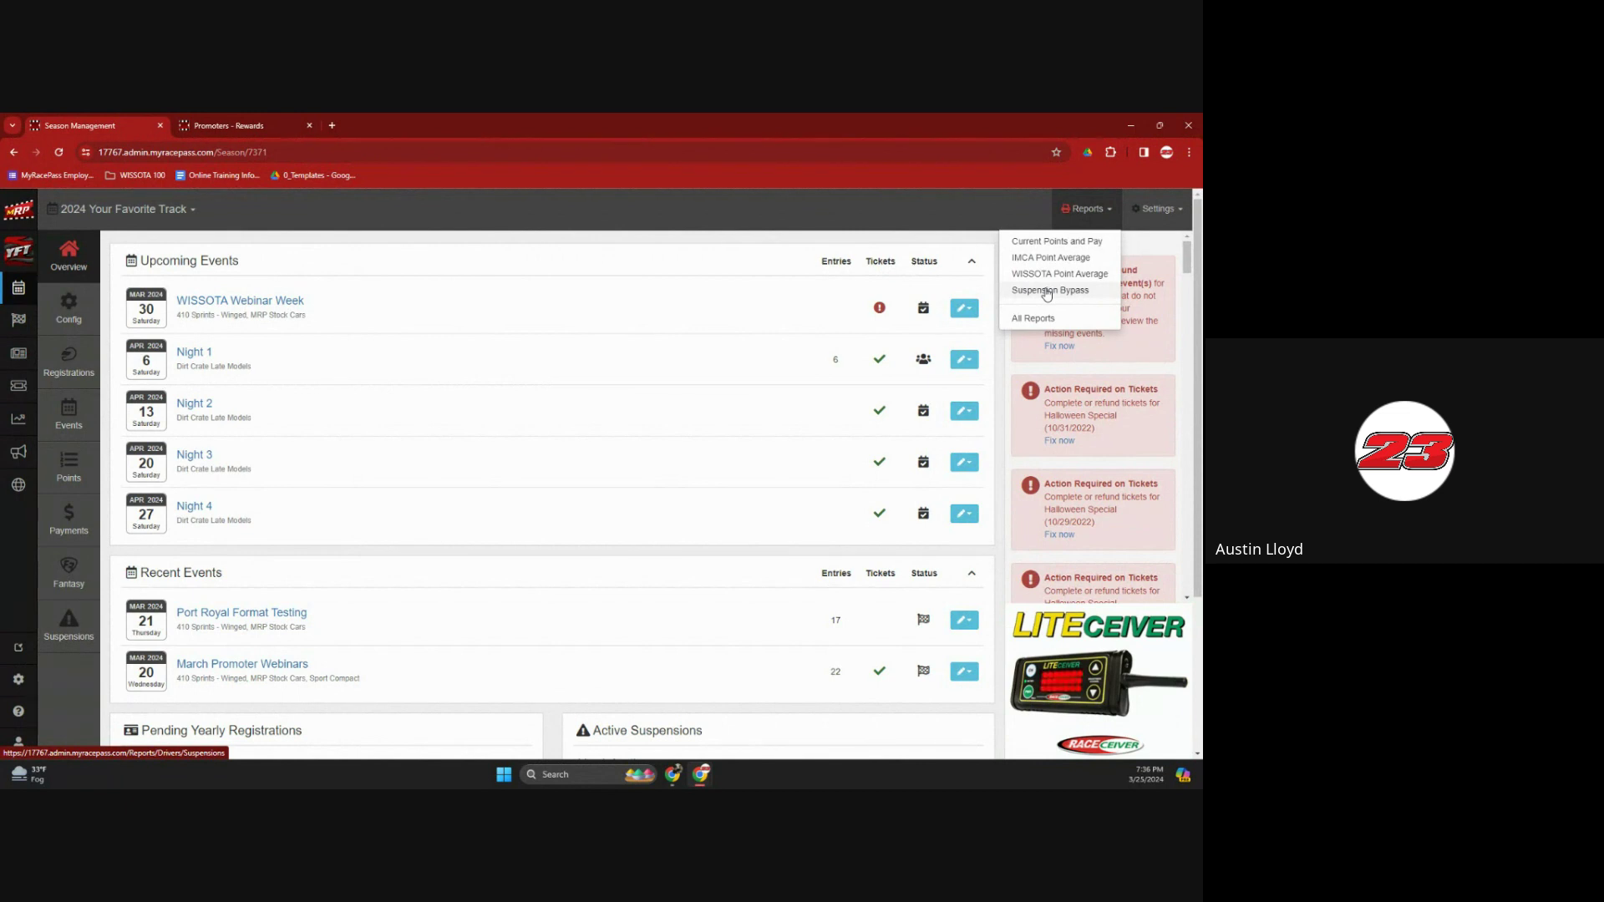
click(1047, 293)
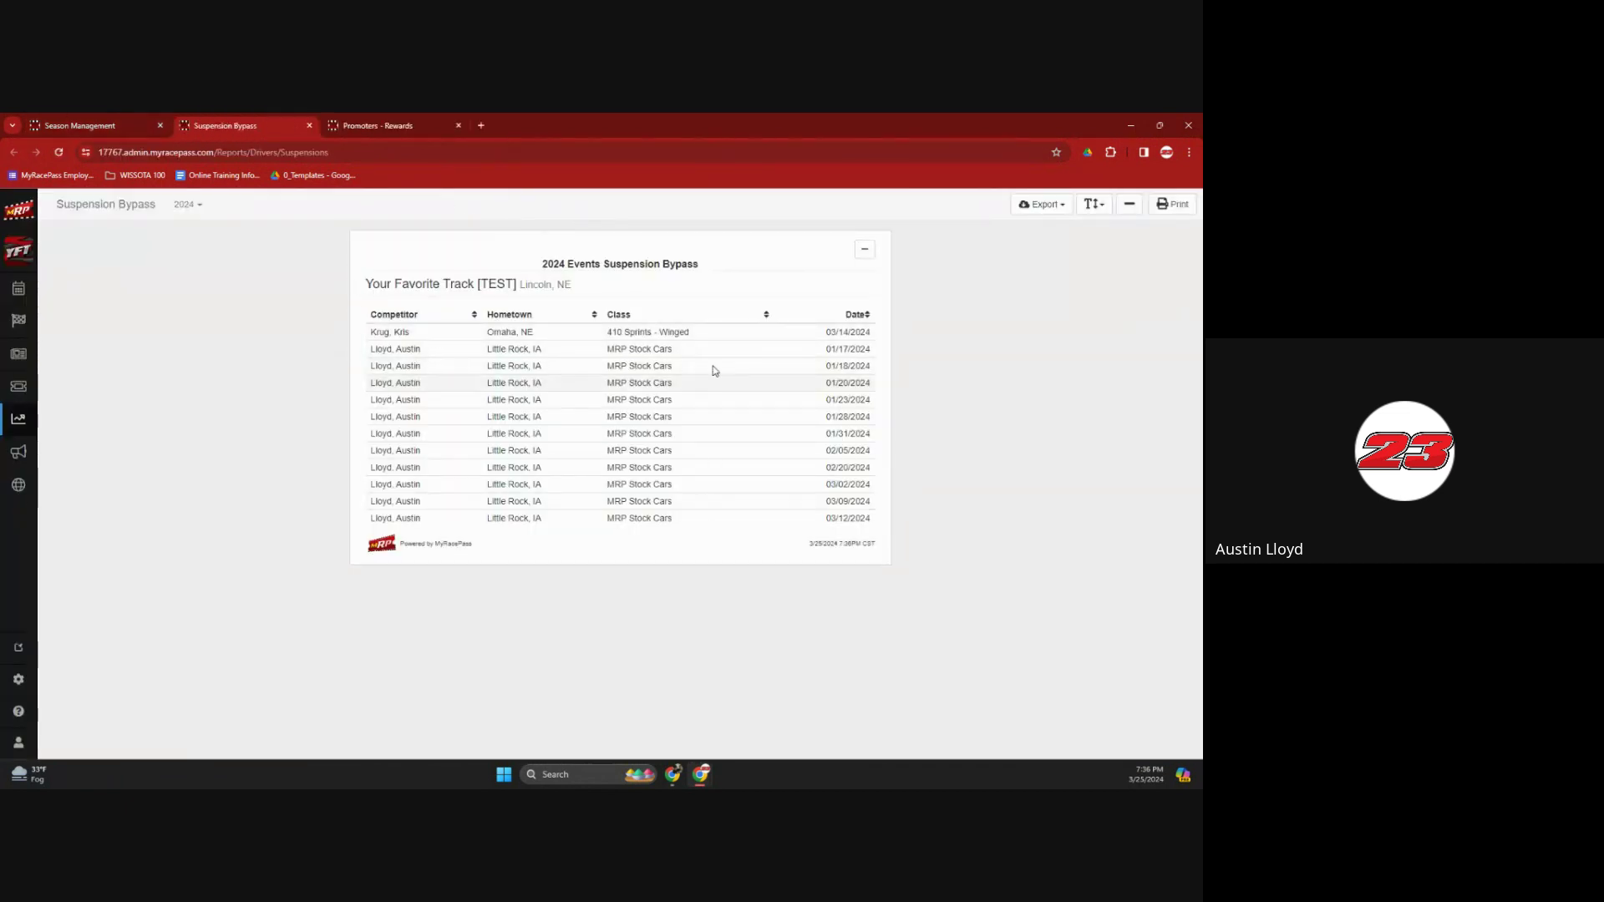
click(309, 126)
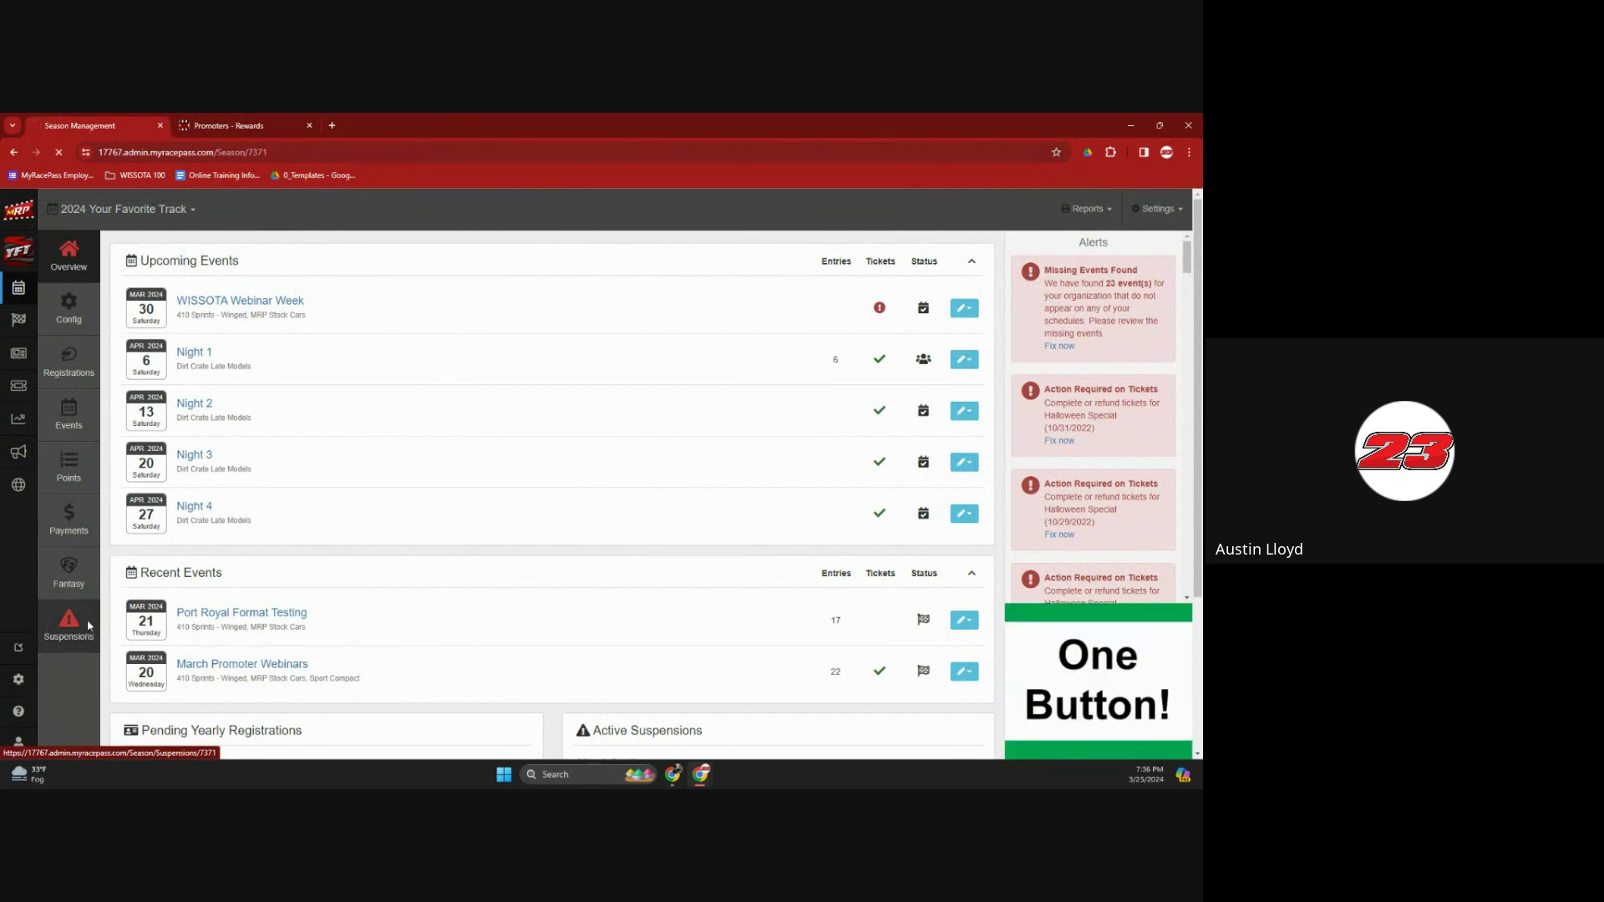
click(91, 625)
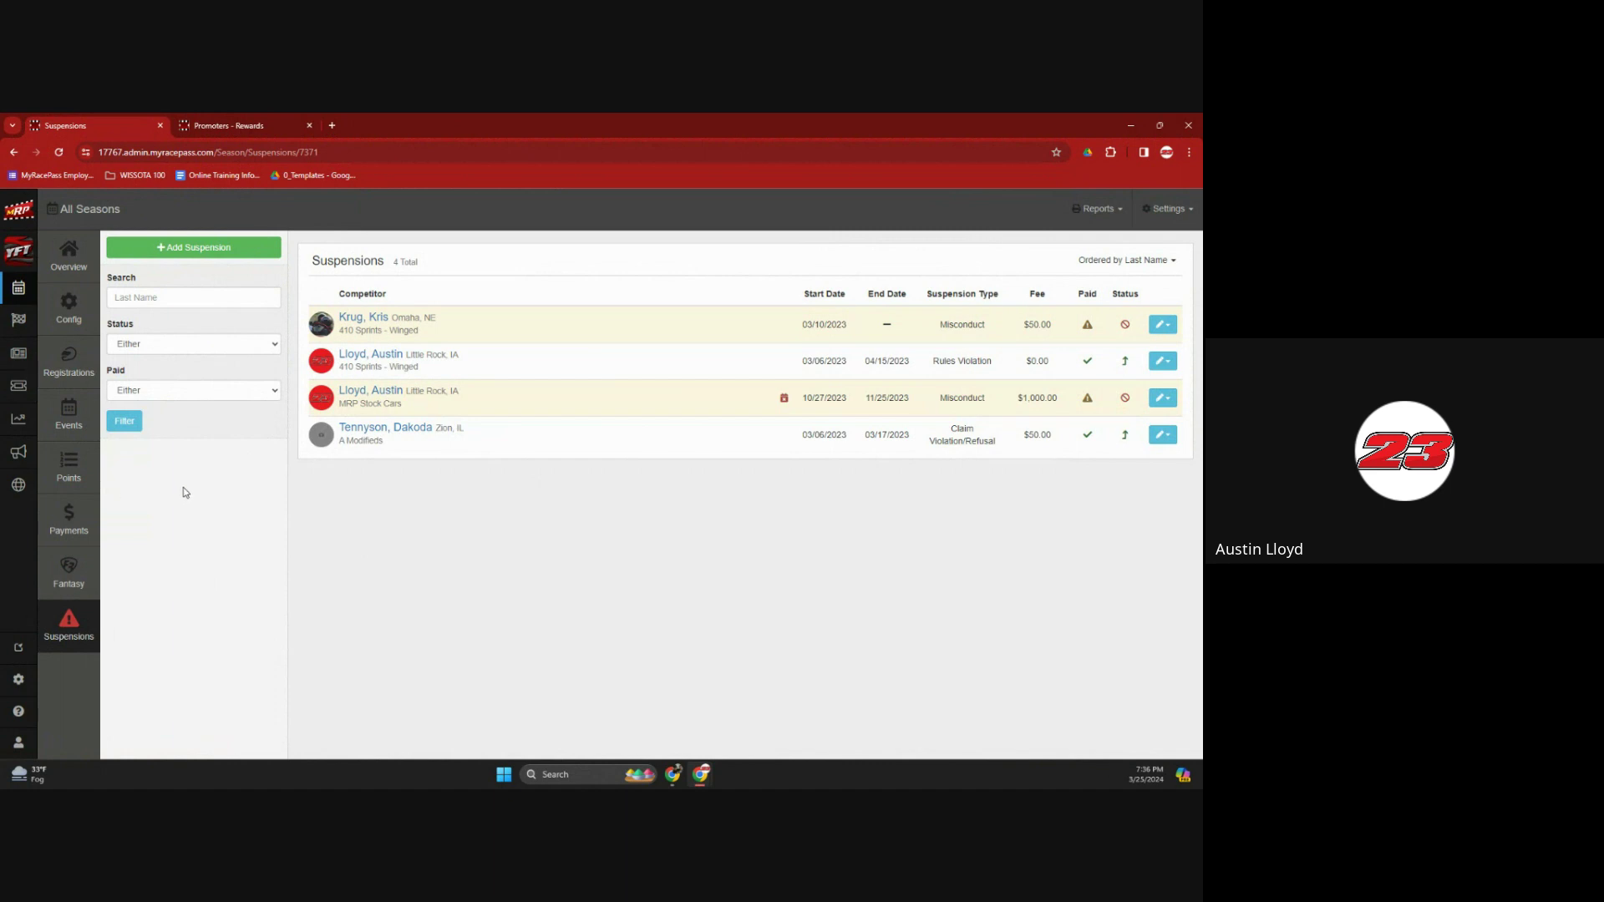
click(1113, 209)
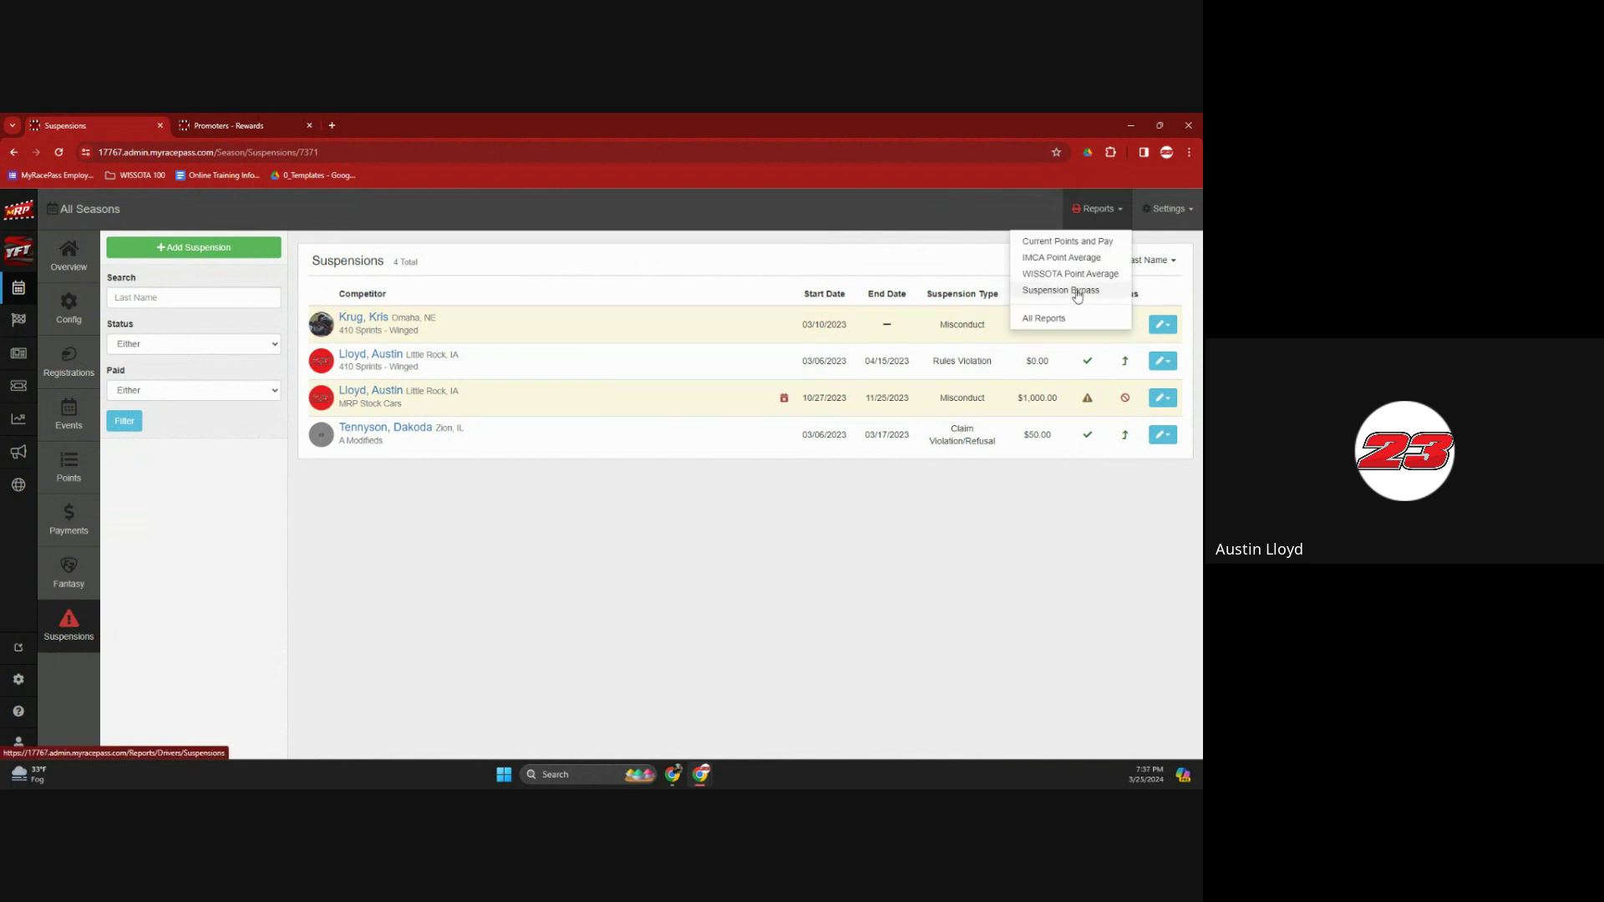
- Open race scoring for the 3/30/2024 event, run its Entry List report, and close the report
click(26, 319)
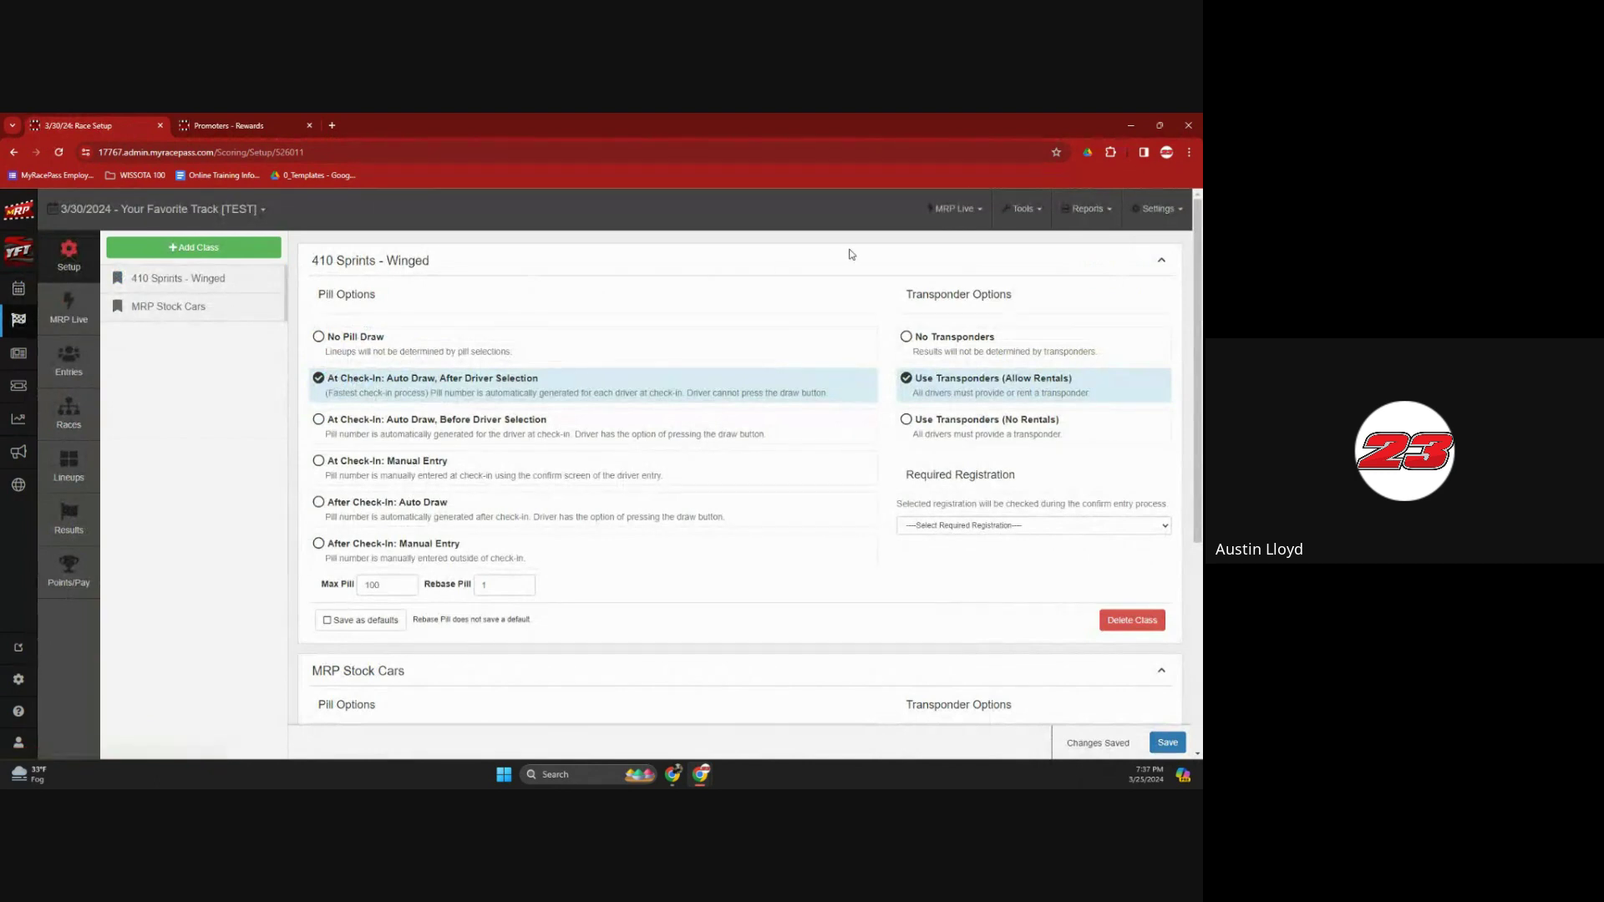
click(1100, 224)
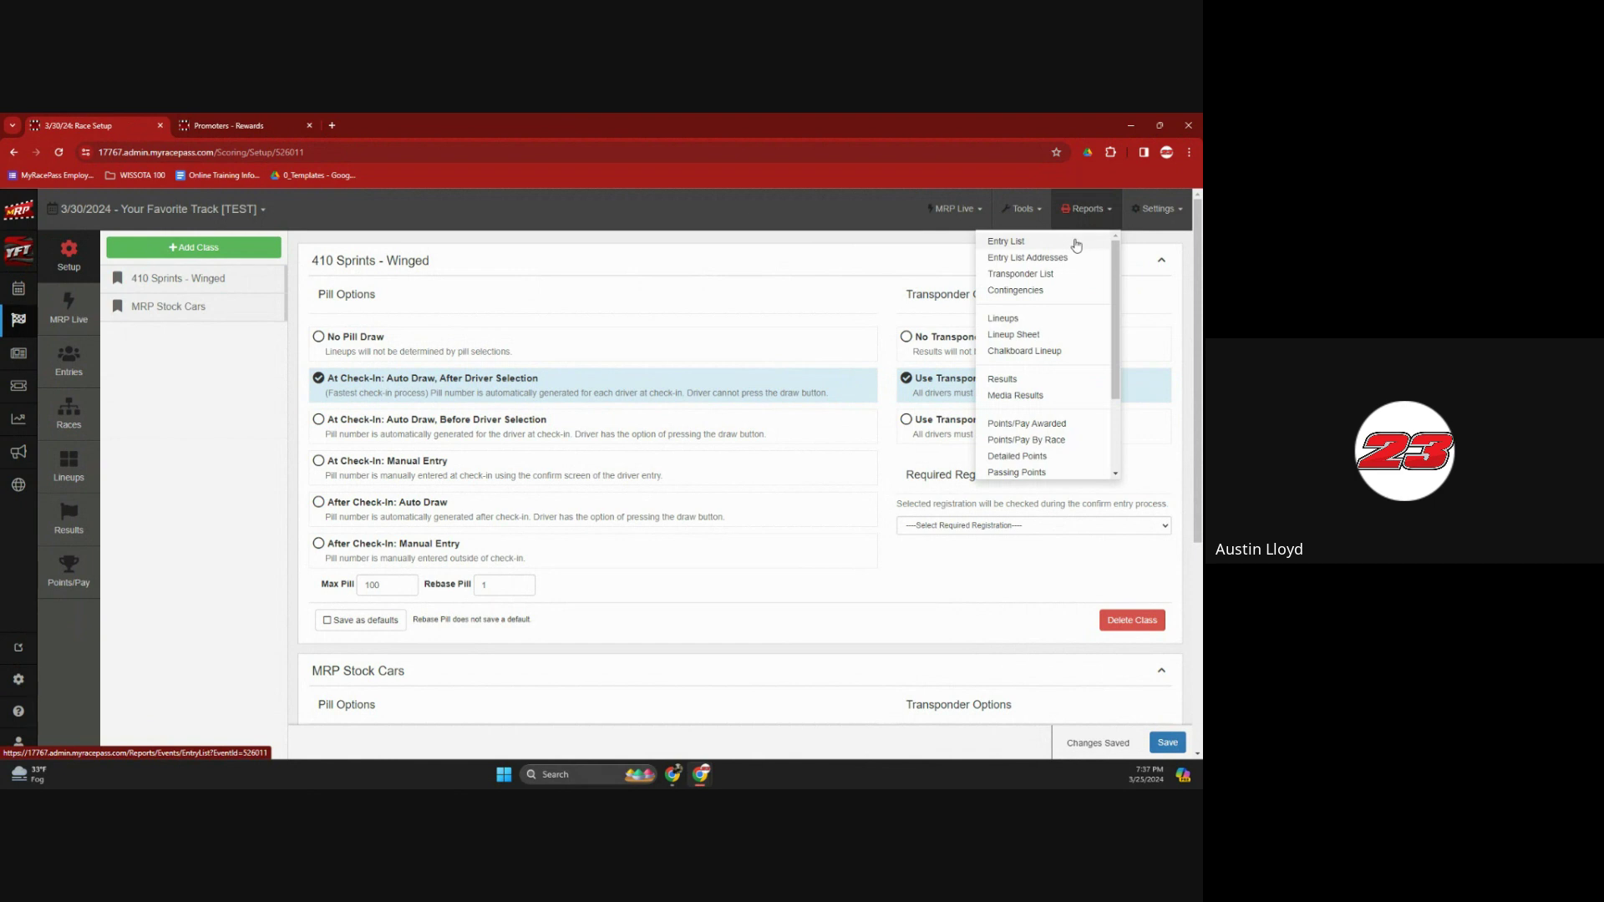
click(1076, 245)
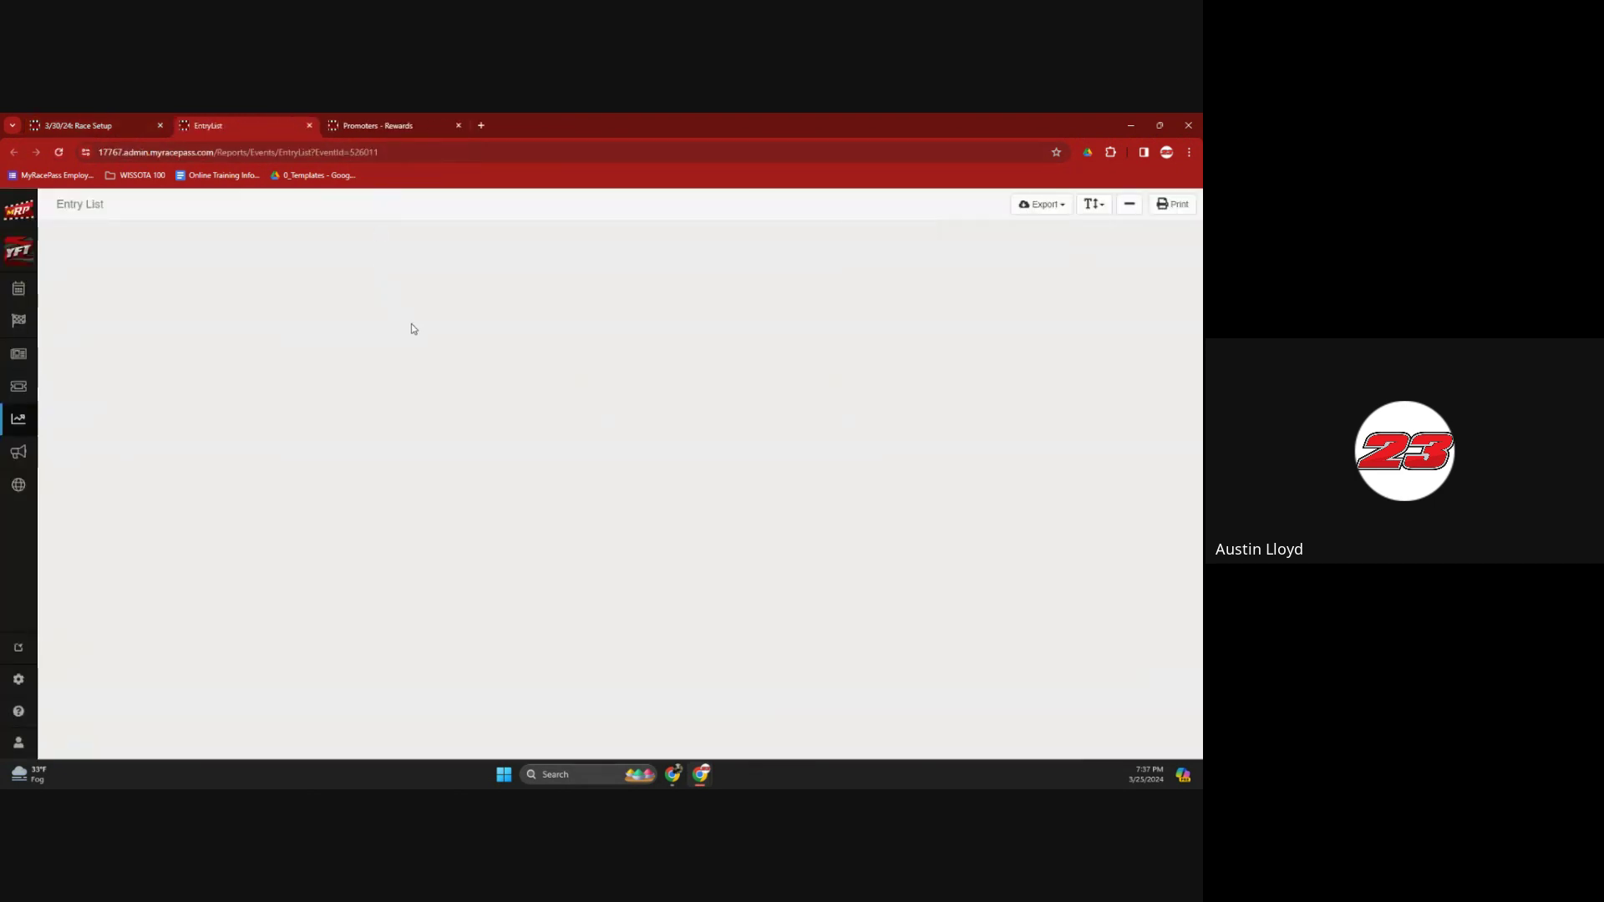
click(309, 125)
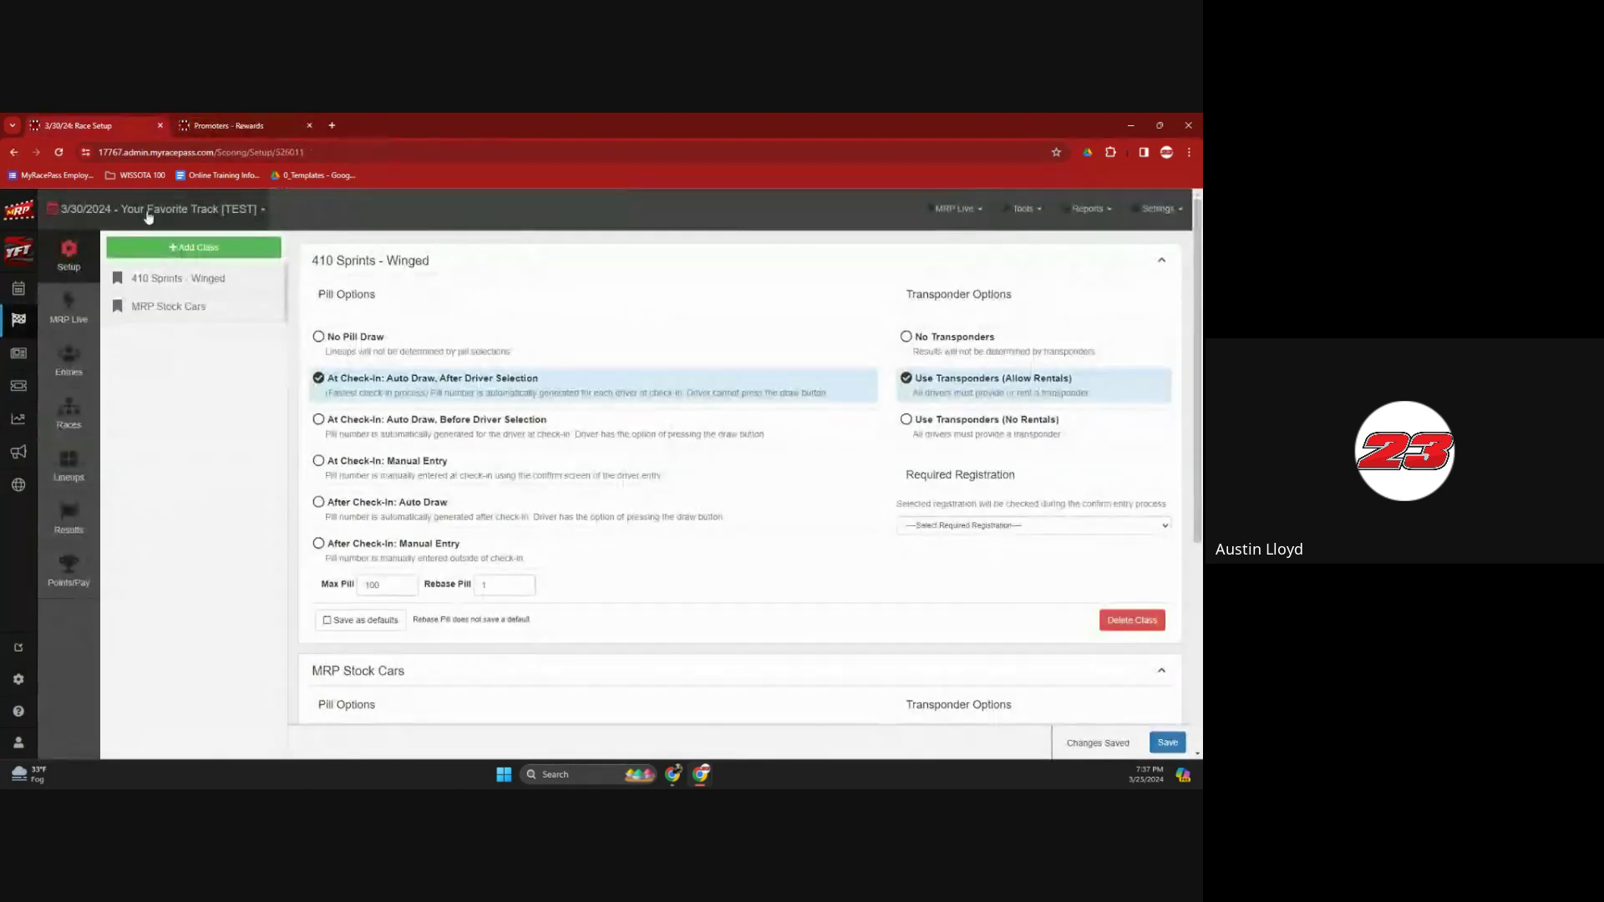
- Switch race scoring to the 3/20/2024 event, view its Entry List report, and close the report
click(158, 209)
click(98, 290)
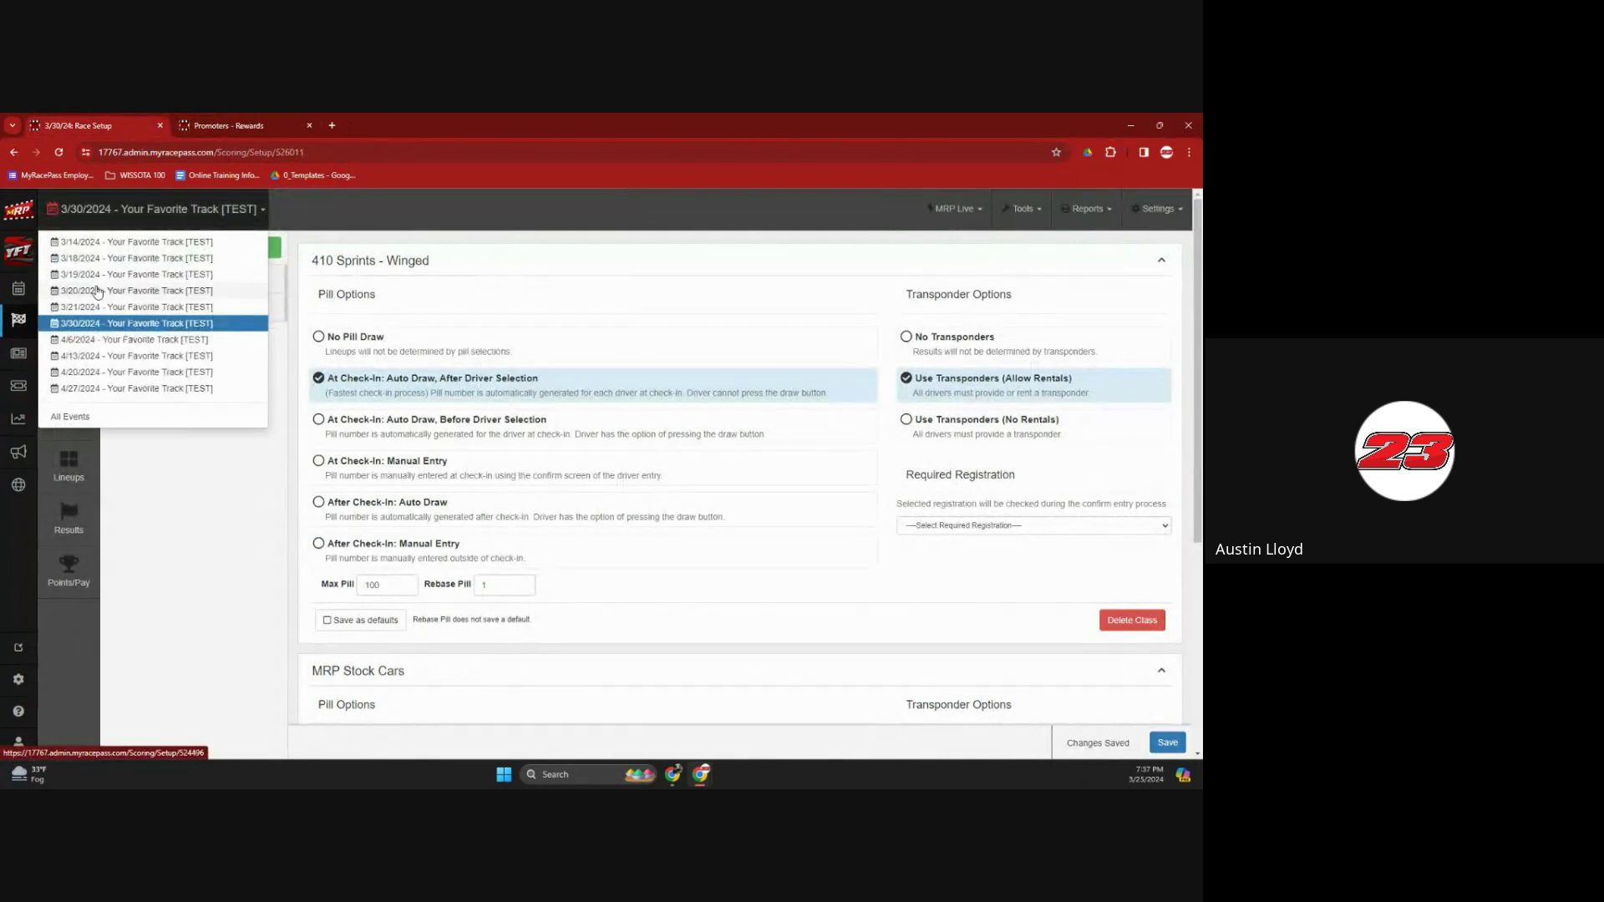
click(1083, 211)
click(1079, 243)
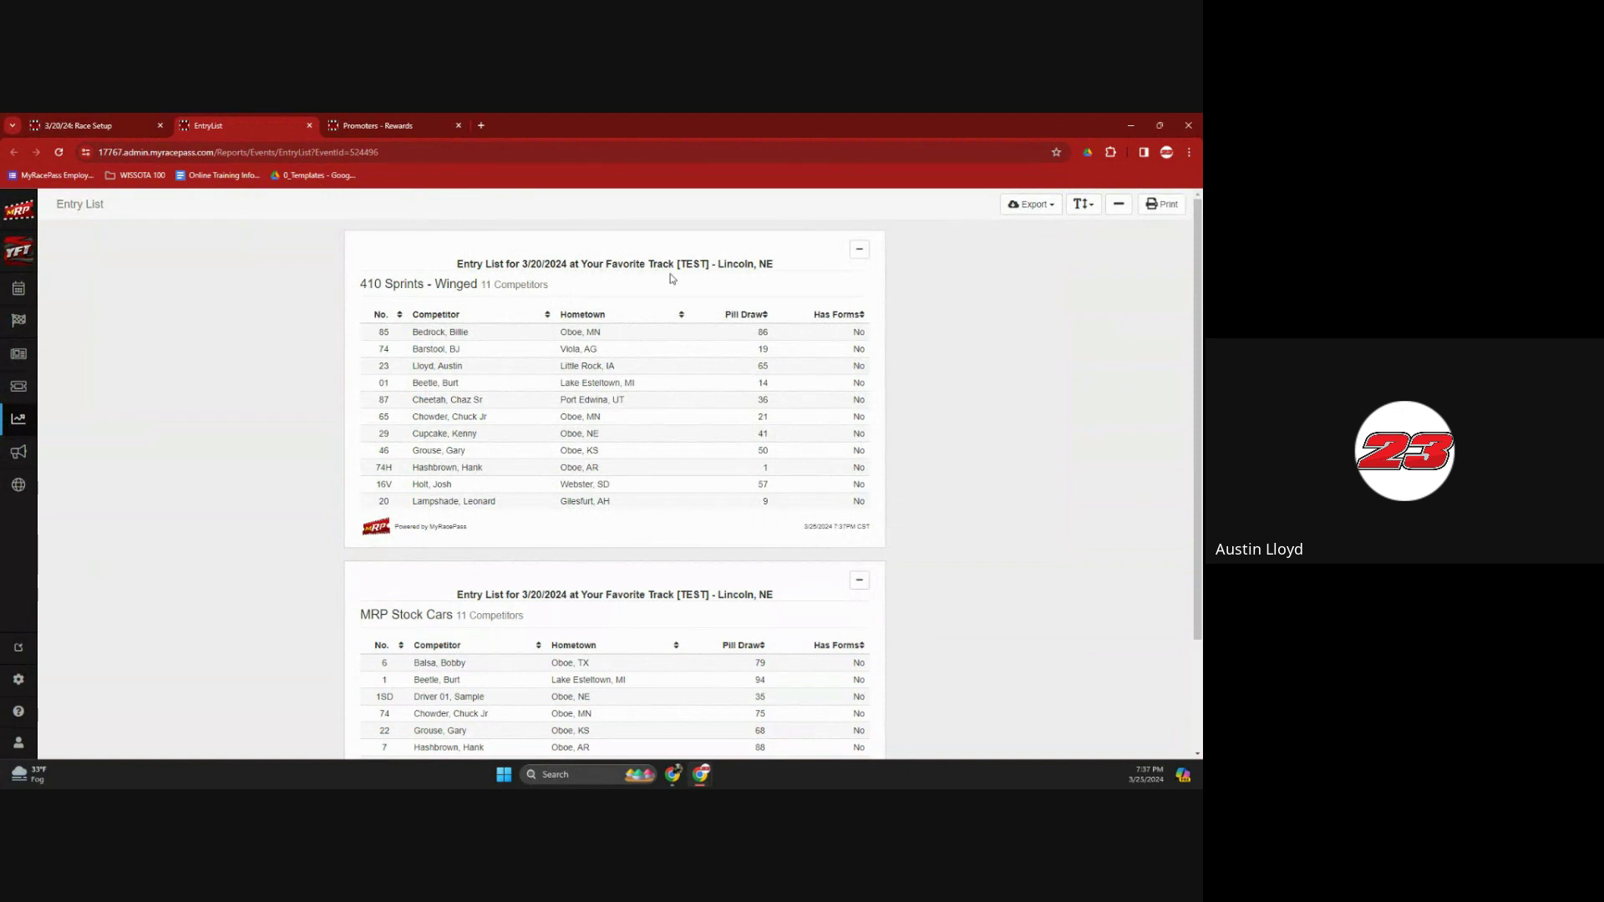
click(309, 125)
- View the Entry List Addresses and Transponder List reports for the 3/20/2024 event, closing each one
click(1065, 213)
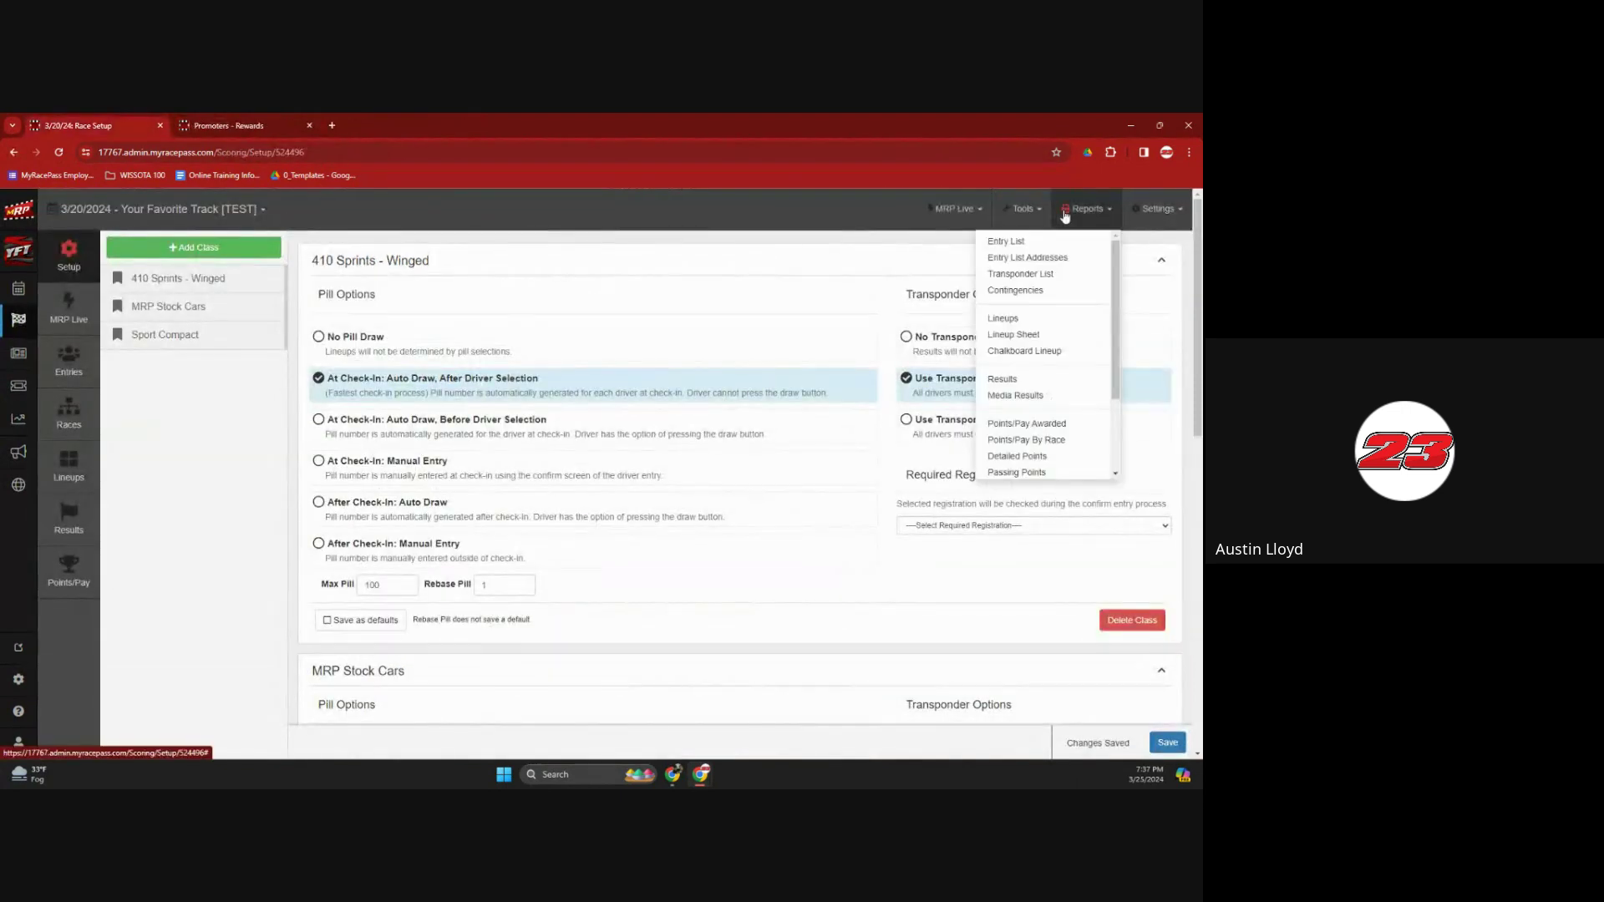
click(1054, 257)
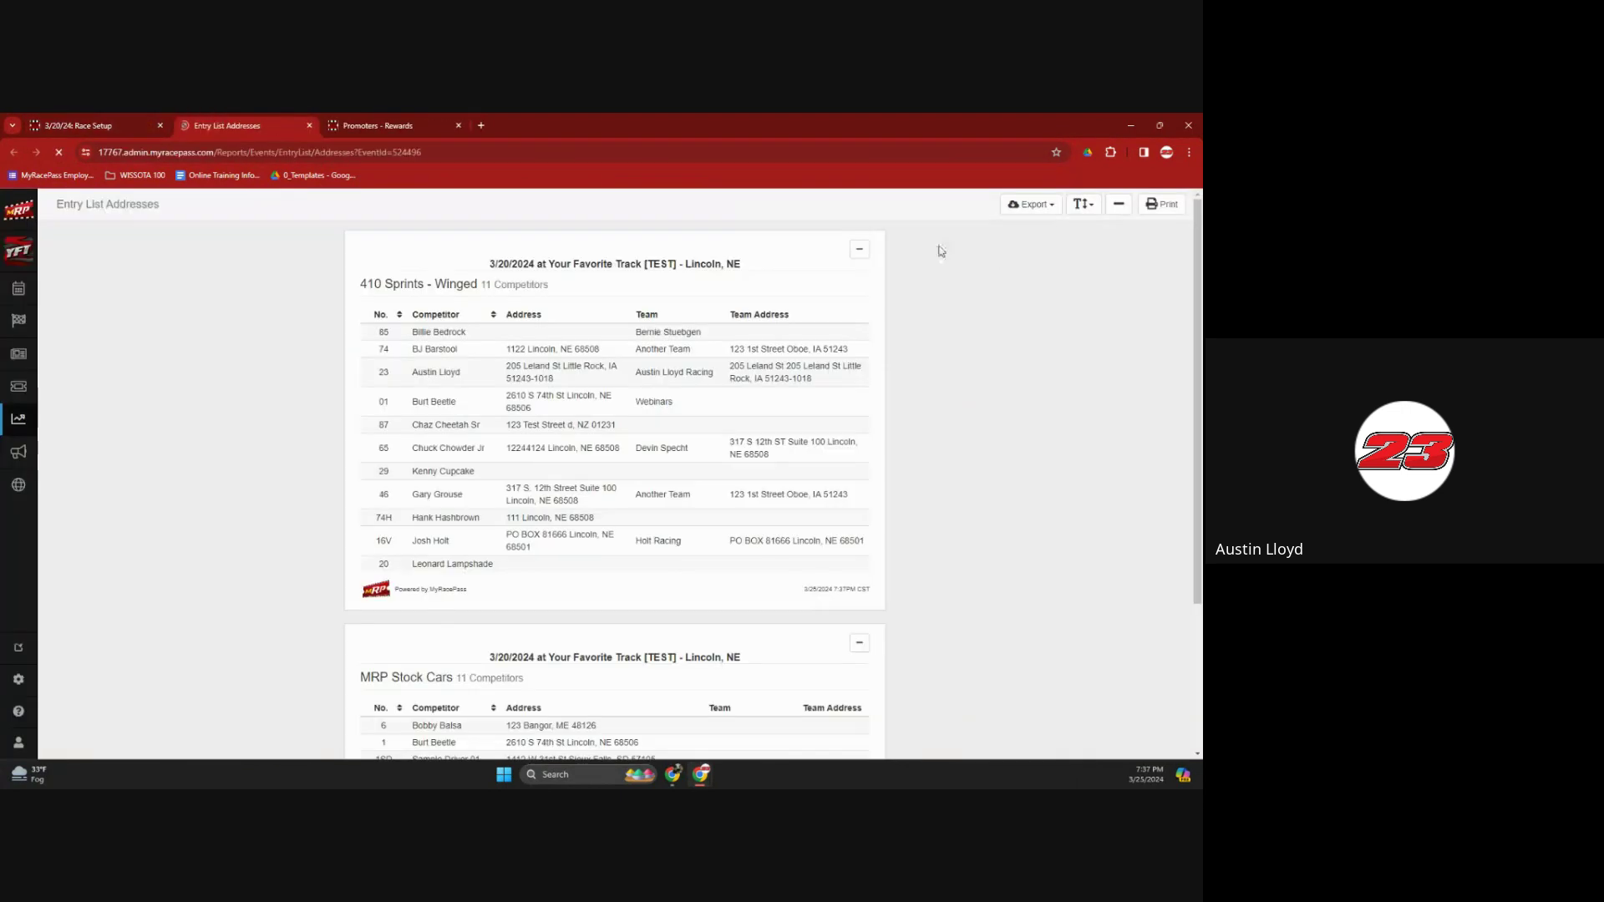
click(309, 126)
click(1086, 209)
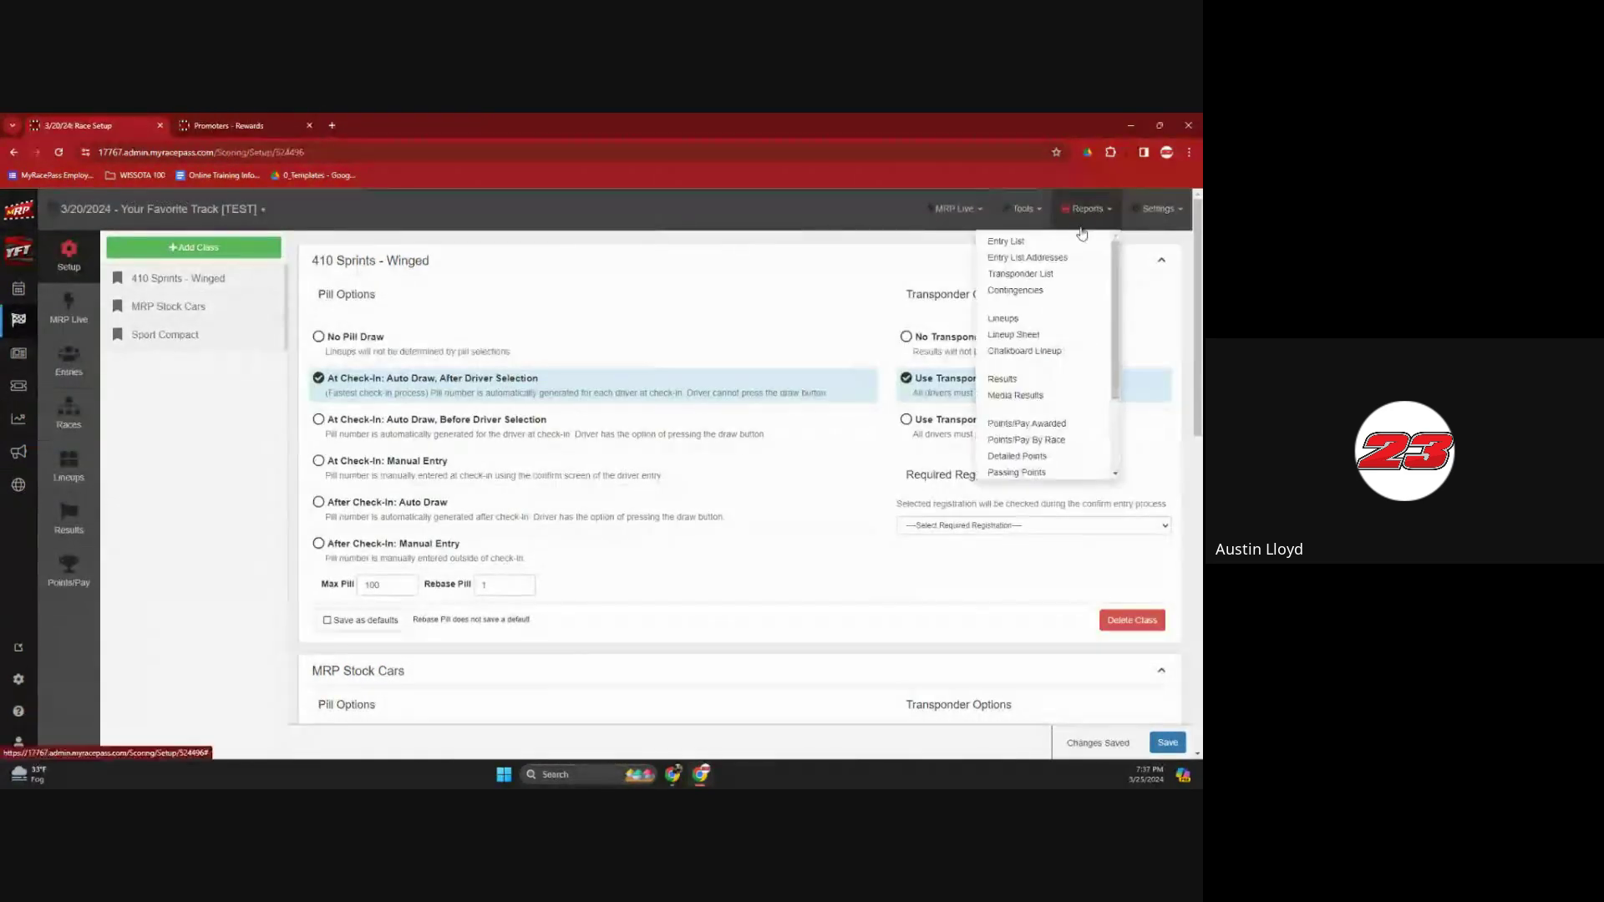
click(1054, 276)
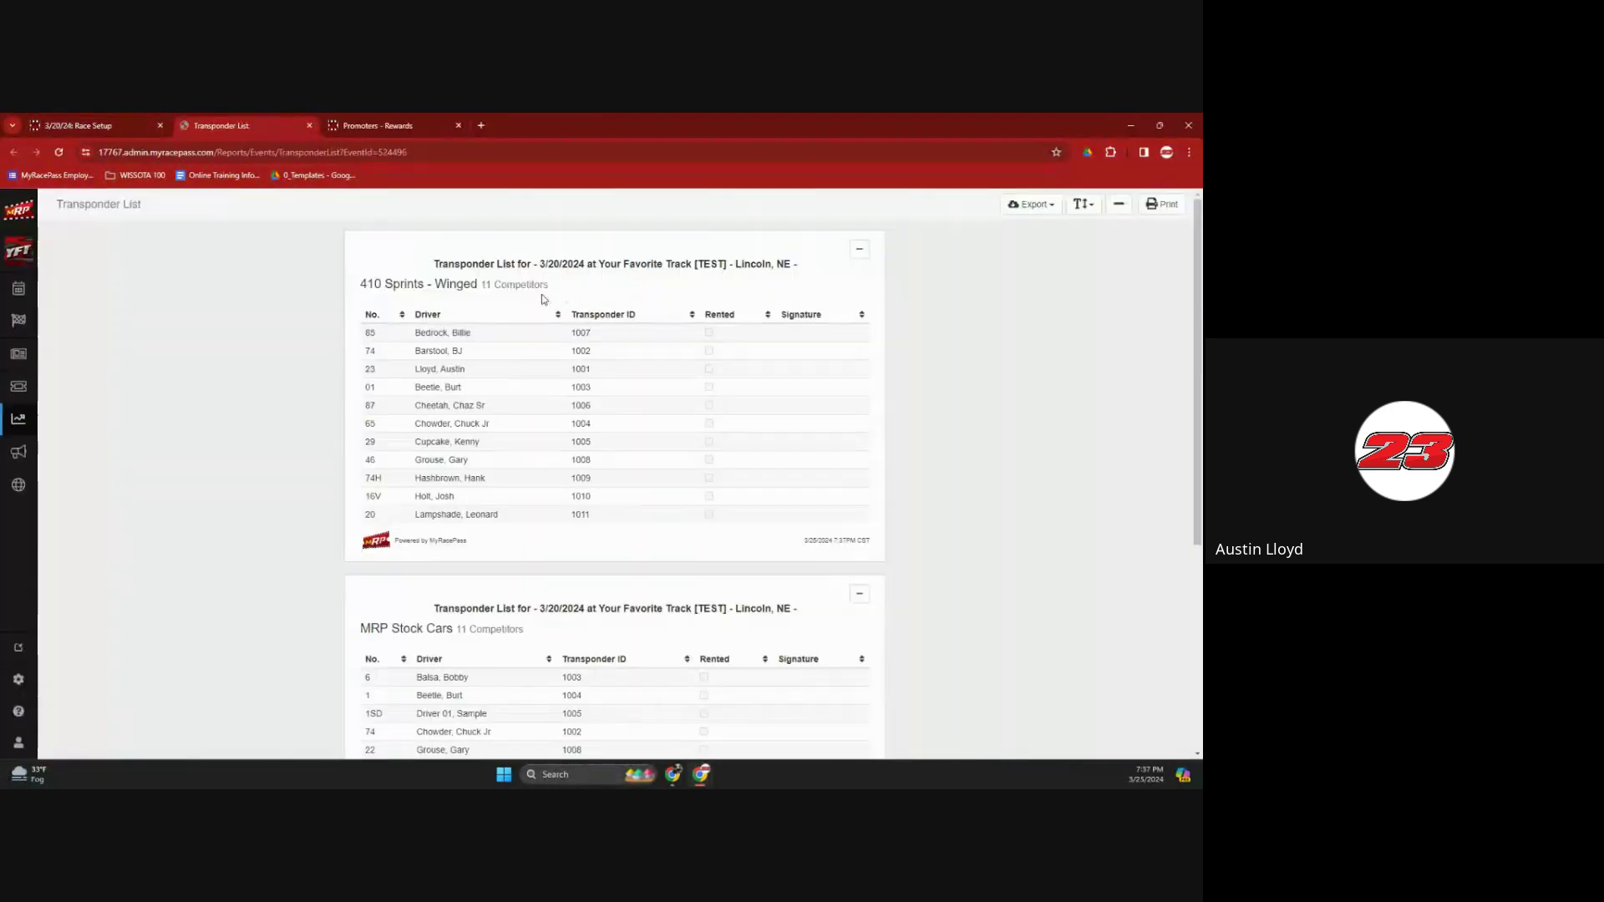
click(310, 125)
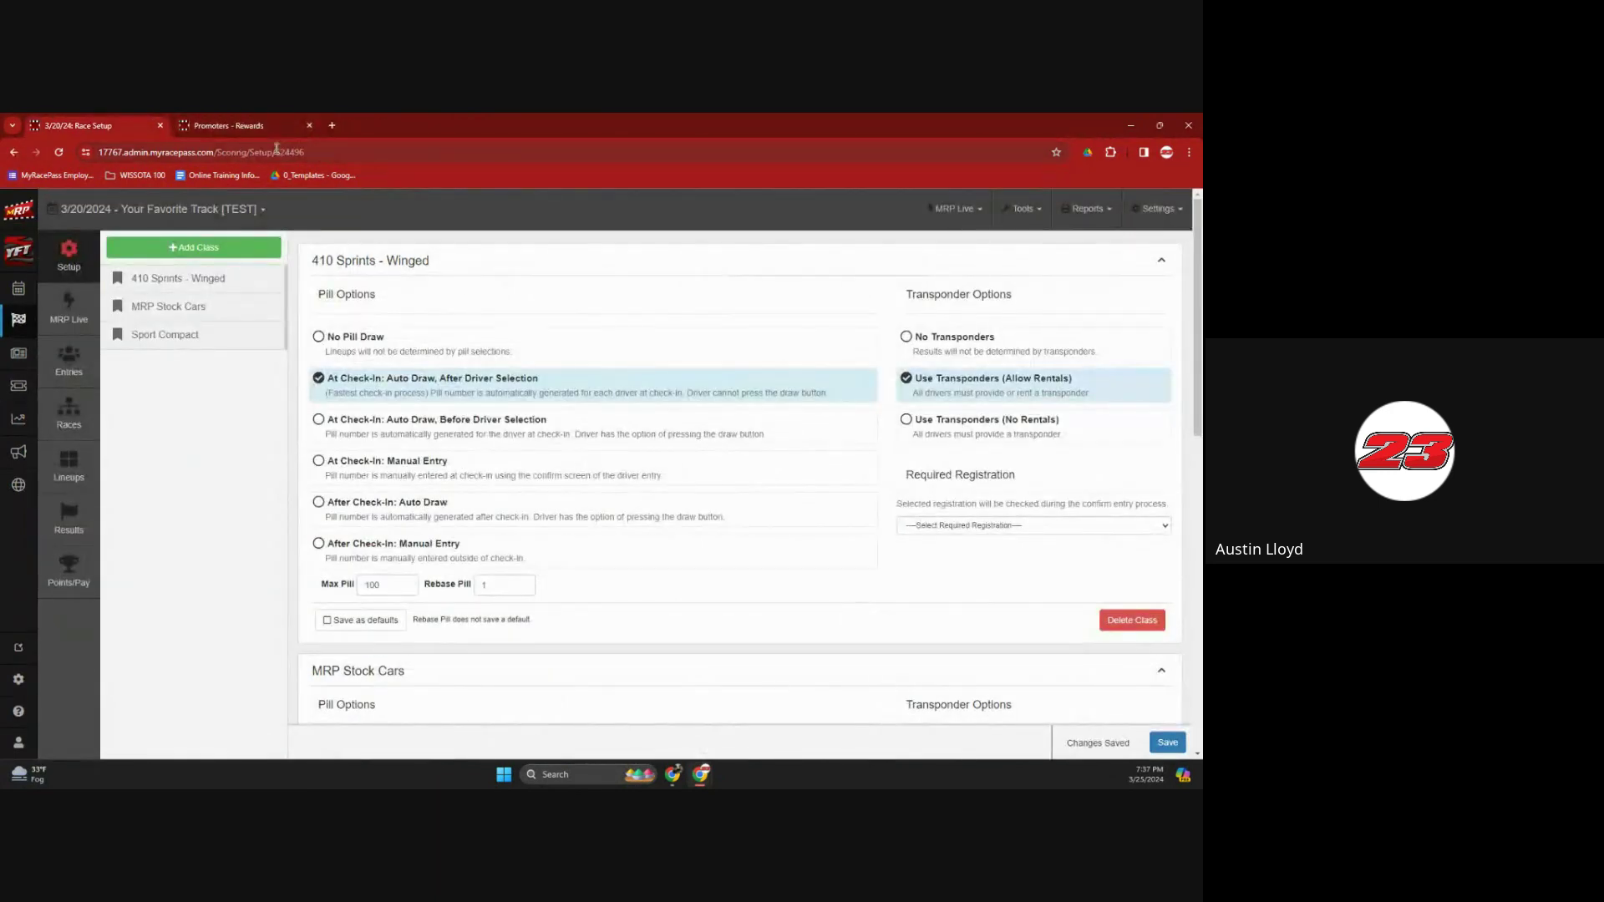
- View the Lineup Sheet and Lineups reports for the 3/20/2024 event, closing each one
click(1076, 209)
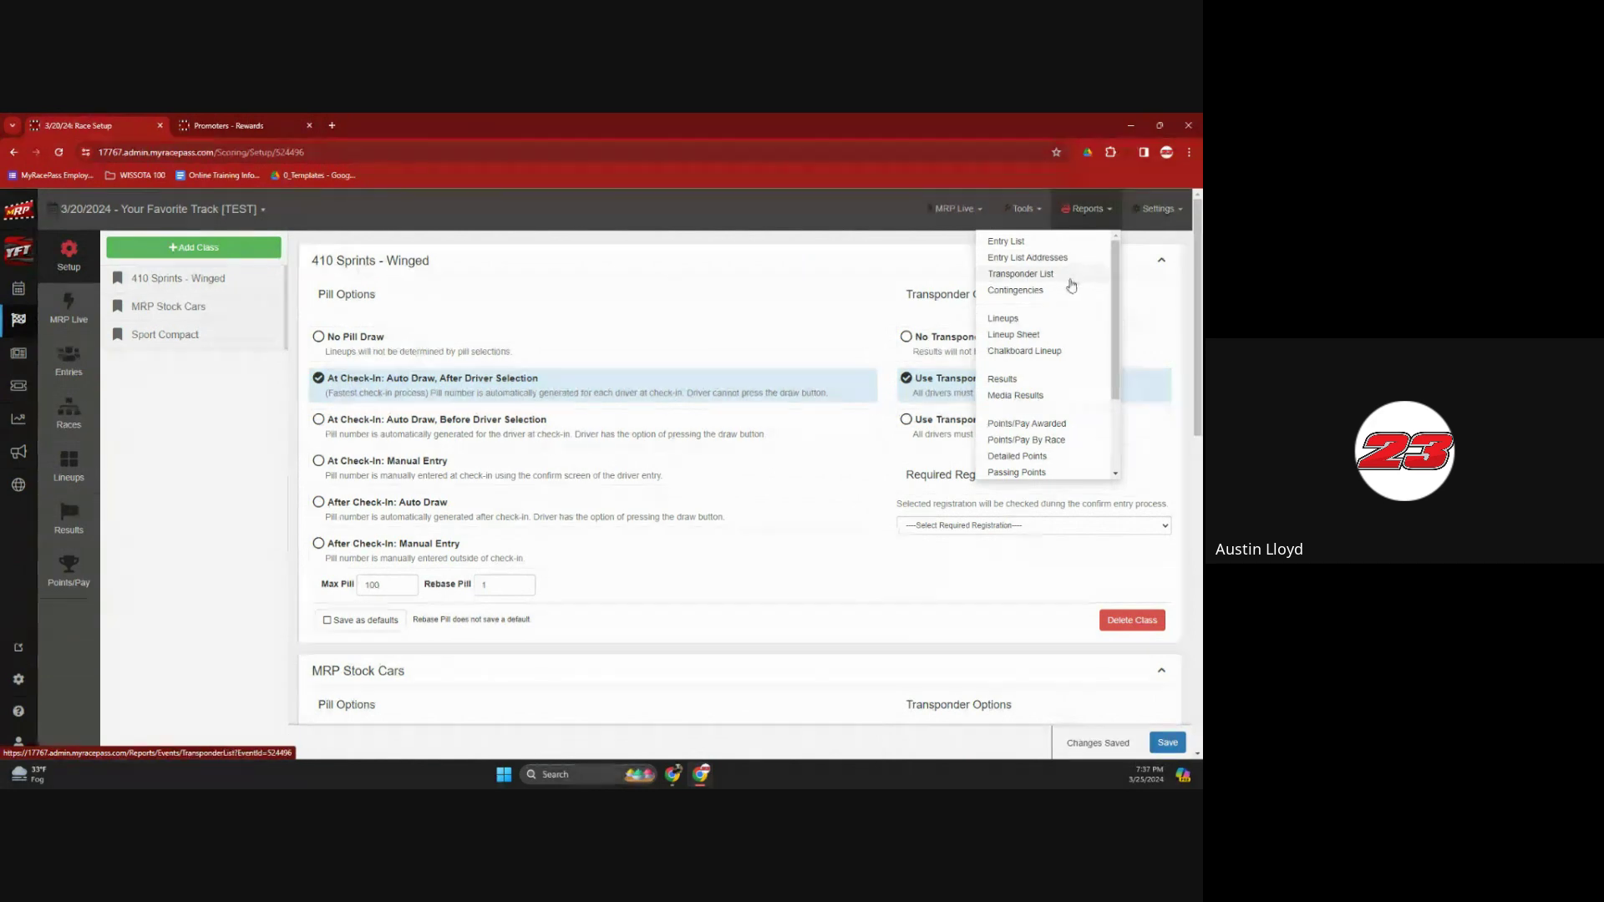
click(1042, 334)
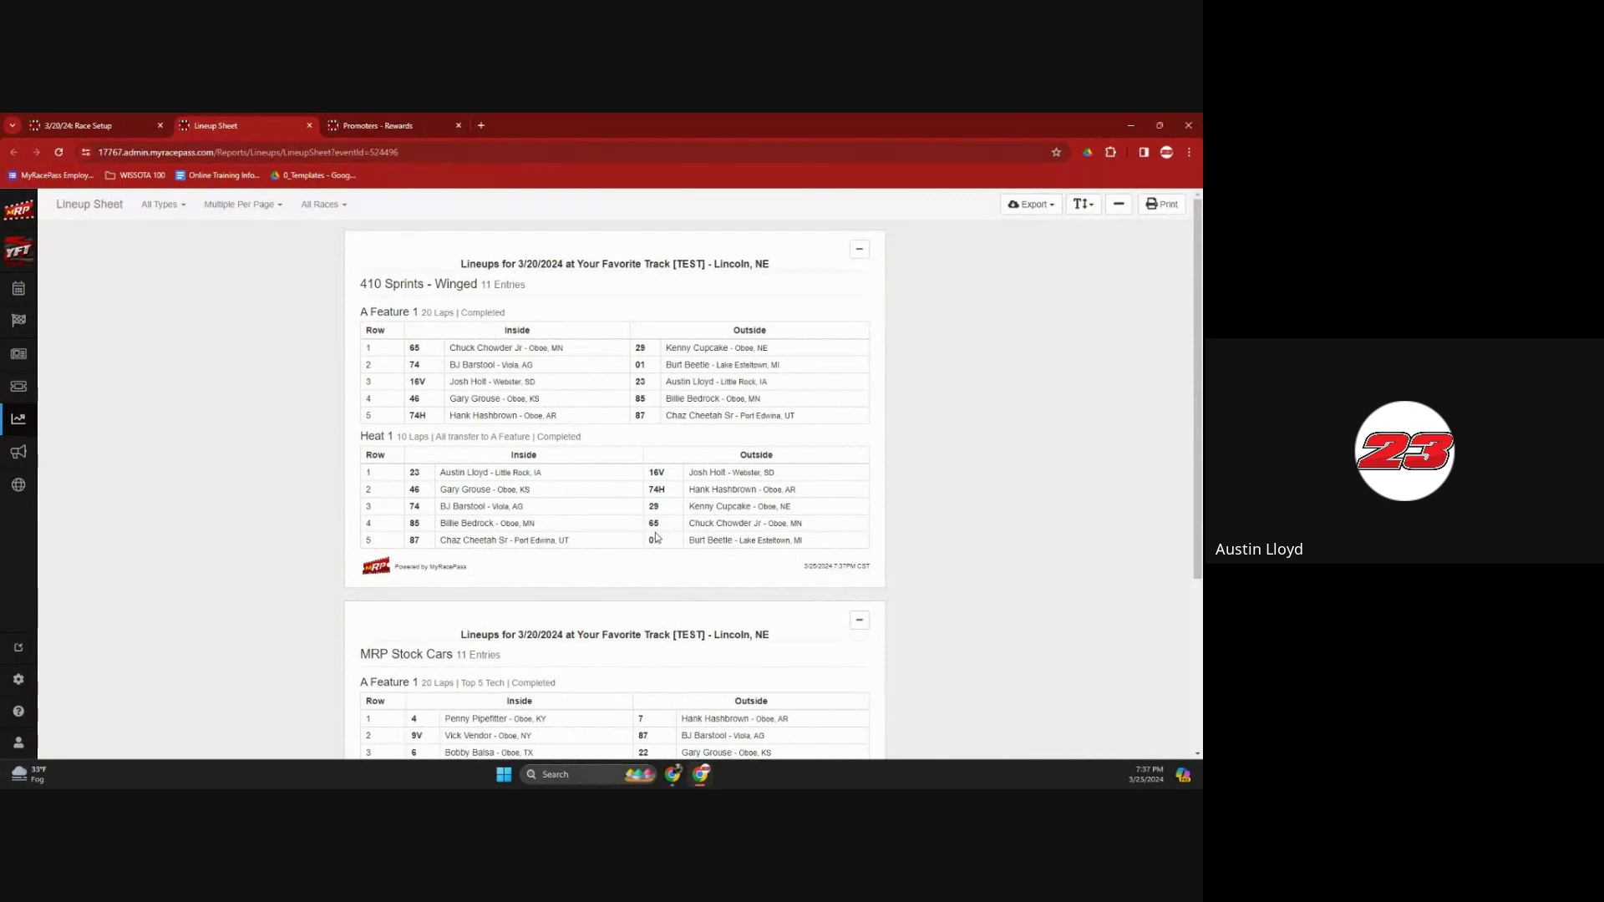
click(309, 125)
click(1087, 209)
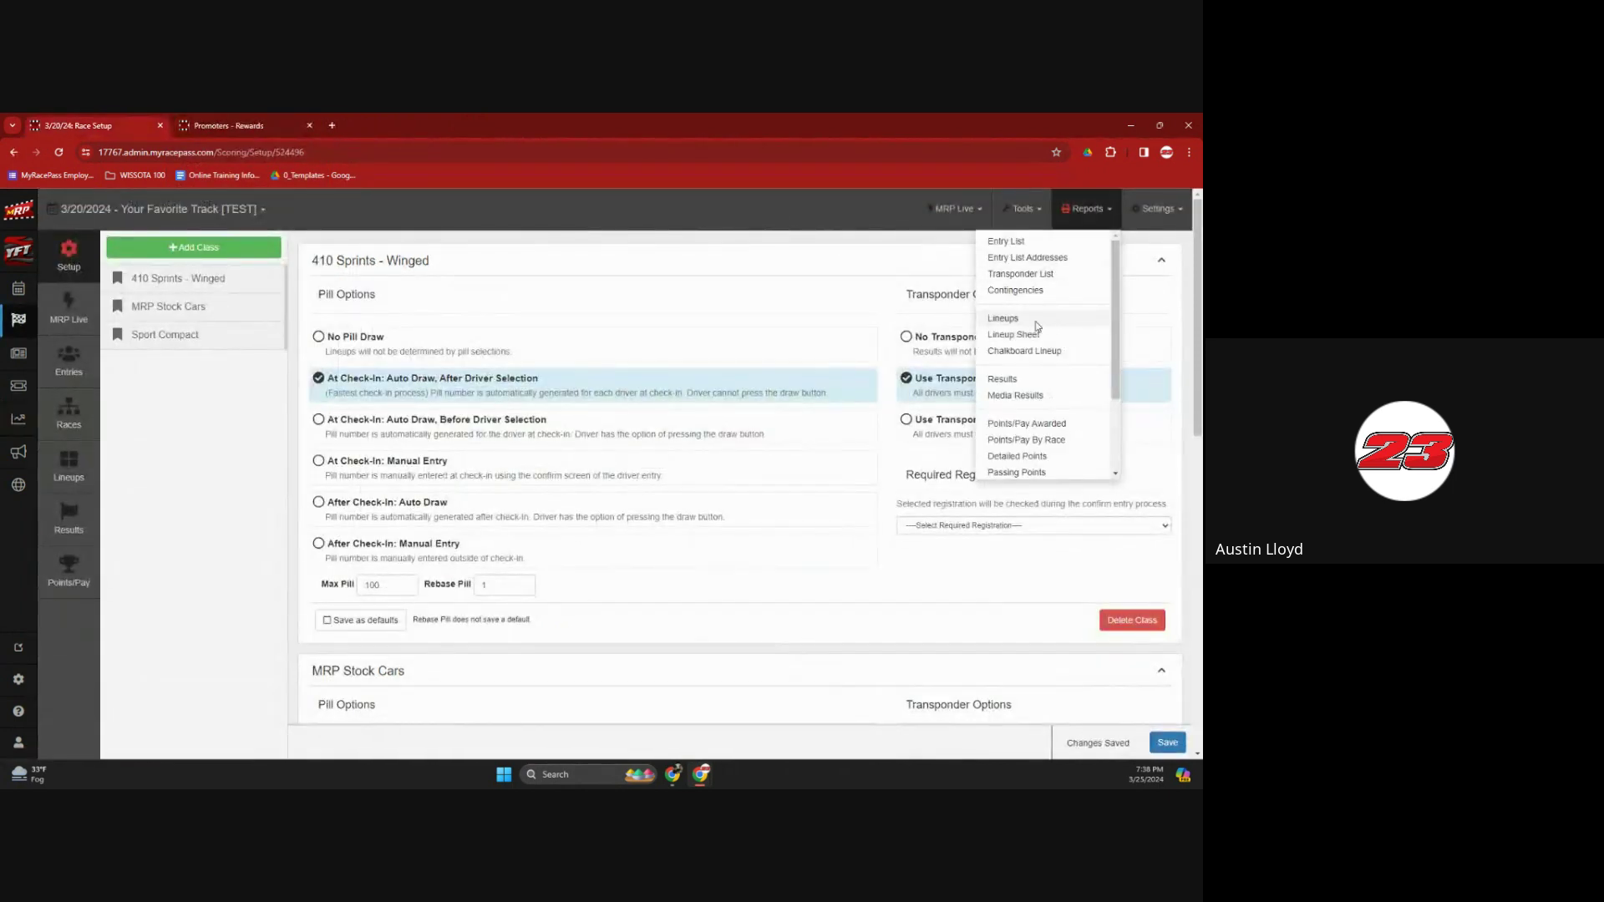
click(1002, 318)
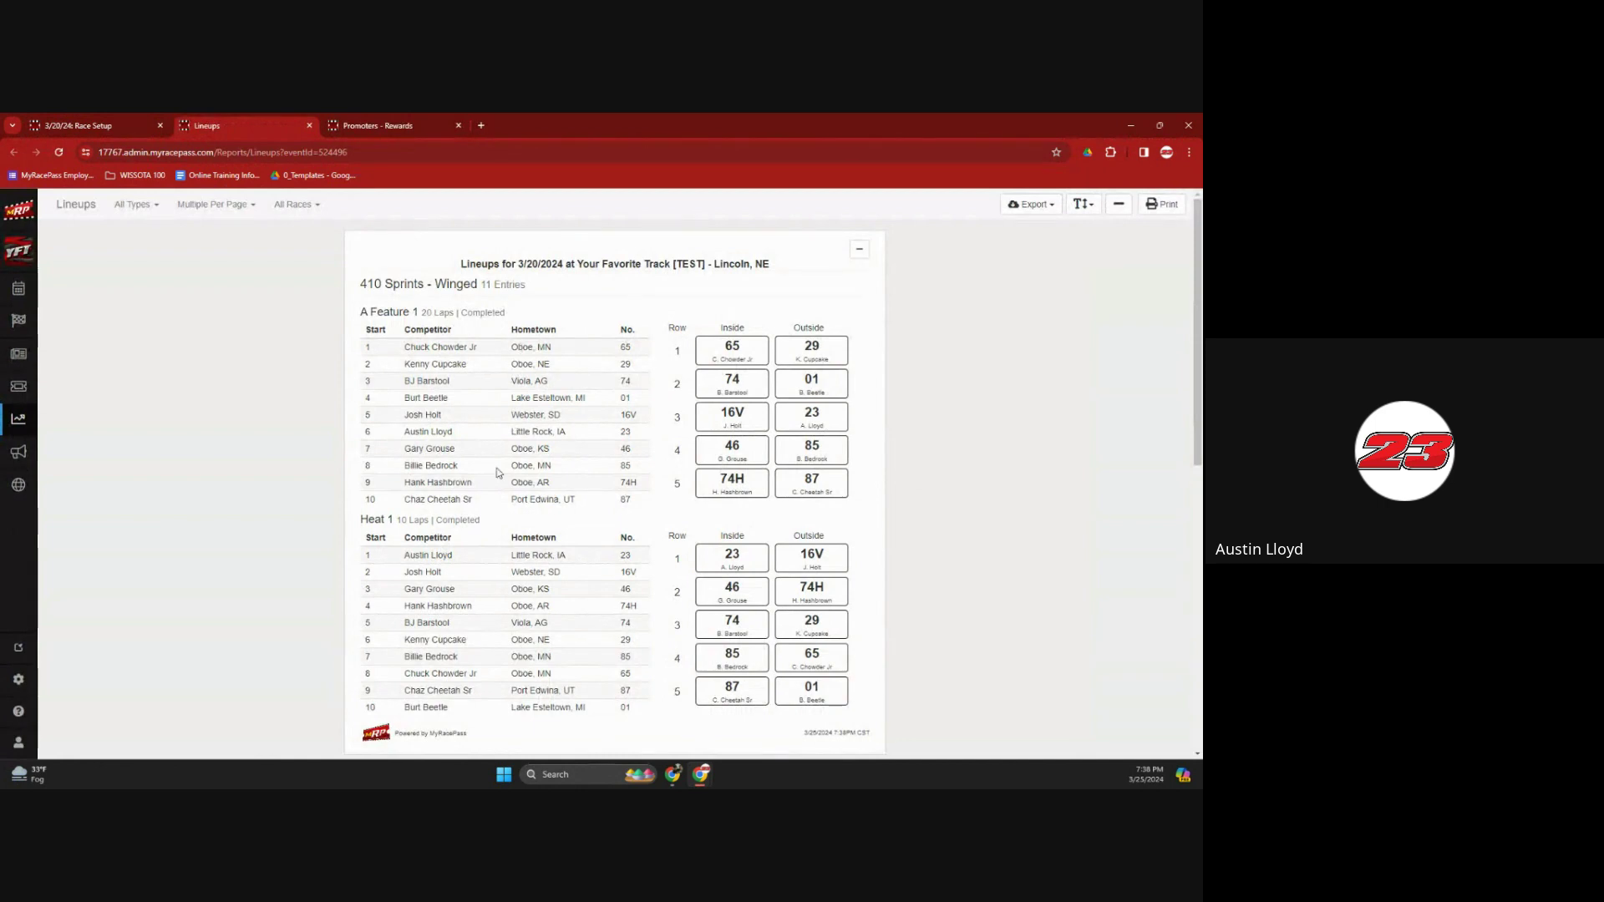
click(309, 125)
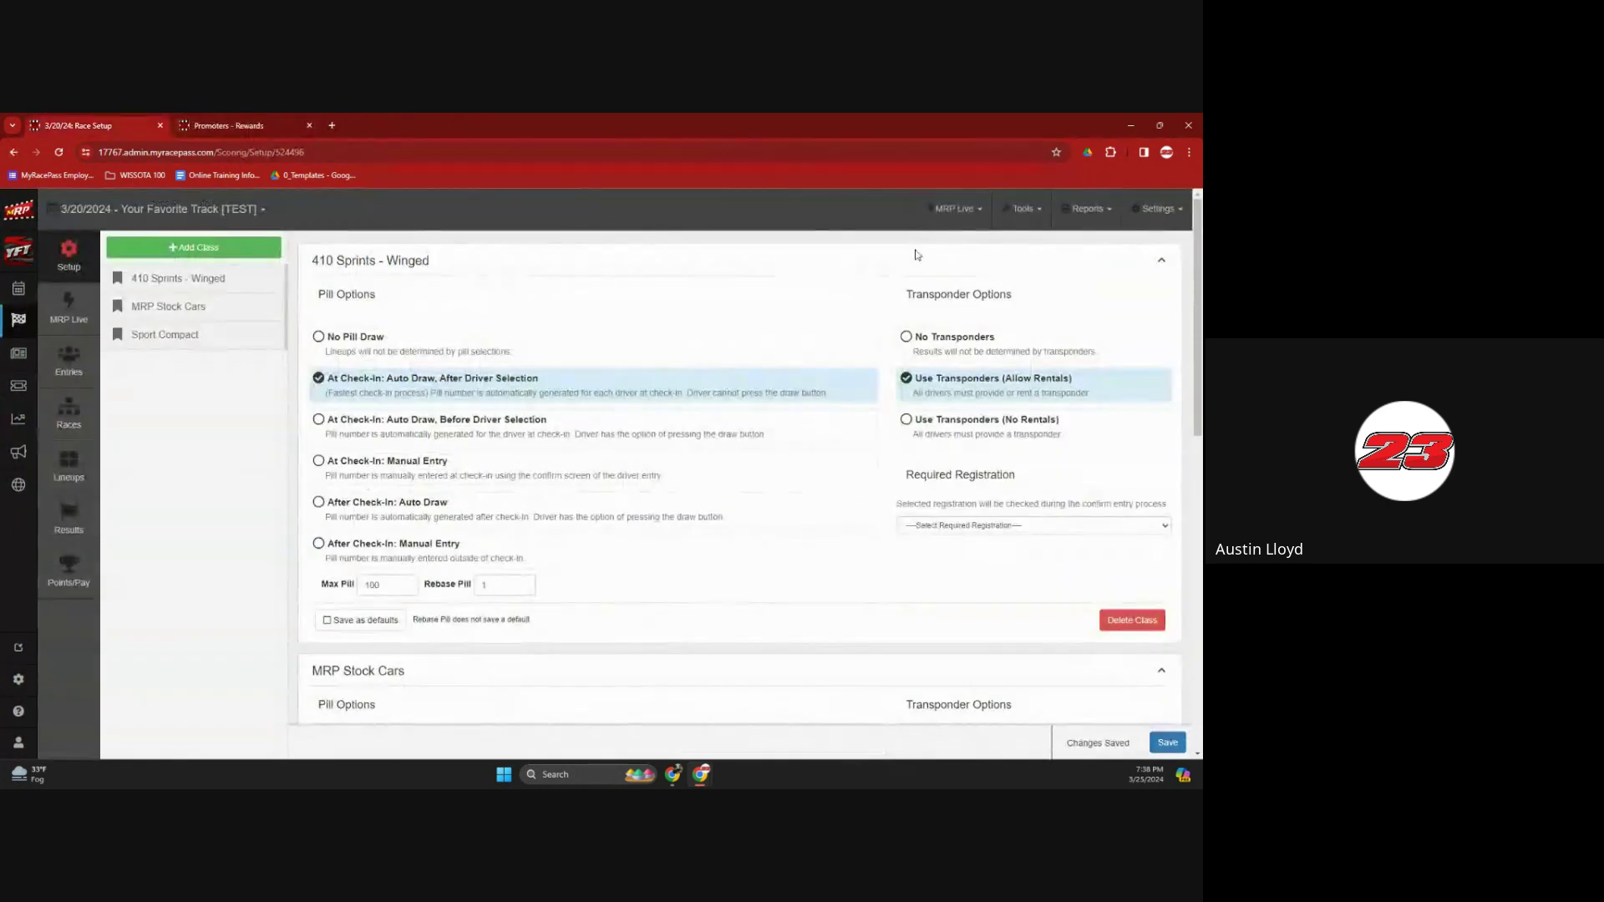
- Look through the Chalkboard Lineup report for the 3/20/2024 event, close it, and open the event's Results report
click(1087, 209)
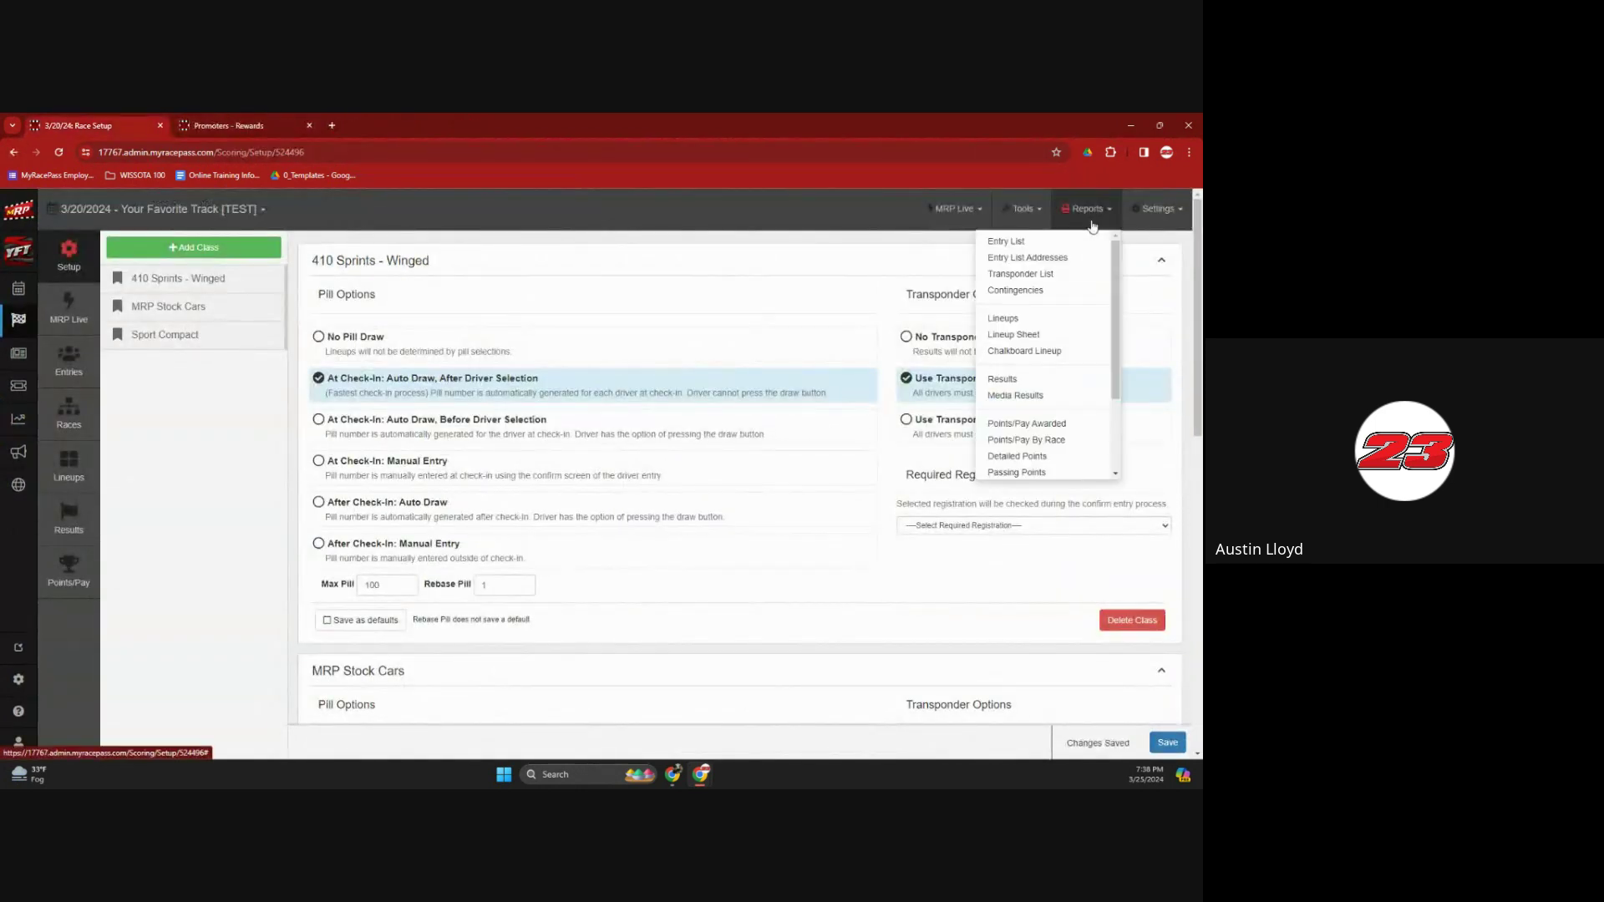
click(1024, 351)
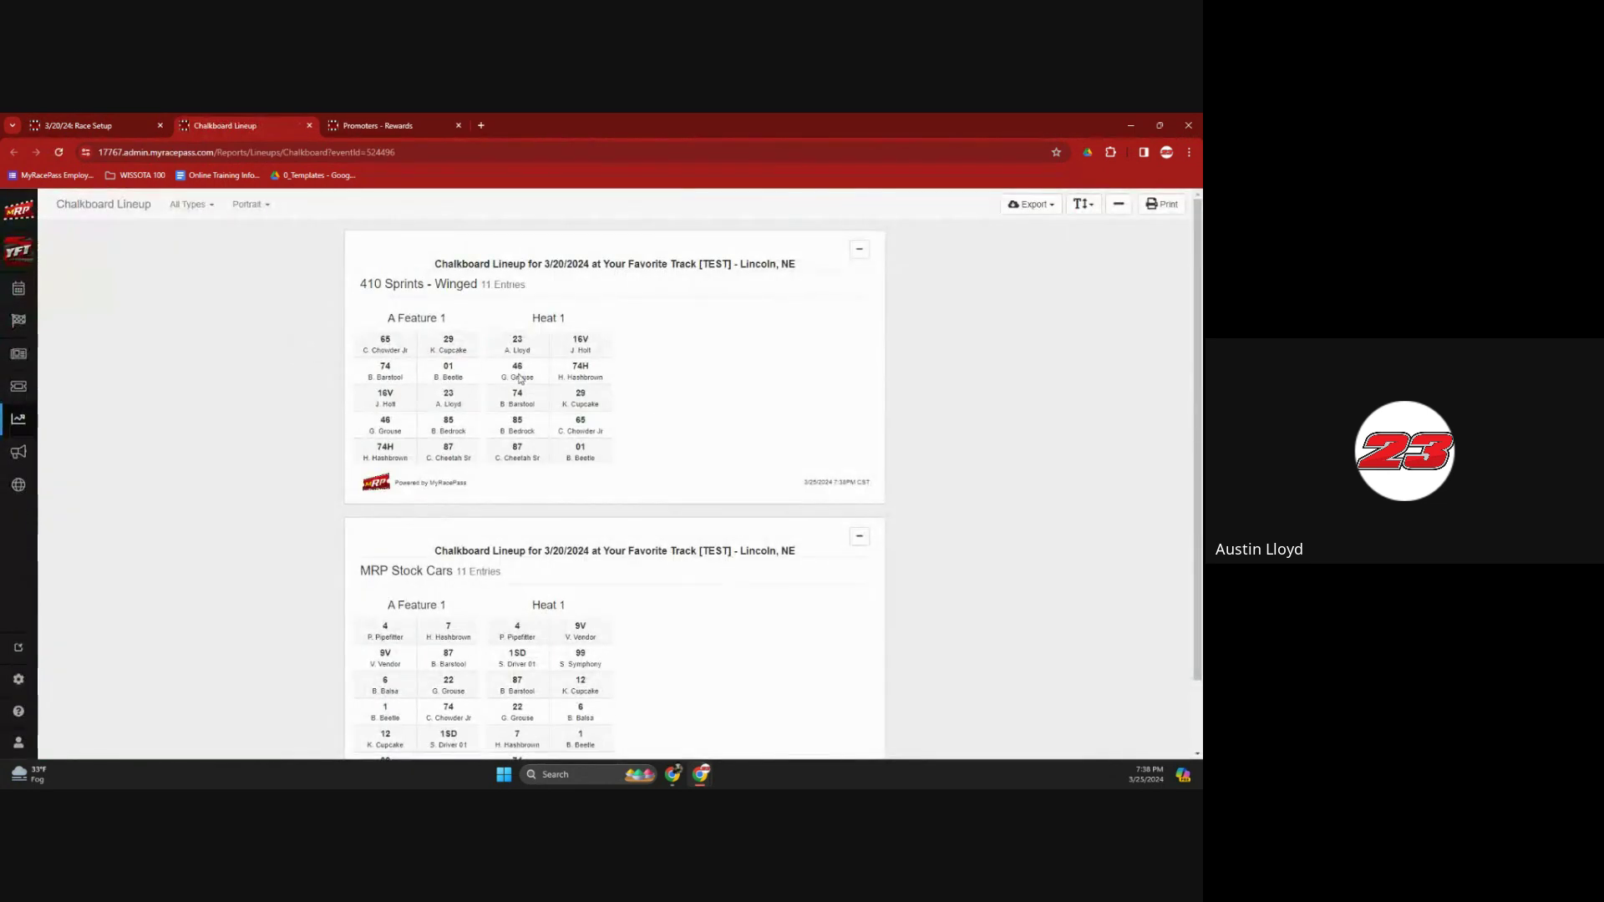
scroll(335, 521, down, 1)
scroll(346, 419, up, 1)
click(309, 125)
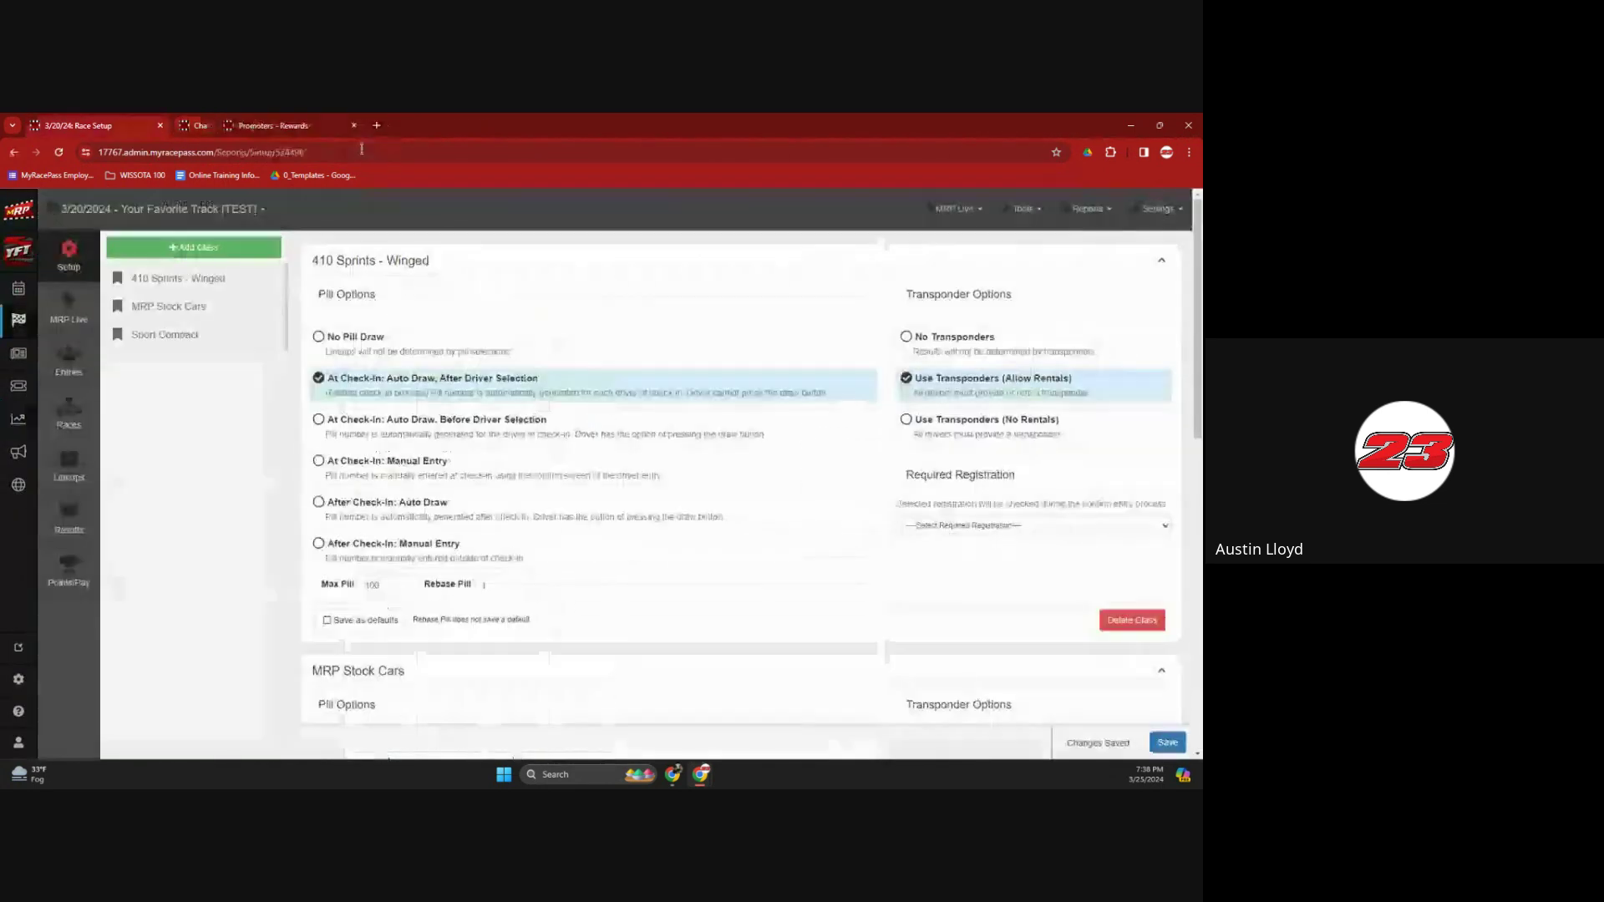
click(1079, 211)
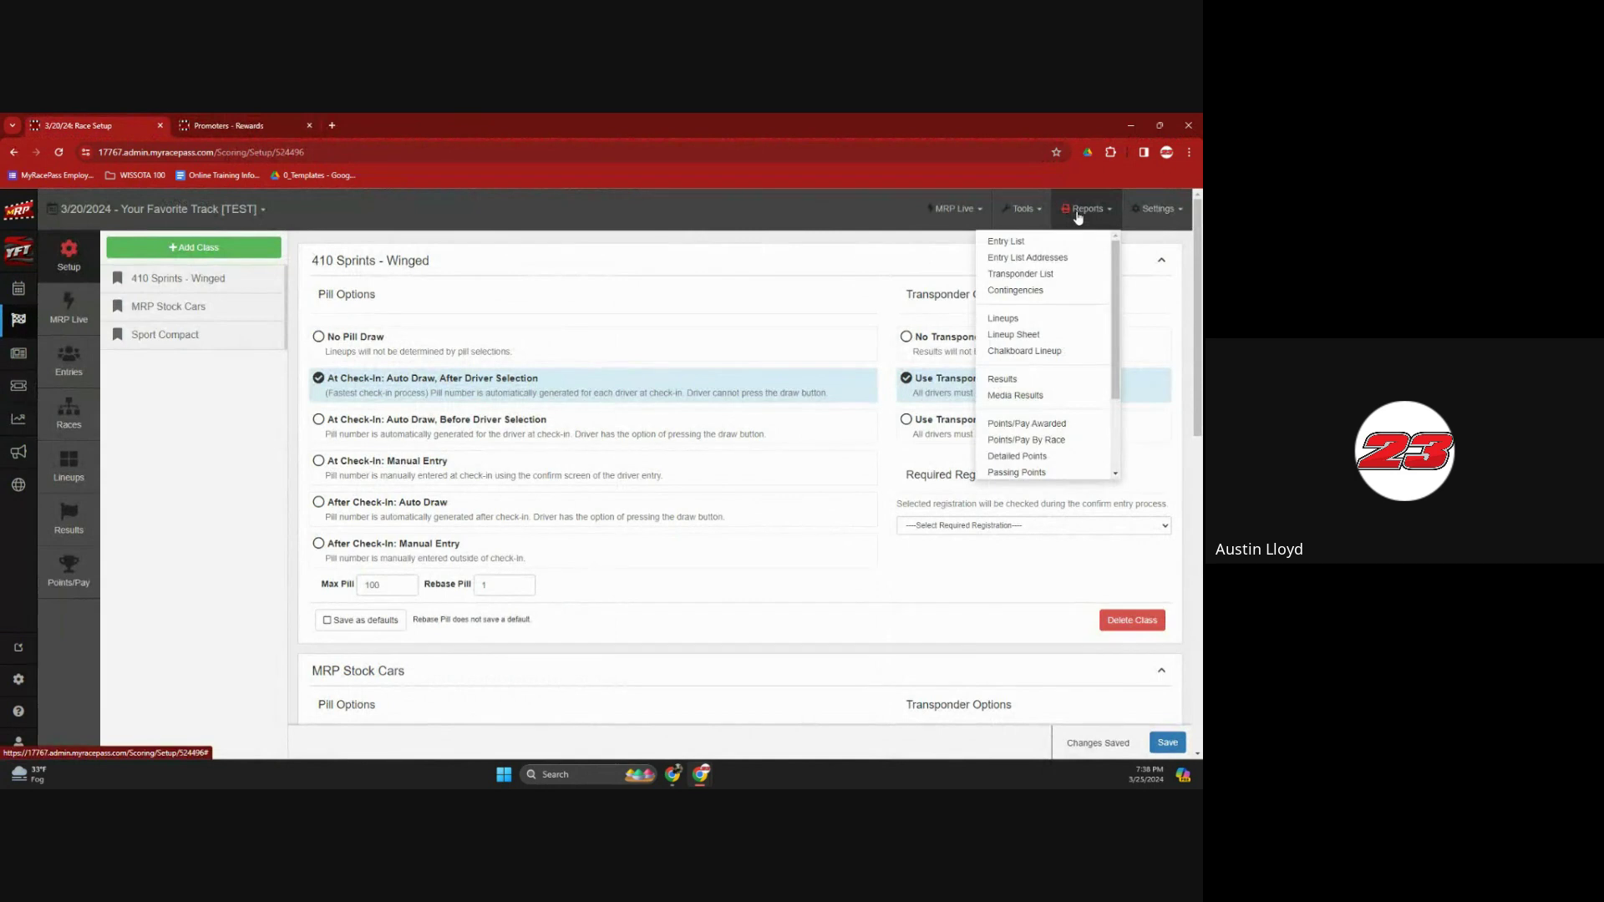
click(1047, 386)
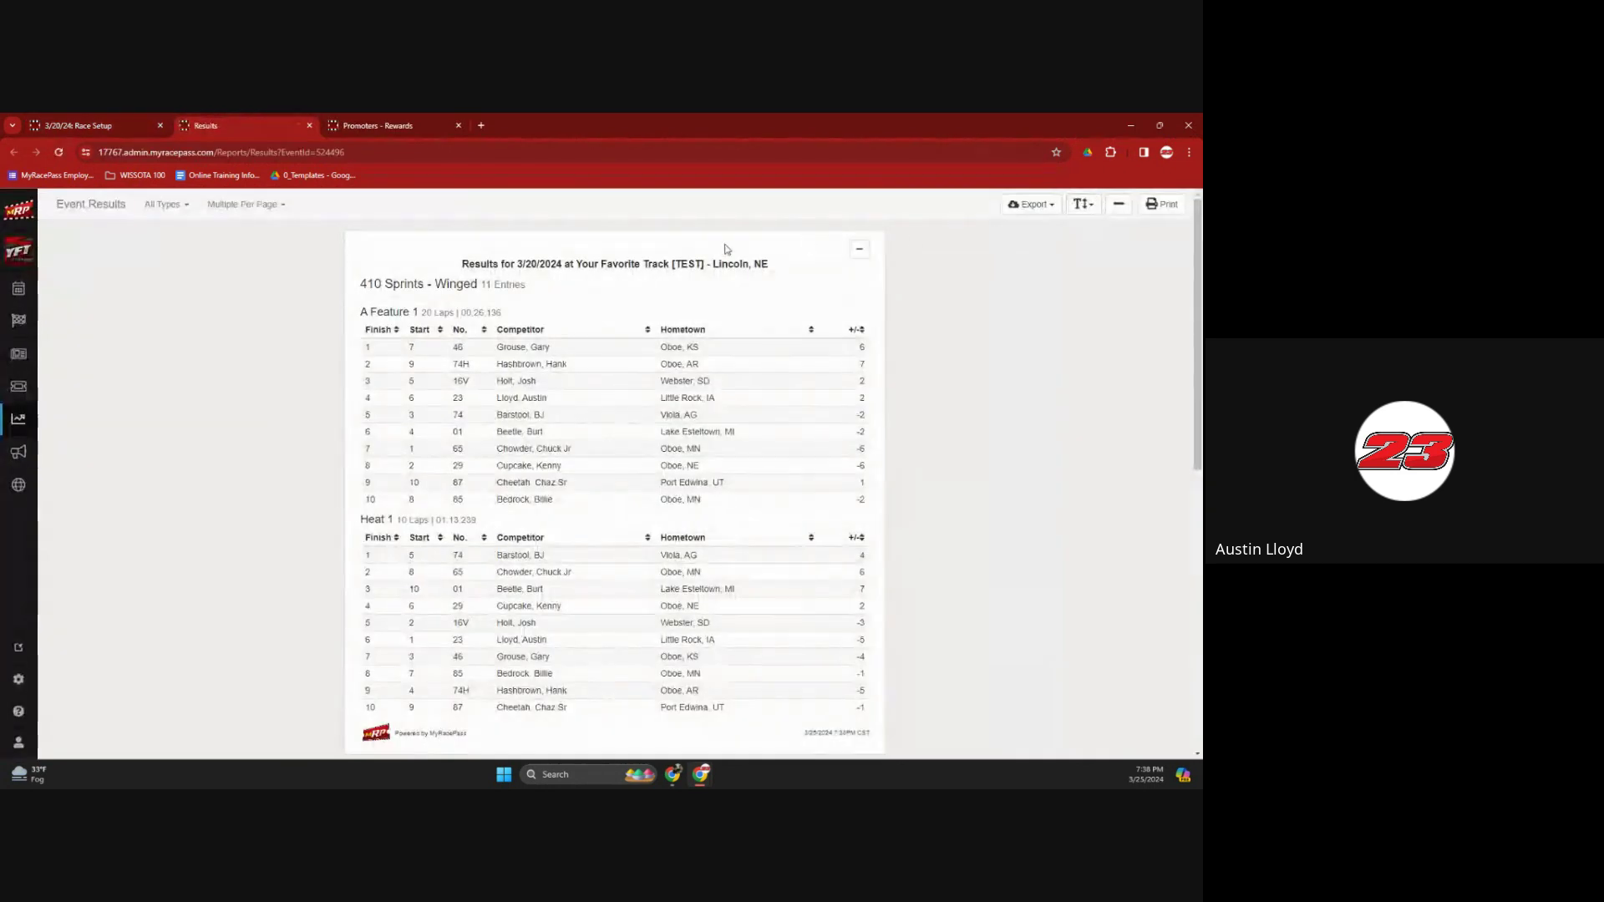
- Look through the Results report for the 3/20/2024 event and close it
scroll(620, 374, down, 5)
scroll(620, 374, up, 5)
key(ctrl+w)
- View the 3/20/2024 event's Media Results report, highlight the 410 Sprints - Winged A Feature 1 results text, and close the report
click(1044, 211)
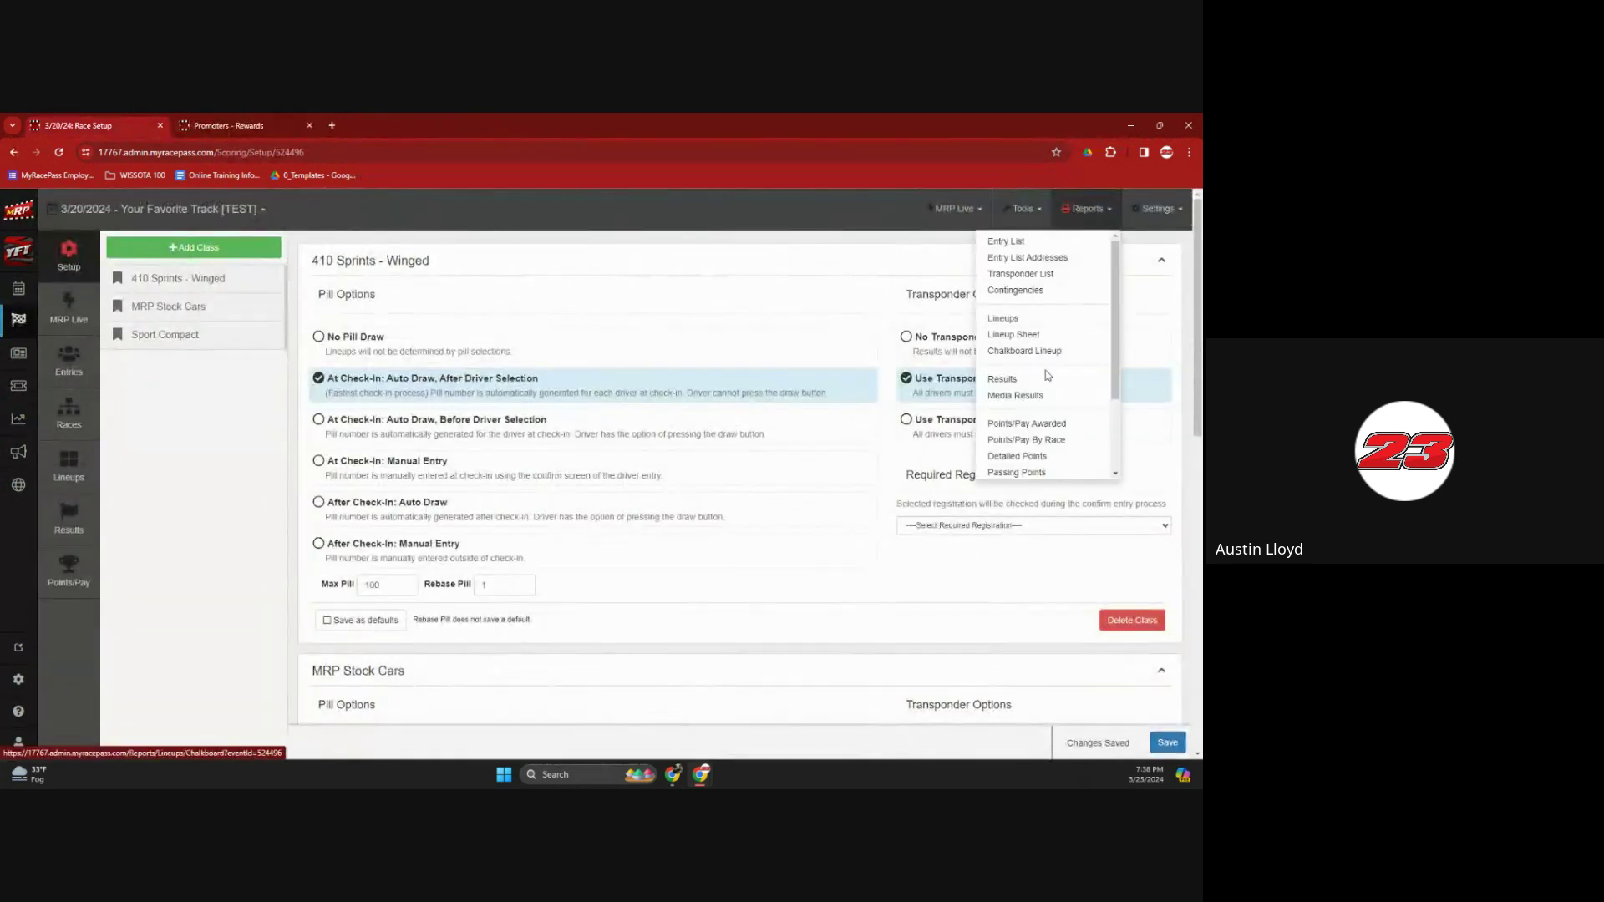
click(1037, 401)
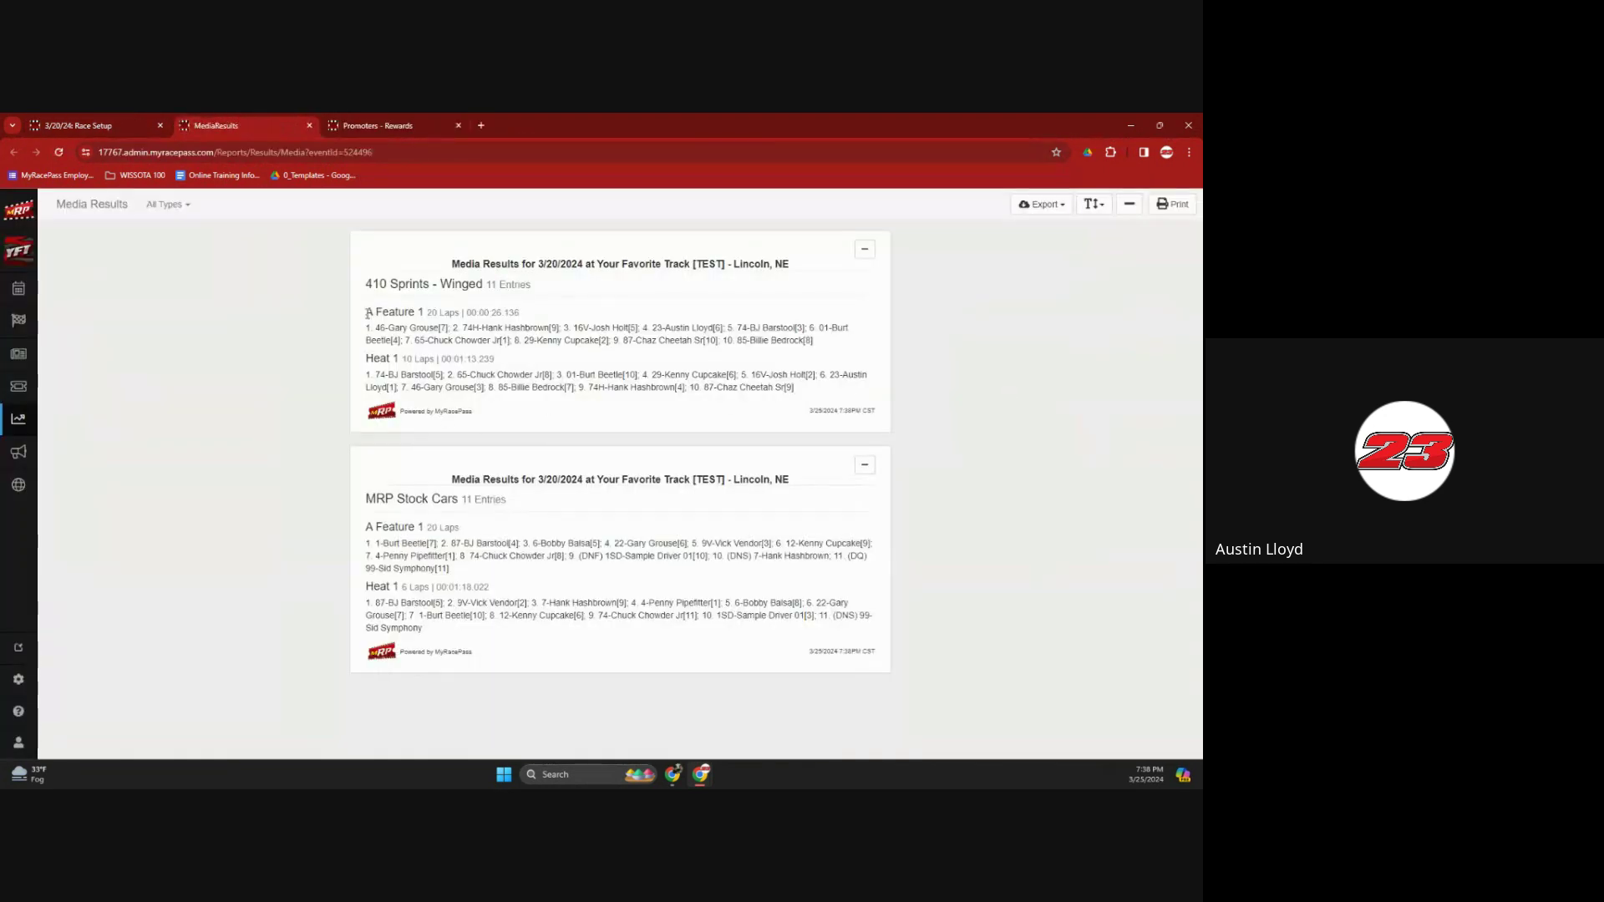
drag(366, 328, 873, 350)
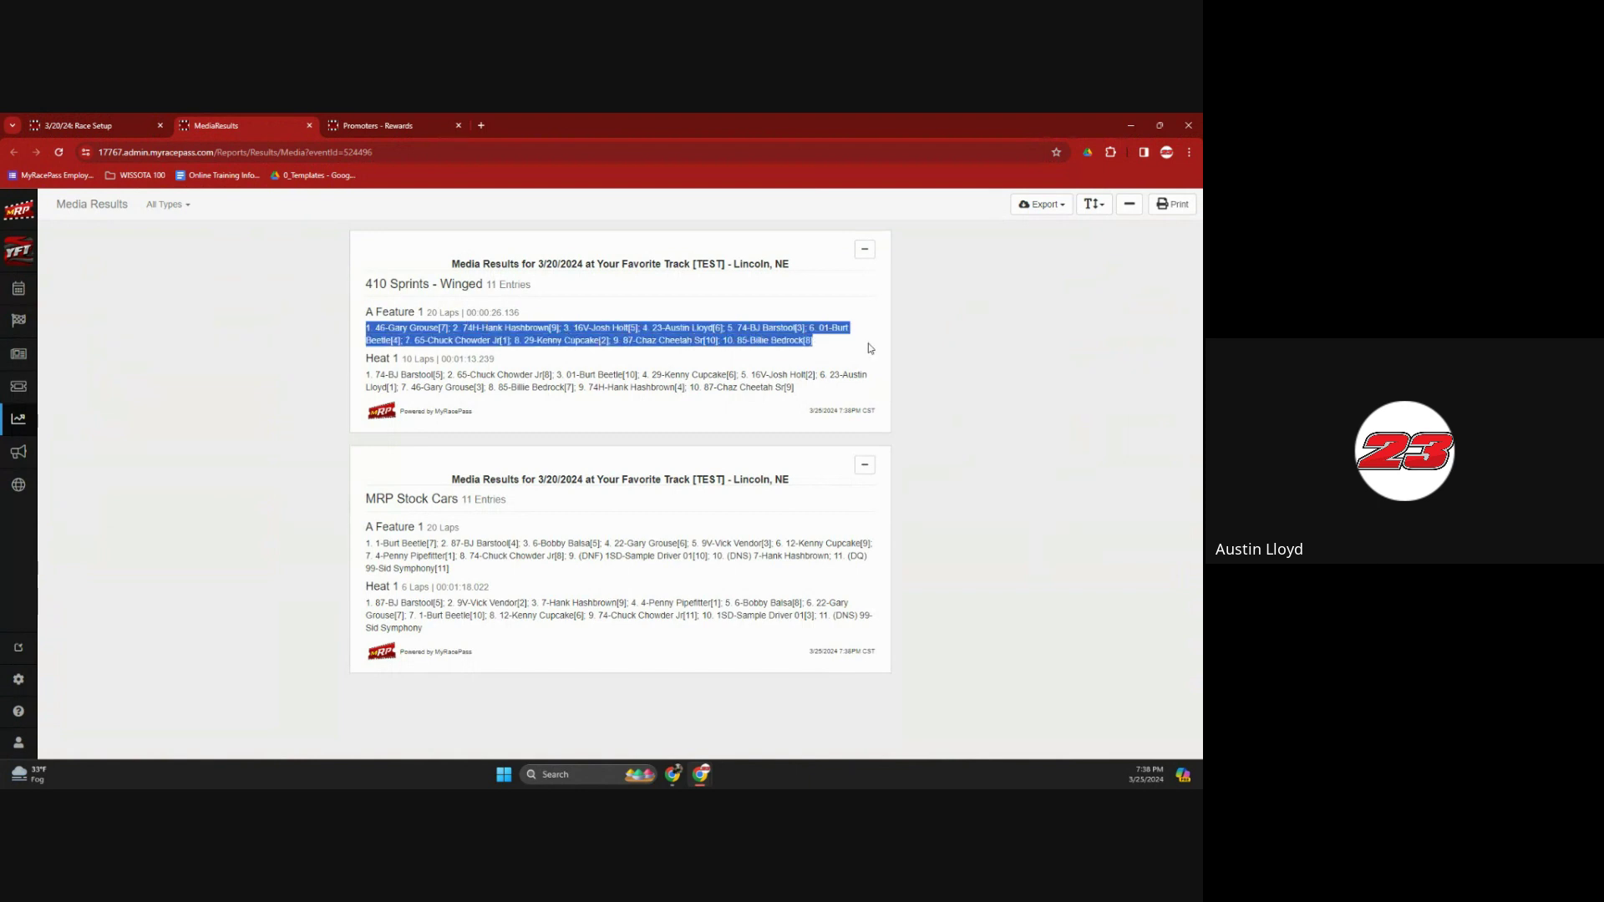
click(309, 126)
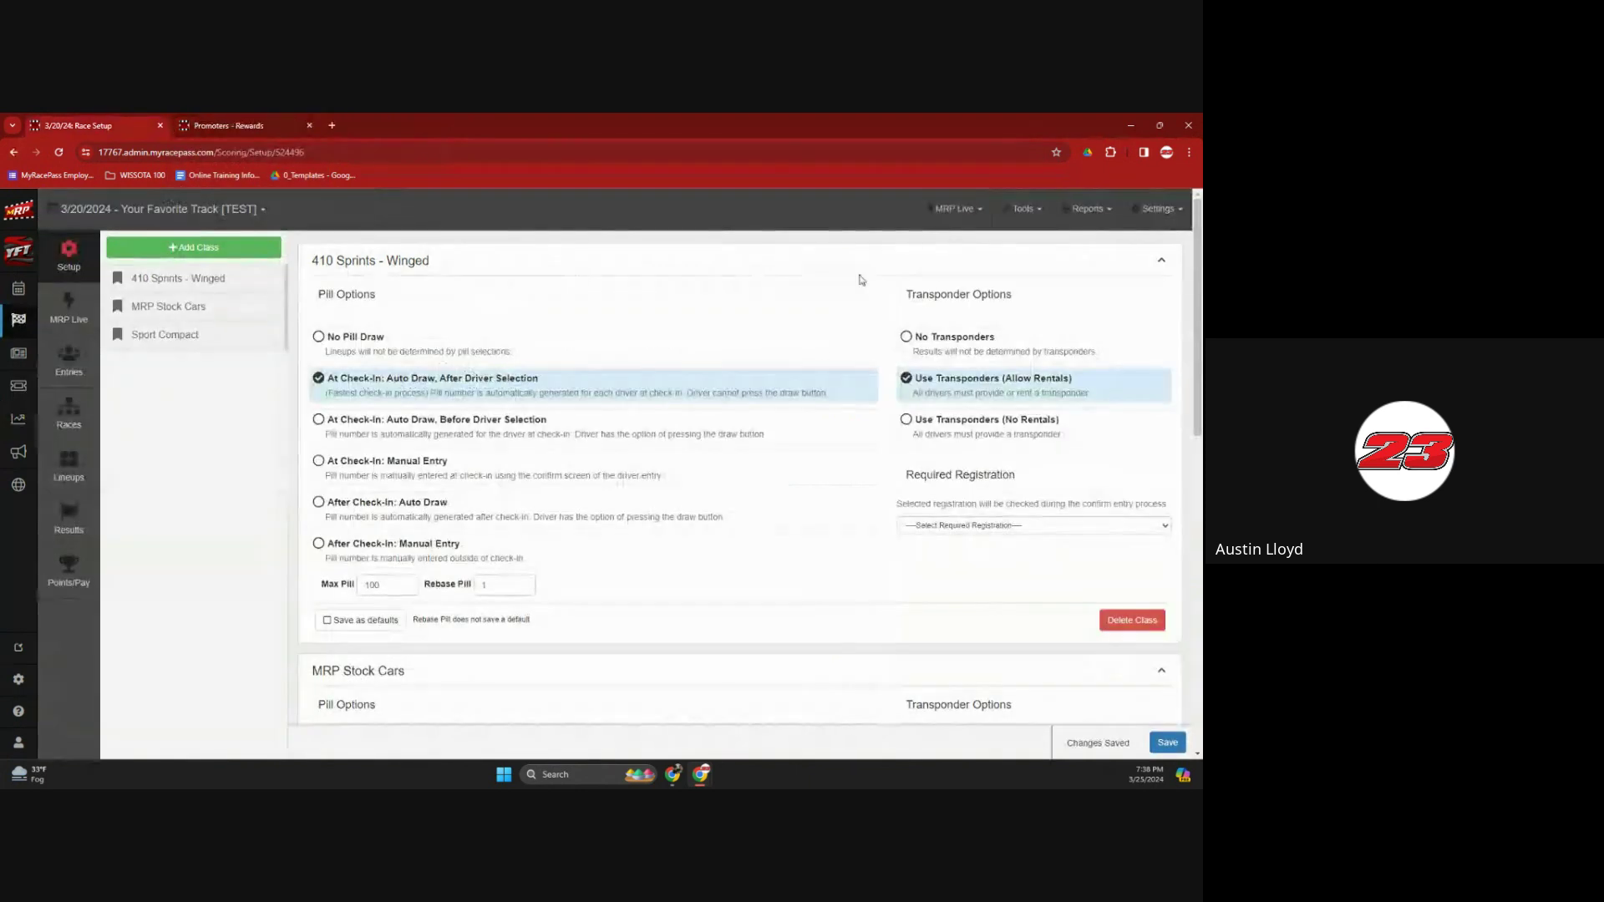
- Browse the available points, pay and race manager reports for the 3/20/2024 event
click(1091, 212)
scroll(1056, 359, down, 2)
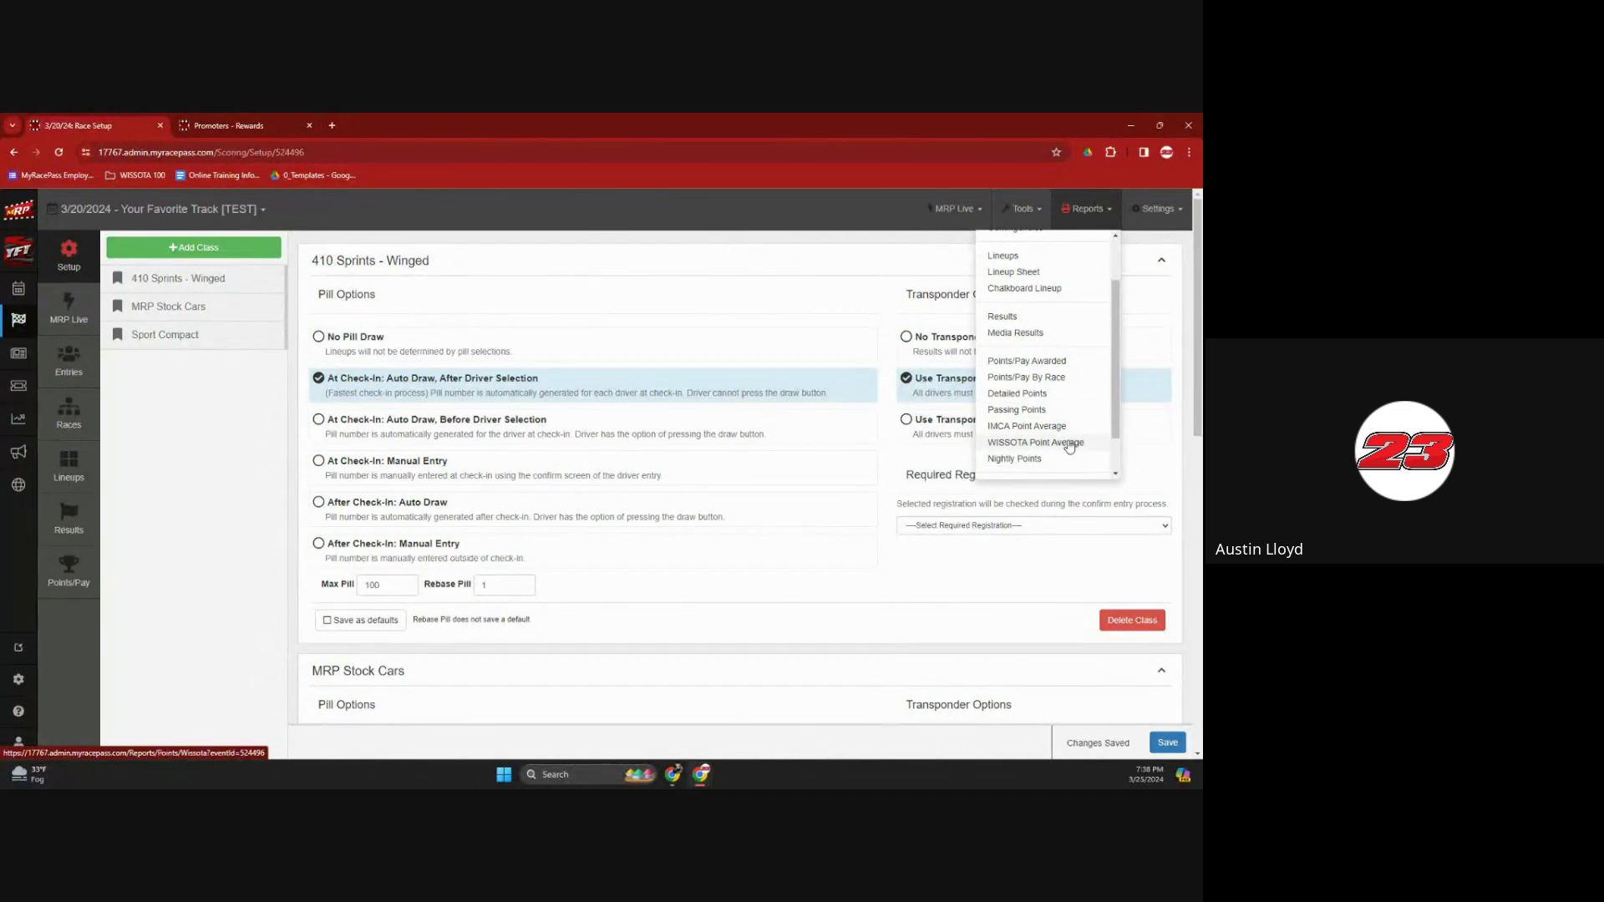
scroll(1069, 447, down, 2)
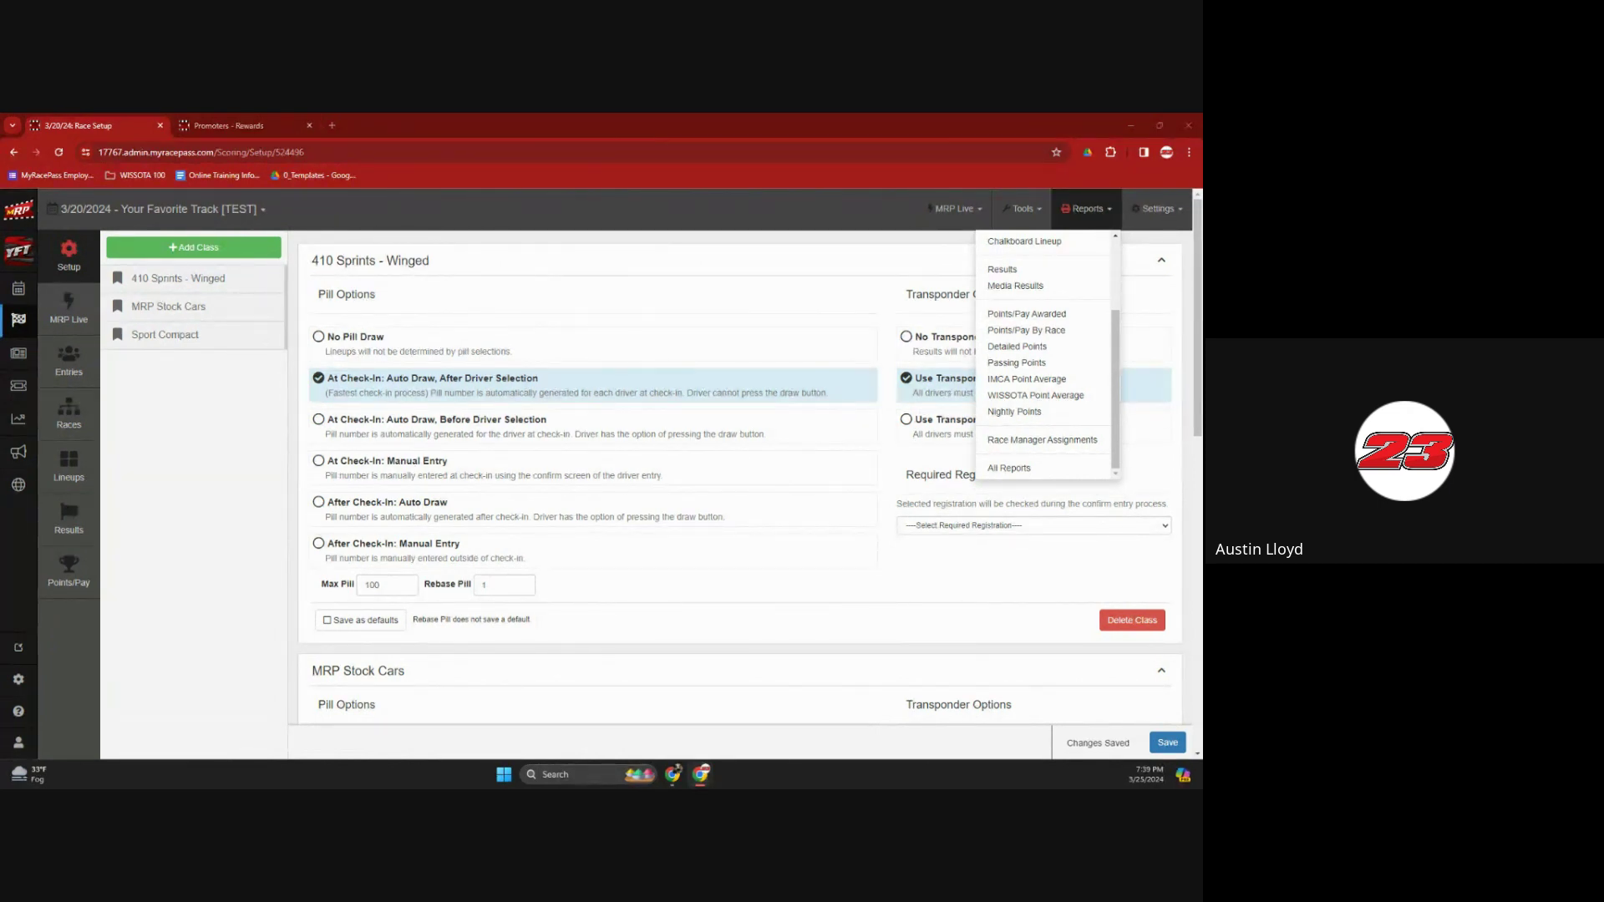
- Search MRP Admin for "devil's lake" in a new browser tab
click(332, 126)
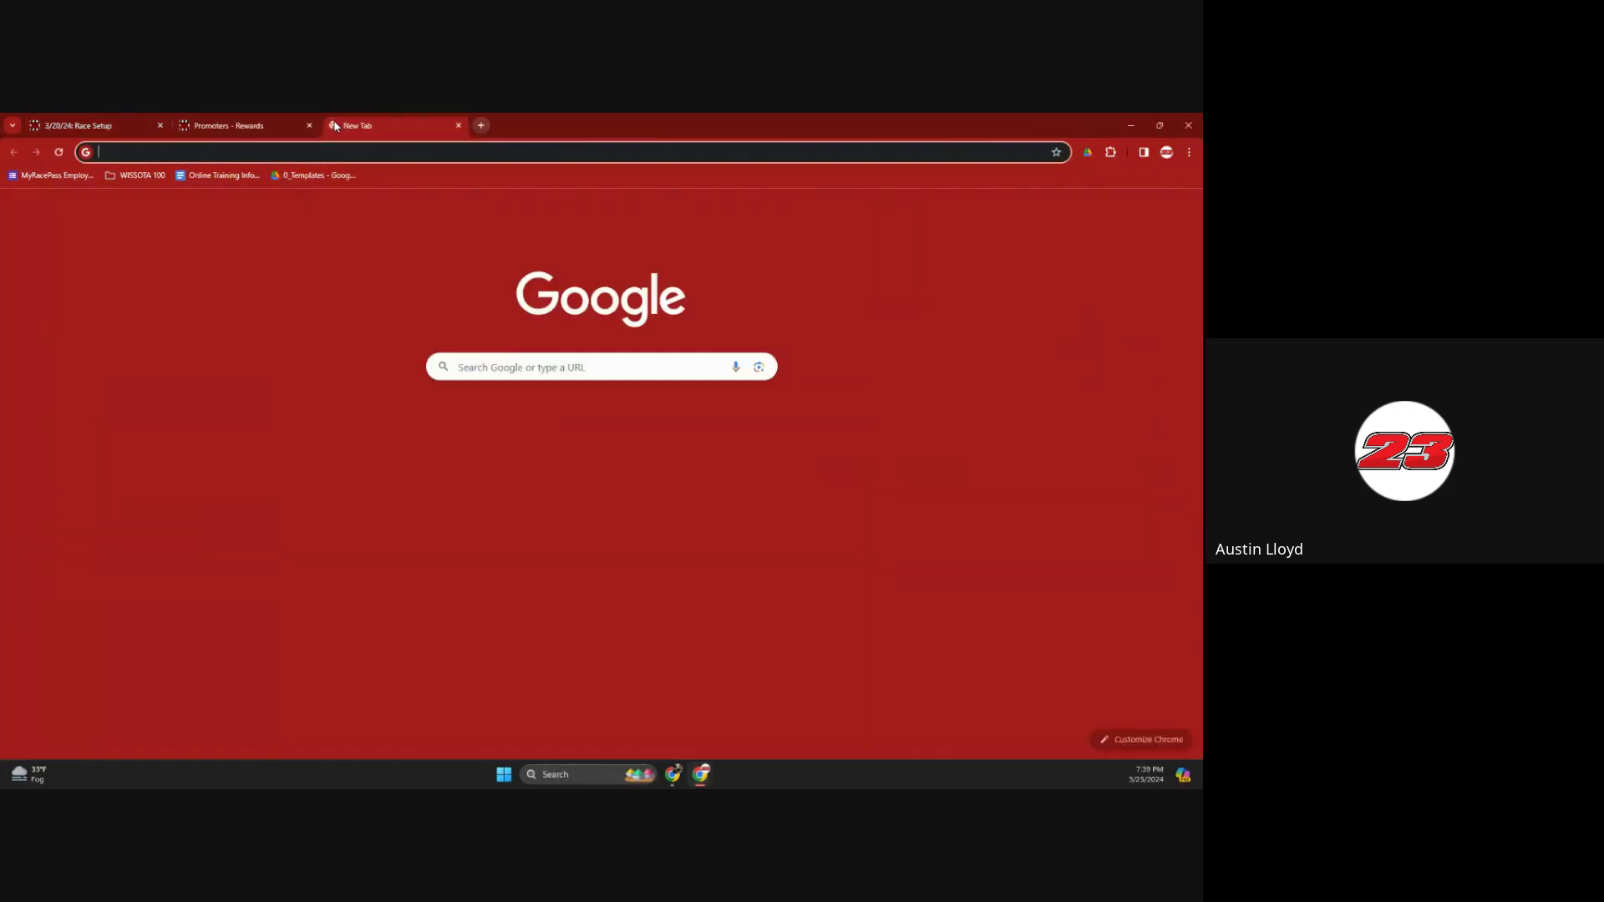
text(mrpadmin.com)
key(Tab)
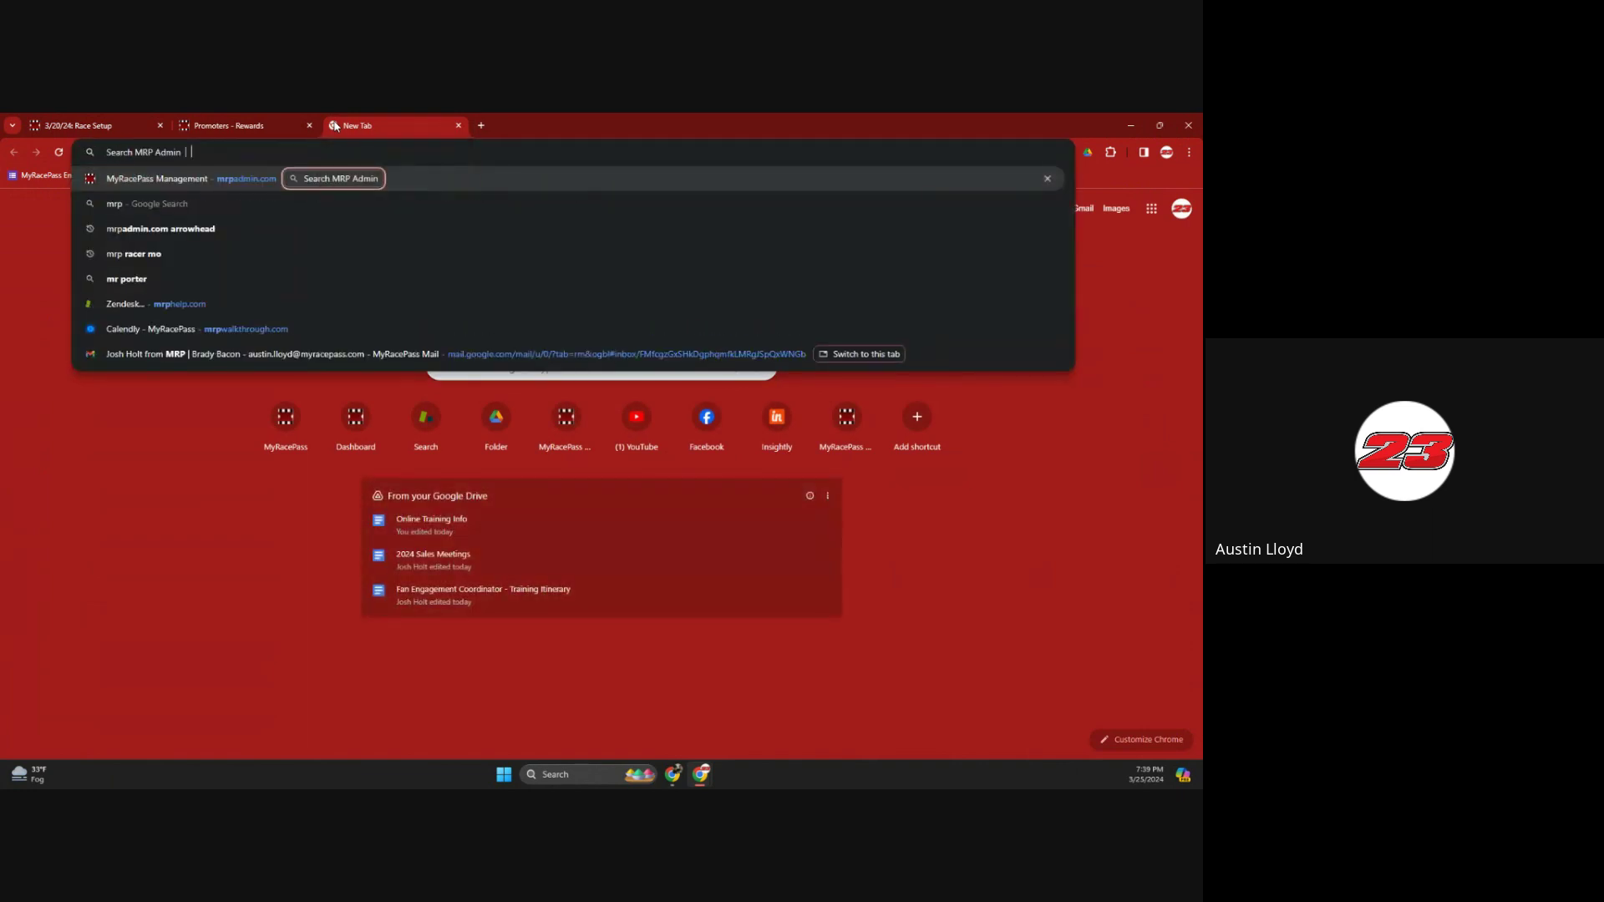
text(devil's )
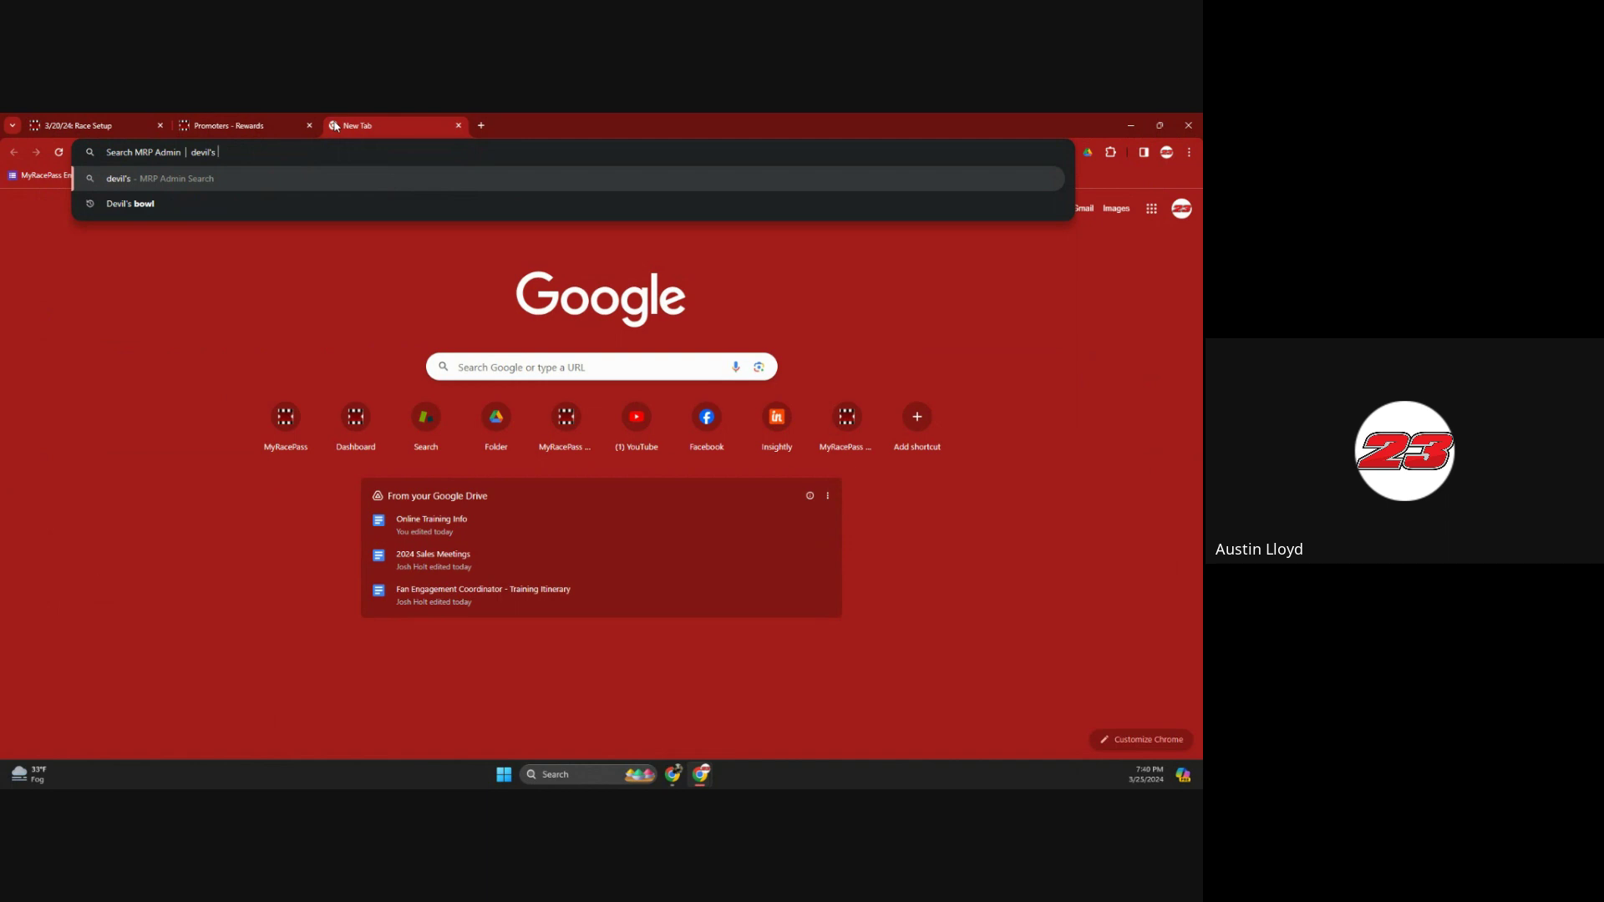
text(lake)
key(Return)
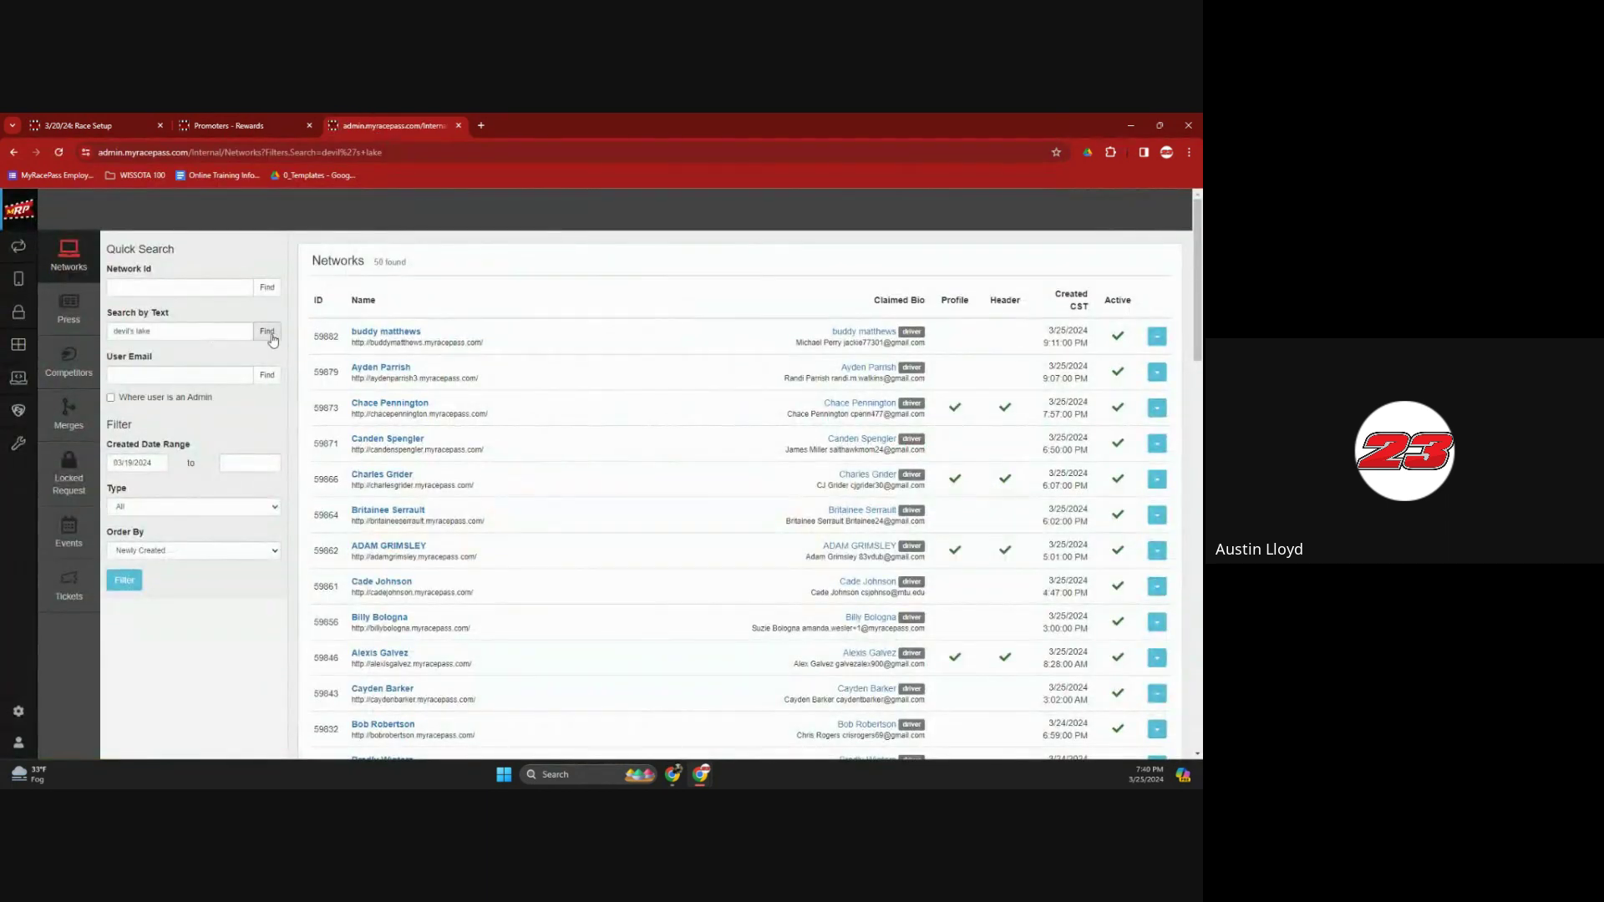
- Correct the network search to "devils lake" and open the Devils Lake Speedway network's admin console
click(125, 331)
key(BackSpace)
click(266, 331)
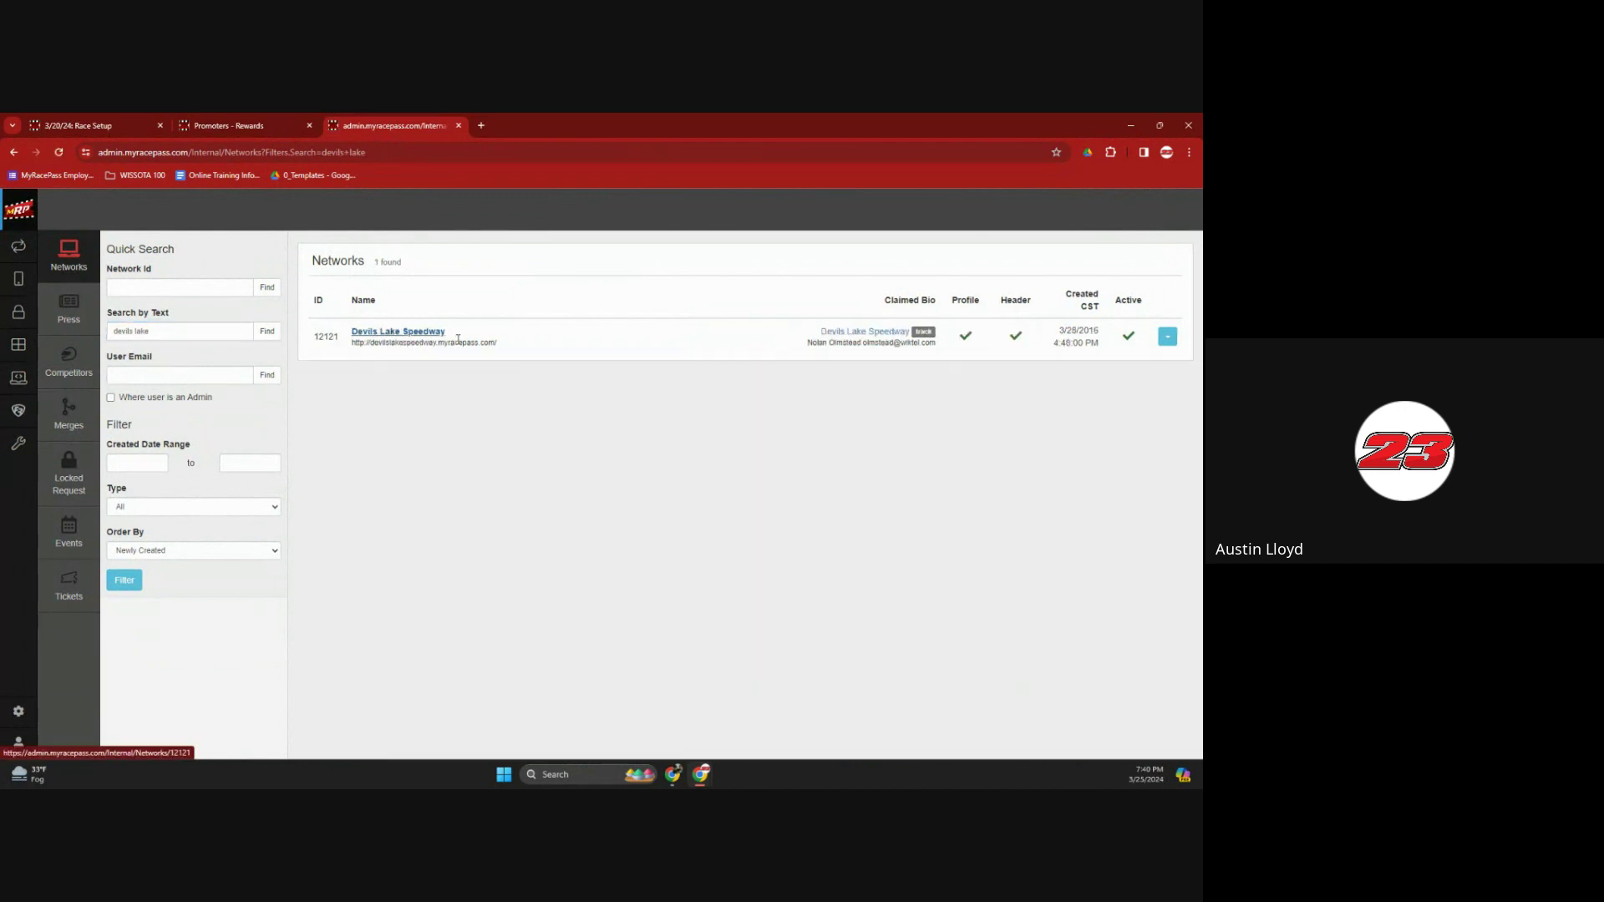
click(415, 333)
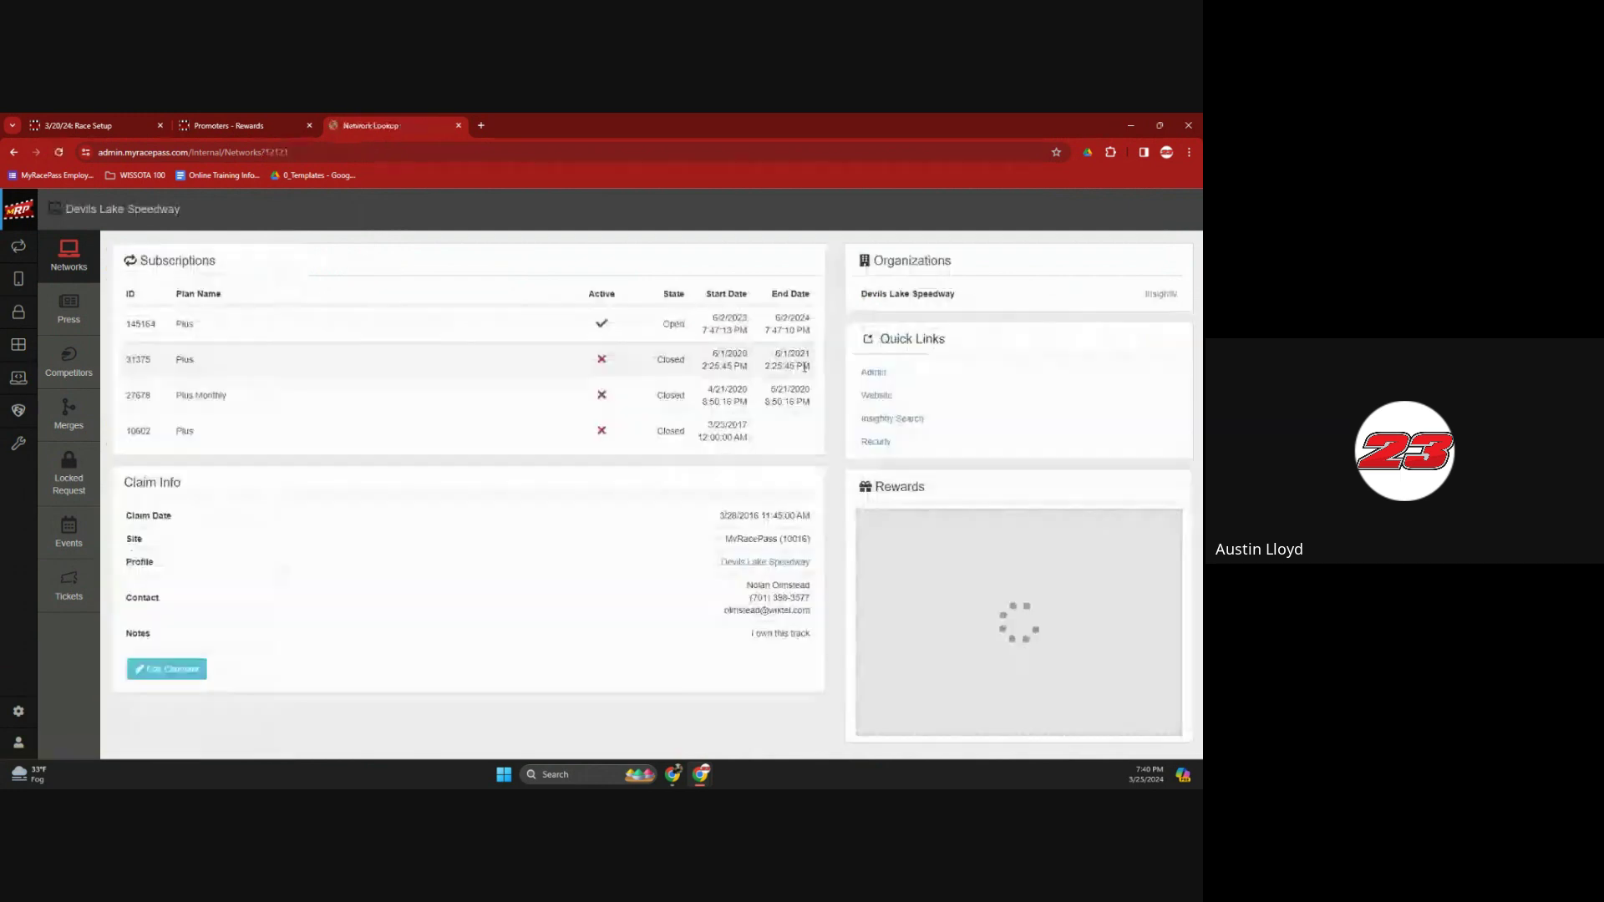
click(877, 376)
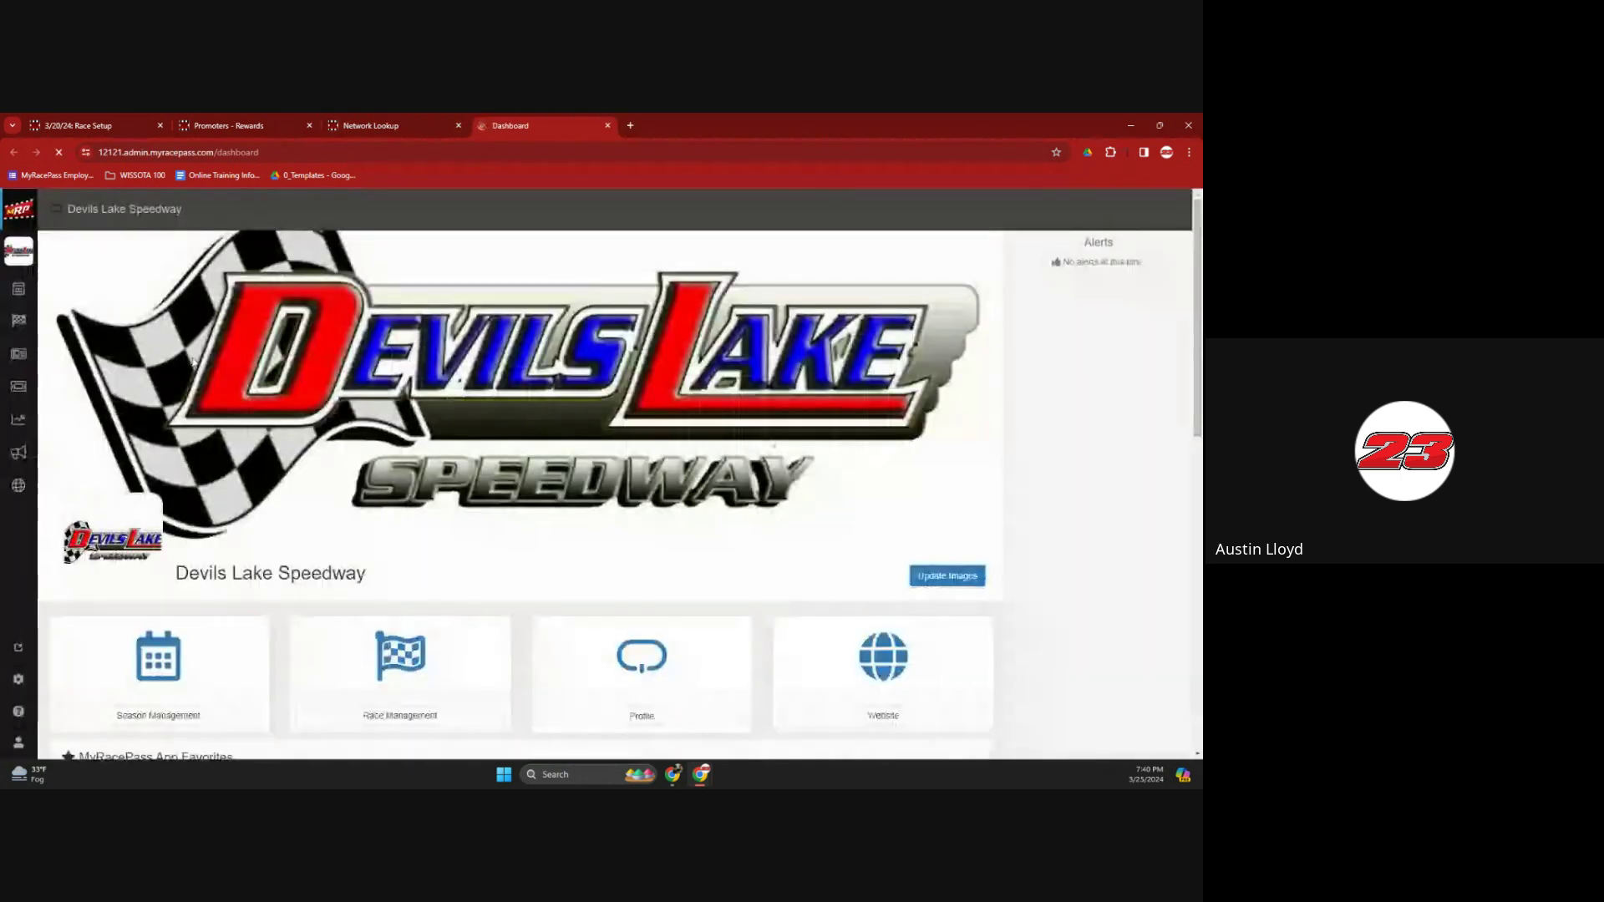
- Open the 4/27/2024 event in Devils Lake Speedway's 2024 season and examine the sanction assigned to each class
click(20, 293)
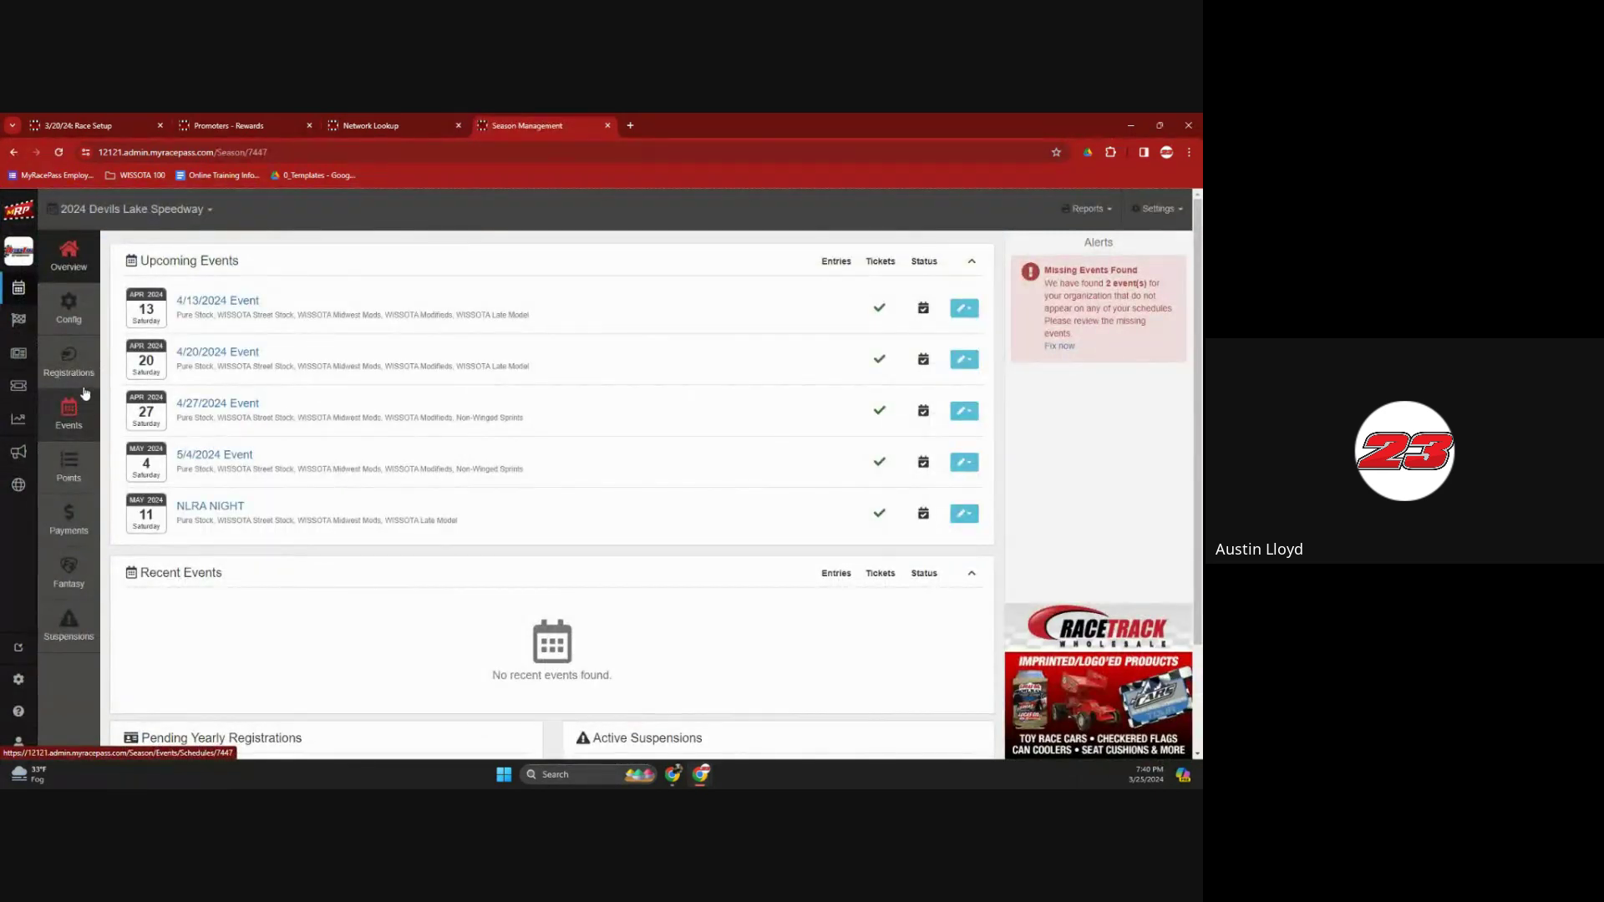
click(85, 423)
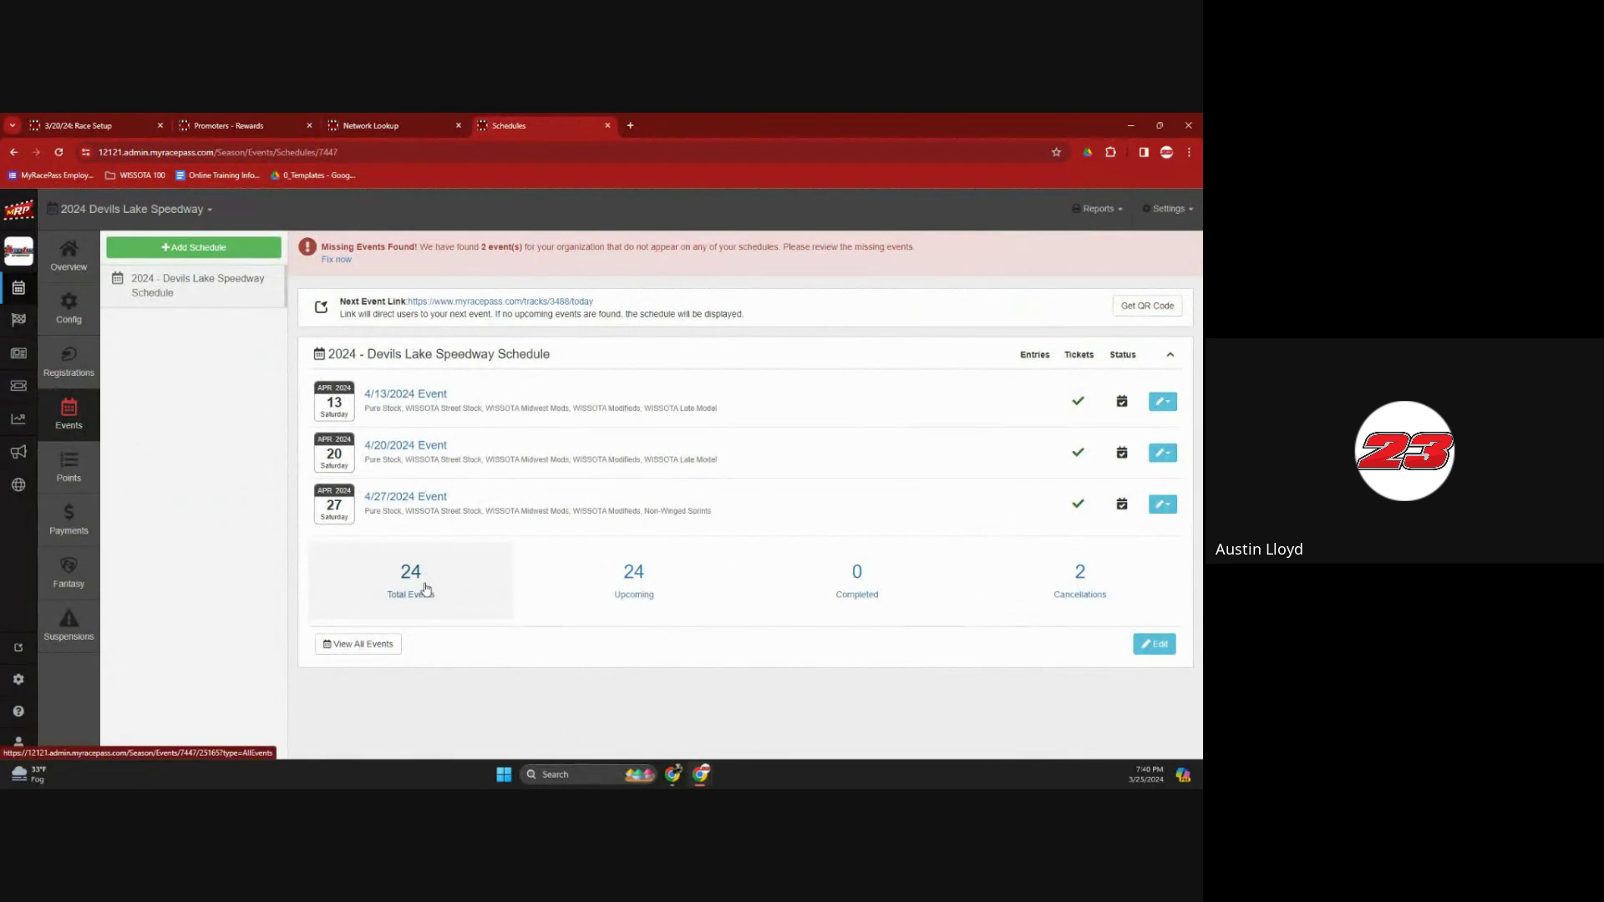
click(407, 497)
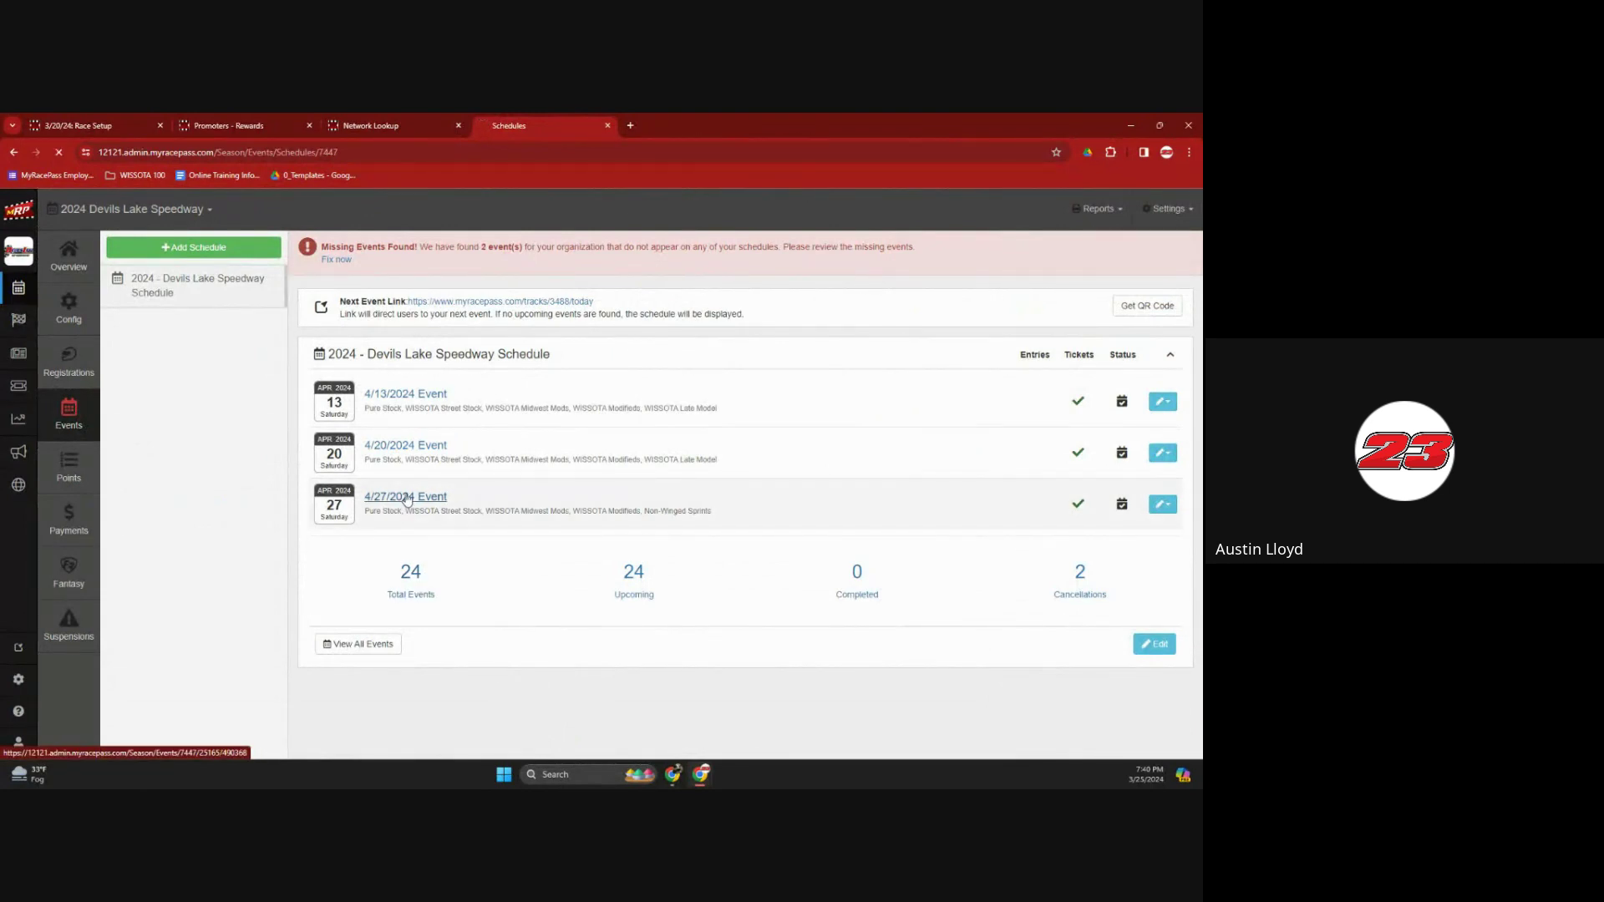
scroll(705, 530, down, 5)
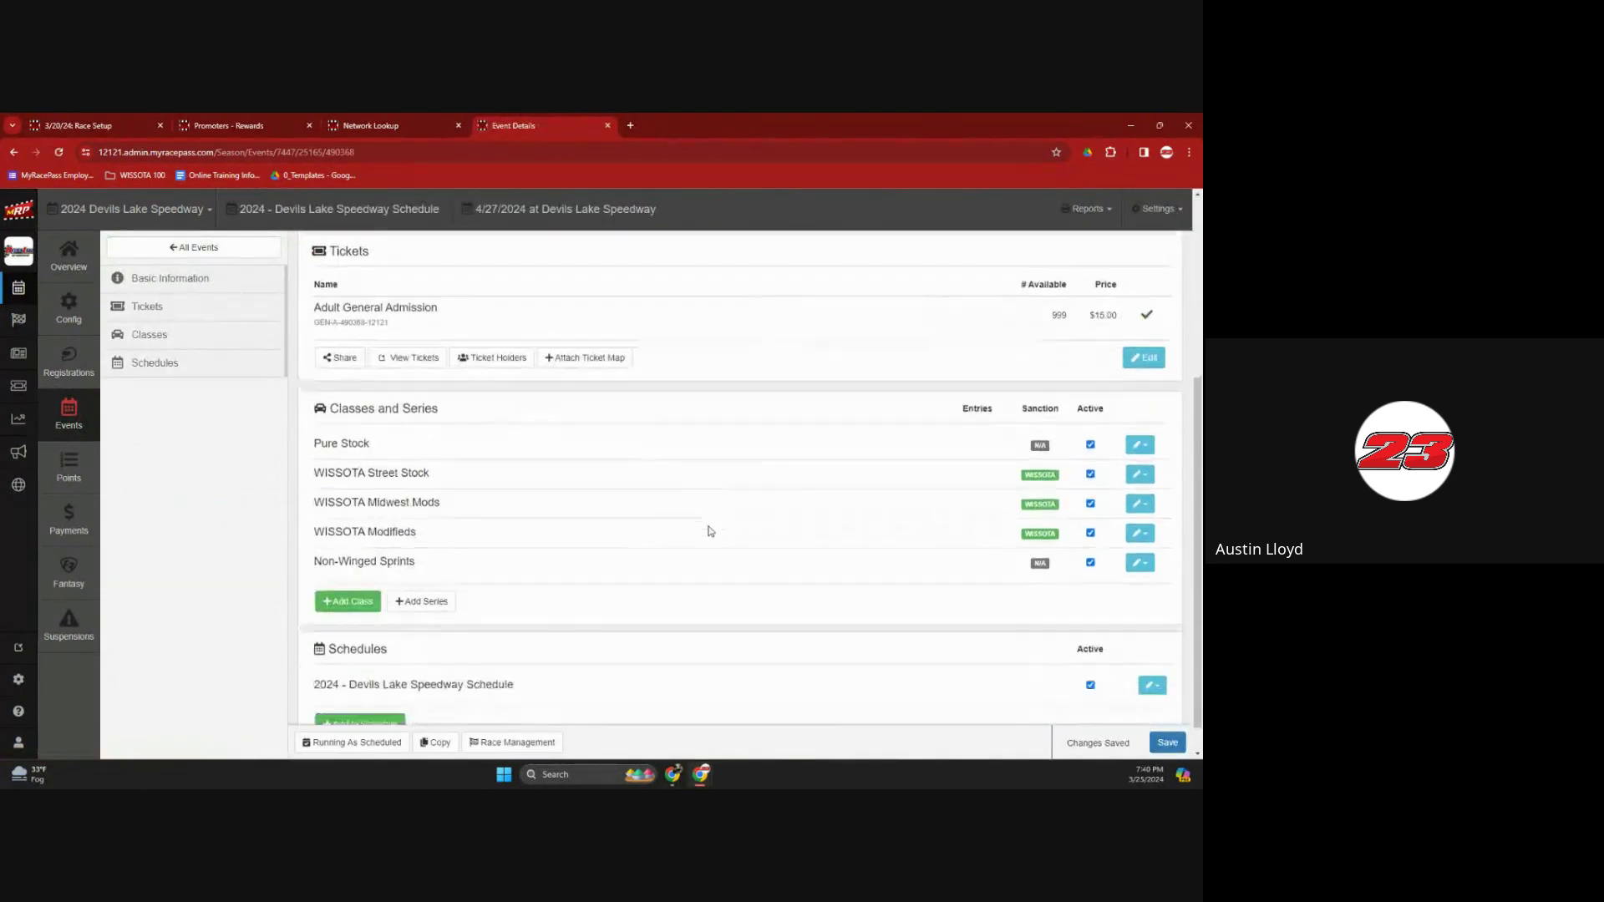
mouse_move(1040, 413)
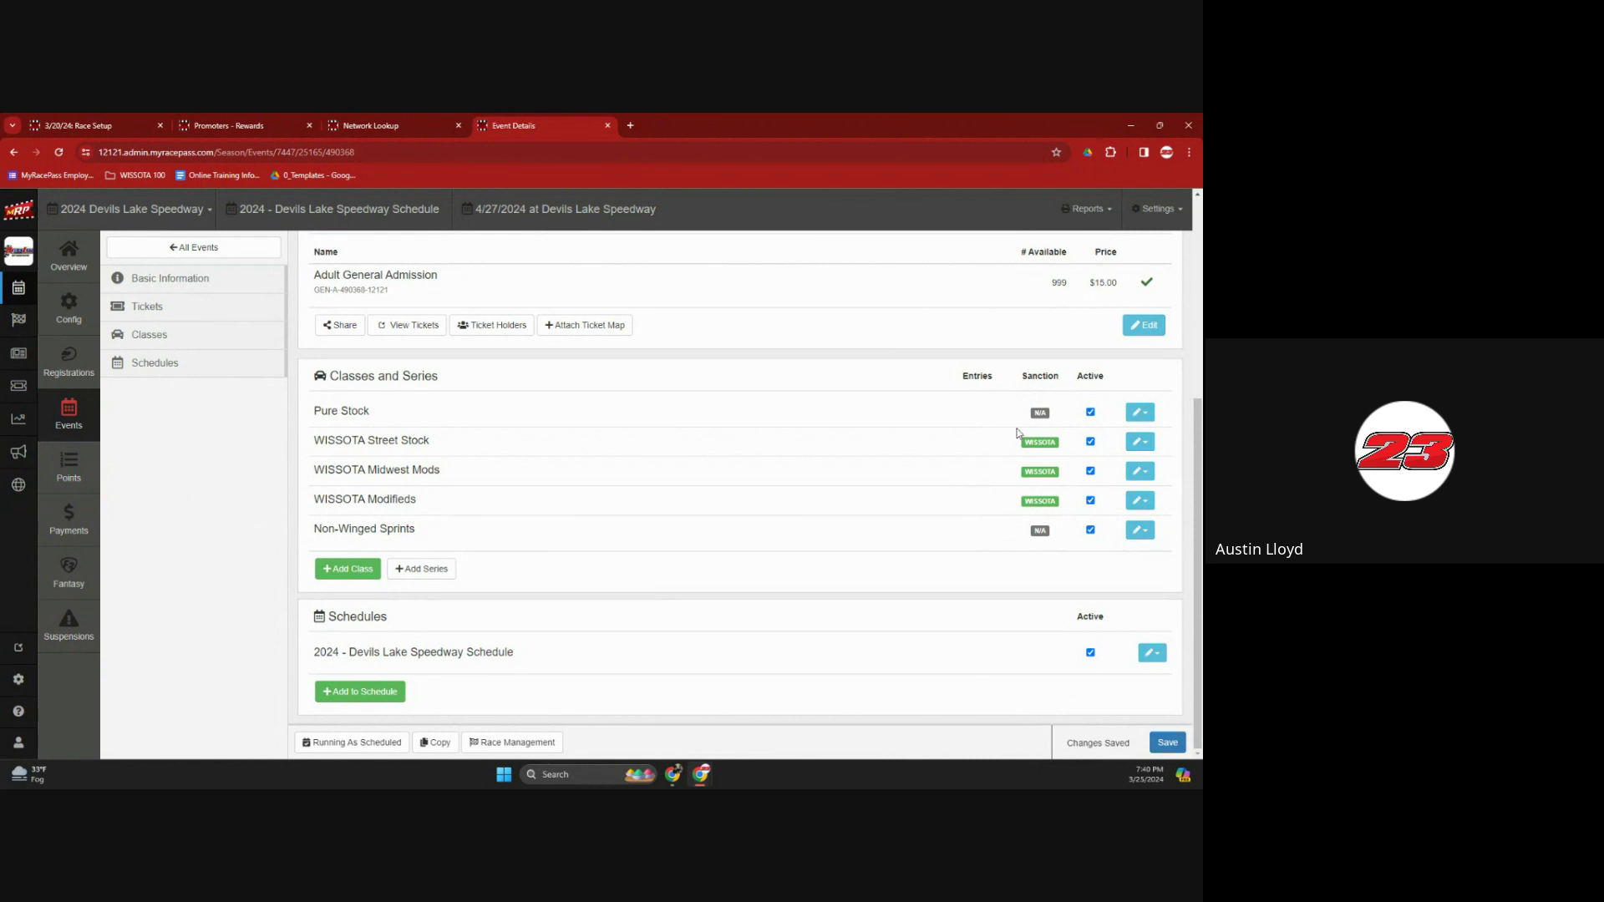
mouse_move(1046, 453)
mouse_move(1040, 503)
- View Devils Lake Speedway's season payments, close its admin and network lookup pages, and return to the 3/20/2024 race setup
click(68, 518)
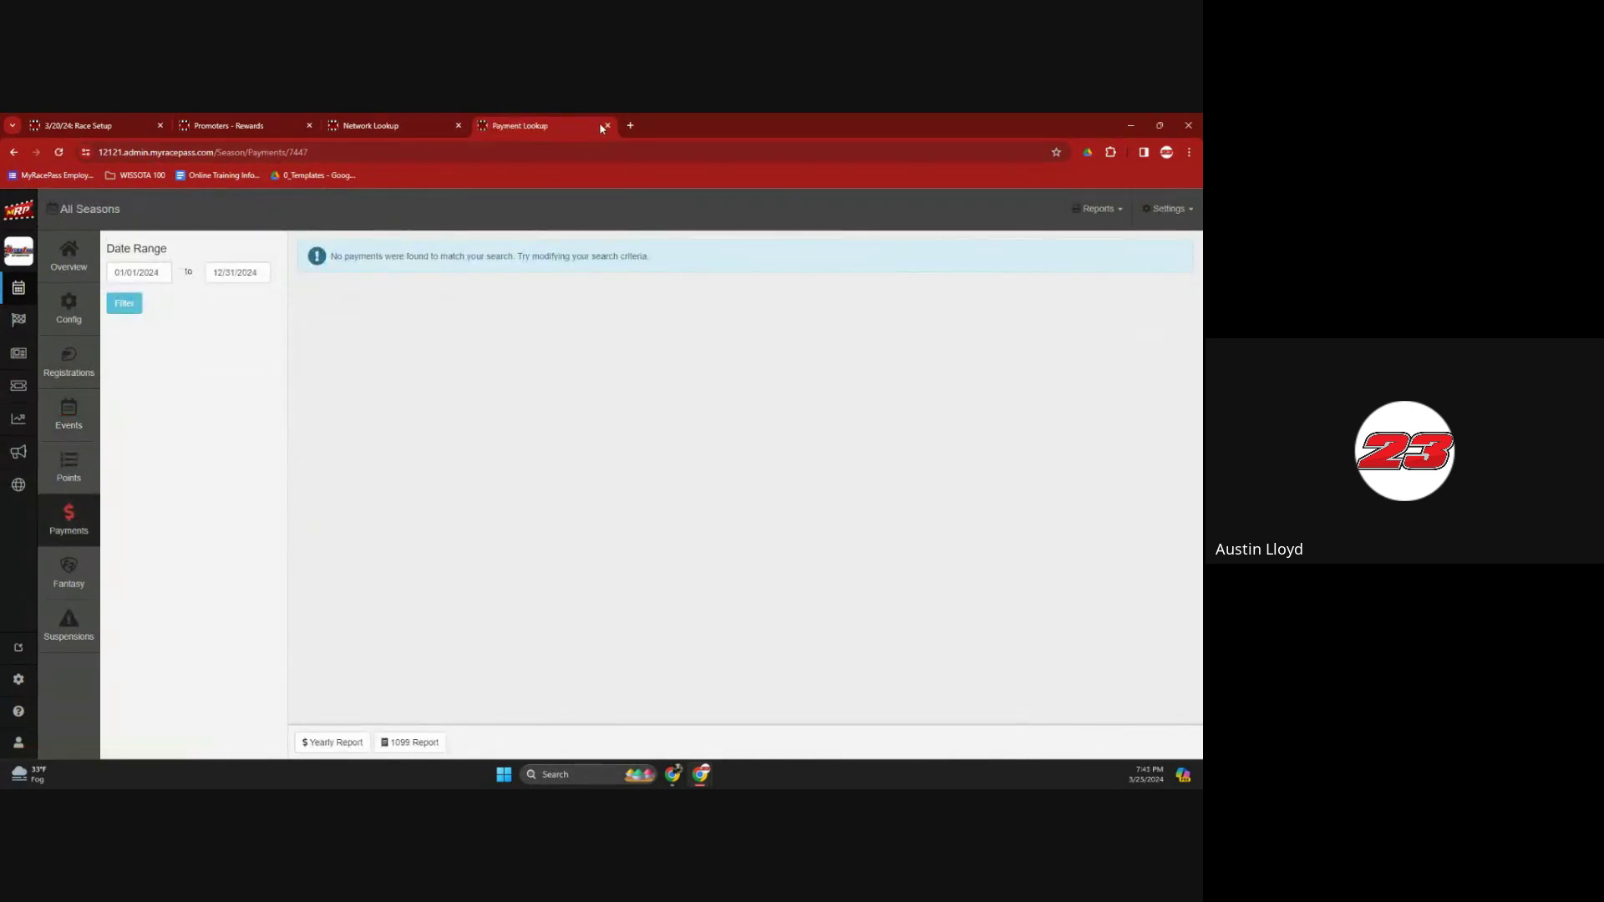
click(607, 125)
click(459, 125)
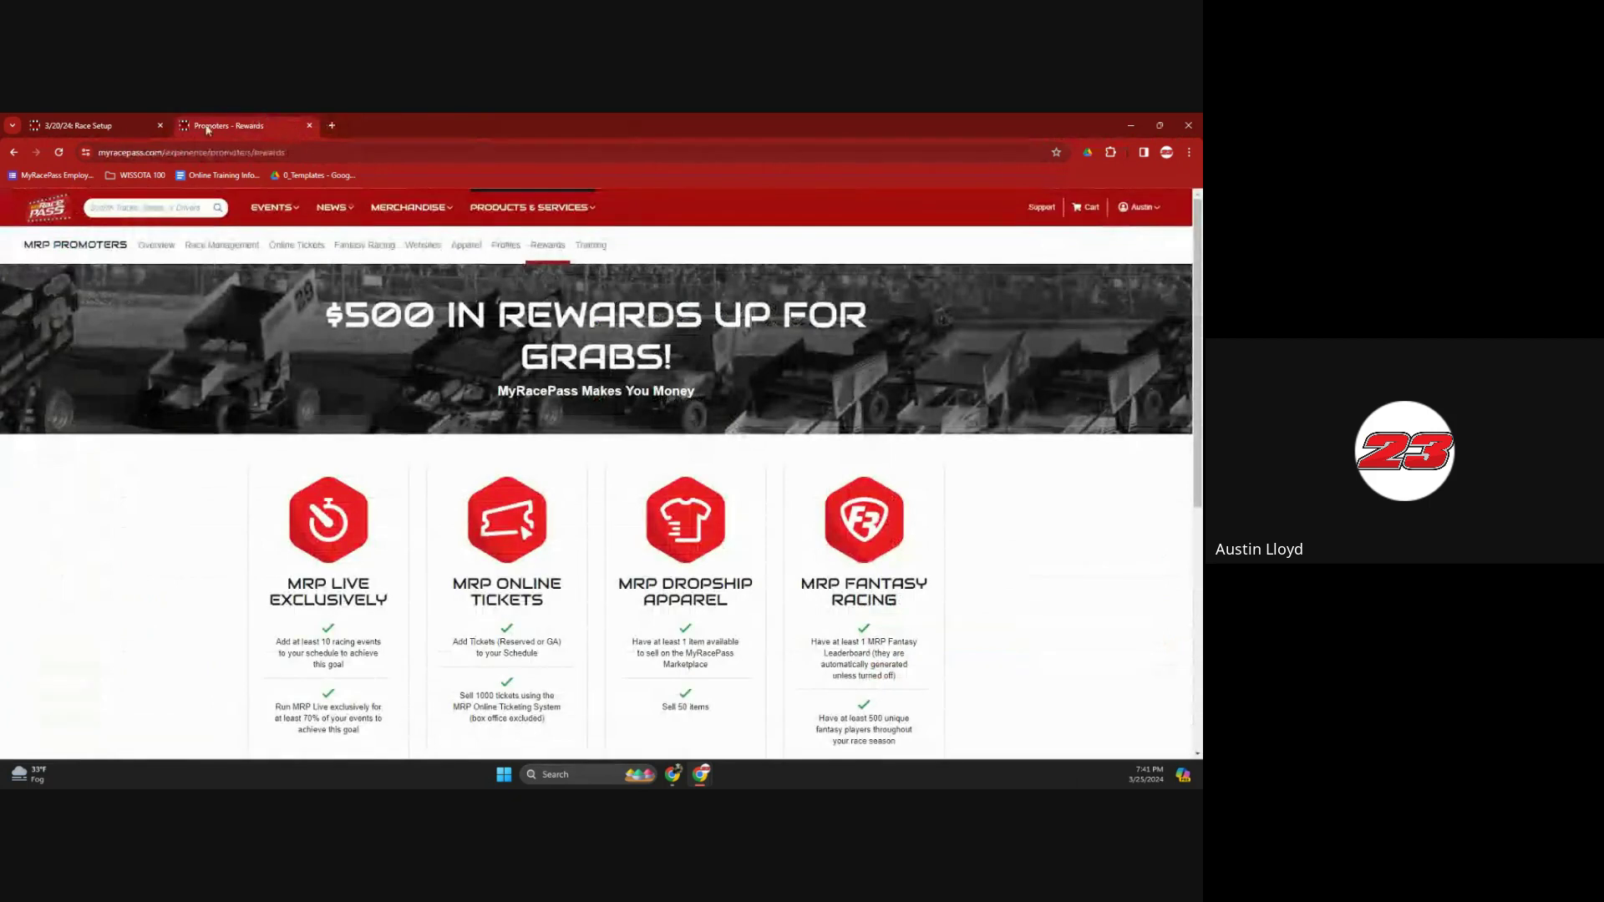
click(84, 125)
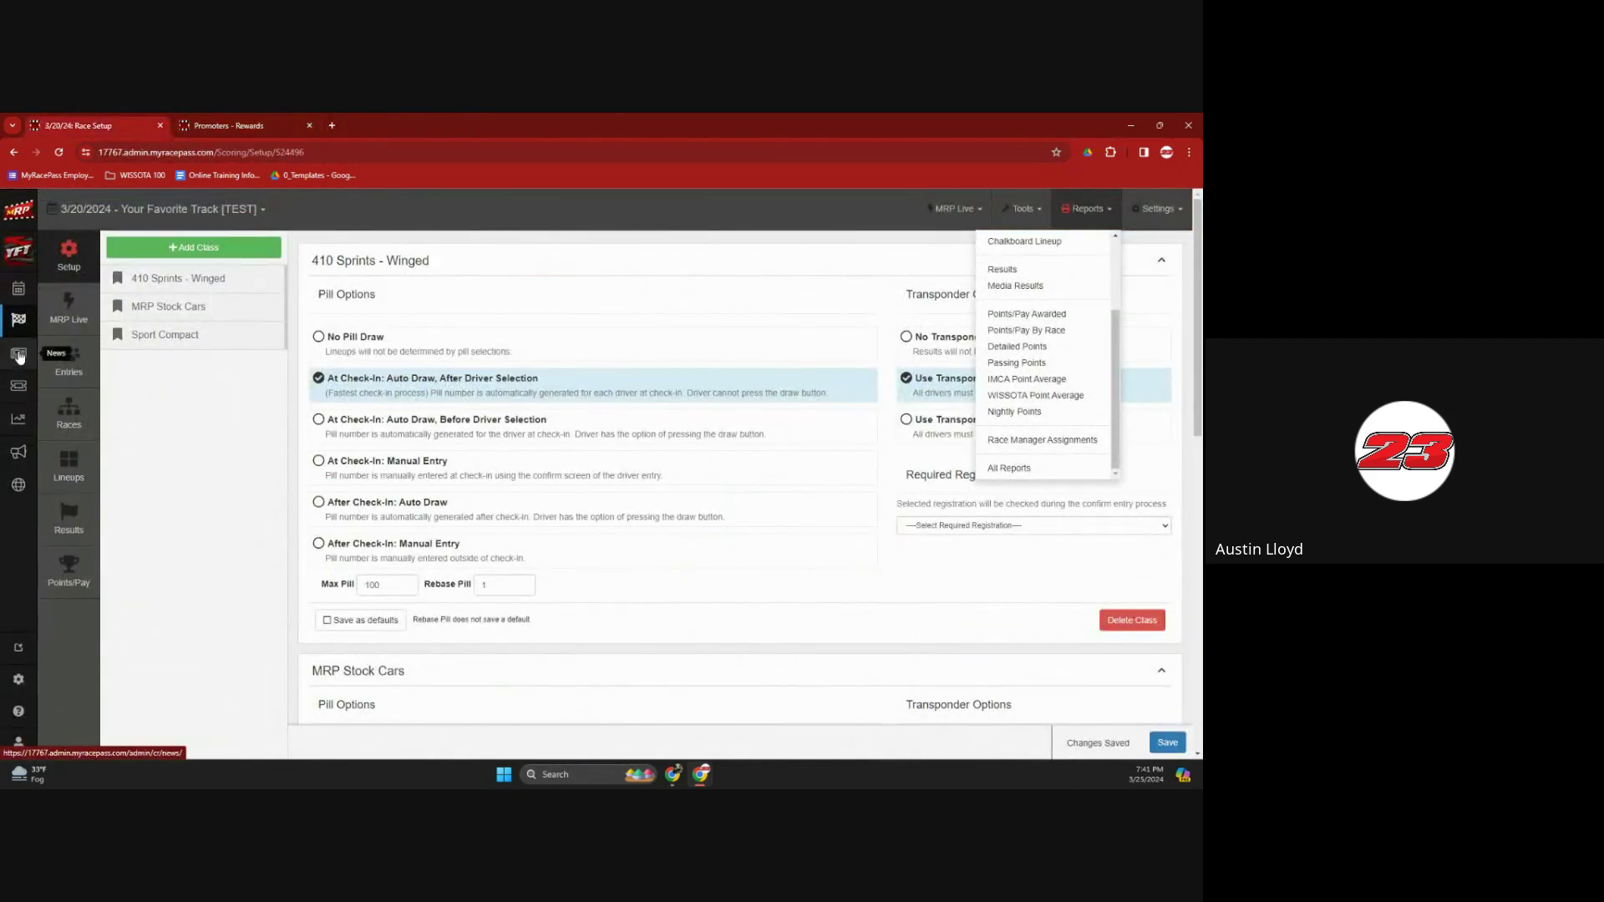
- Open the 12/11/2023 410 Sprints - Winged payment group in the 2024 season and view its print options
click(23, 294)
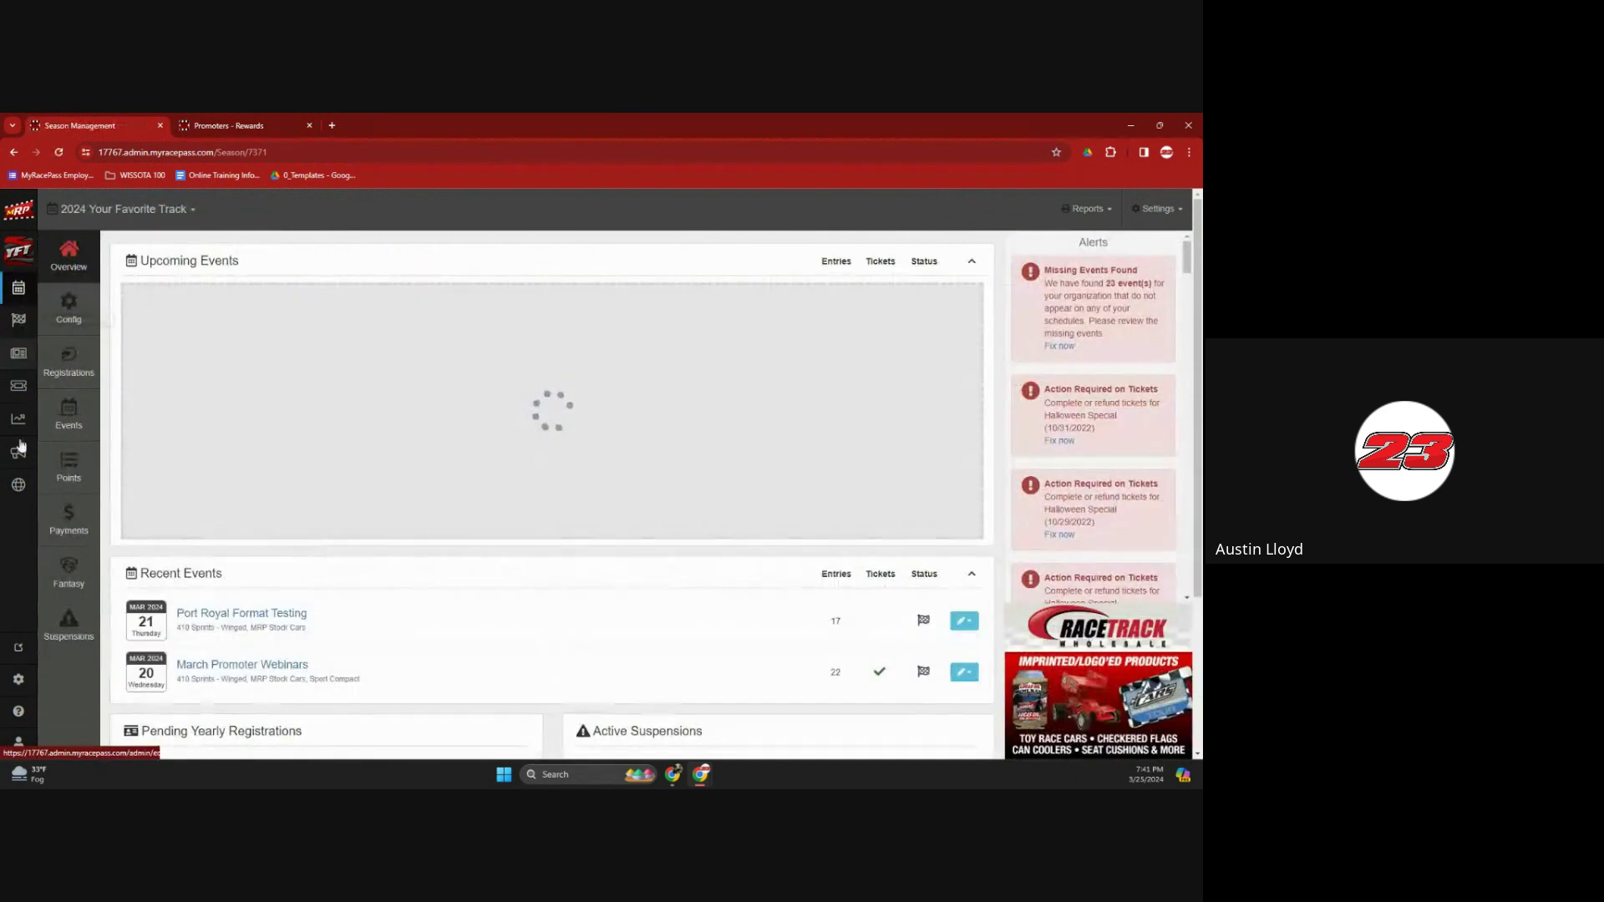
click(70, 520)
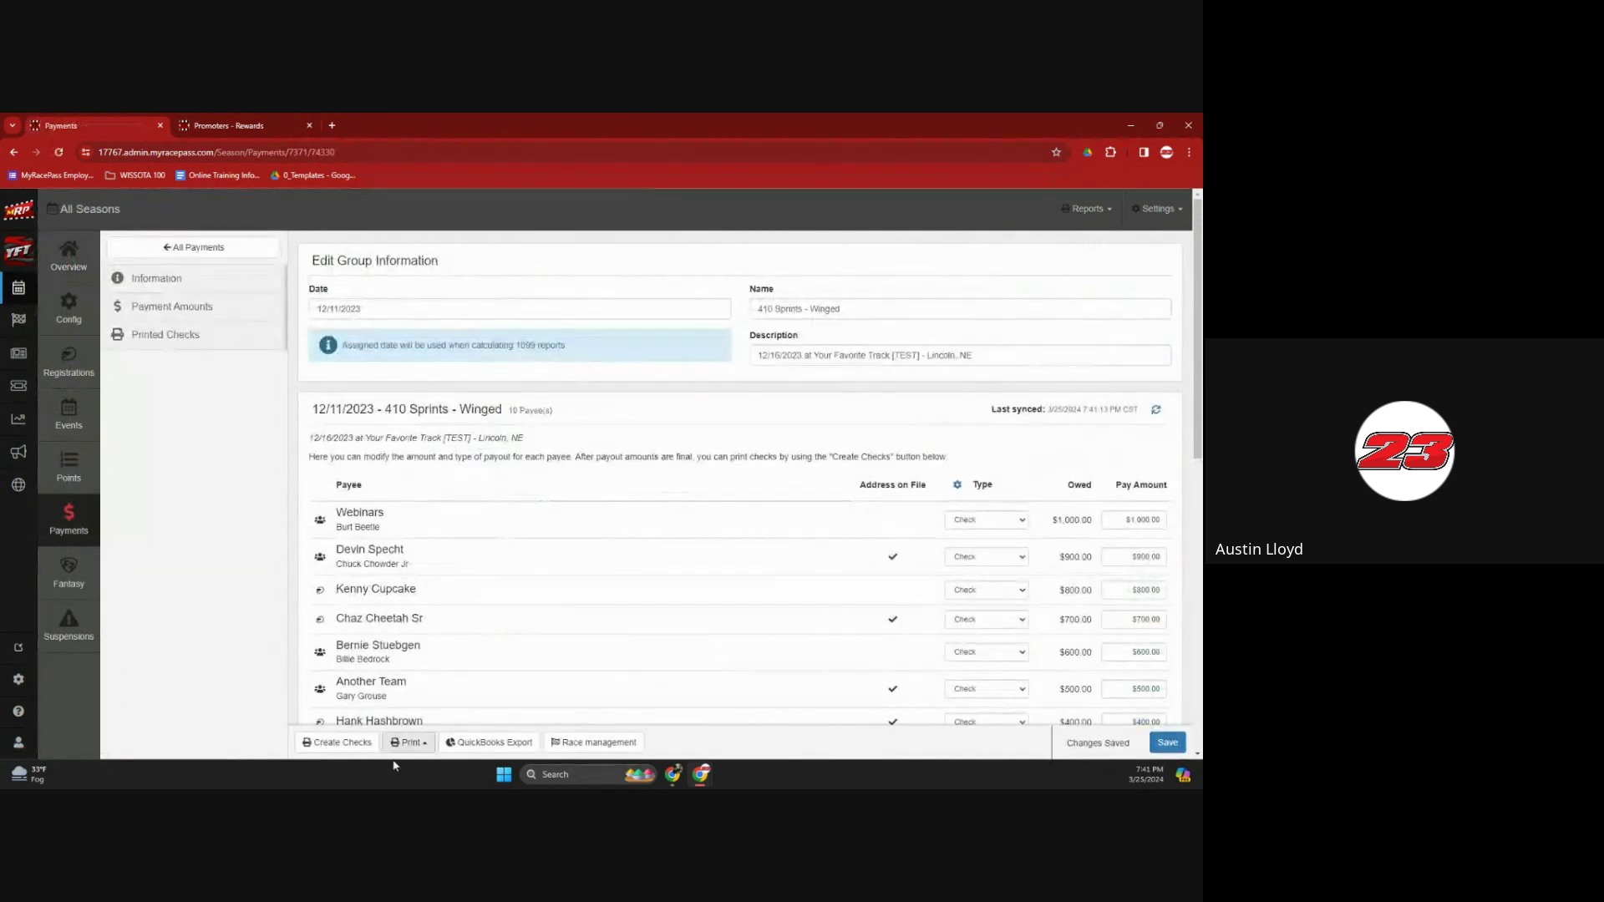
click(408, 743)
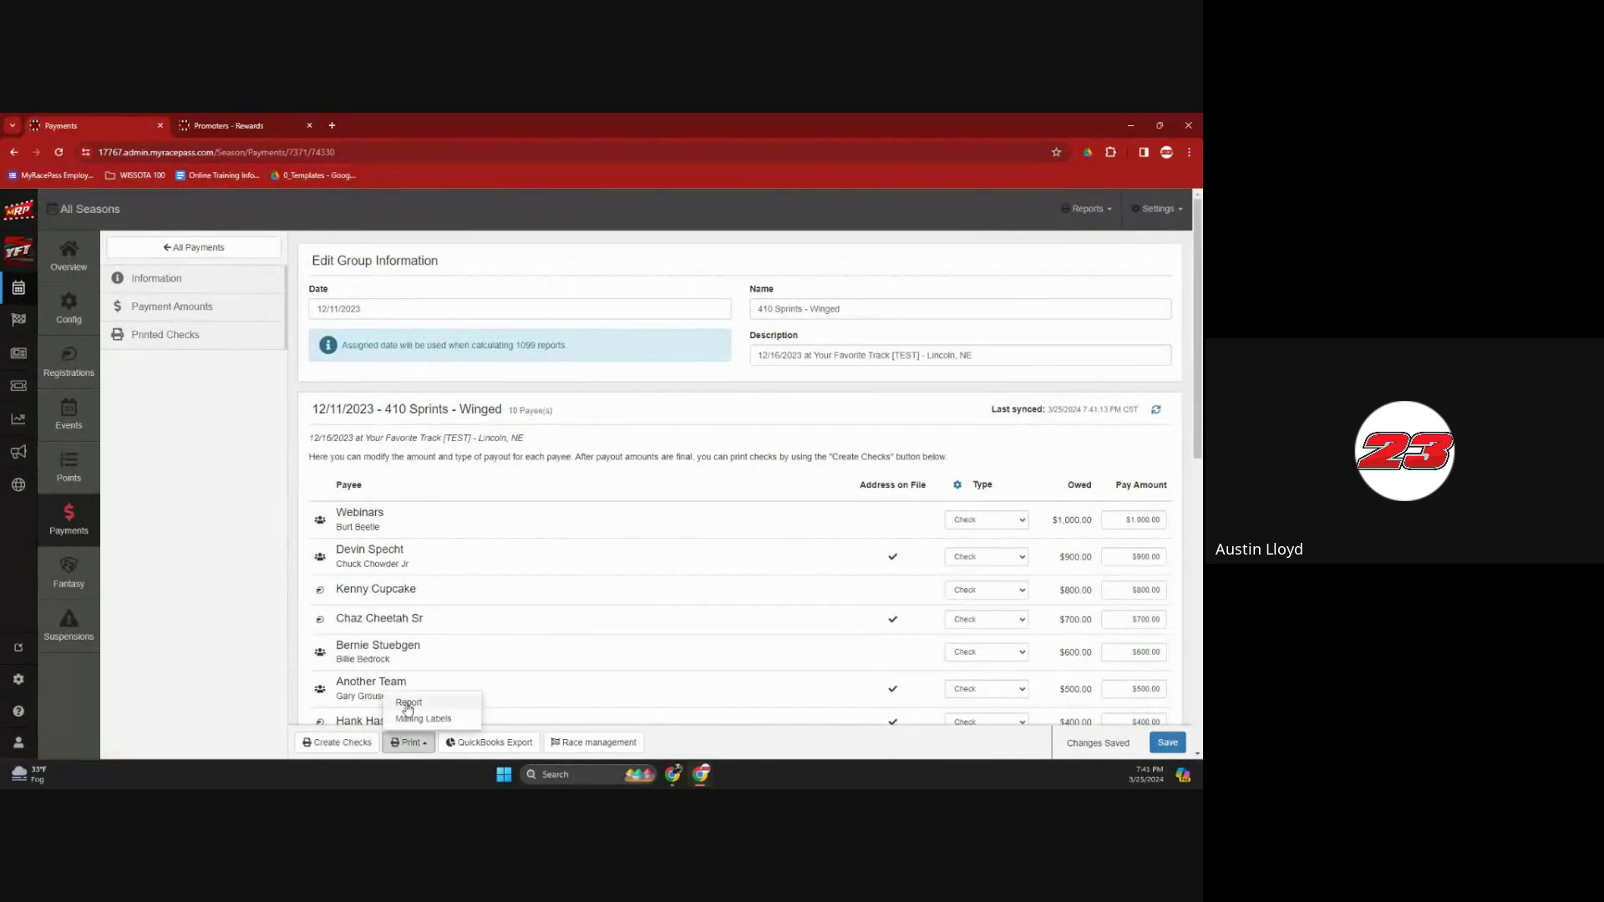
click(410, 746)
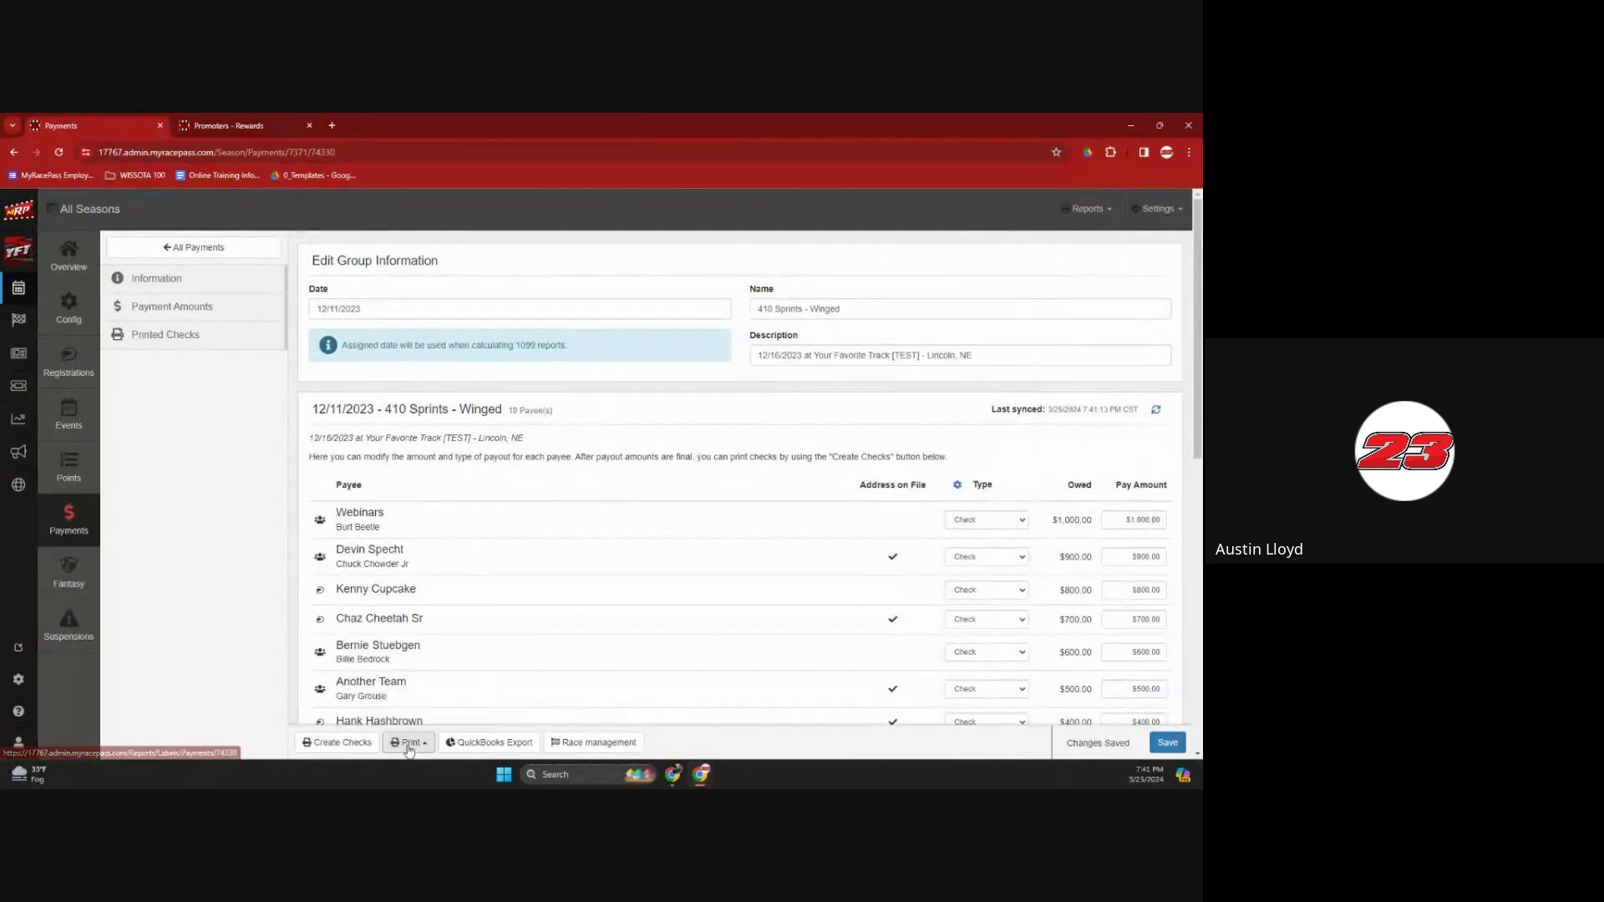
- Open the QuickBooks export for the payment group and view the existing bank account and expense account choices
click(472, 752)
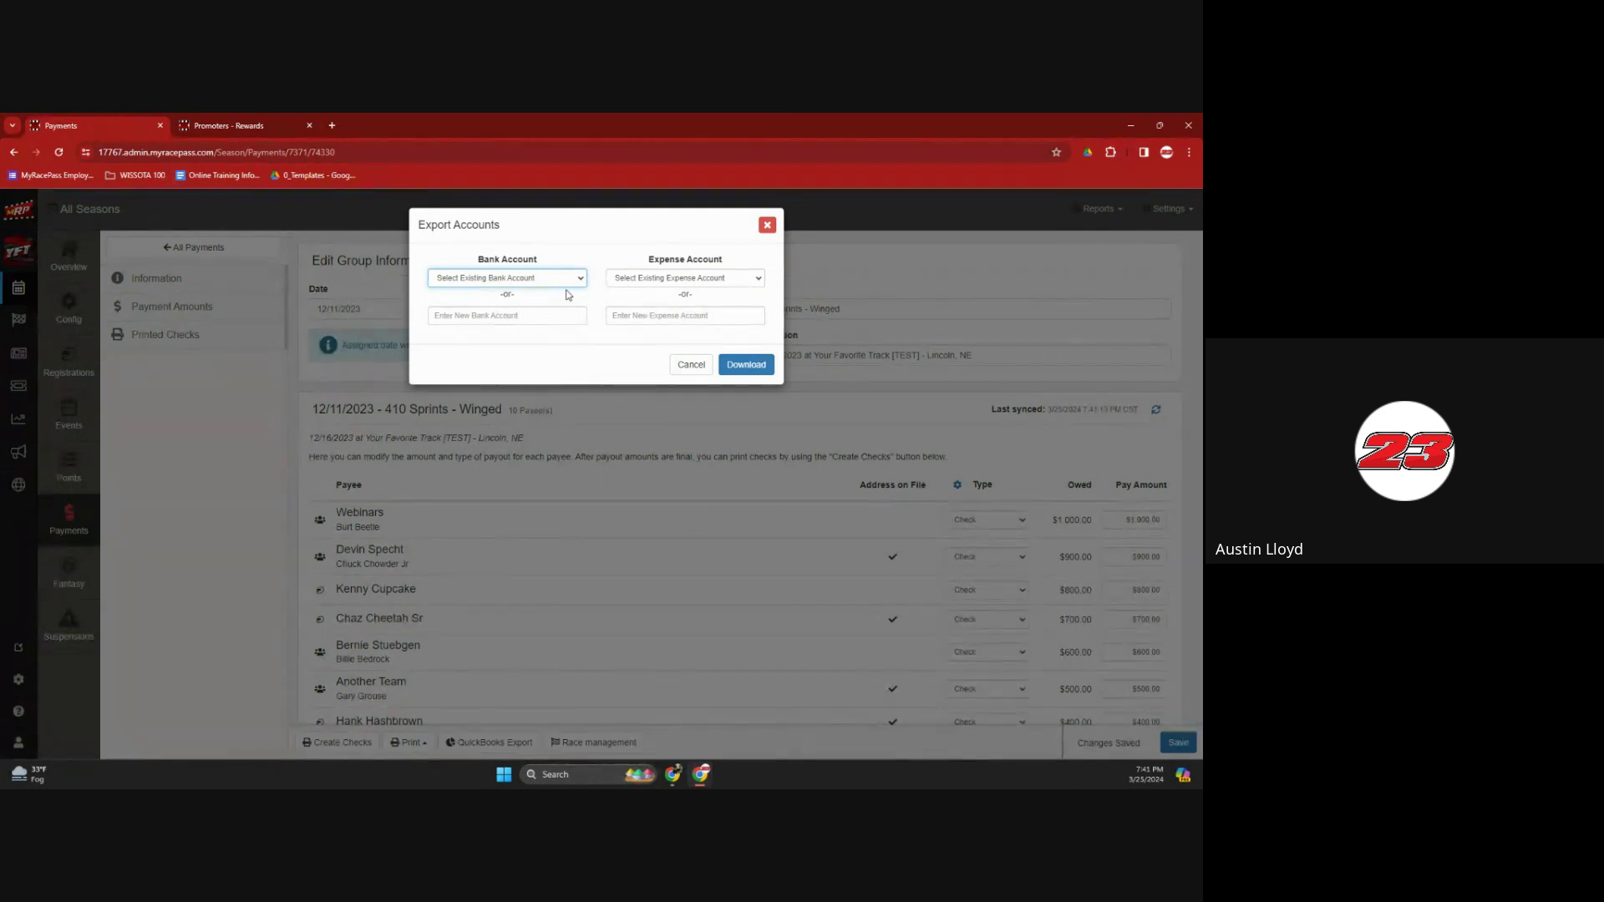
click(483, 278)
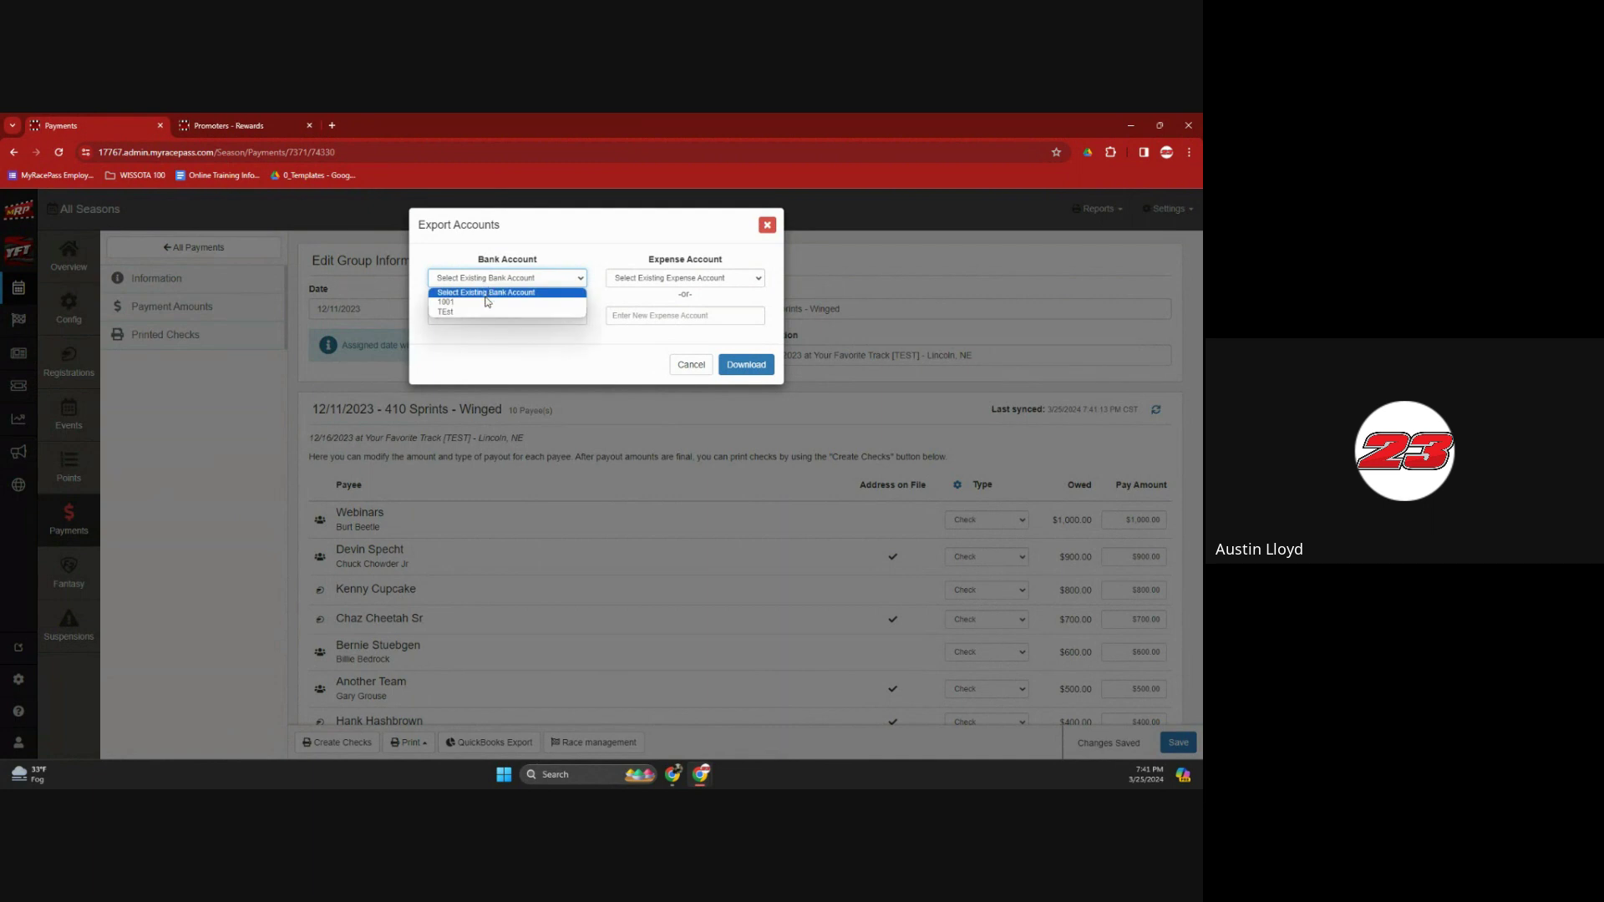
click(607, 267)
click(628, 278)
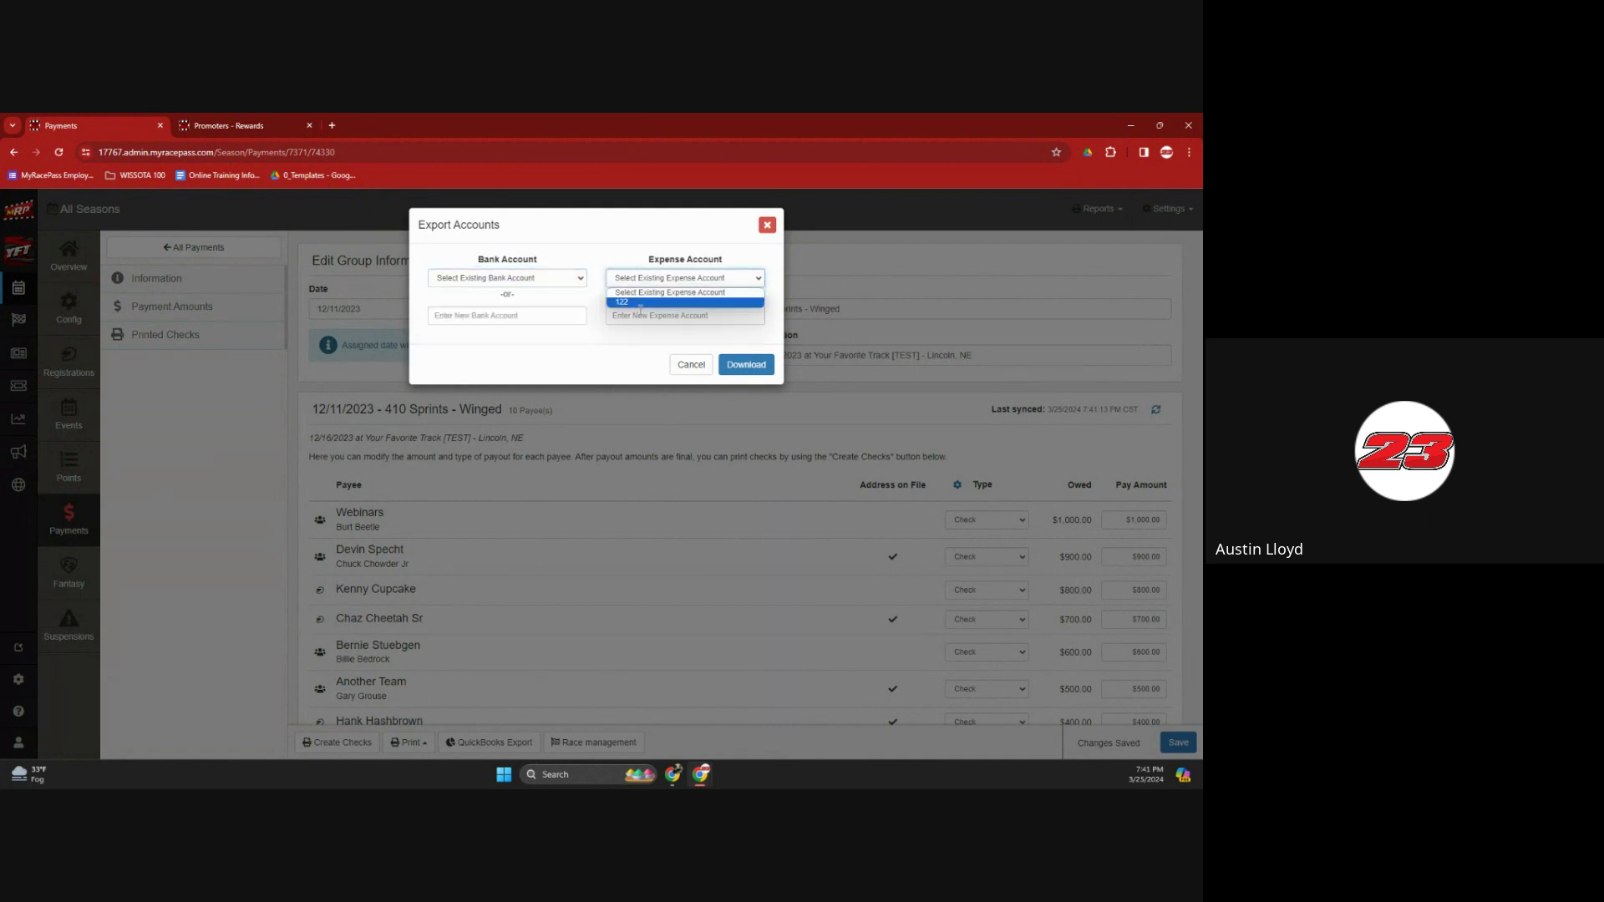
click(622, 259)
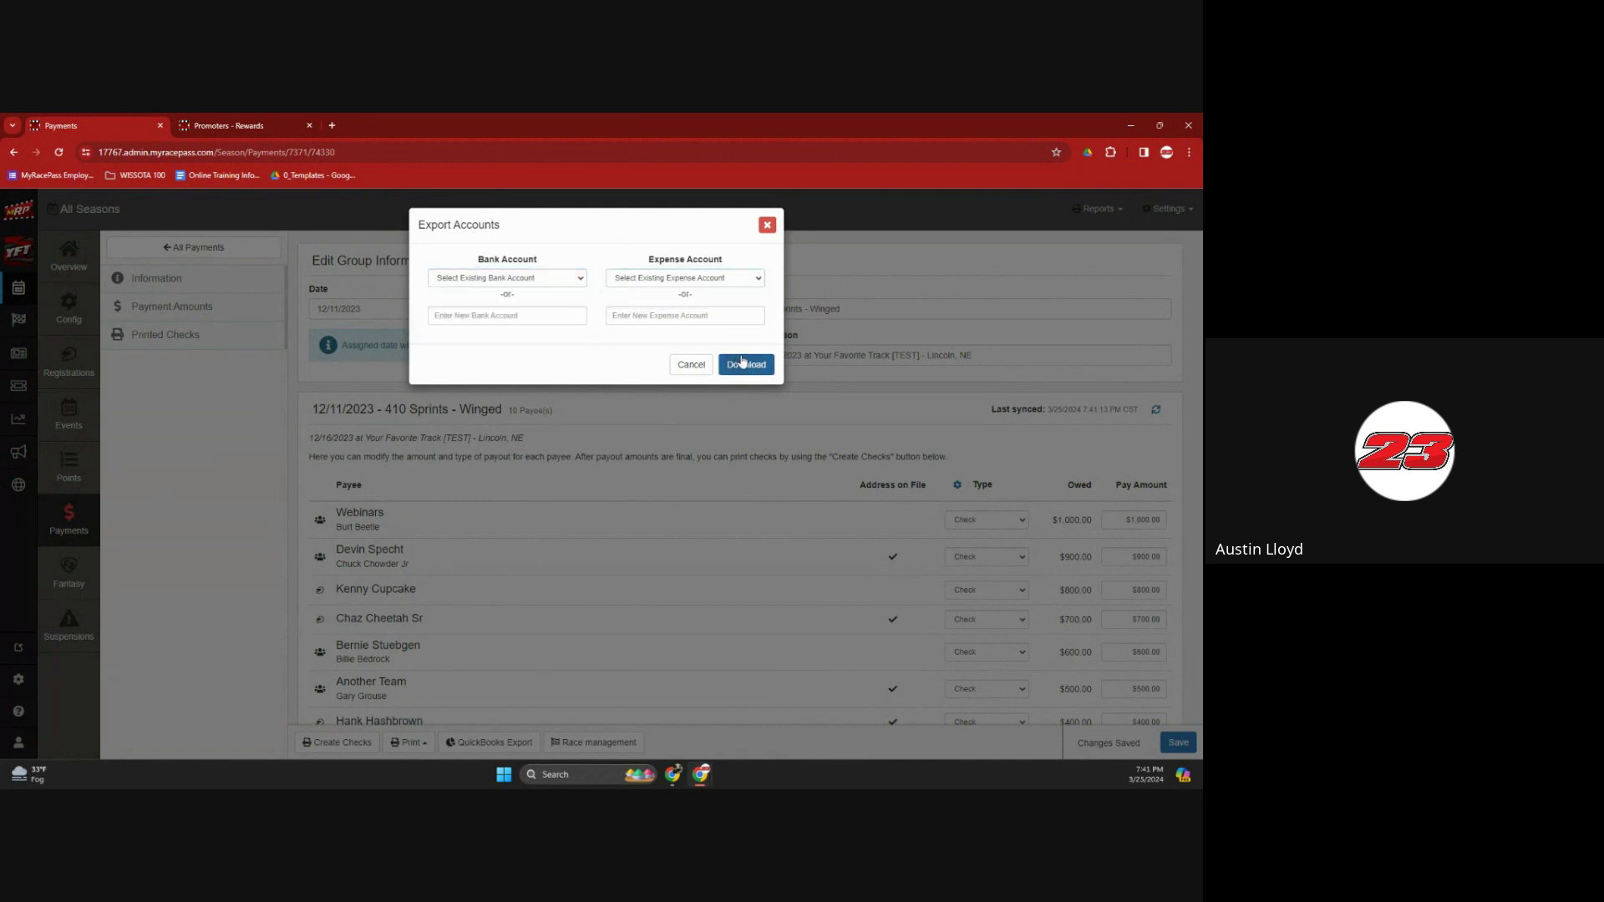